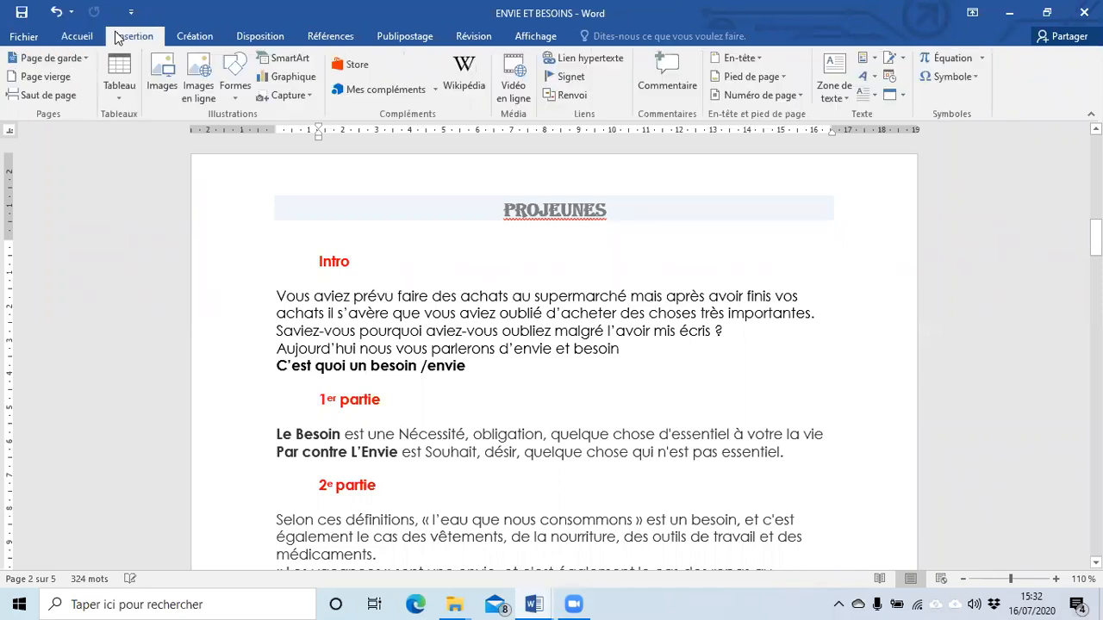
- Browse the themes, theme colour sets and theme font sets available for the document's design
left_click(200, 36)
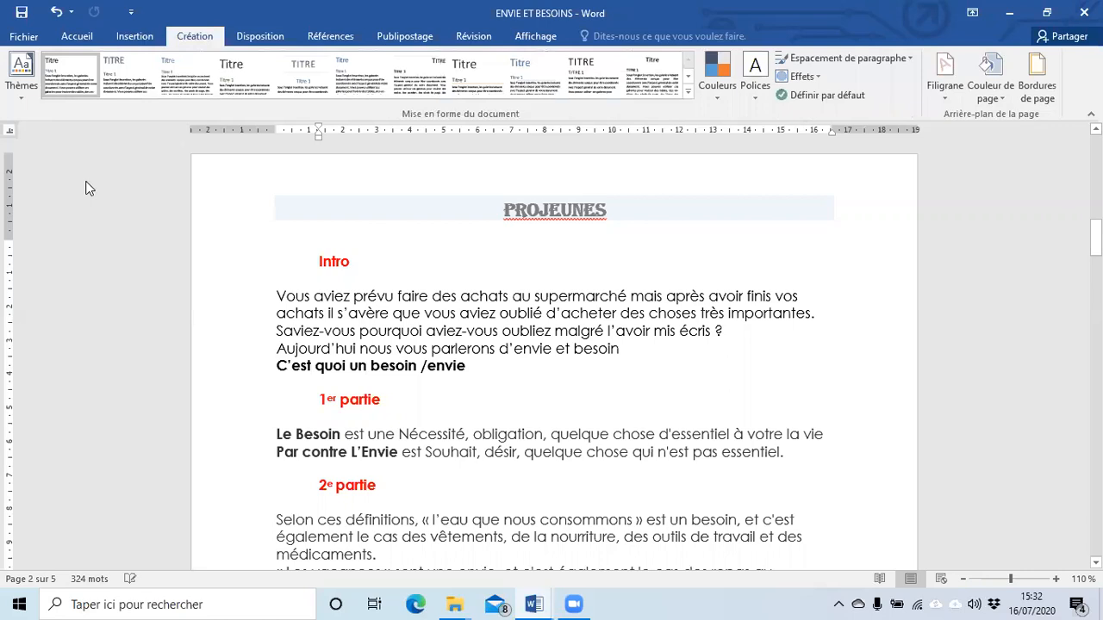
left_click(23, 87)
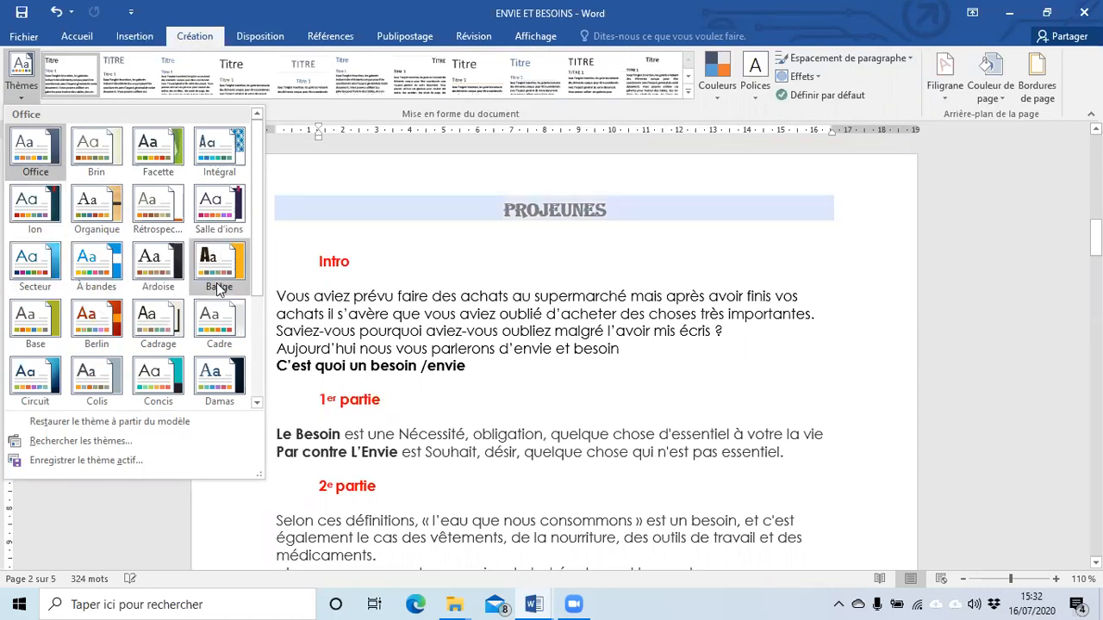
scroll(211, 276, "down", 3)
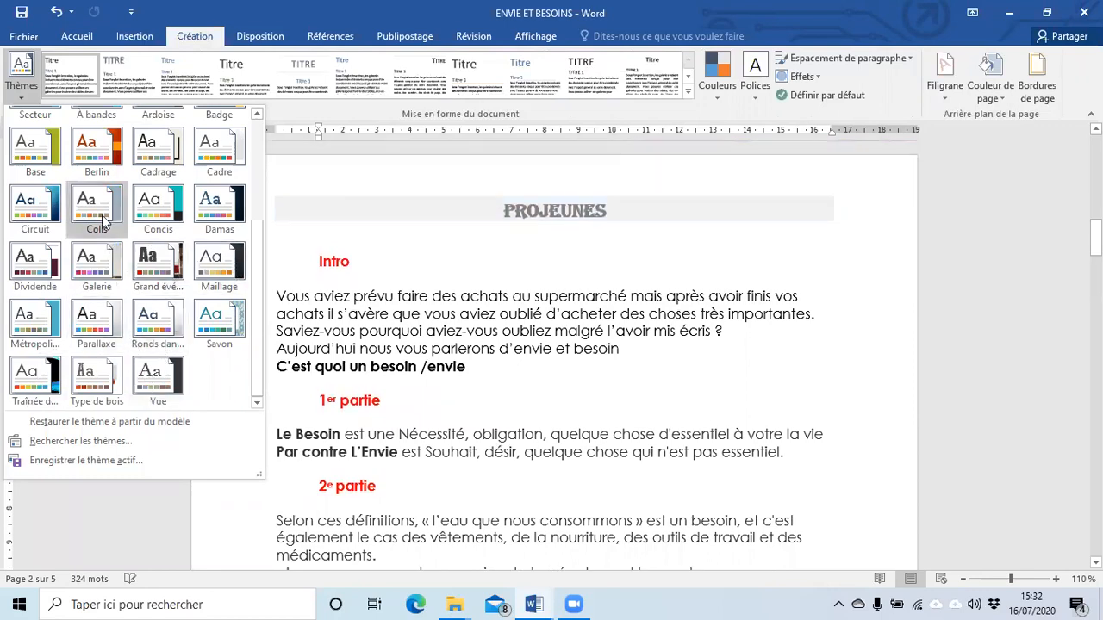
left_click(311, 180)
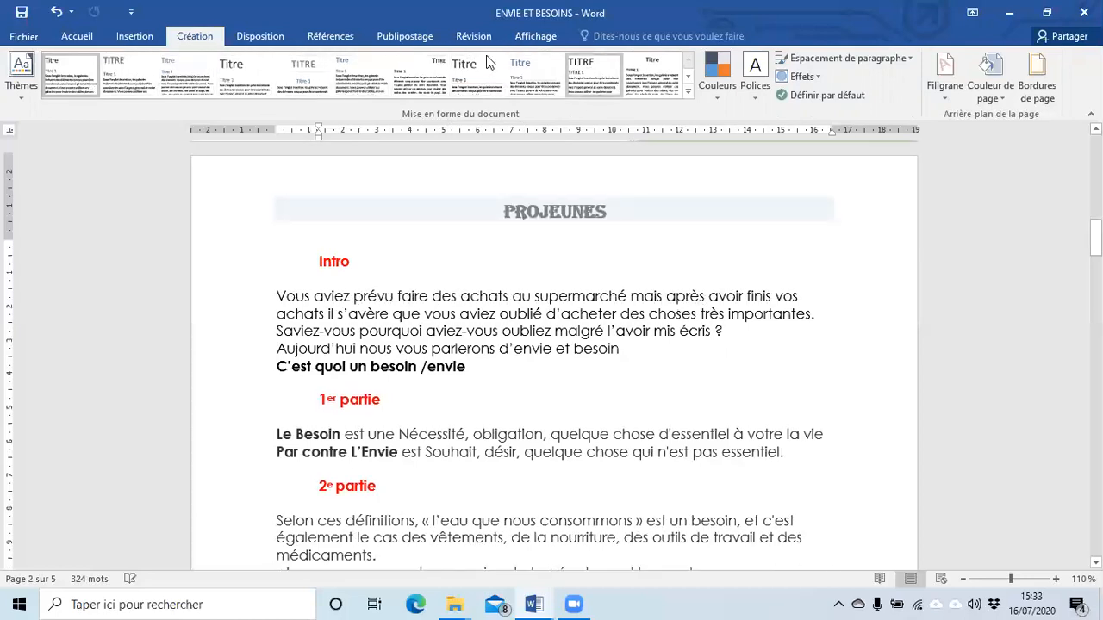
left_click(717, 86)
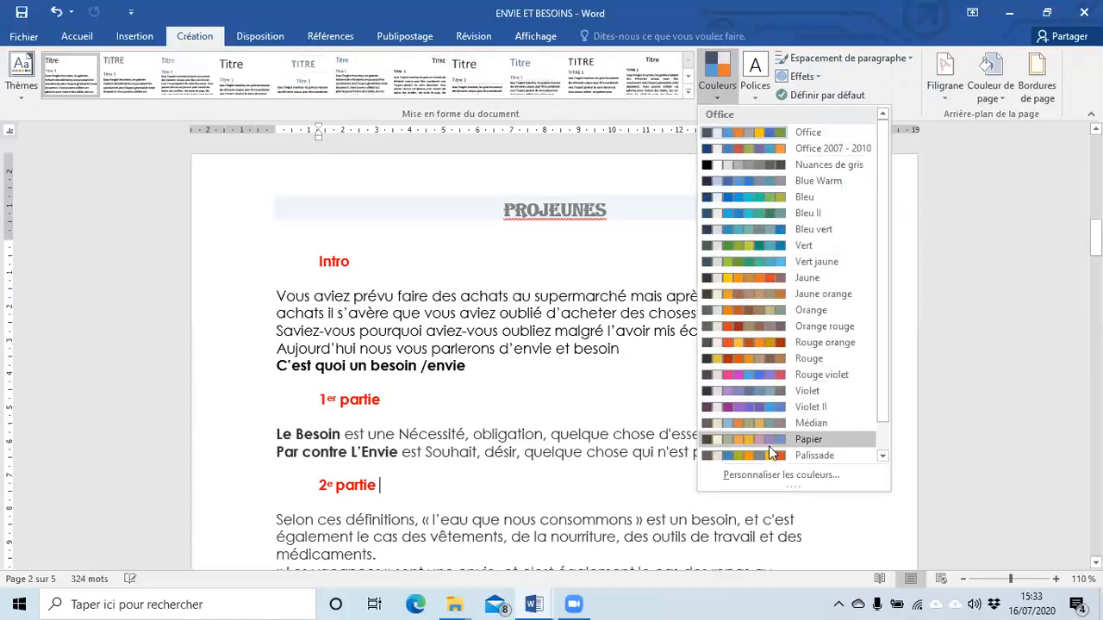
scroll(862, 388, "down", 1)
scroll(844, 340, "up", 1)
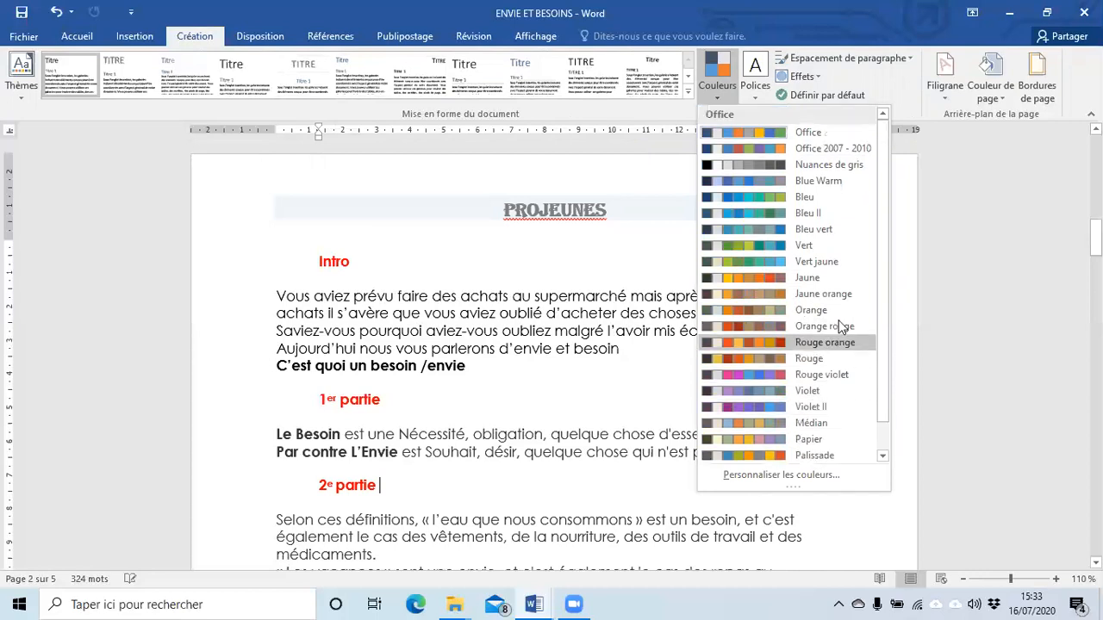
left_click(516, 146)
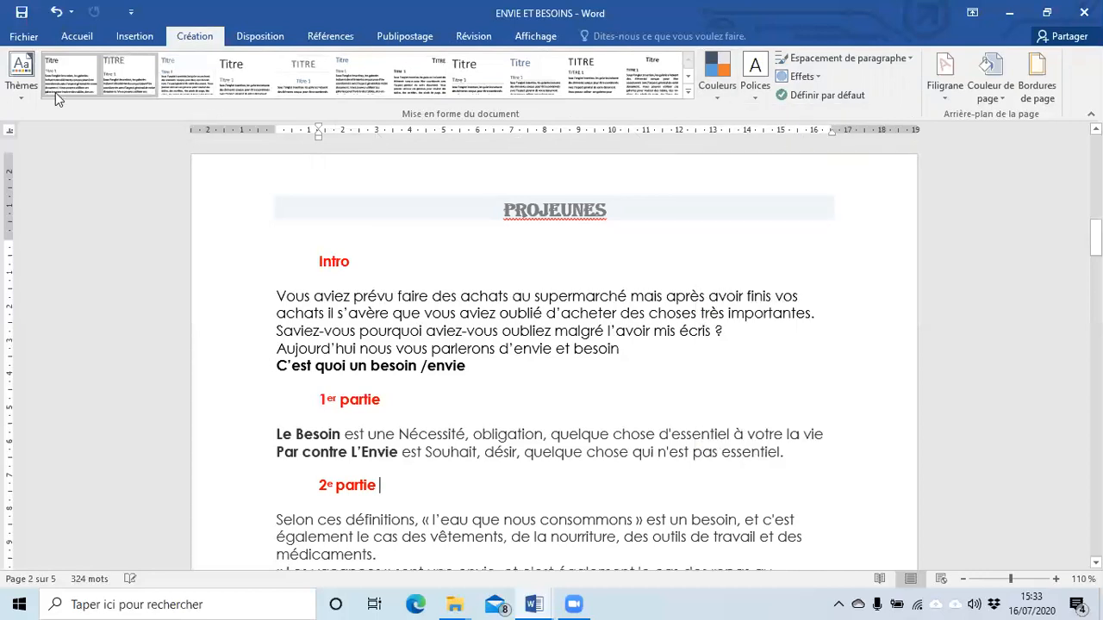
left_click(592, 75)
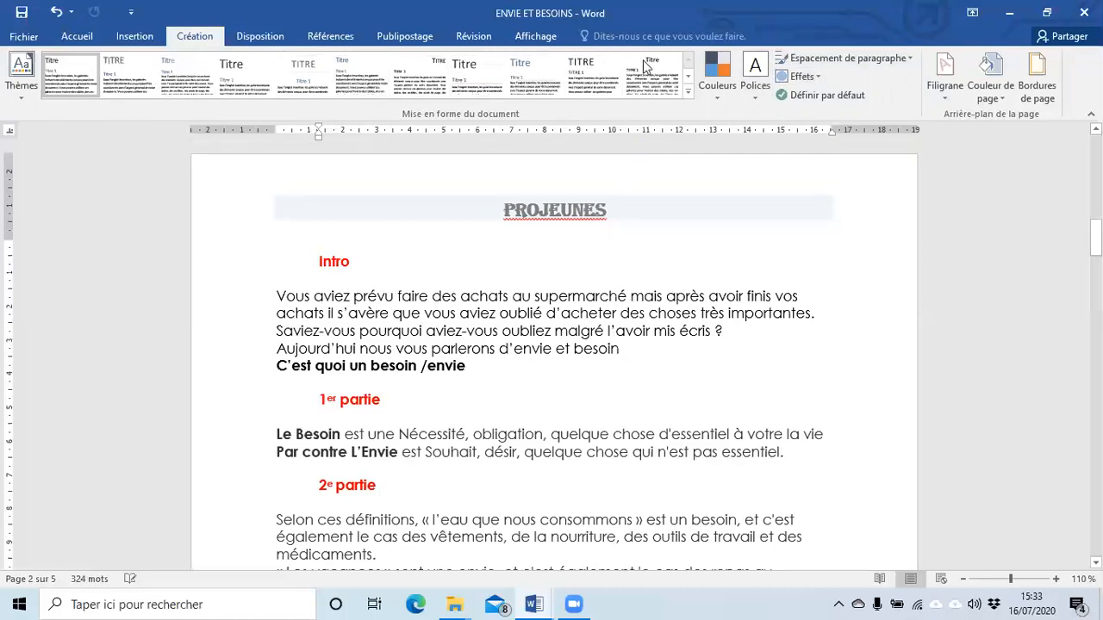
left_click(757, 97)
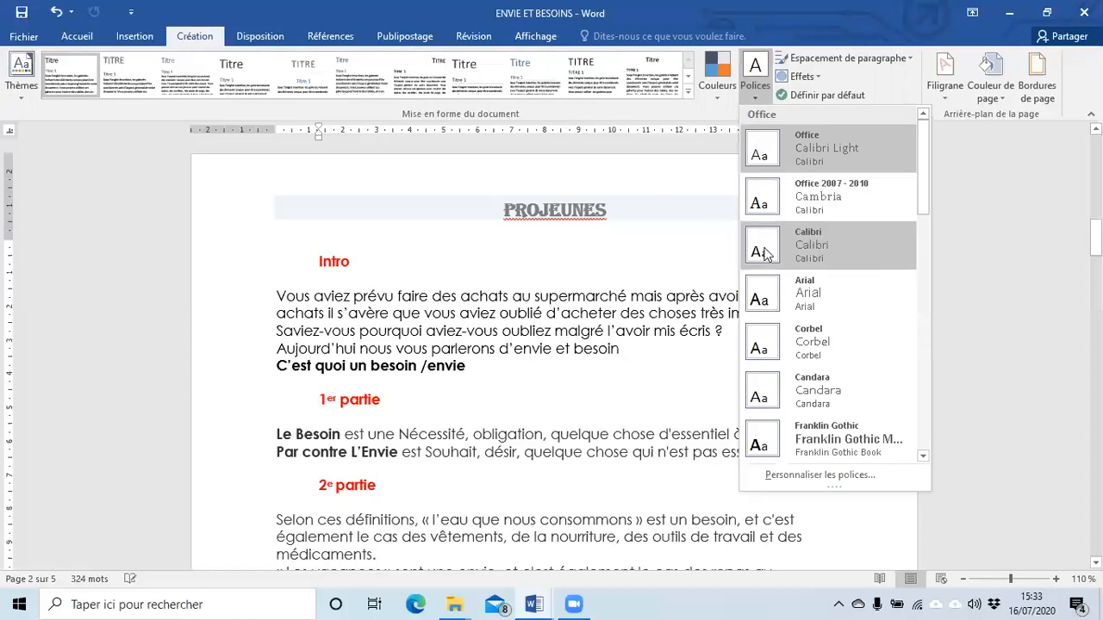
scroll(803, 242, "down", 10)
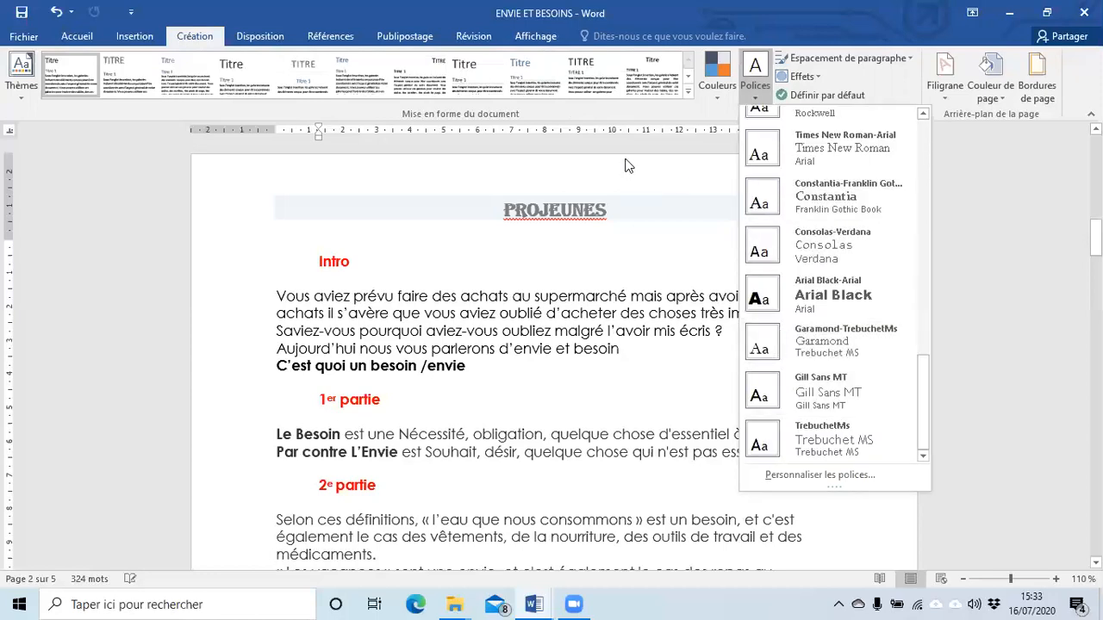
left_click(646, 119)
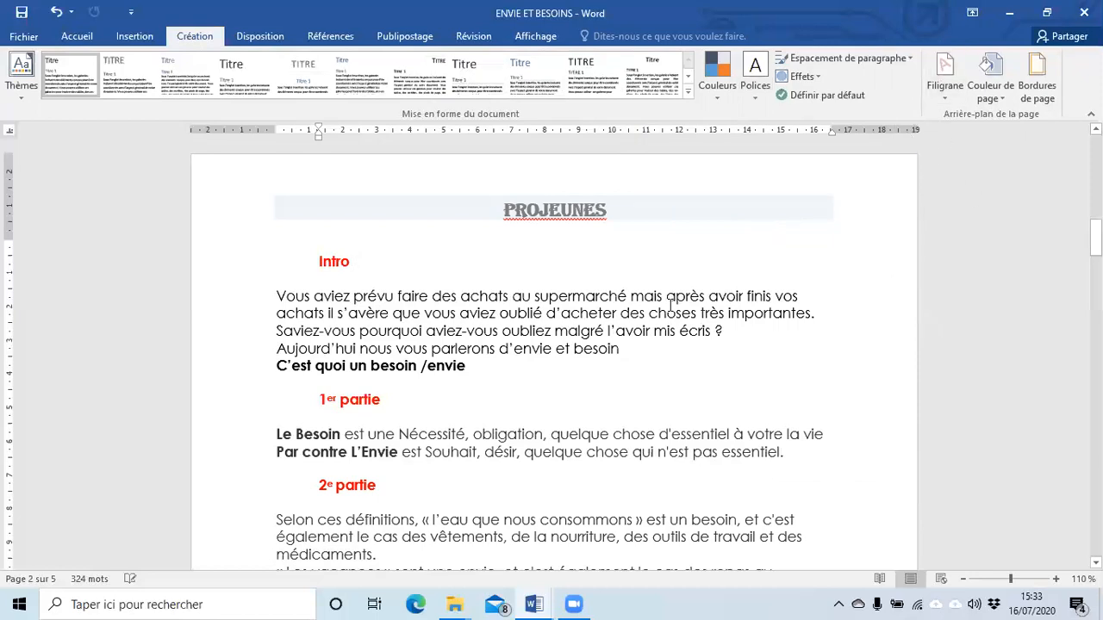
scroll(661, 369, "down", 5)
scroll(662, 369, "up", 5)
scroll(611, 386, "down", 5)
scroll(611, 387, "up", 5)
scroll(610, 388, "down", 2)
scroll(610, 388, "down", 1)
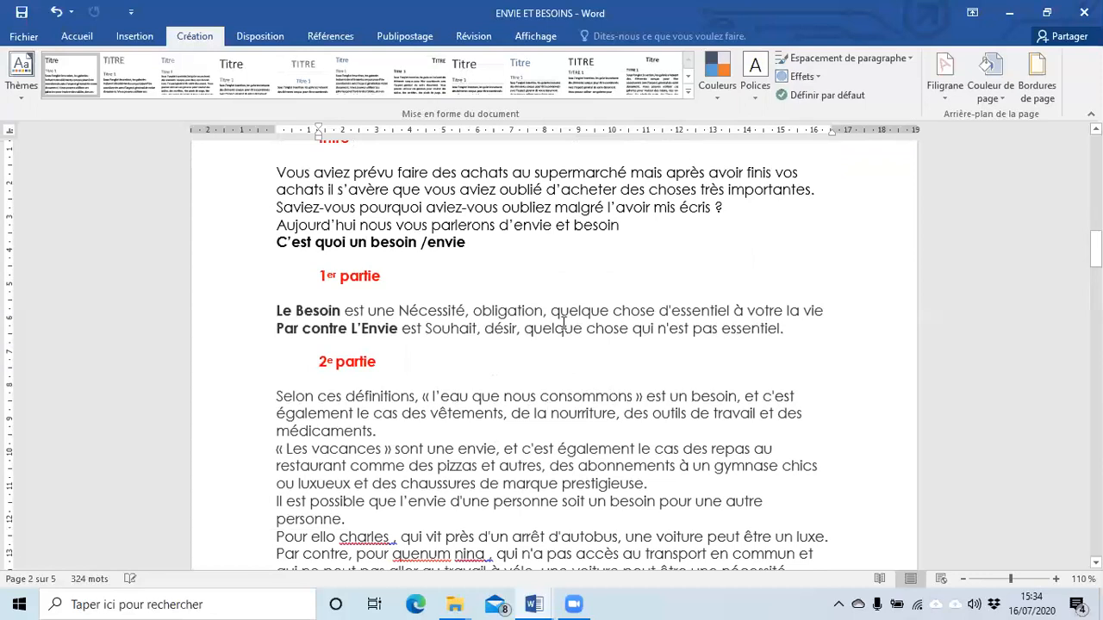
scroll(461, 352, "up", 1)
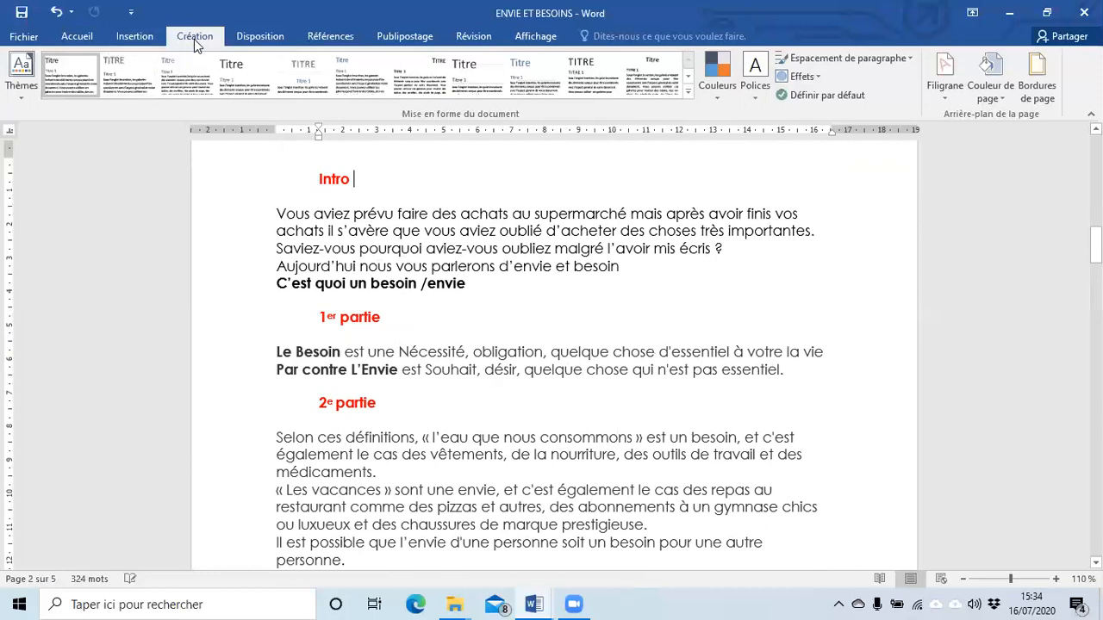
- Apply the EXEMPLE 1 watermark to the document and check how it looks across the pages
left_click(937, 99)
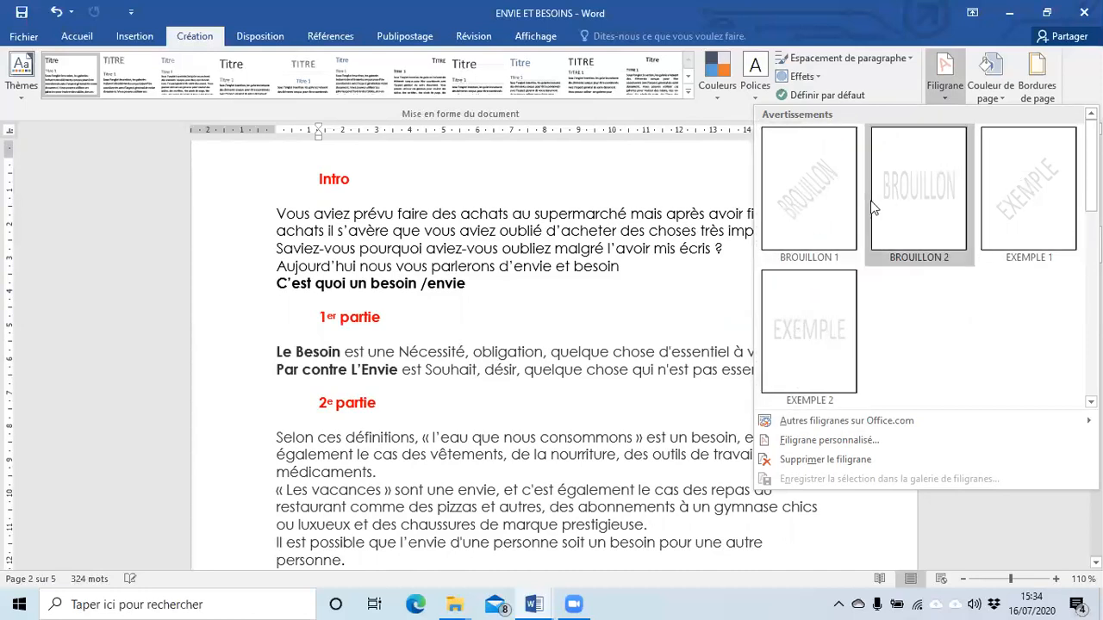
left_click(1038, 212)
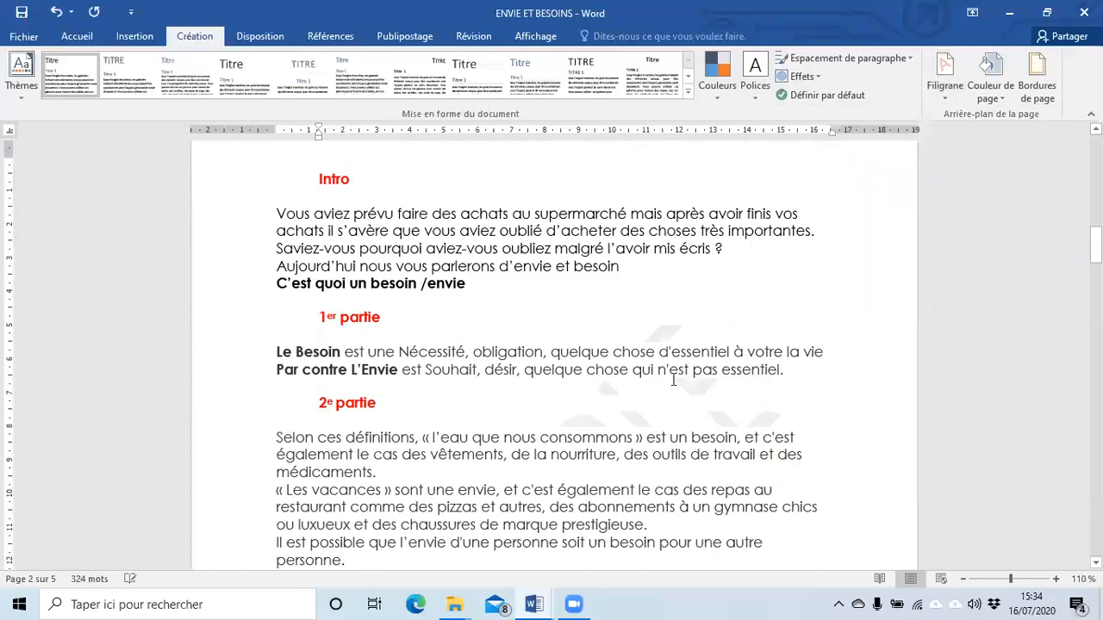
scroll(602, 395, "down", 2)
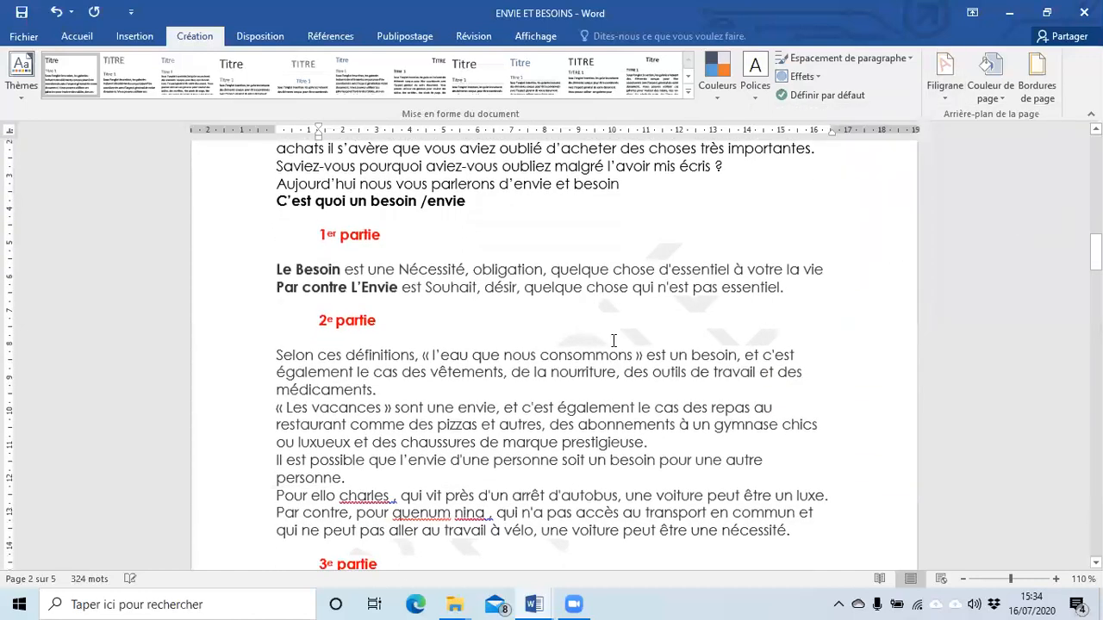
scroll(614, 343, "down", 1)
scroll(616, 310, "down", 6)
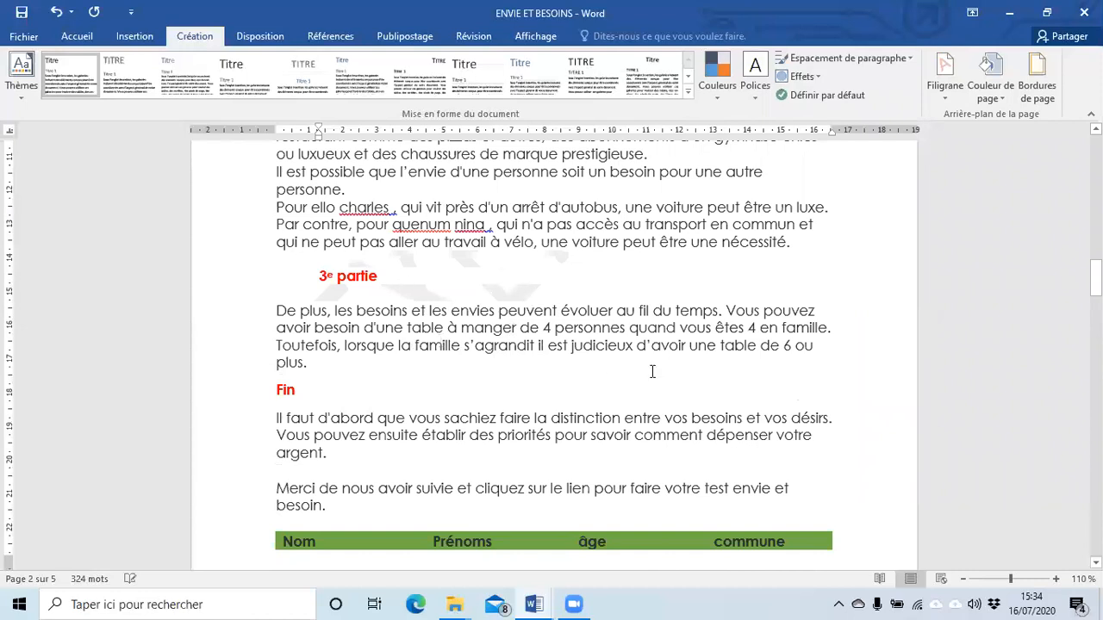
scroll(586, 291, "down", 18)
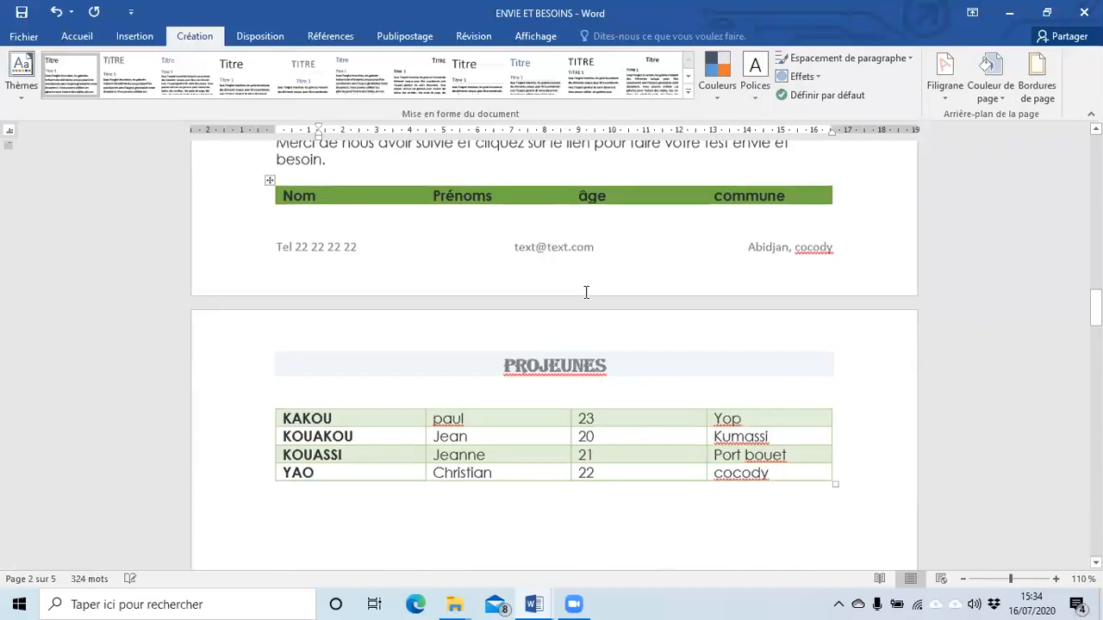
scroll(498, 315, "down", 3)
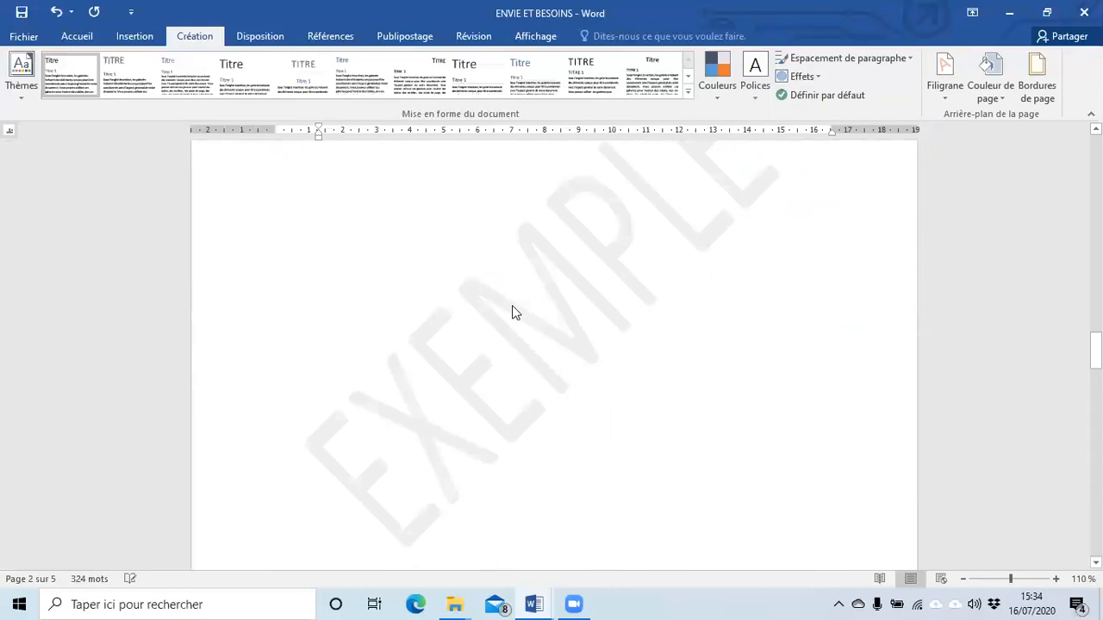
scroll(608, 375, "down", 15)
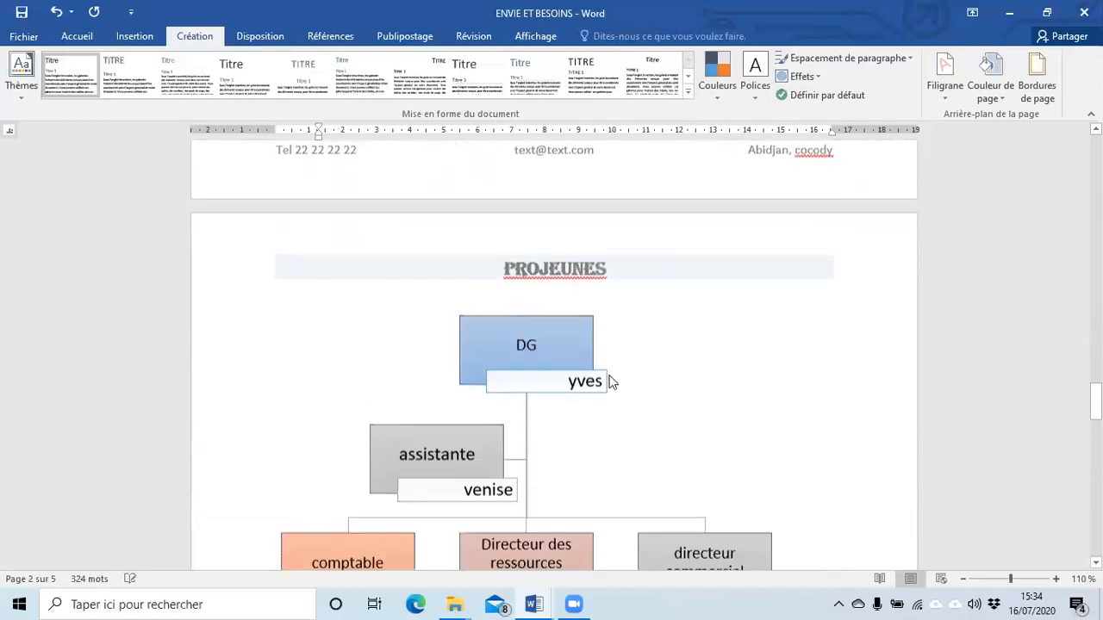
scroll(523, 419, "down", 18)
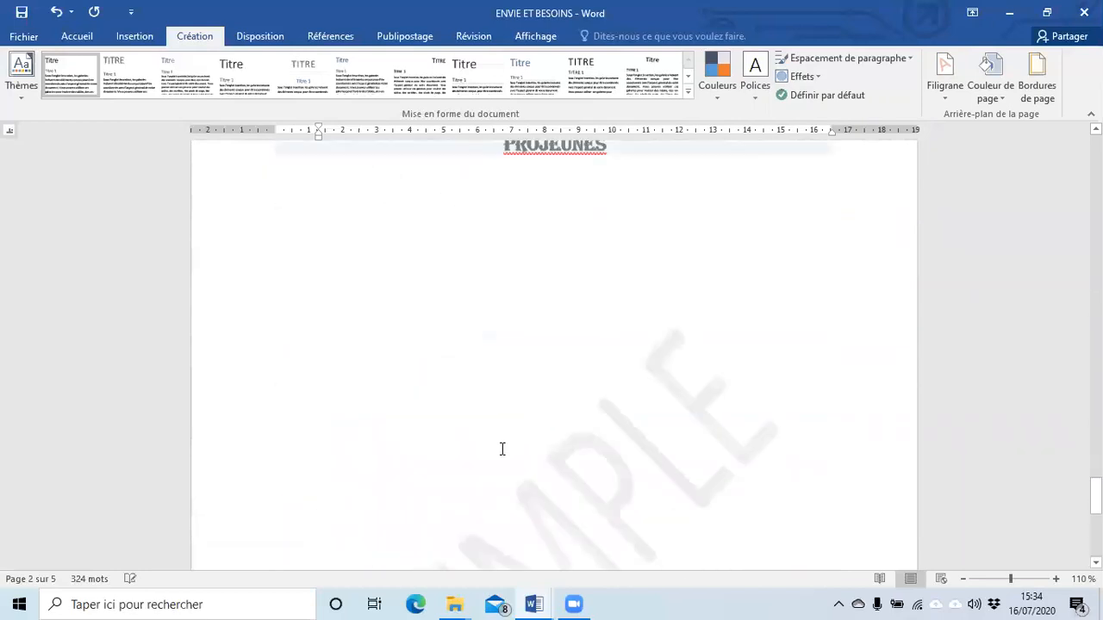
scroll(552, 413, "down", 20)
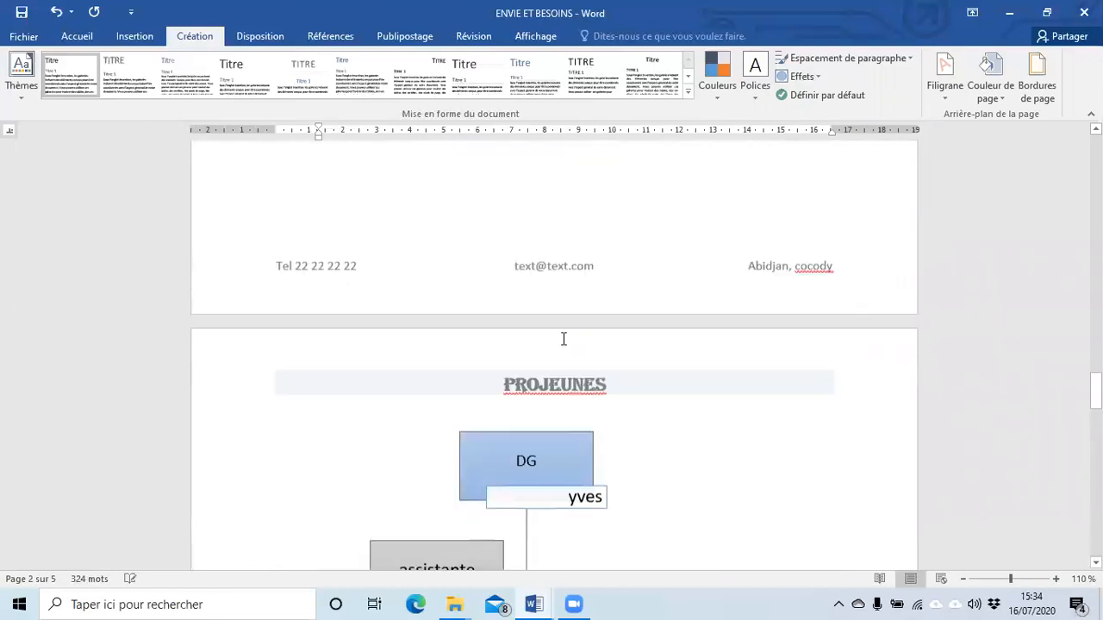
scroll(556, 330, "up", 20)
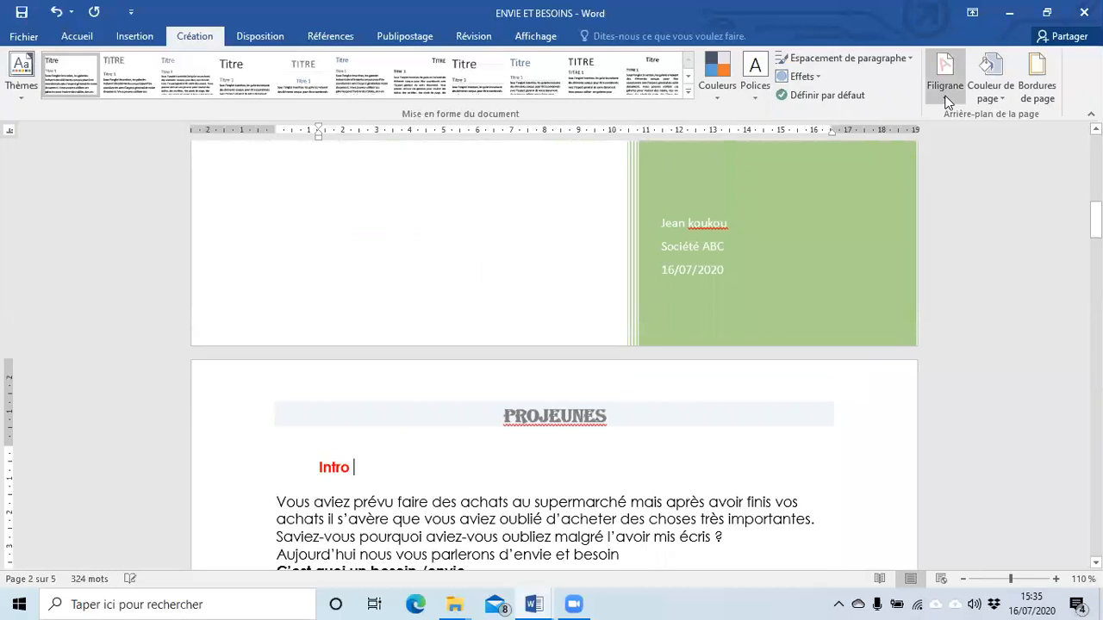
- Switch the document's watermark to BROUILLON 1 and check it on the text and blank pages
left_click(945, 86)
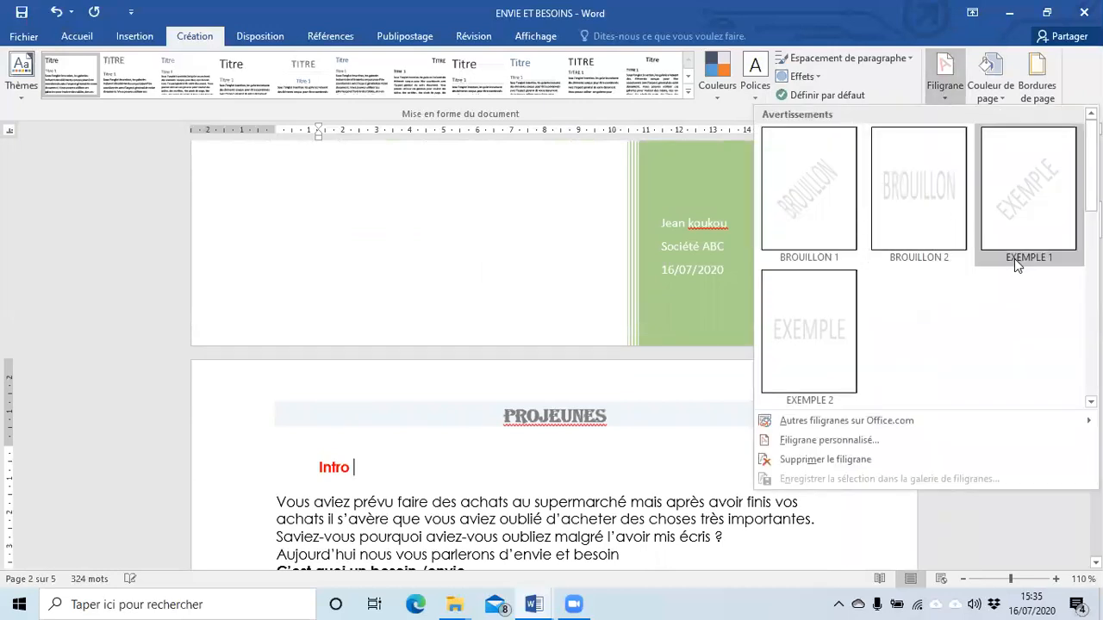
left_click(823, 224)
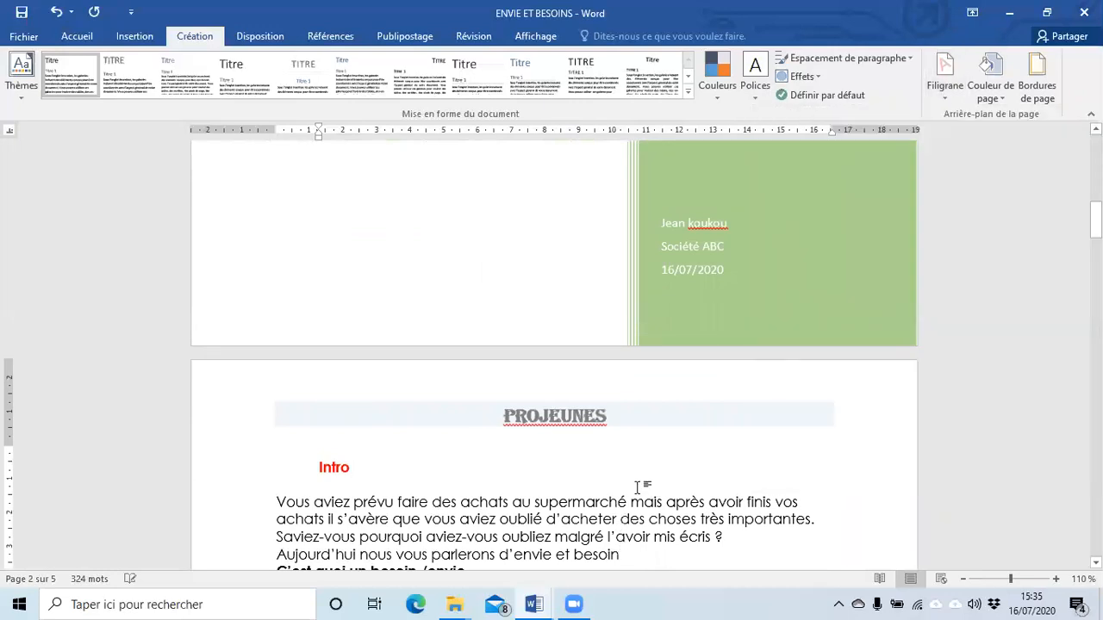
scroll(704, 475, "down", 10)
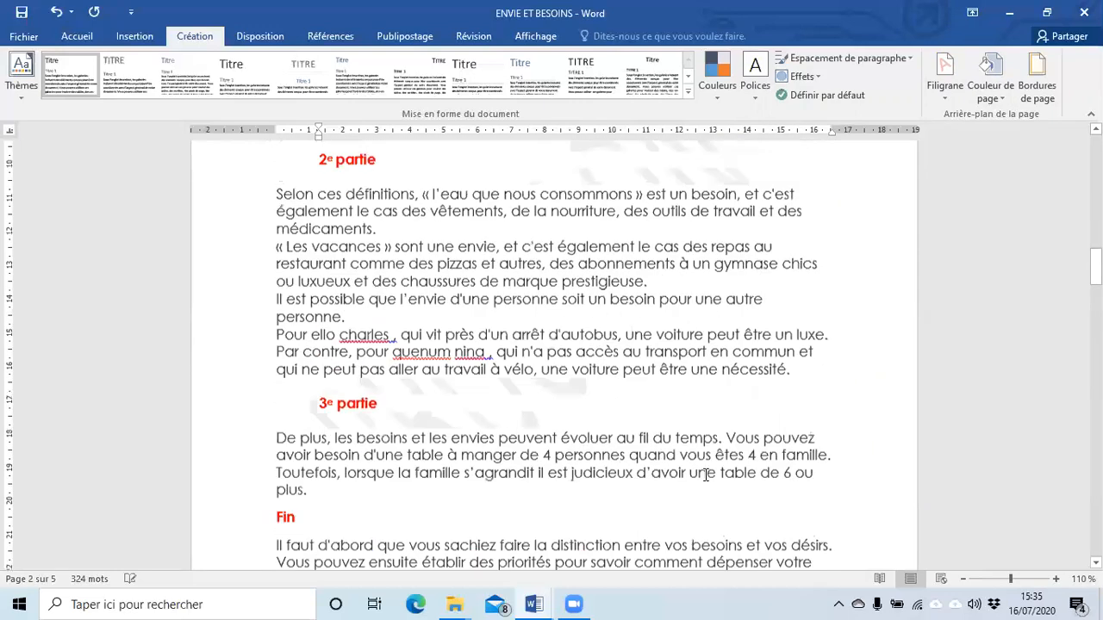
scroll(705, 475, "down", 20)
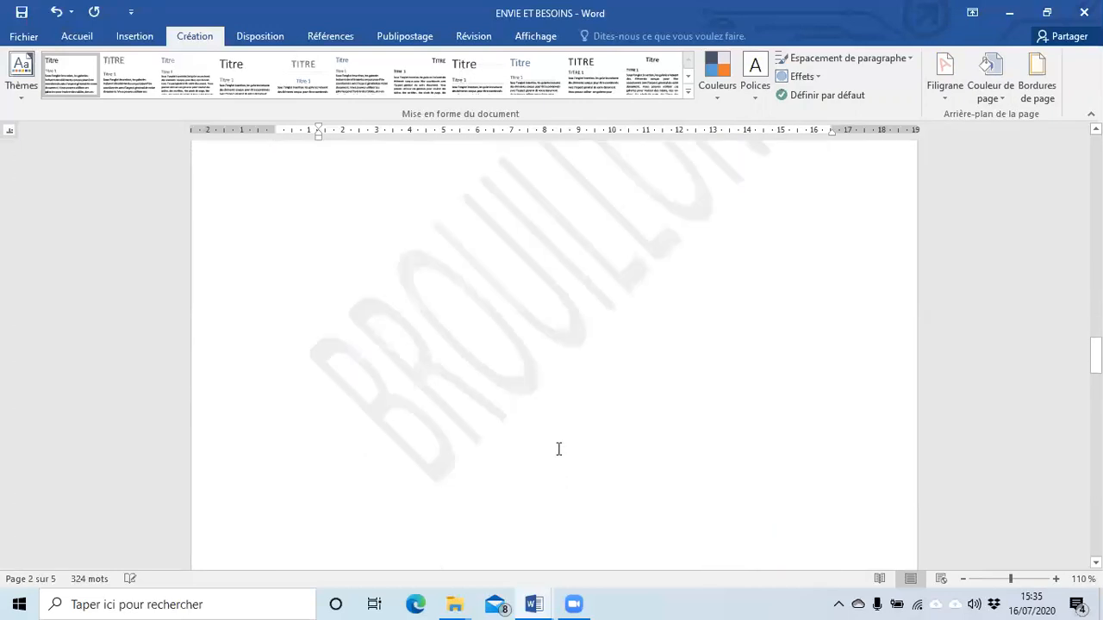
scroll(558, 482, "down", 1)
scroll(606, 289, "up", 7)
scroll(586, 328, "down", 8)
scroll(583, 332, "up", 5)
scroll(583, 331, "down", 15)
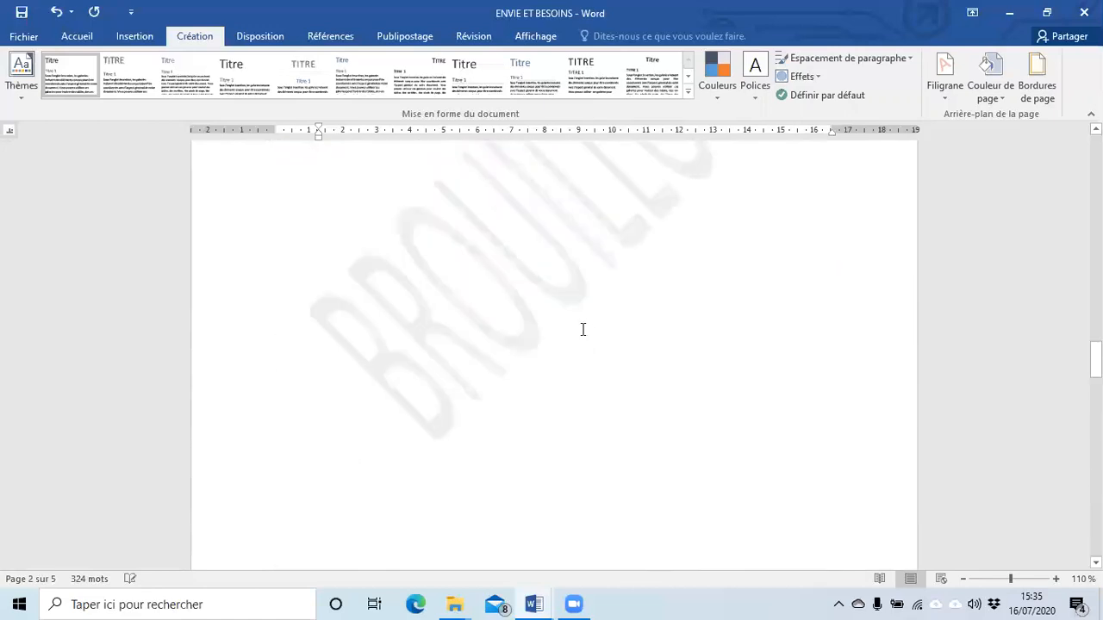
scroll(646, 304, "up", 5)
scroll(645, 304, "up", 2)
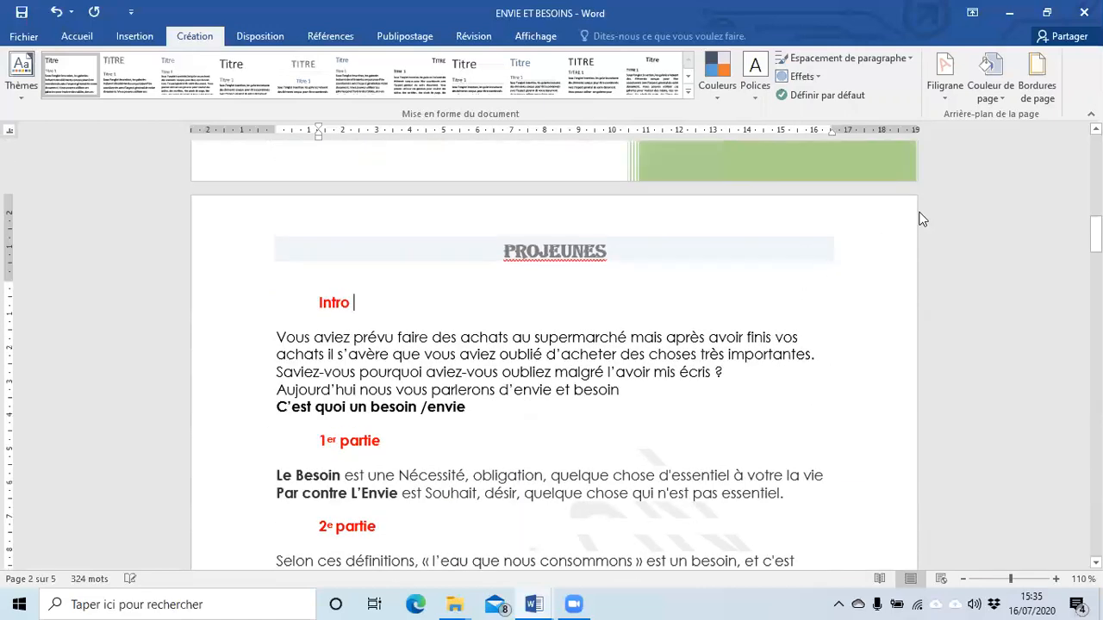
- Open the custom watermark settings and replace the watermark text with "pro jeunes"
left_click(946, 100)
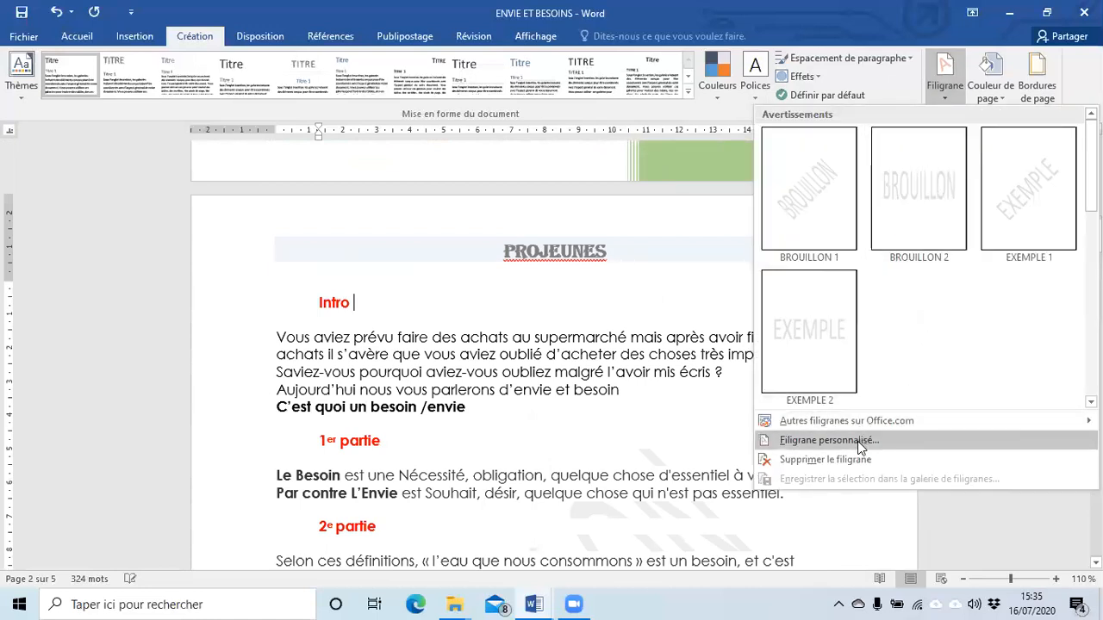
left_click(827, 440)
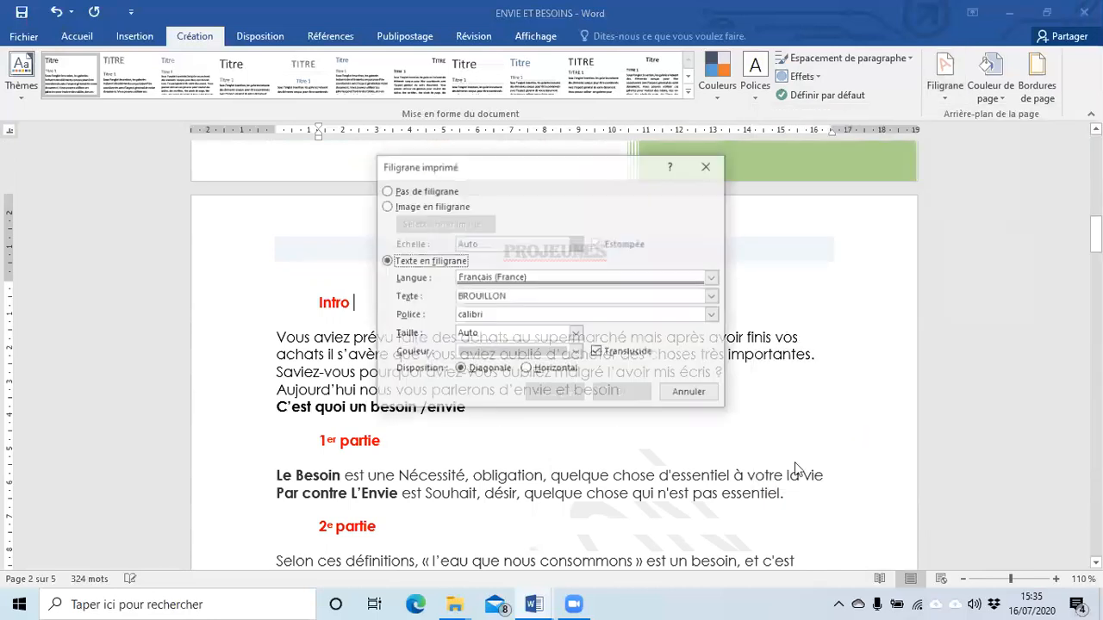
left_click(523, 296)
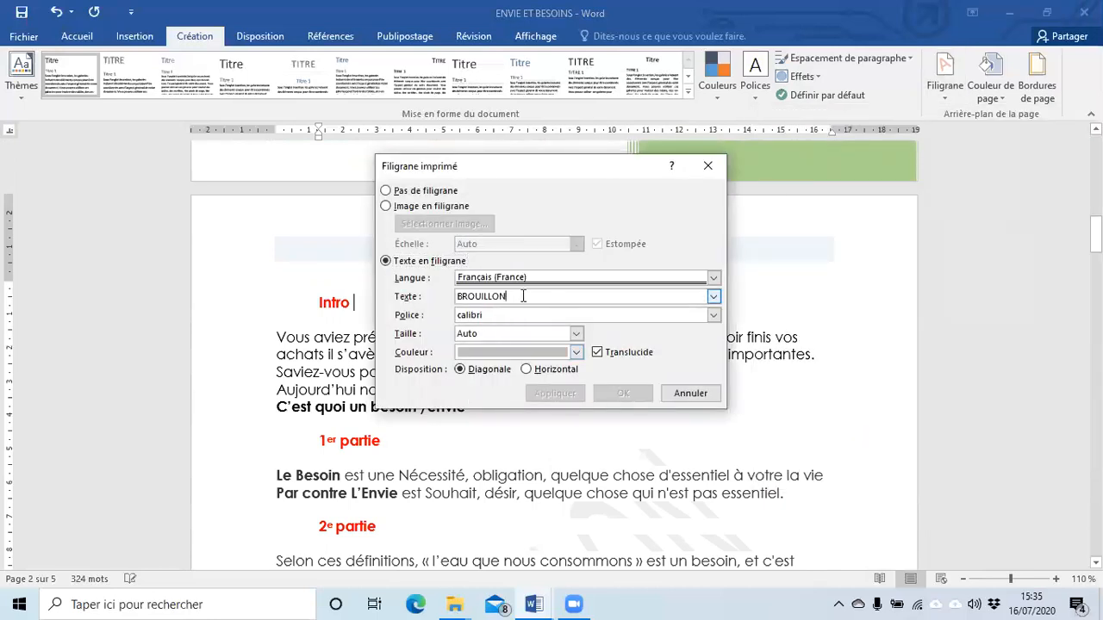
key("BackSpace")
key("BackSpace")
key("BackSpace")
key("BackSpace")
key("BackSpace")
key("BackSpace")
key("BackSpace")
type("pro jeunes")
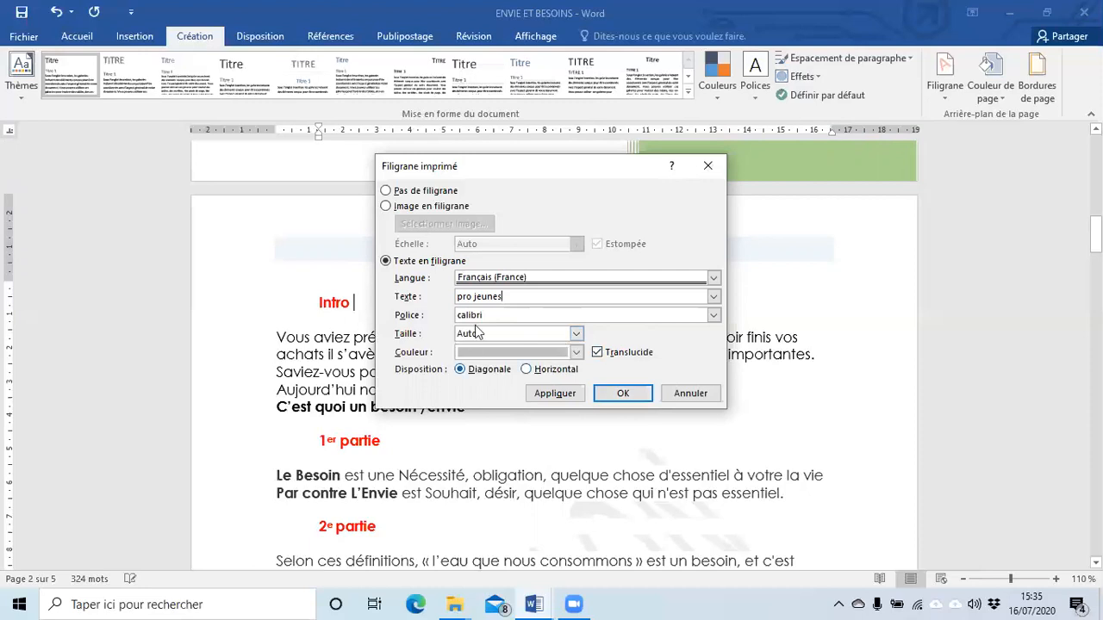
- Colour the "pro jeunes" text watermark a darker theme blue and apply it to the document
left_click(576, 353)
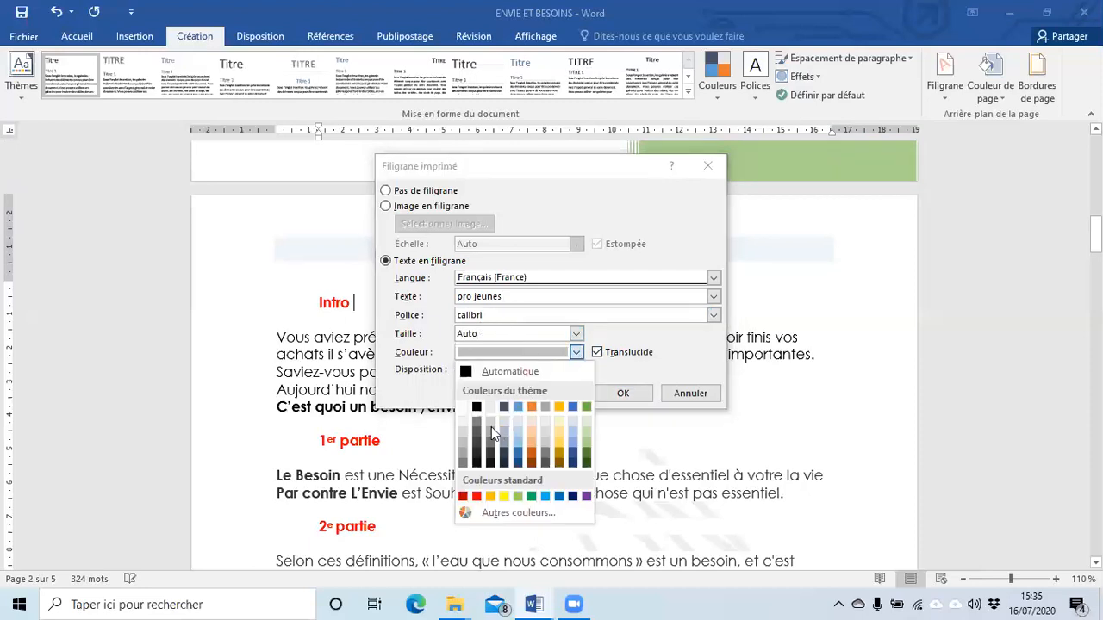
left_click(518, 456)
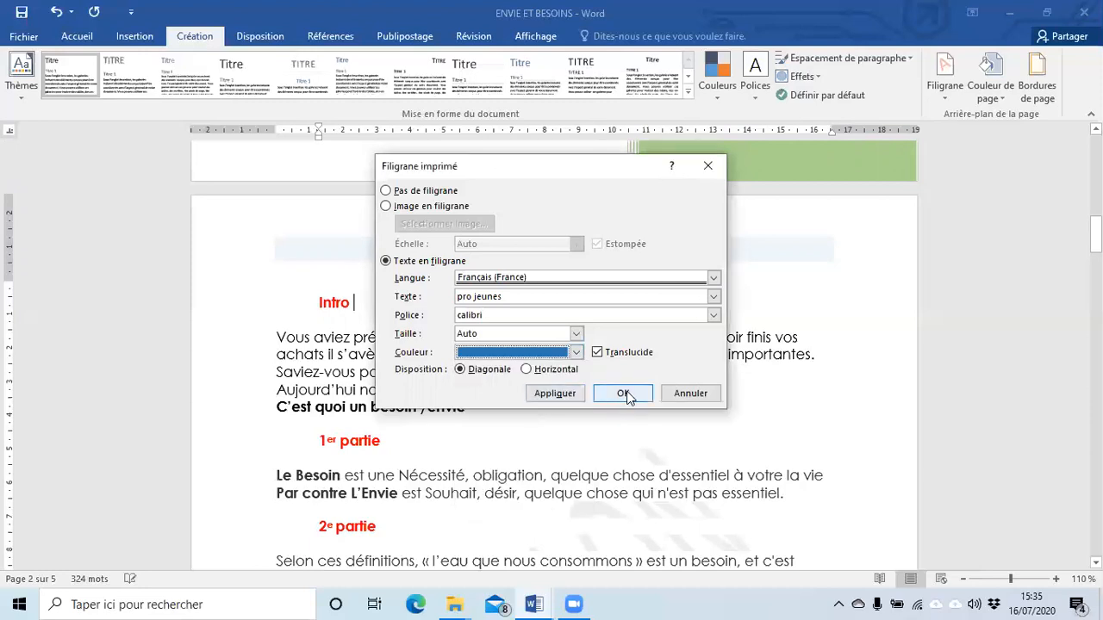
left_click(556, 395)
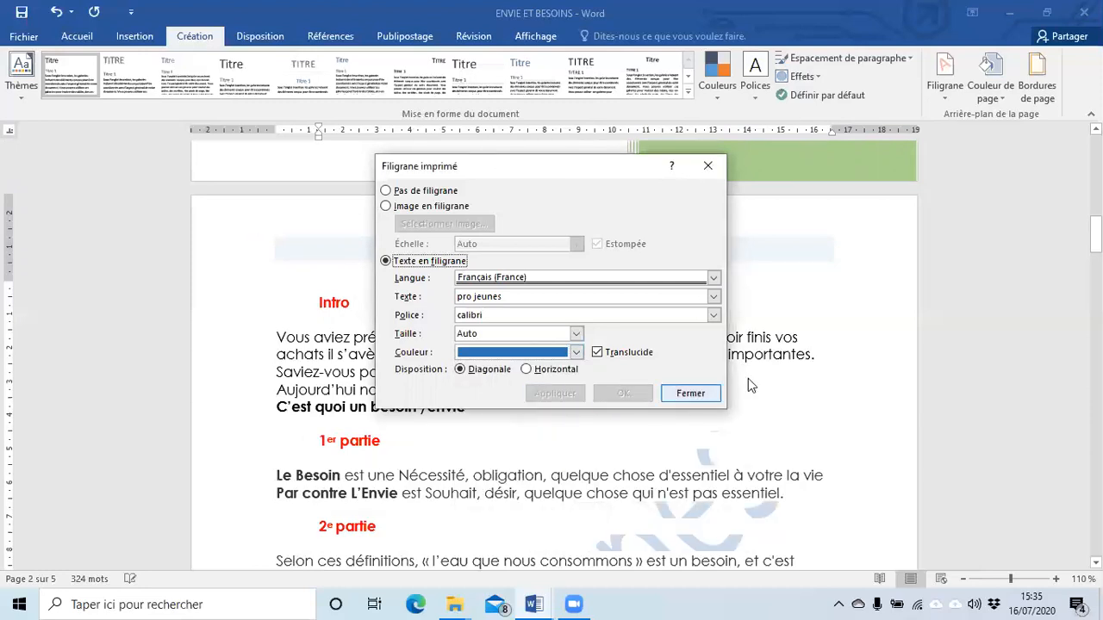
left_click(702, 394)
- Check how the blue "pro jeunes" watermark looks behind the text, on the table page and on the blank pages
scroll(701, 394, "down", 15)
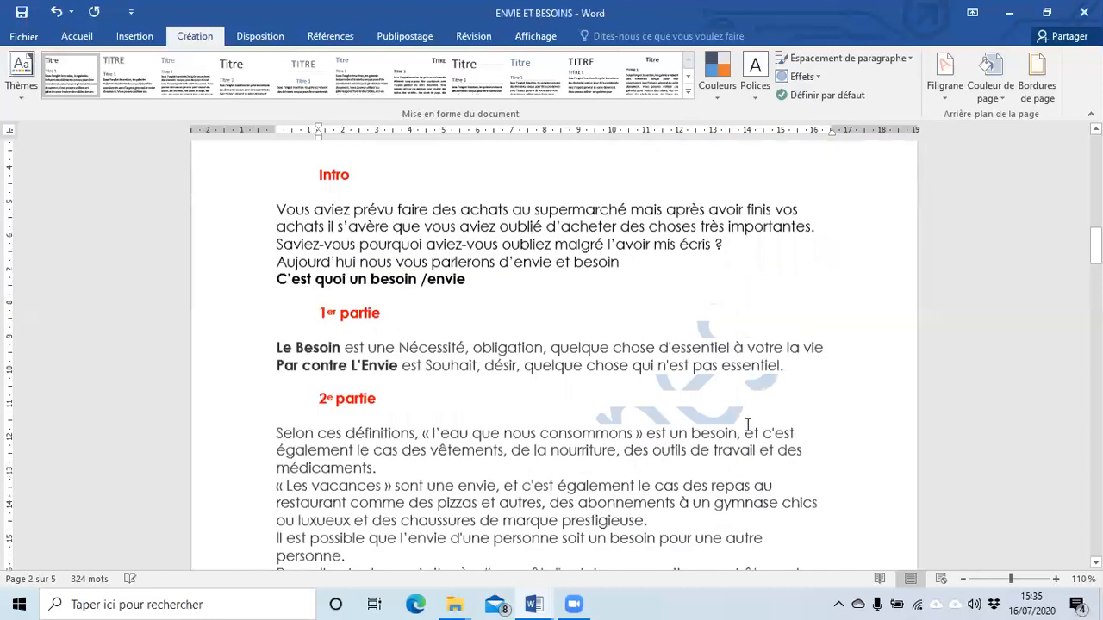
scroll(674, 566, "down", 3)
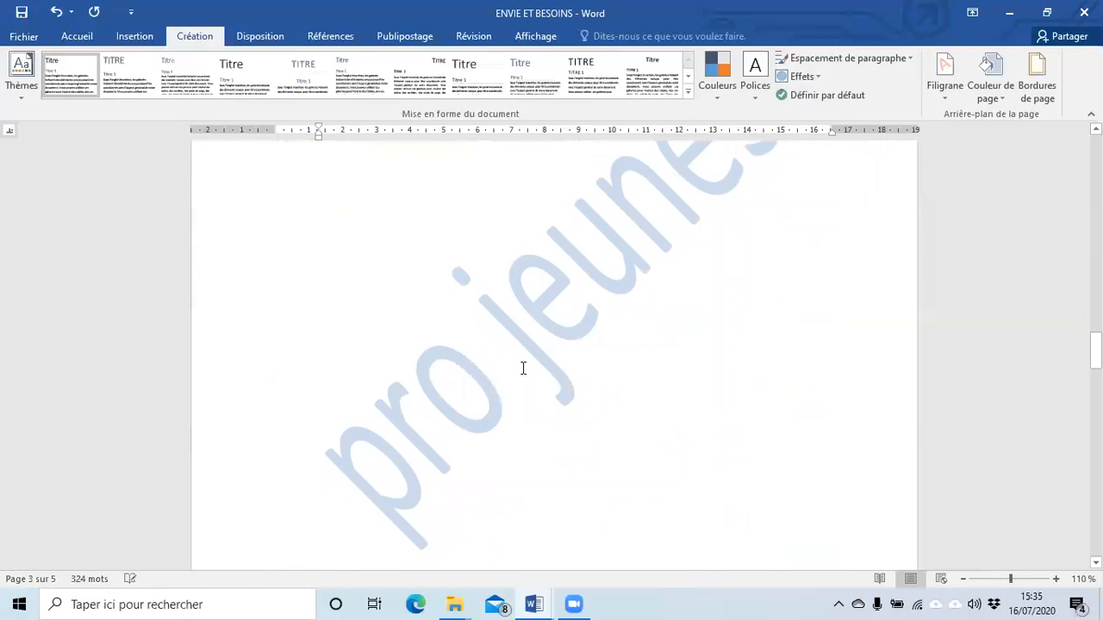
scroll(517, 367, "down", 10)
scroll(514, 368, "up", 10)
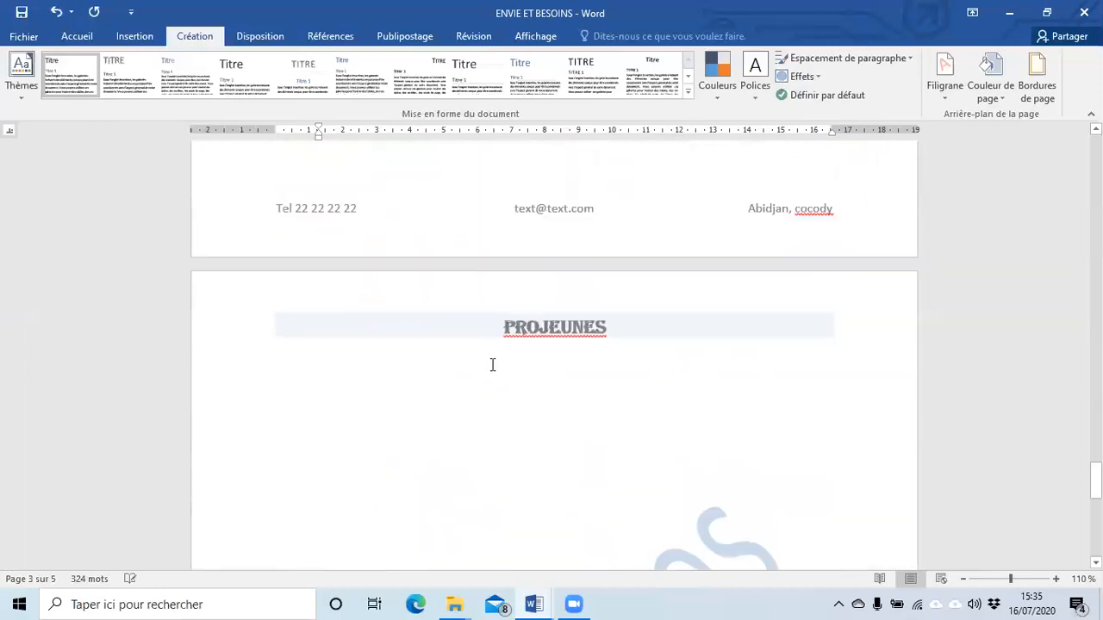
scroll(483, 361, "down", 8)
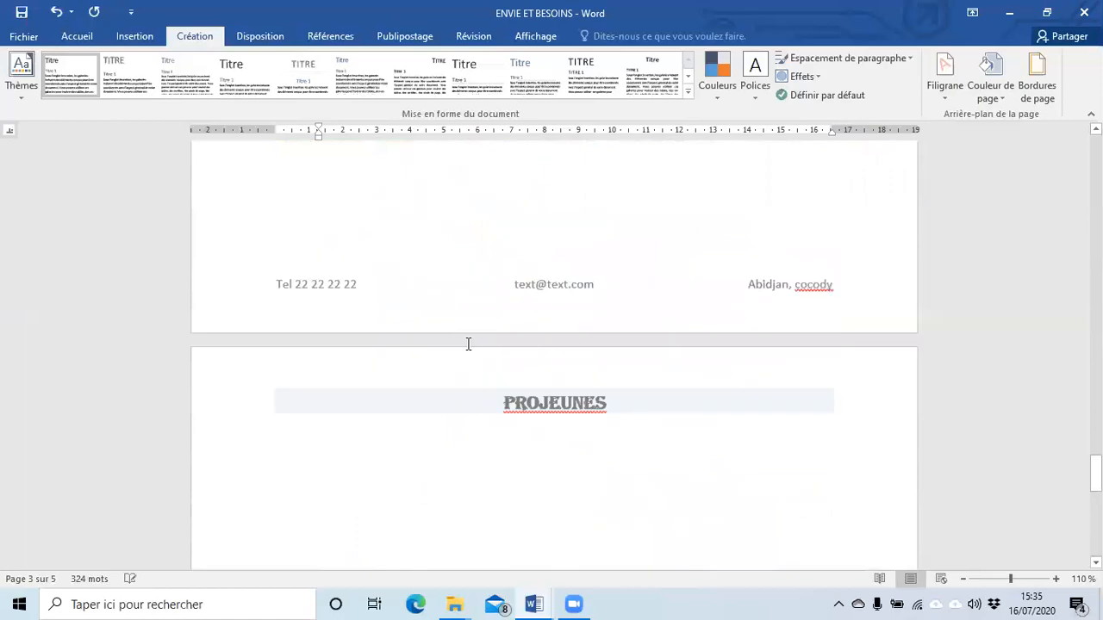
scroll(465, 341, "up", 12)
scroll(464, 337, "up", 20)
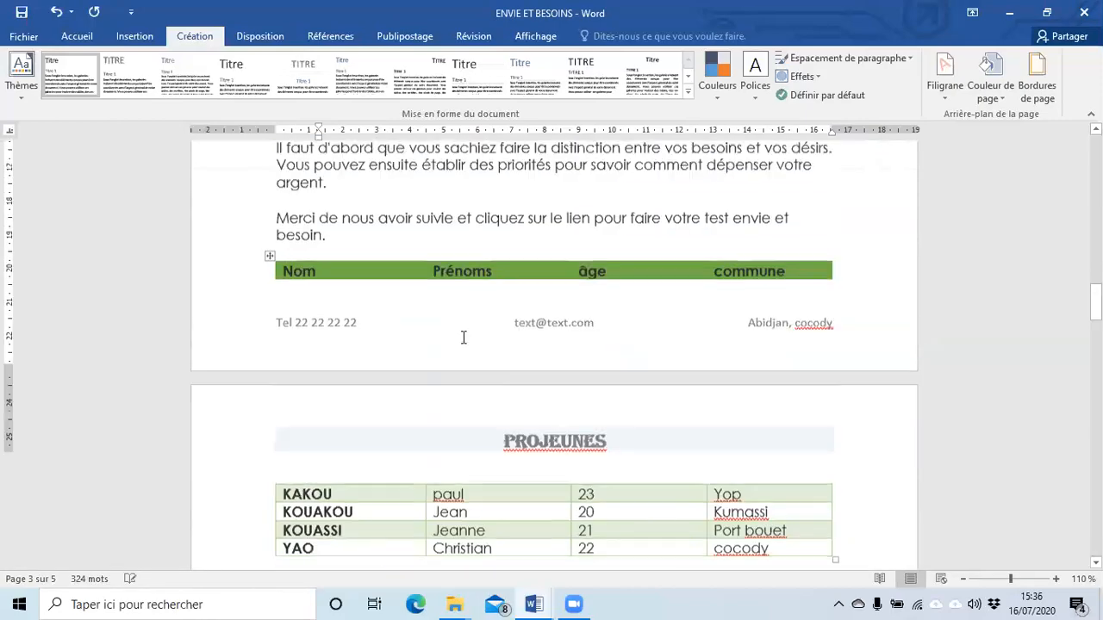
scroll(463, 337, "down", 20)
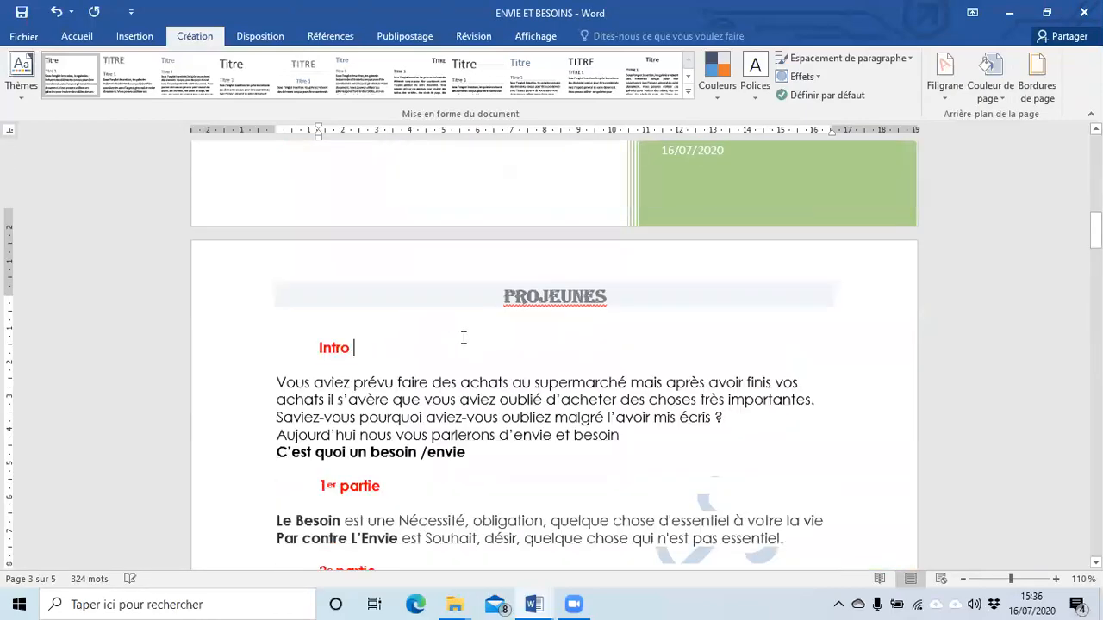
- Undo the applied watermarks one after another until the pages carry none
scroll(463, 337, "up", 5)
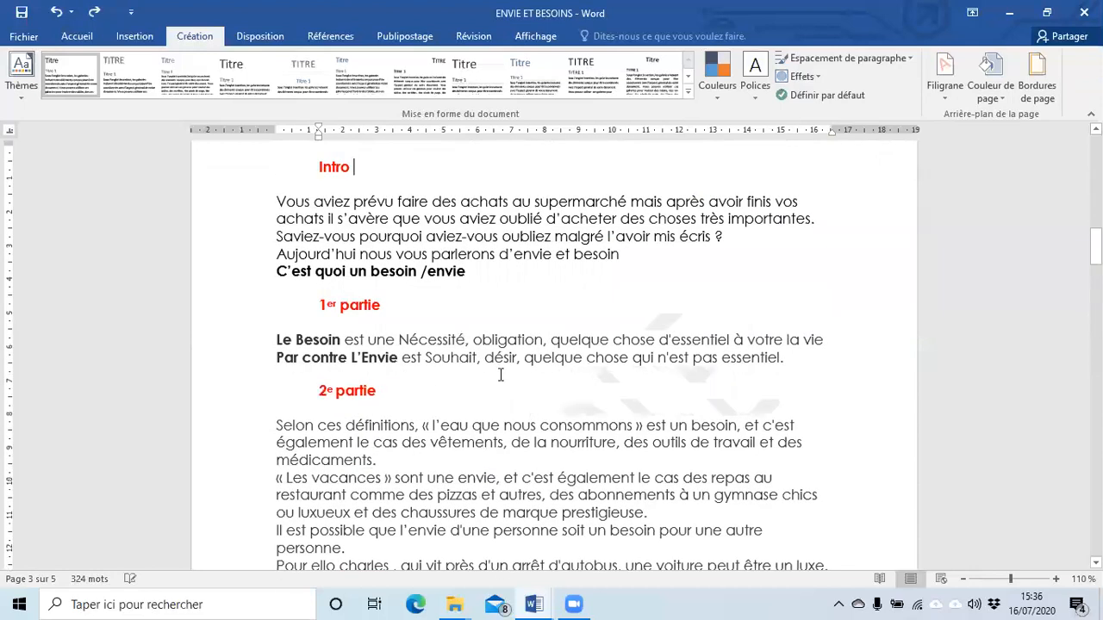
scroll(501, 375, "down", 15)
scroll(500, 374, "up", 8)
scroll(502, 375, "up", 4)
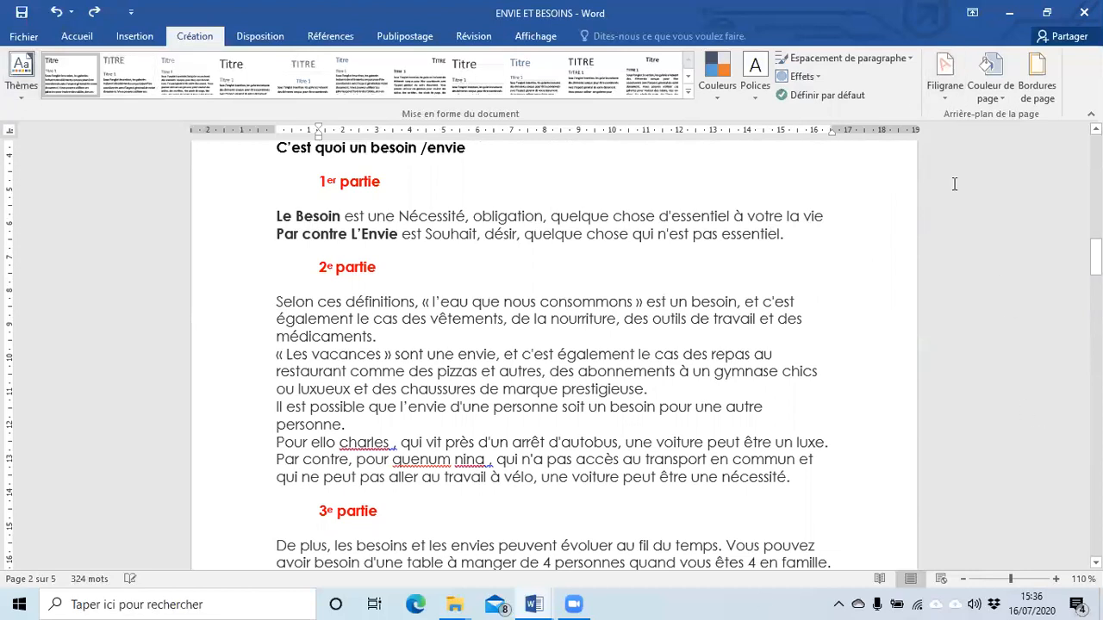
- Apply the "logo projeune" picture from the LOGOS folder as a washed-out watermark with Auto scale and check it on the pages
left_click(945, 85)
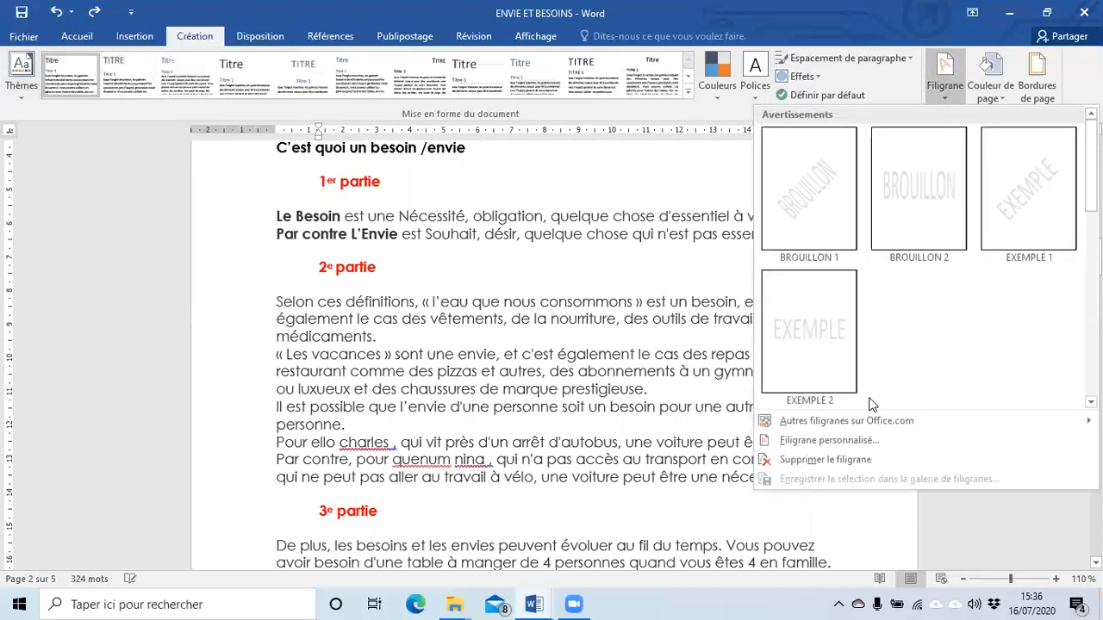
left_click(858, 440)
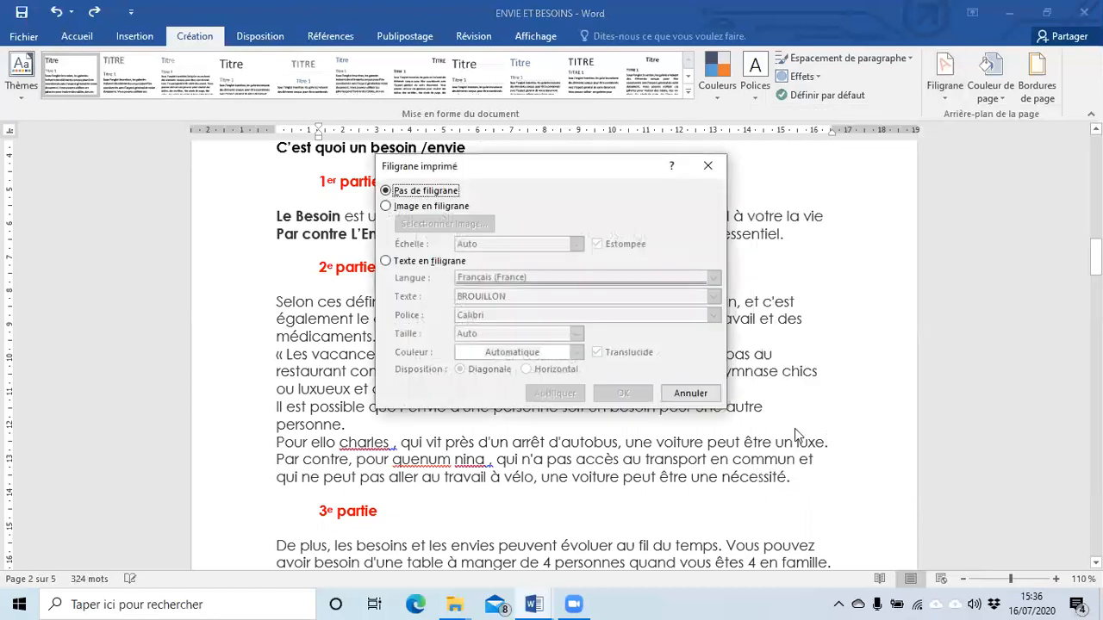
left_click(434, 208)
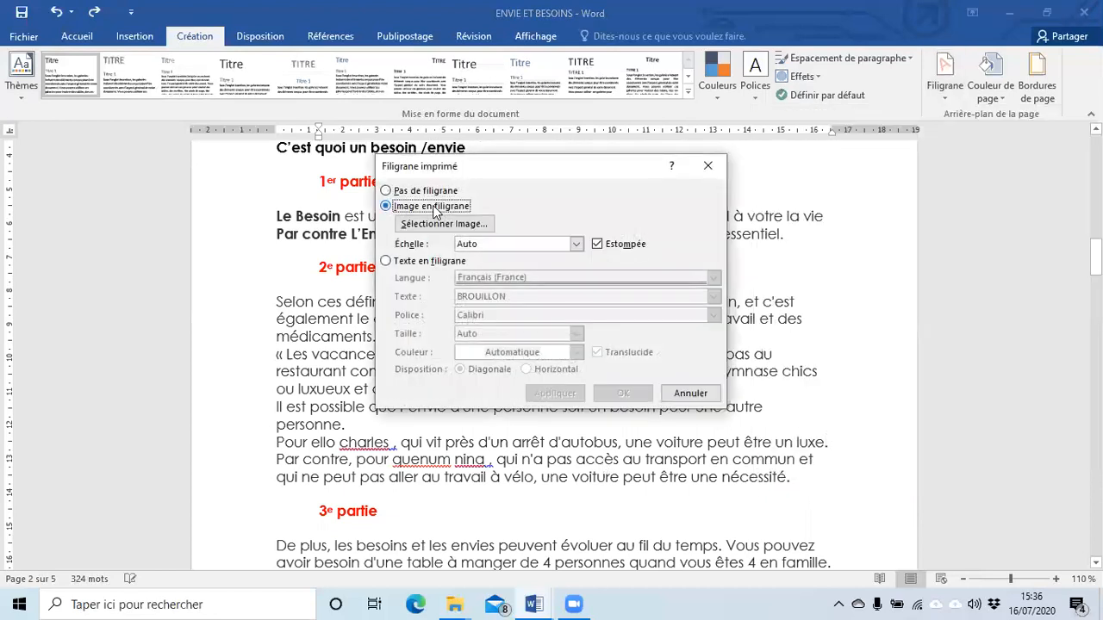
left_click(434, 225)
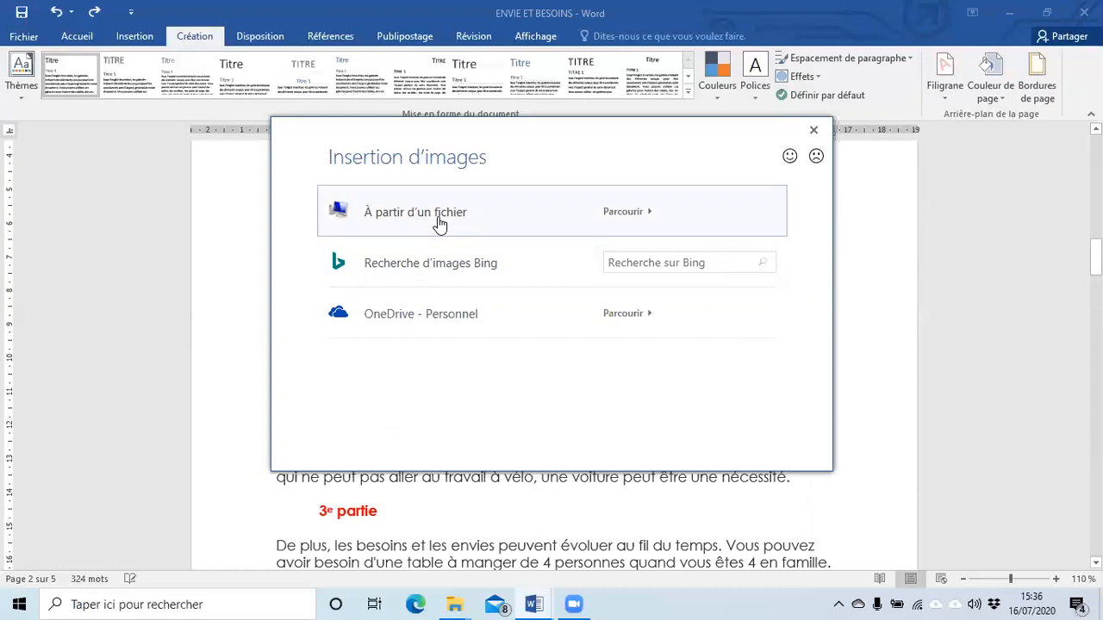
left_click(615, 212)
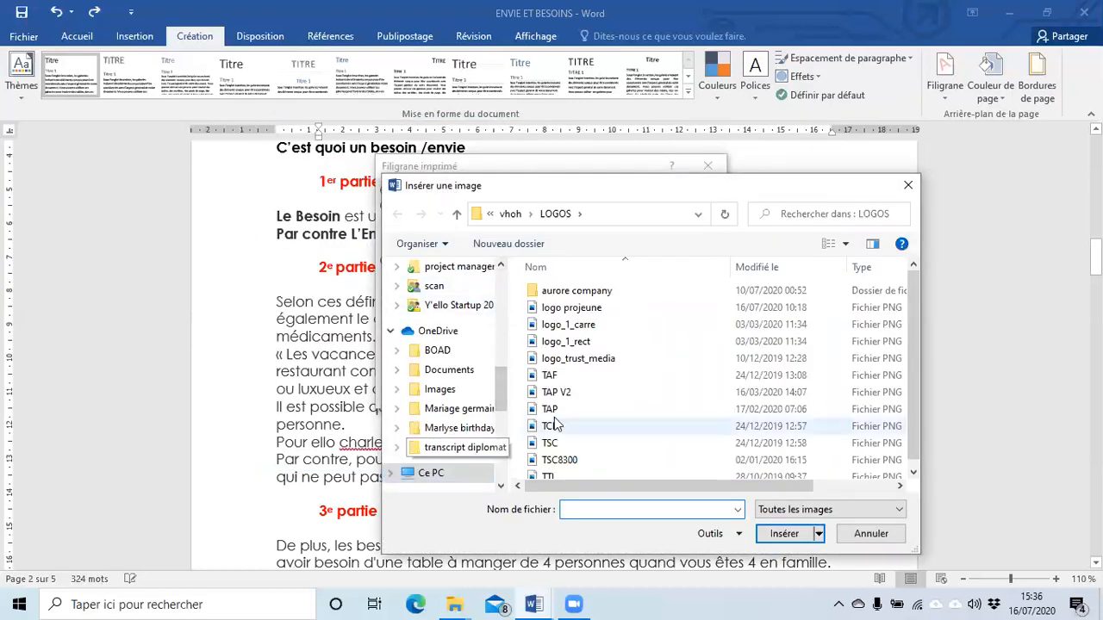
left_click(568, 307)
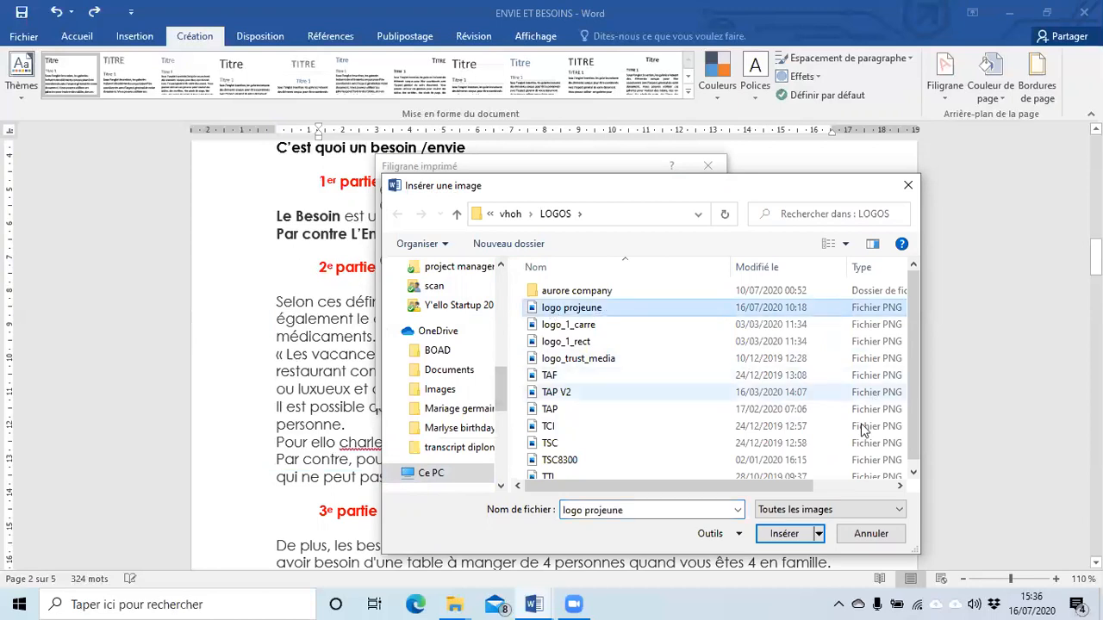
left_click(784, 533)
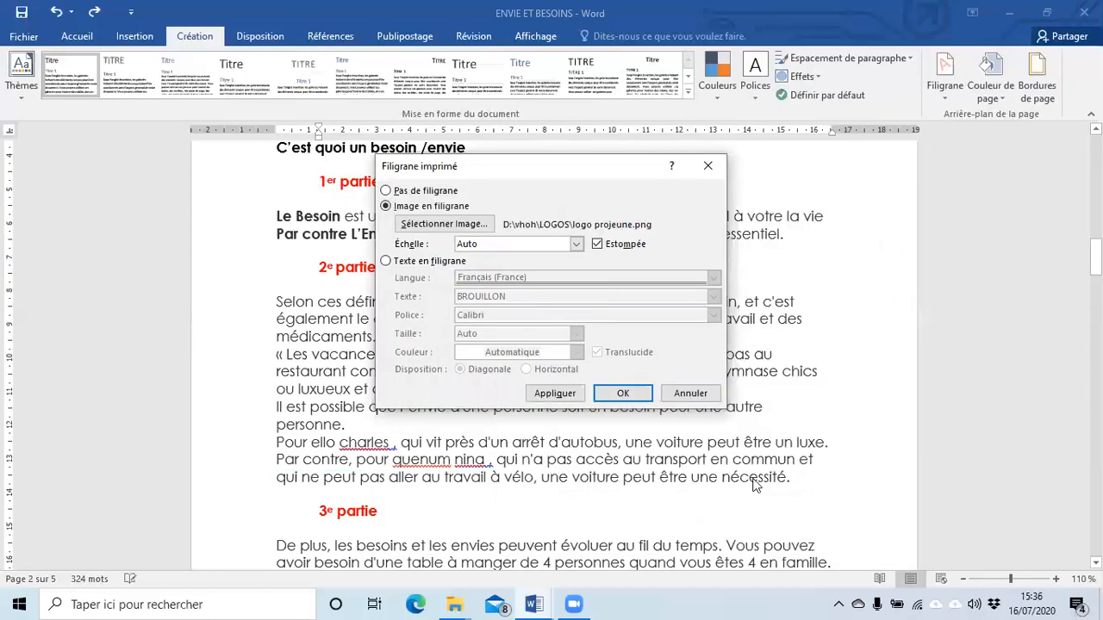
left_click(623, 393)
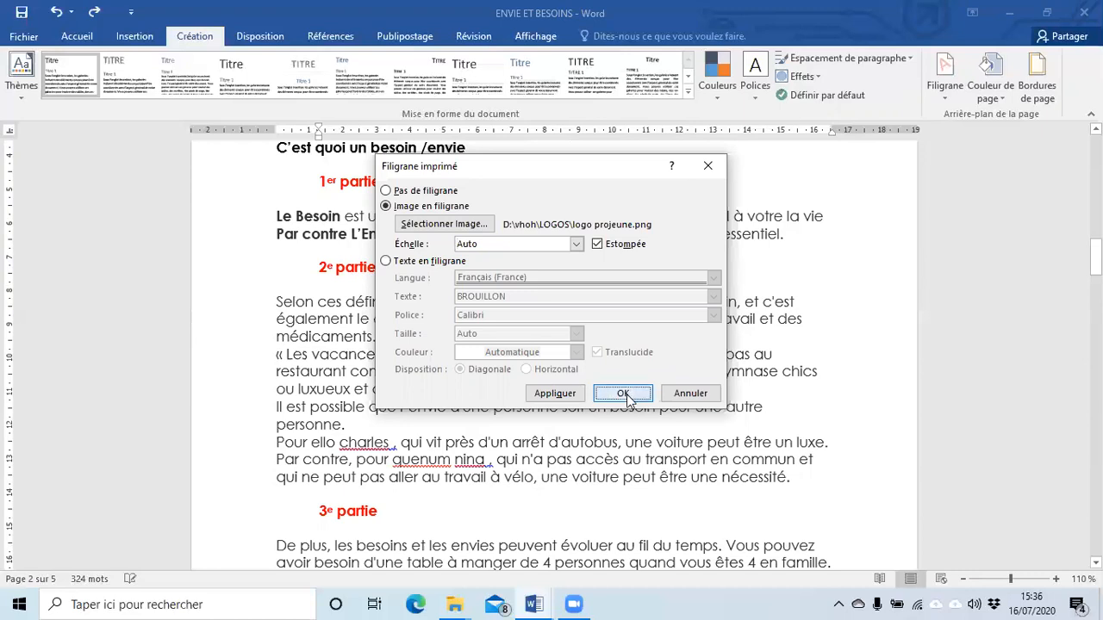
scroll(706, 432, "down", 12)
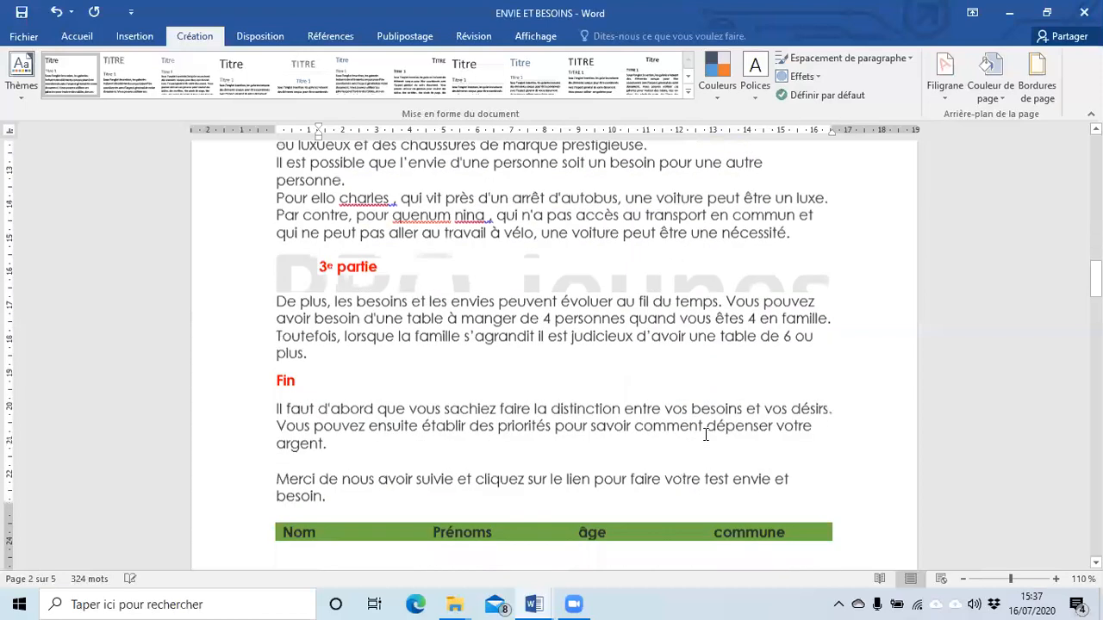
scroll(615, 349, "up", 3)
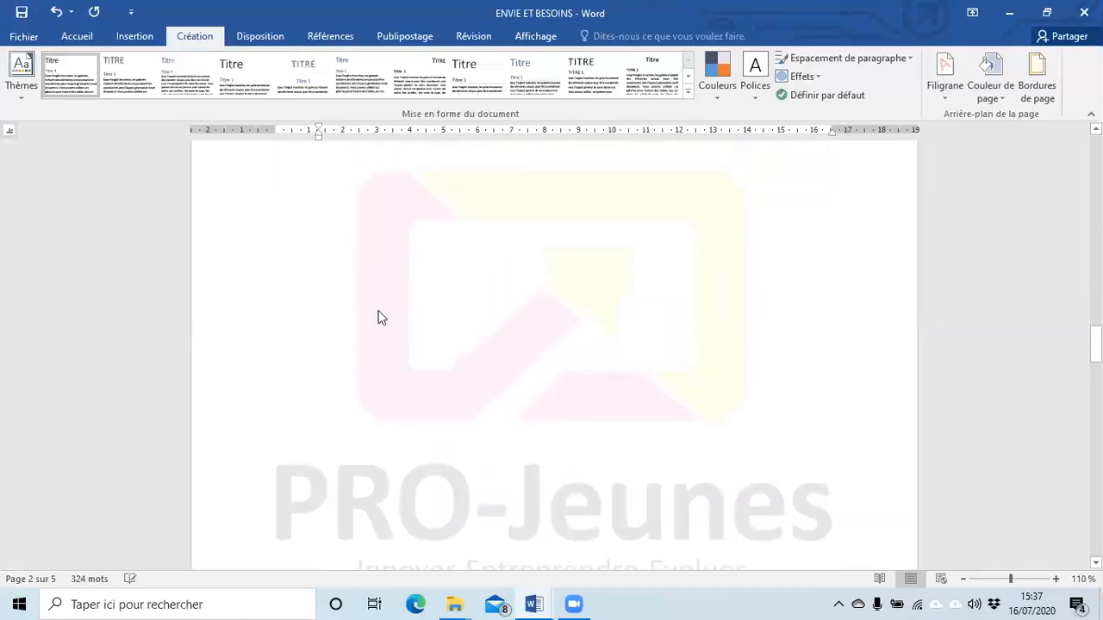
- Try entering the test texts "klsjflkdj" and "fdk" on page 4, removing each one again
left_click(460, 310)
type("klsjflkdj")
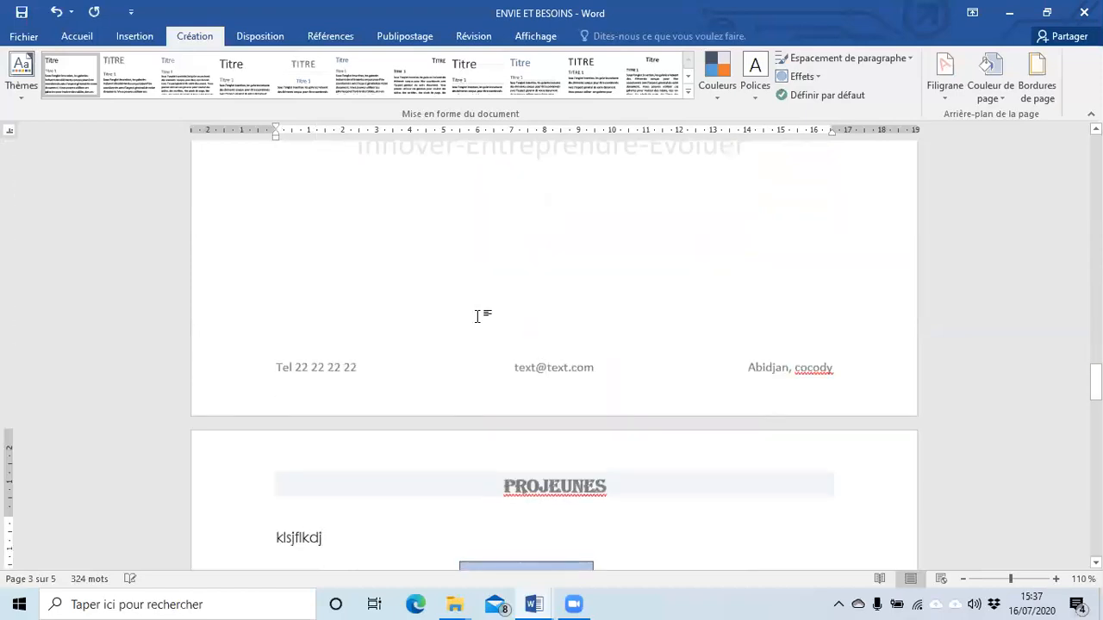
key("ctrl+z")
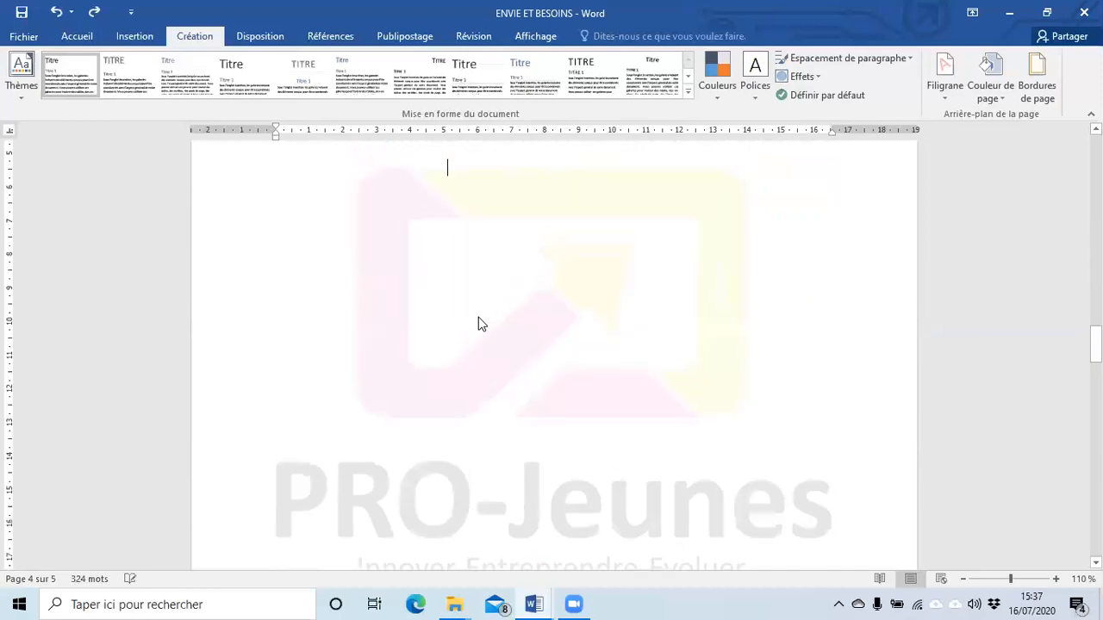
scroll(480, 310, "up", 4)
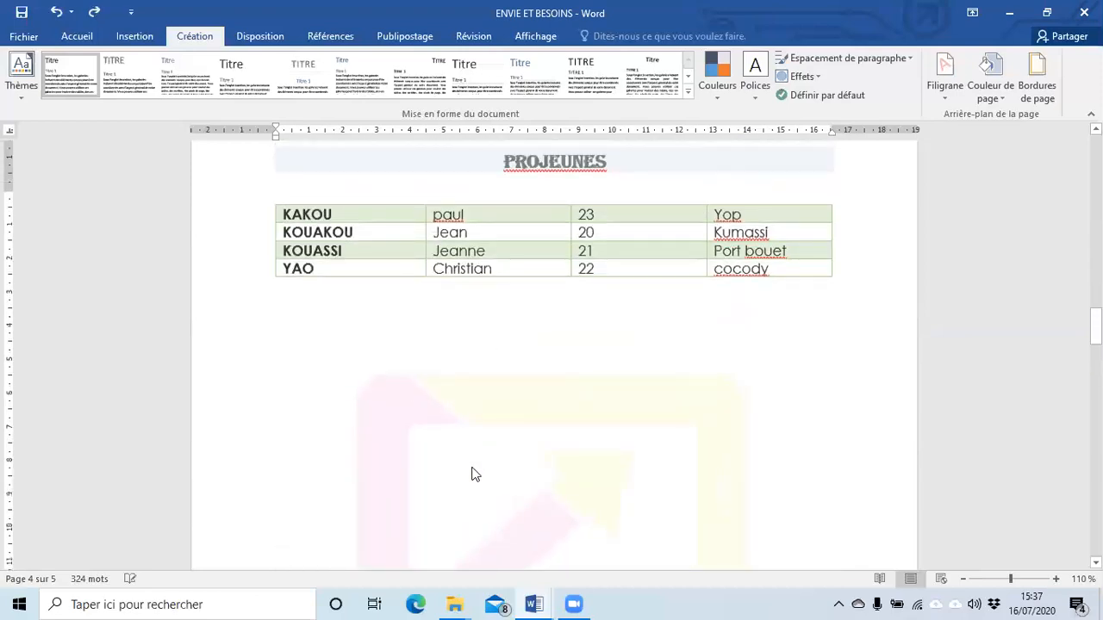
type("fdk")
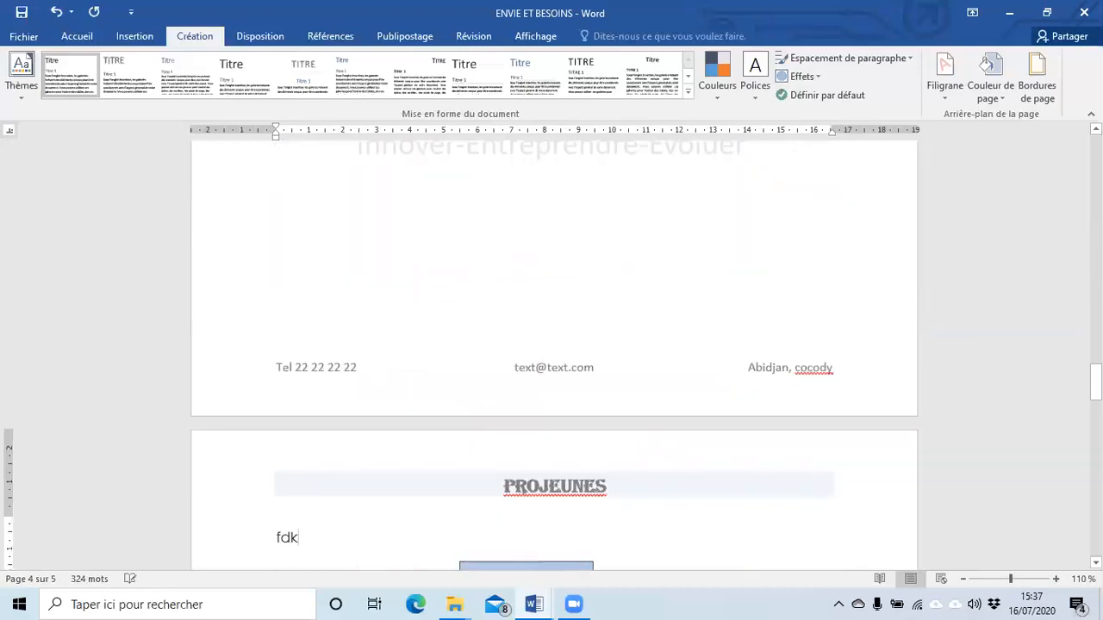
key("BackSpace")
key("BackSpace")
key("BackSpace")
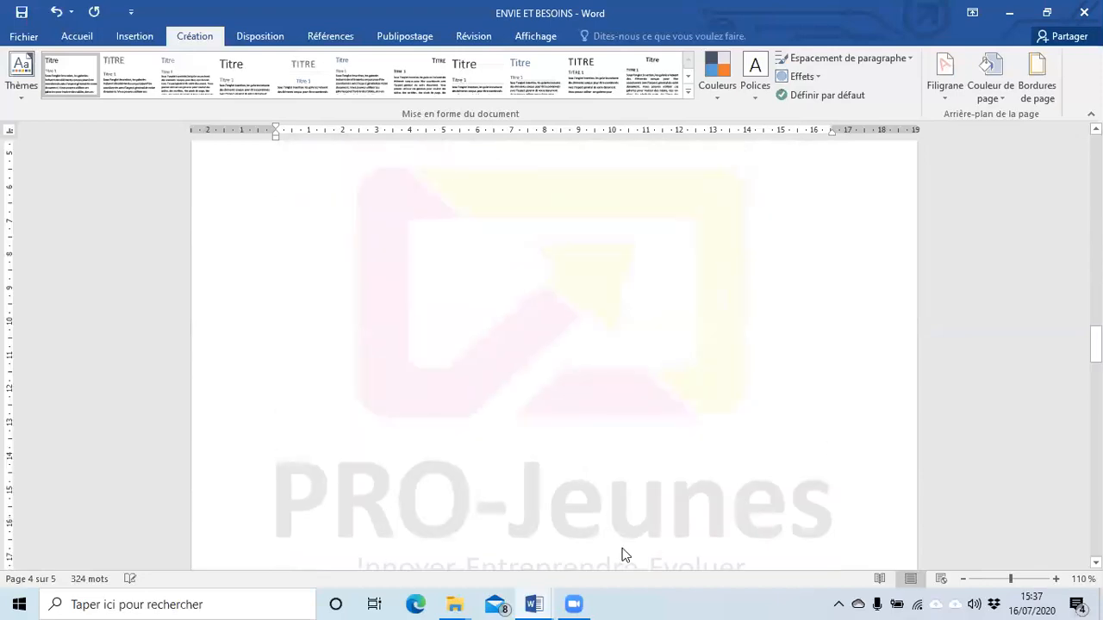
- Enter a line of random test characters beginning "fdgdgdgjds" near the top of the last page, above the logo watermark
scroll(818, 327, "down", 6)
scroll(815, 349, "up", 10)
scroll(810, 362, "down", 15)
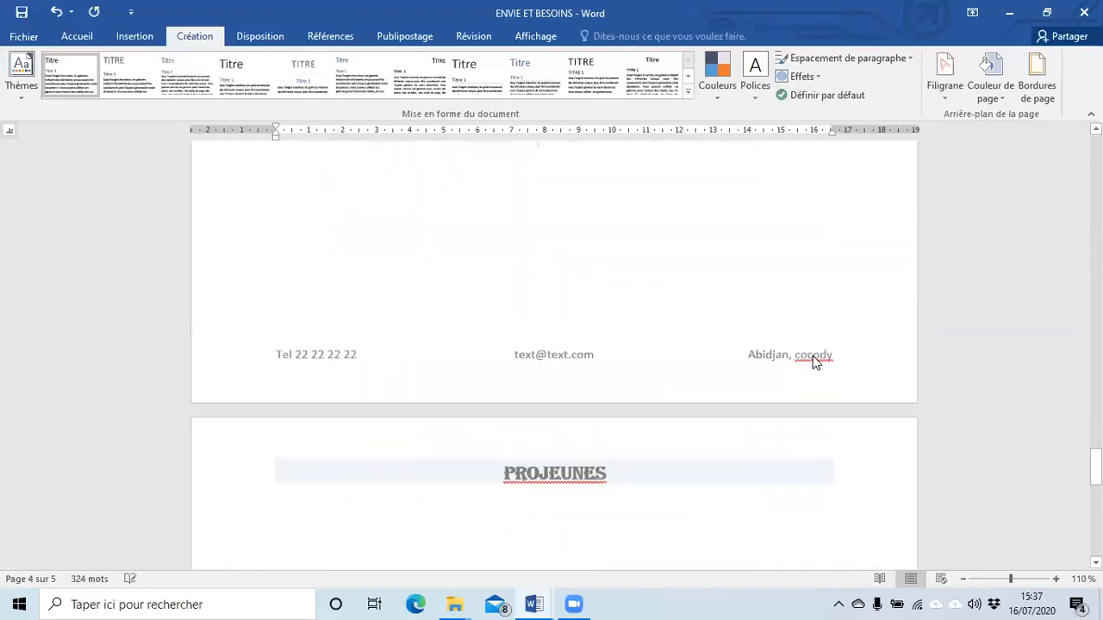
scroll(801, 380, "down", 5)
double_click(472, 414)
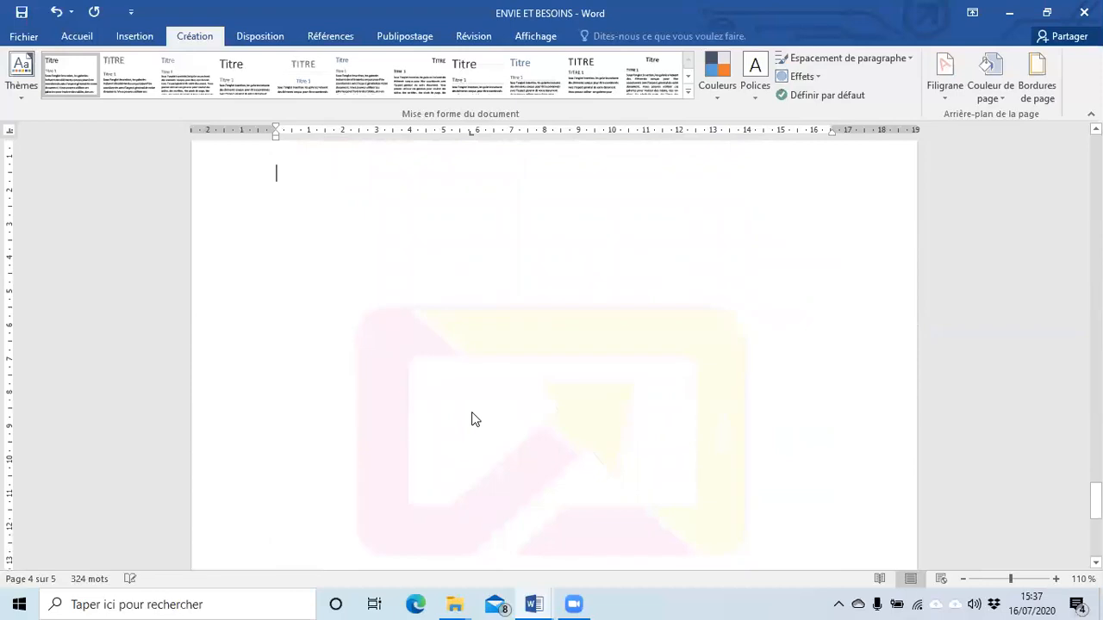
type("fdgdgdgjds")
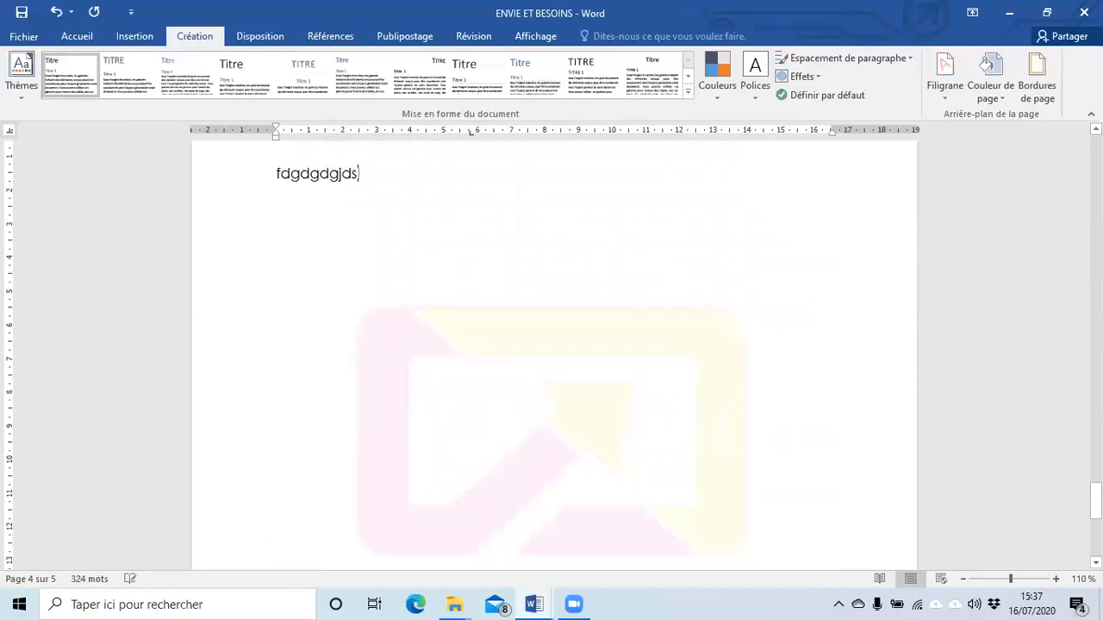
type("lfgsljdflkkjlsdjfkljsdlkfjslkjdflksfdkl")
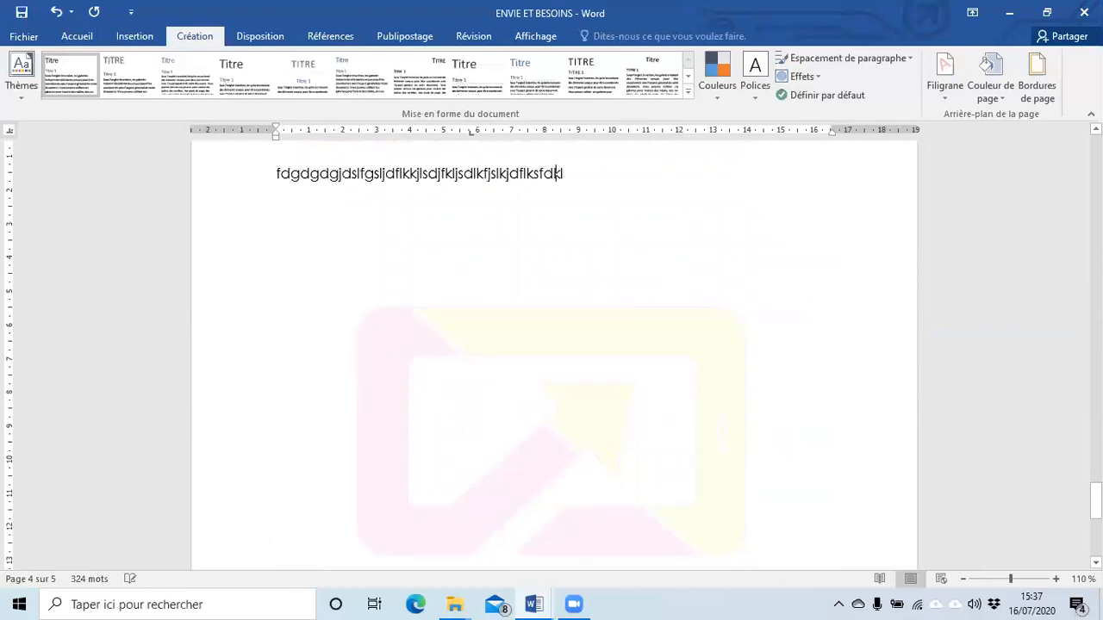
type("skdlfjksdjkfjdsklfldjfklsdjfkdj")
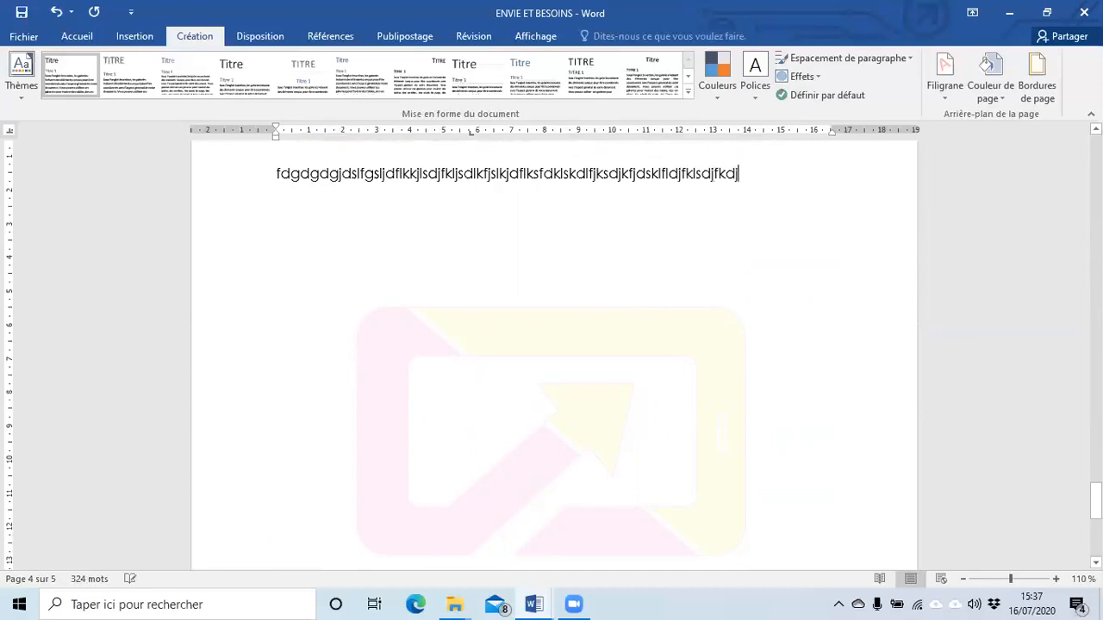
- Try extending the test text over the logo watermark with several lines of "k" characters, and delete the whole test text again
type("kfjdkjfkdjkjkjfkdjfkjdkjf")
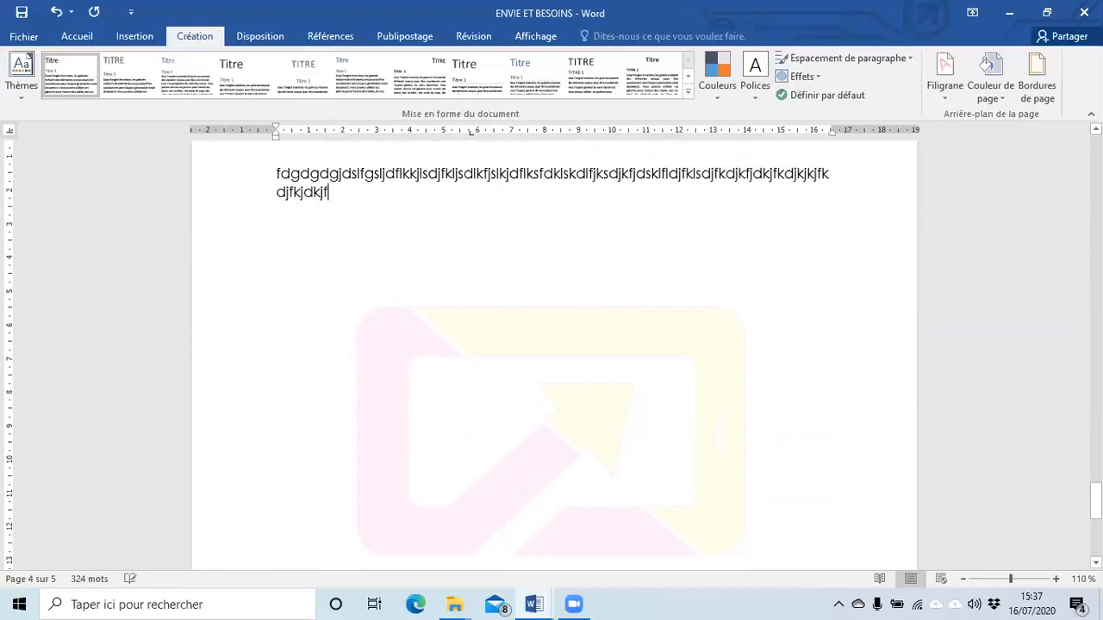
type("kkkkkkkkkkkkkkkkkkkkkkkkkkkkkkkkkkkkkkkkkkkkkkkkkkkkkkkkkkkkk")
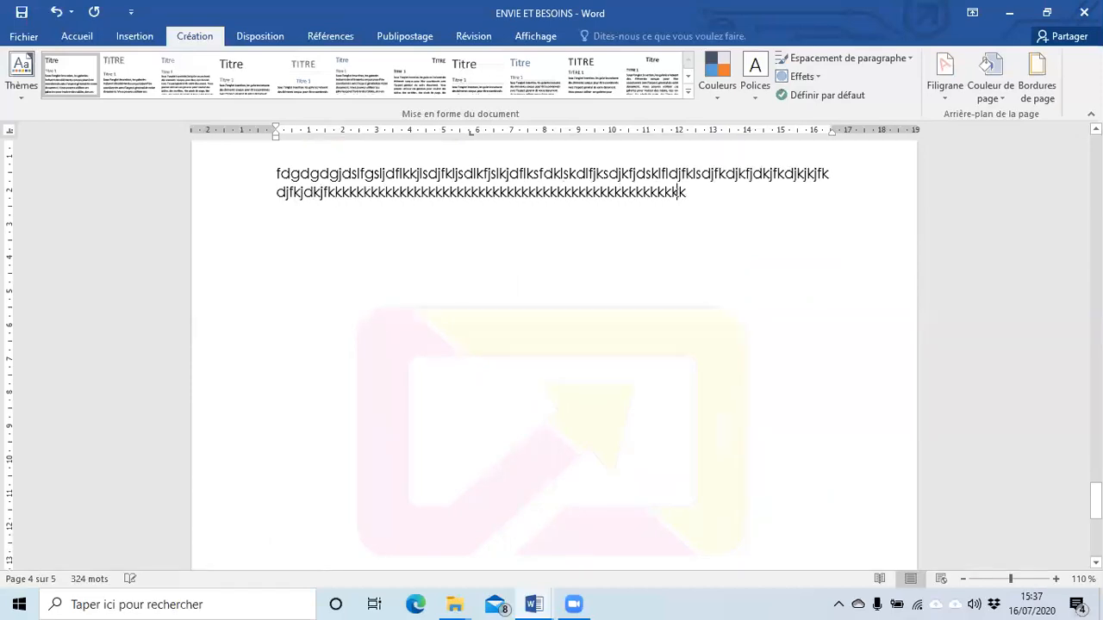
type("kkkkkkkkkkkkkkkkkkkkkkkkkkkkkkkkkkkkkkkkkkkkkkkkkkkkkkkkkkk")
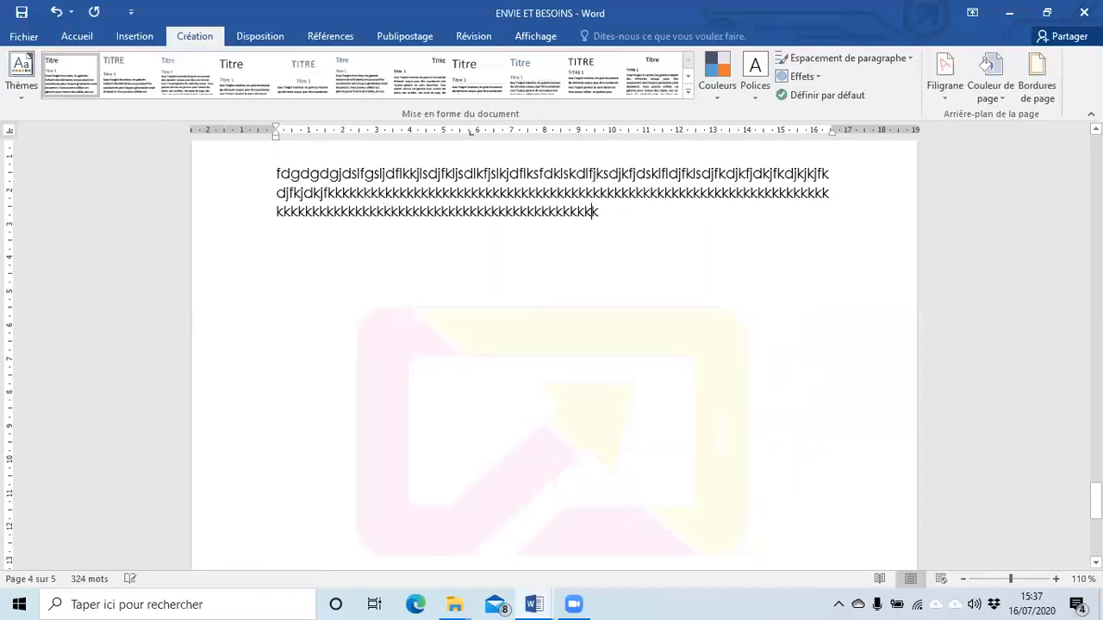
type("kkkkkkkkkkkkkkkkkkkkkkkkkkkkkkkkkkkkkkkkkkkkkkkkkkkkkkkkkkkkkkkkkkkkkkkkkkk")
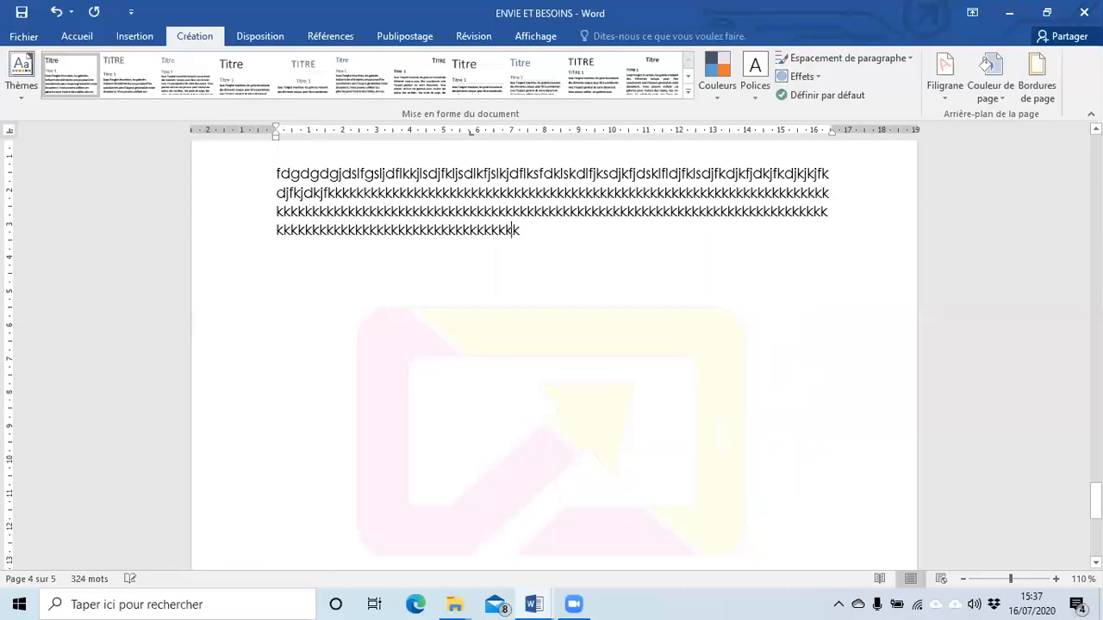
type("kkkkkkkkkkkkkkkkkkkkkkkkkkkkkkkkkkkkkkkkkkkkkkkkkkkkkkkkkkkkkkkk")
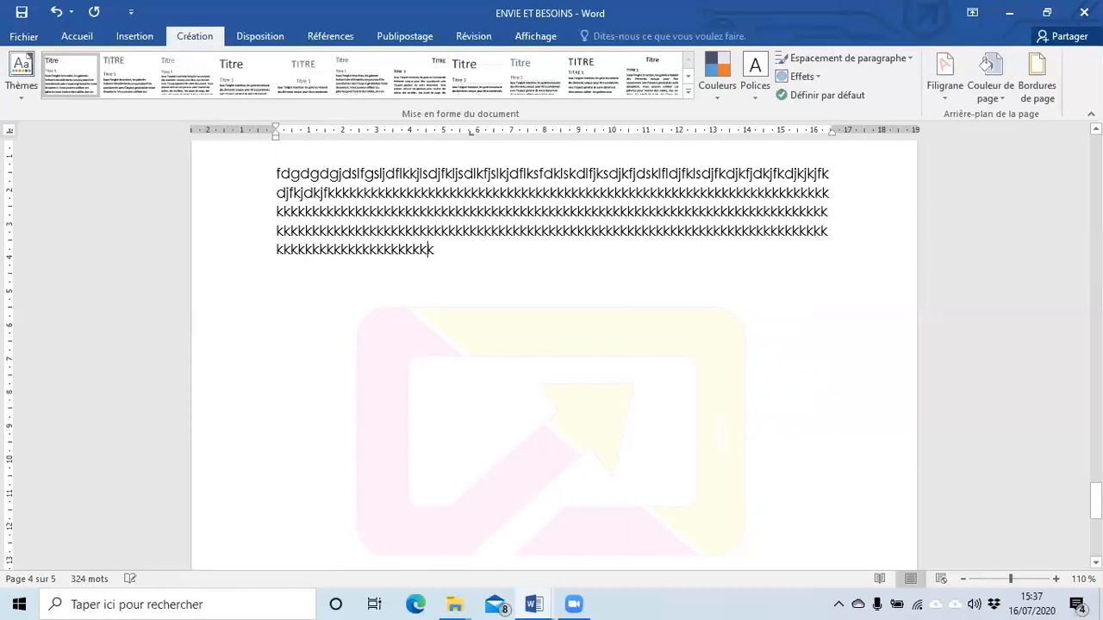
type("kkkkkkkkkkkkkkkkkkkkkkkkkkkkkkkkkkkkkkkkkkkkkkkkkkkkkkkkkkkkkkkkkkkkkkk")
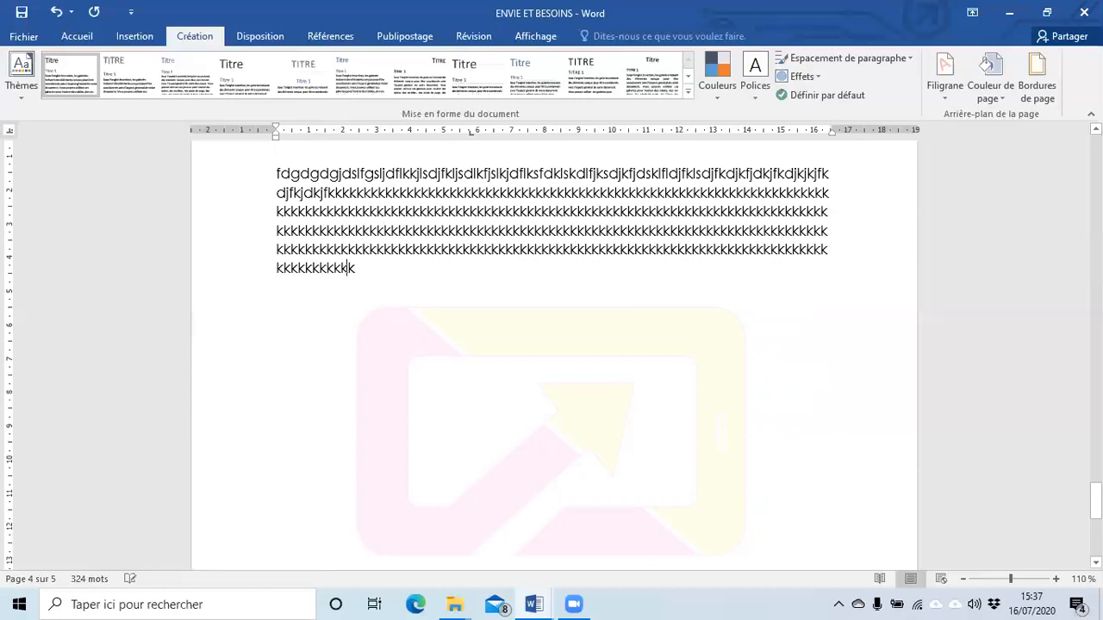
type("kkkkkkkkkkkkkkkkkkkkkkkkkkkkkkkkkkkkkkkkkkkkkkkkkkkkkkkkkkkkkkkkkk")
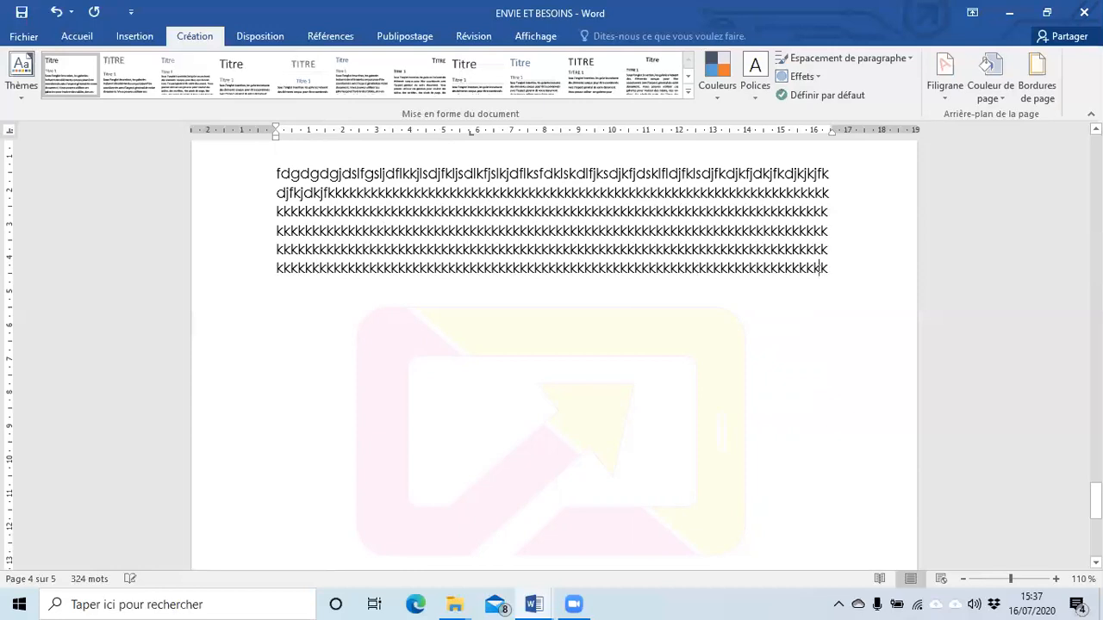
type("kkkkkkkkkkkkkkkkkkkkkkkkkkkkkkkkkkkkkkkkkkkkkkkkkkkkkkkkk")
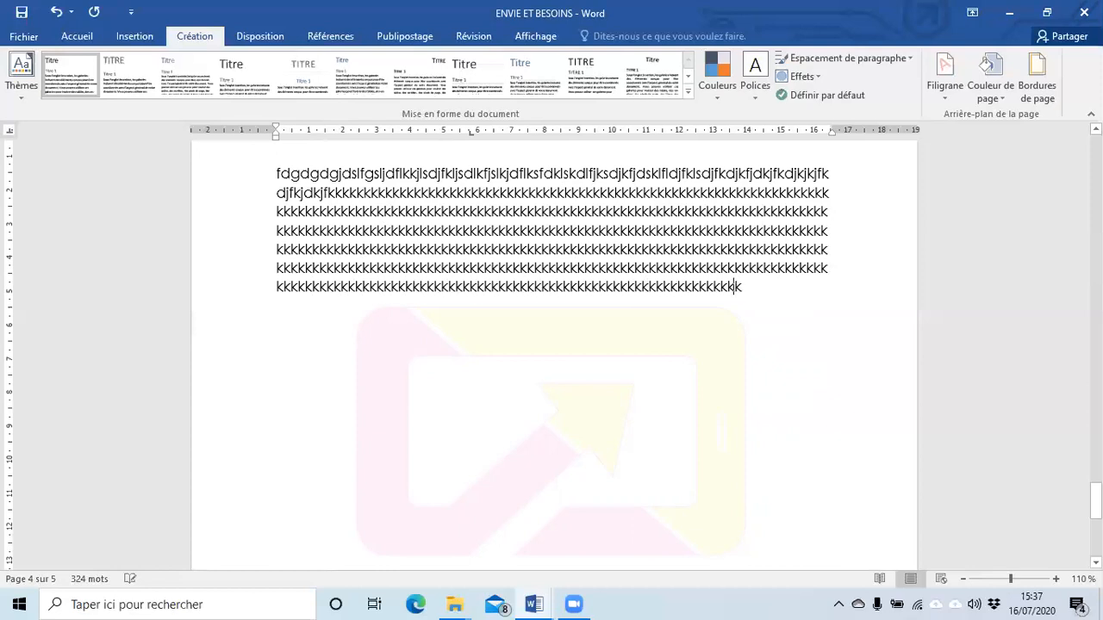
type("kkkkkkkkkkkkkkkkkkkkkkkkkkkkkkkkkkkkkkkkkkkkkkkkkkkk")
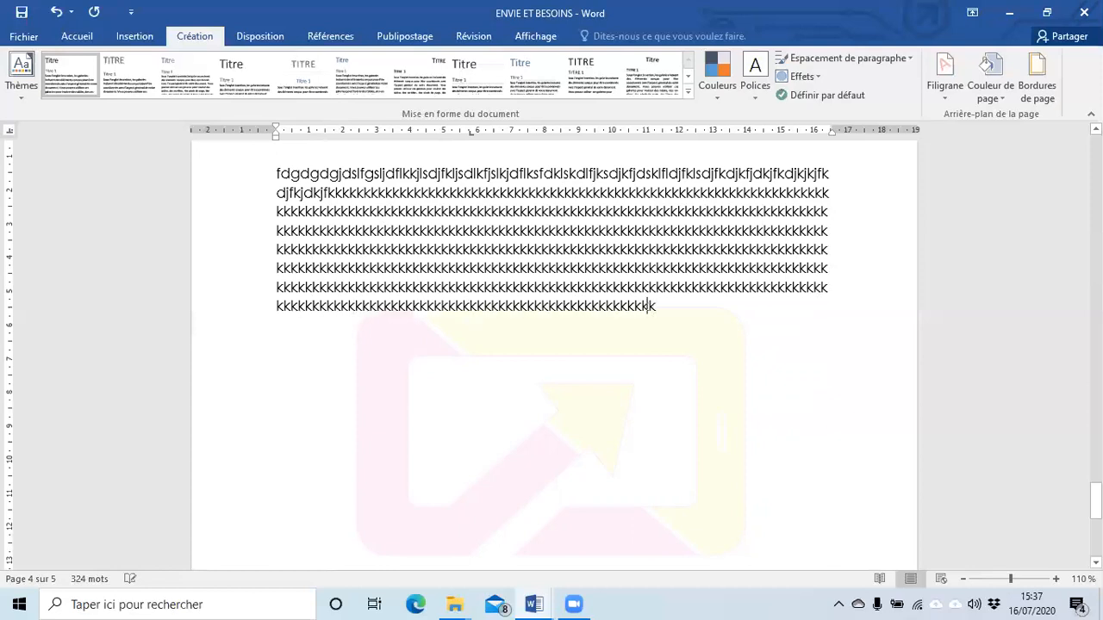
type("kkkkkkkkkkkkkkkkkkkkkkkkkkkkkkkkkkkkkkkkkkkkkkkkkkkkkkkk")
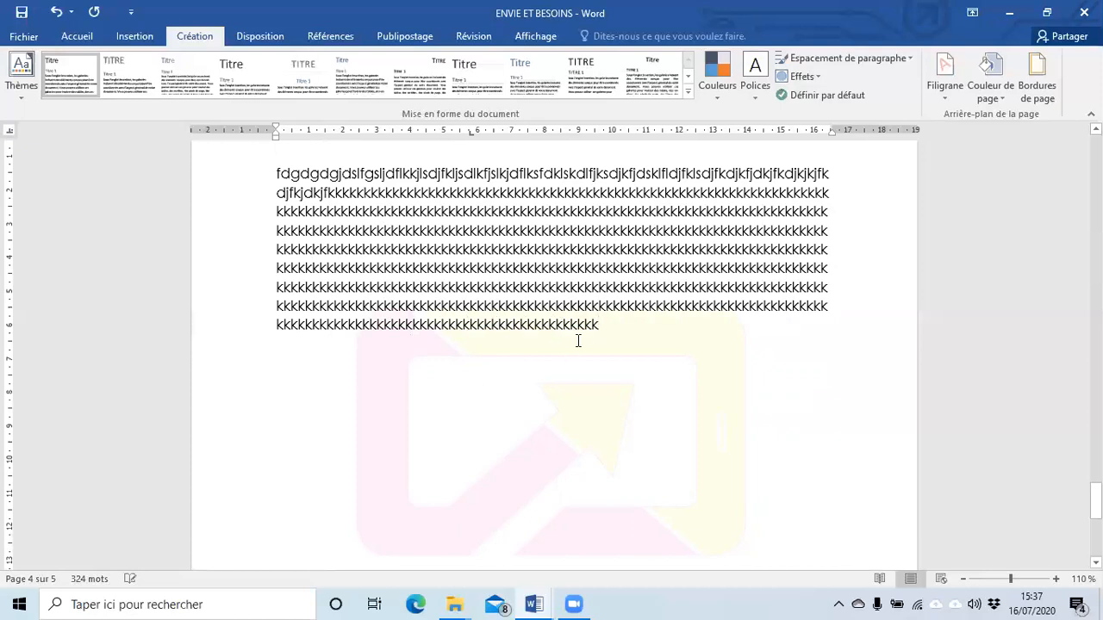
left_click_drag(603, 327, 255, 175)
key("Delete")
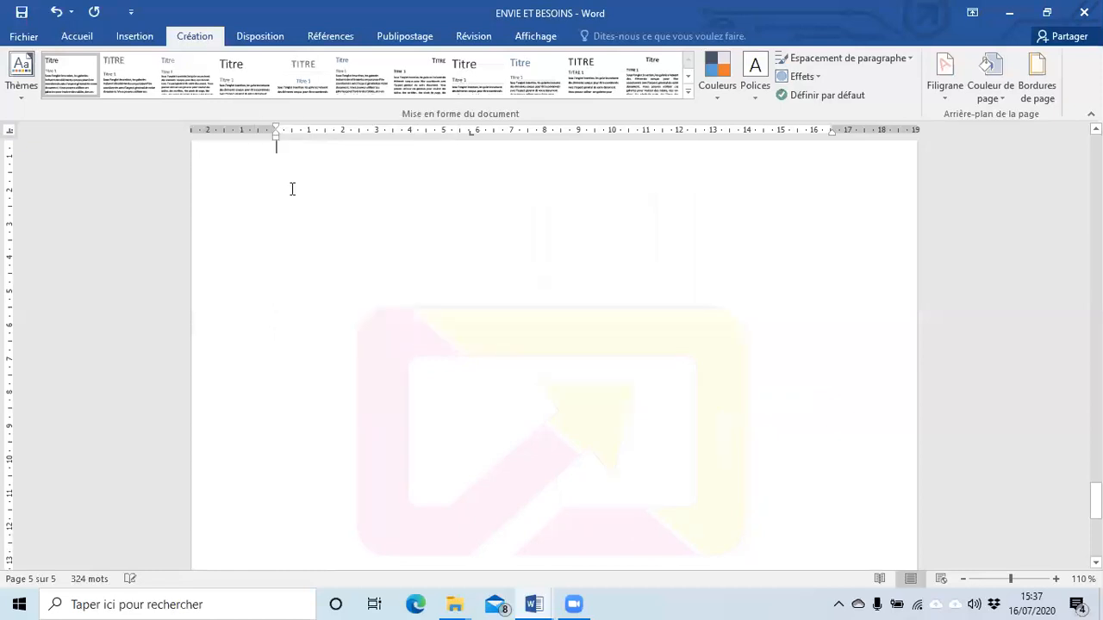
- Look over the logo watermark from the last page up to the cover, dismissing the Avast external-drive notice along the way
scroll(291, 187, "up", 4)
scroll(364, 365, "down", 1)
scroll(448, 394, "down", 3)
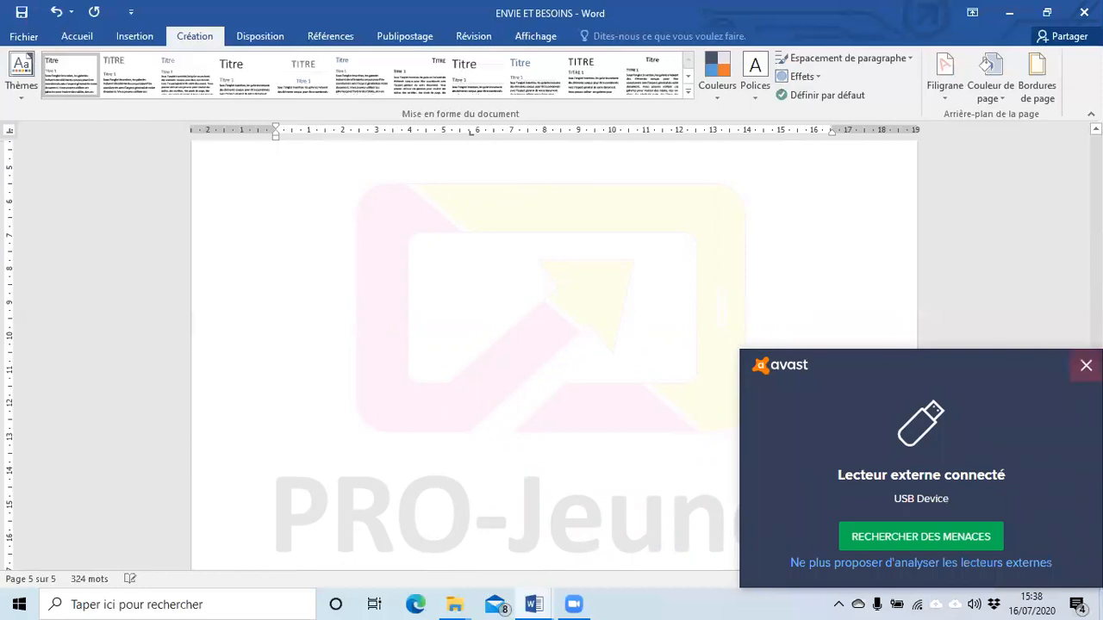
left_click(1085, 366)
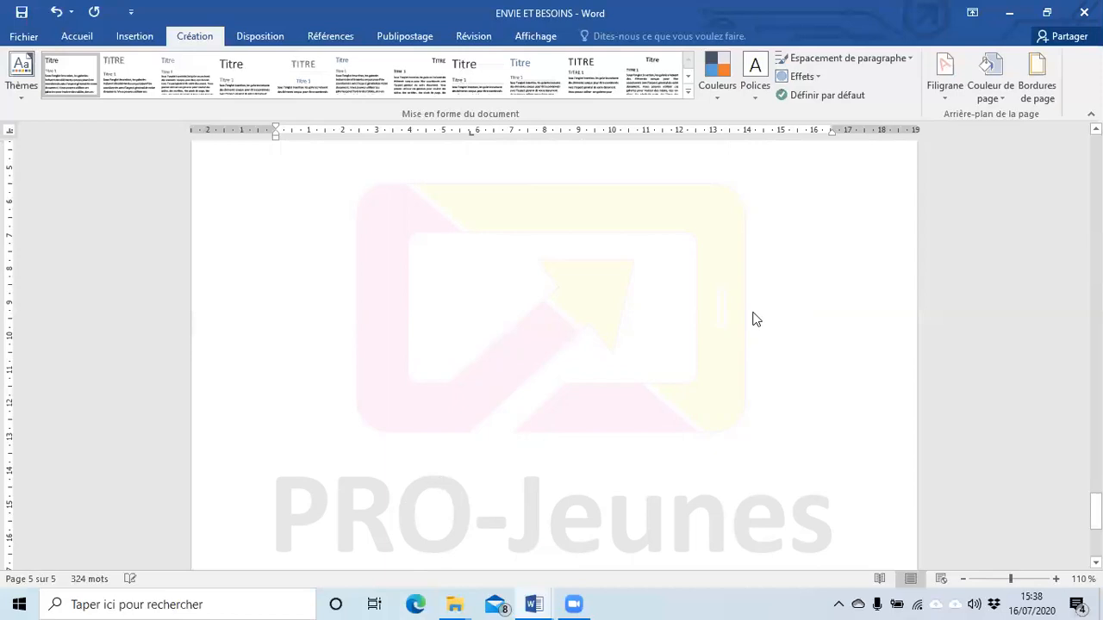
scroll(703, 385, "up", 10)
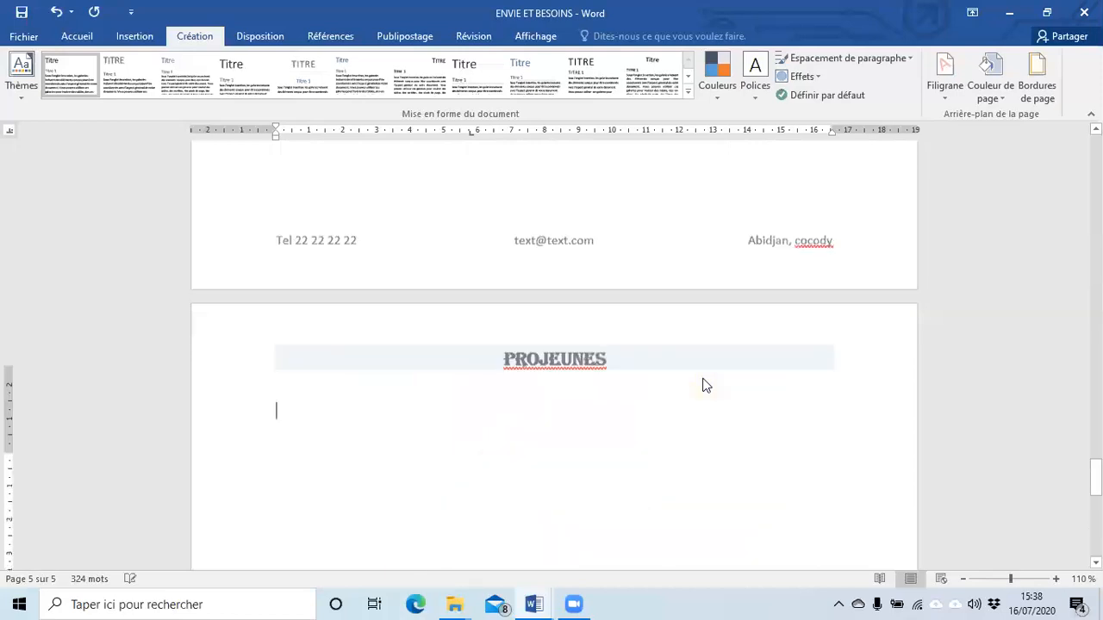
scroll(689, 362, "up", 15)
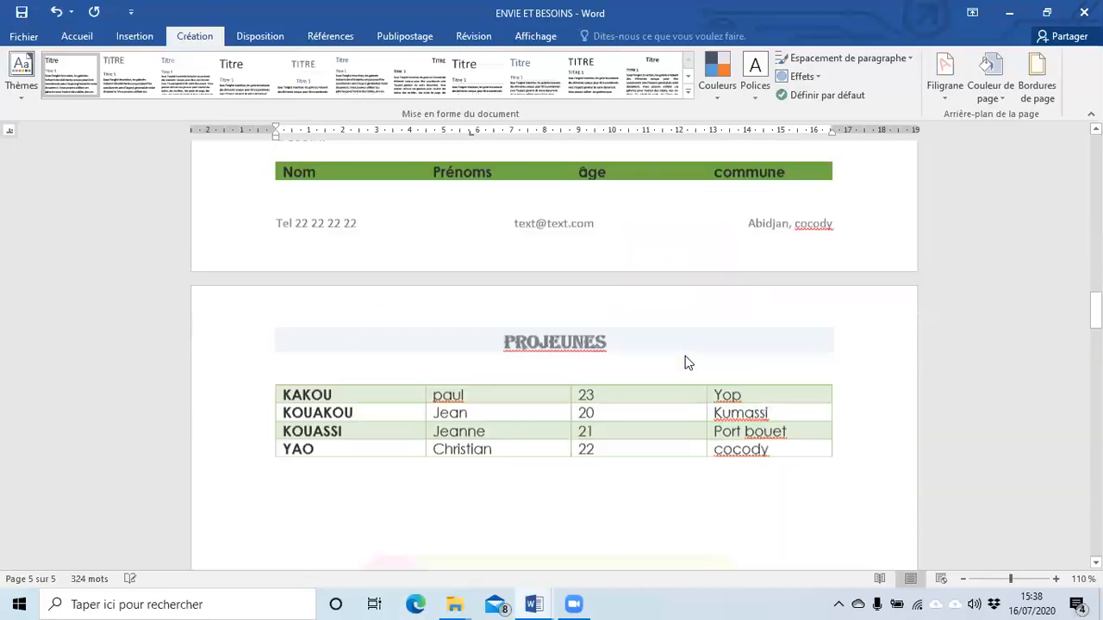
scroll(686, 355, "up", 6)
scroll(685, 355, "down", 10)
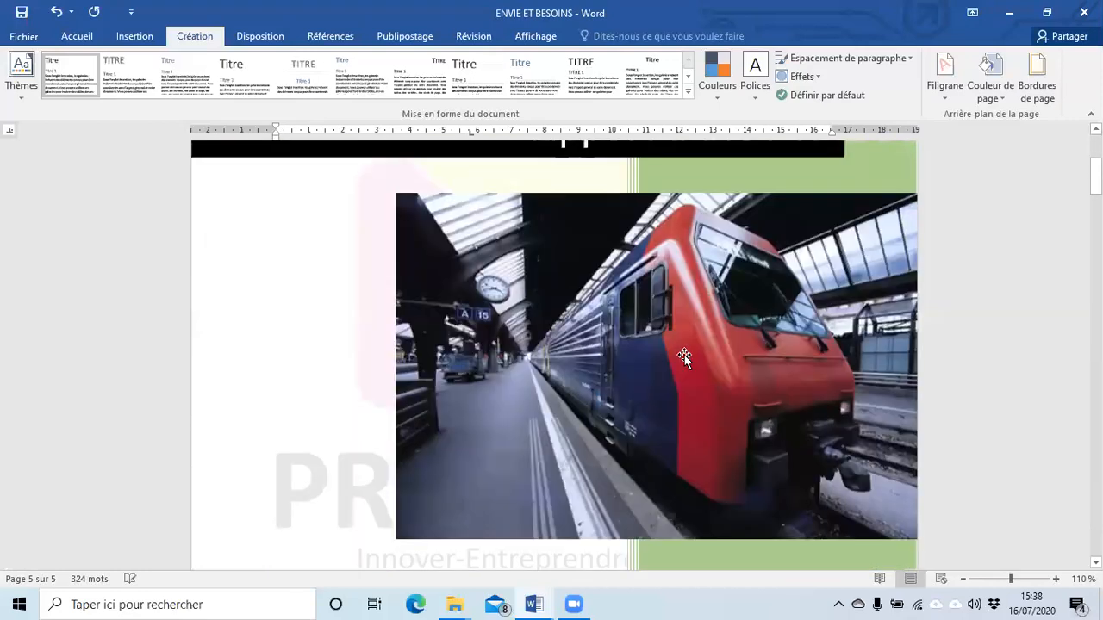
scroll(686, 355, "up", 3)
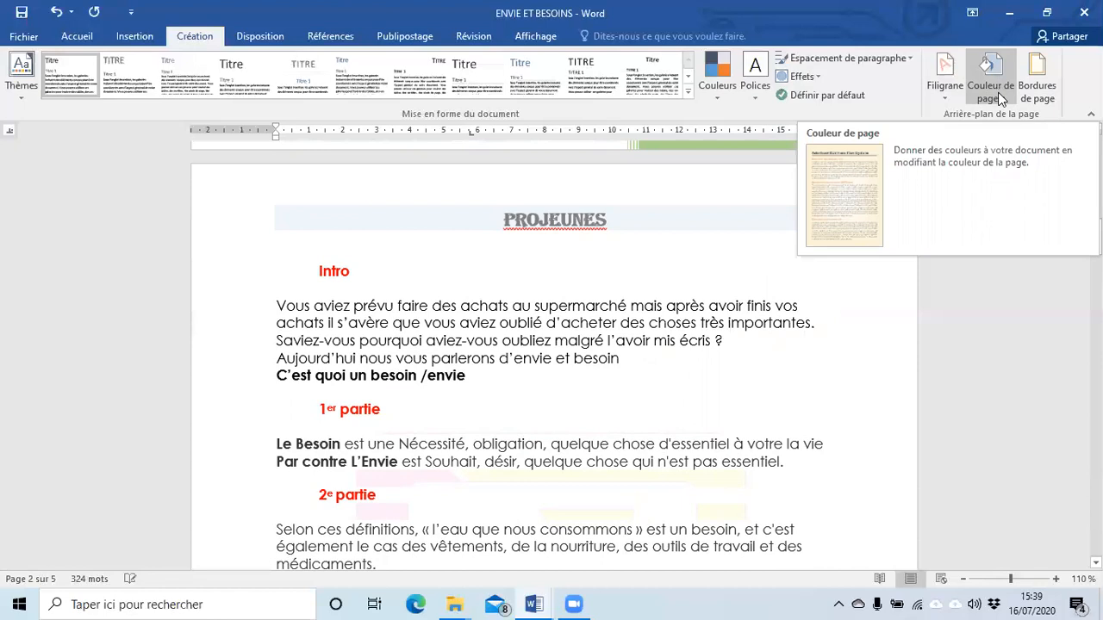
- Apply a dark orange theme colour as the page background and check it on the pages up to the cover
left_click(1001, 92)
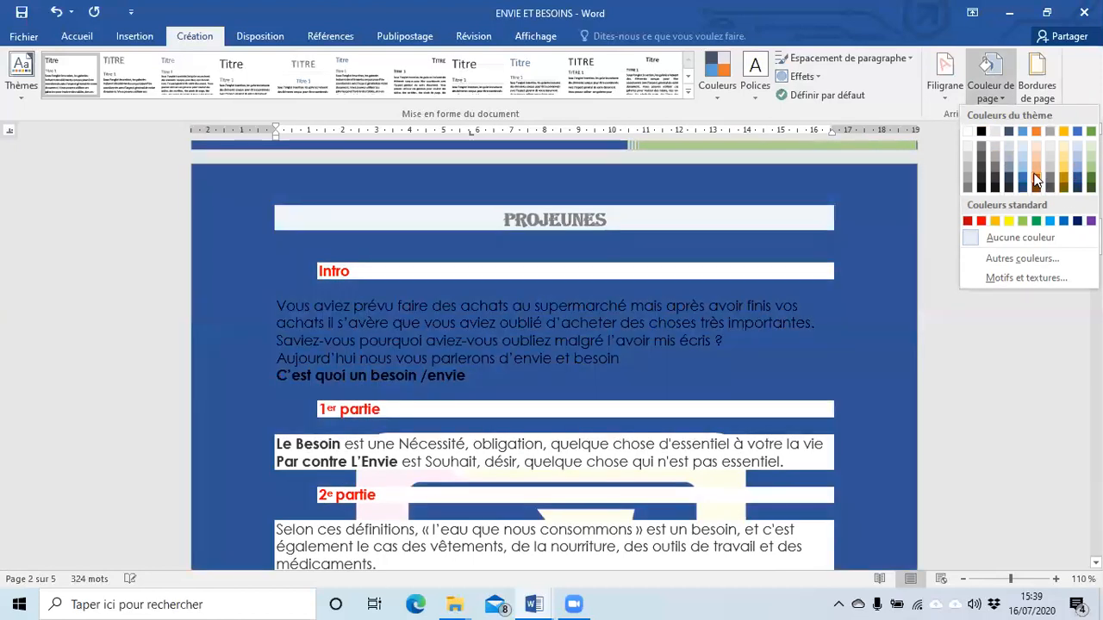
left_click(1036, 178)
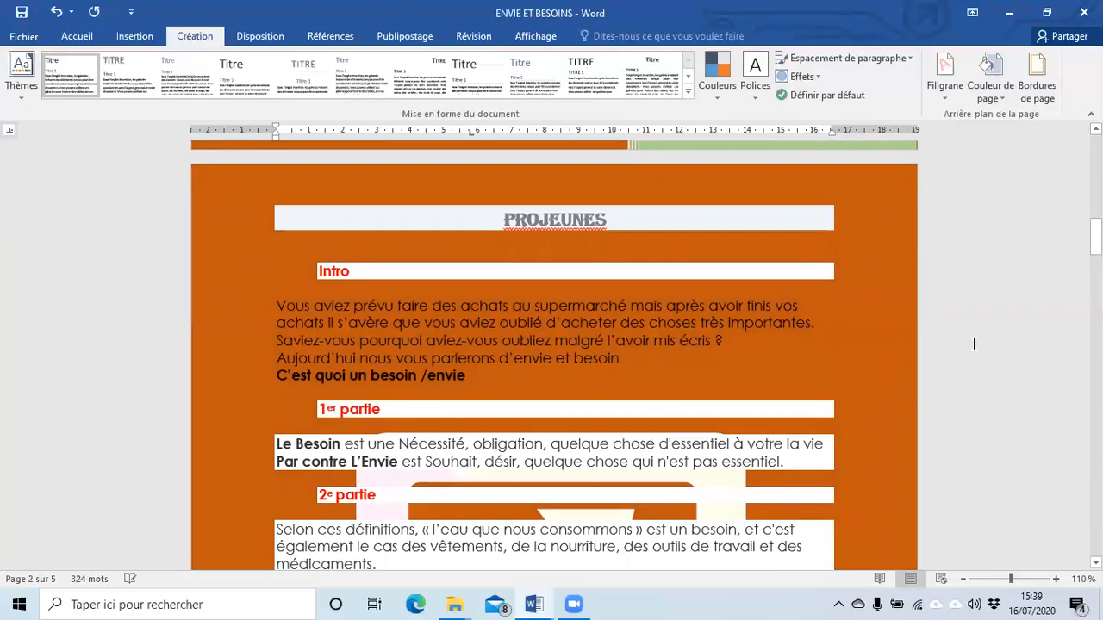
scroll(971, 346, "down", 10)
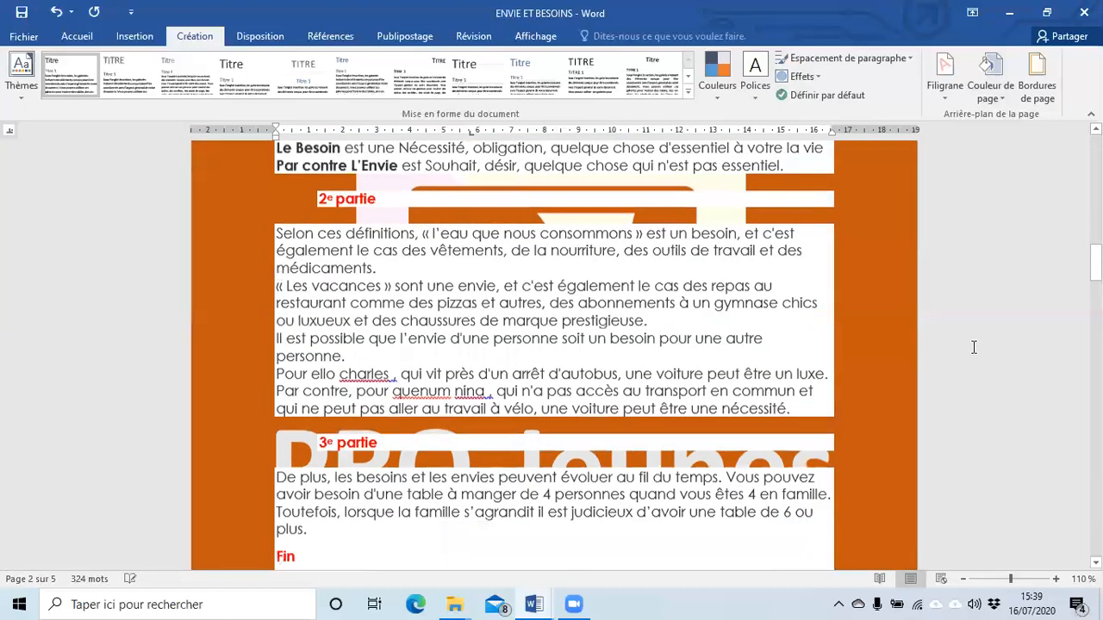
scroll(970, 348, "down", 15)
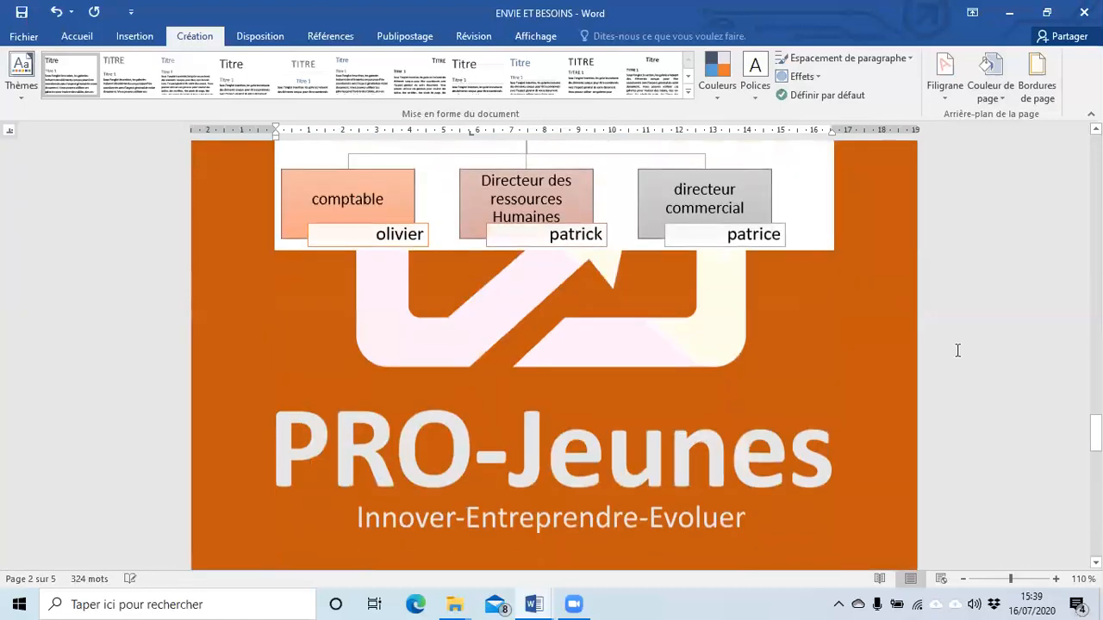
scroll(956, 350, "down", 15)
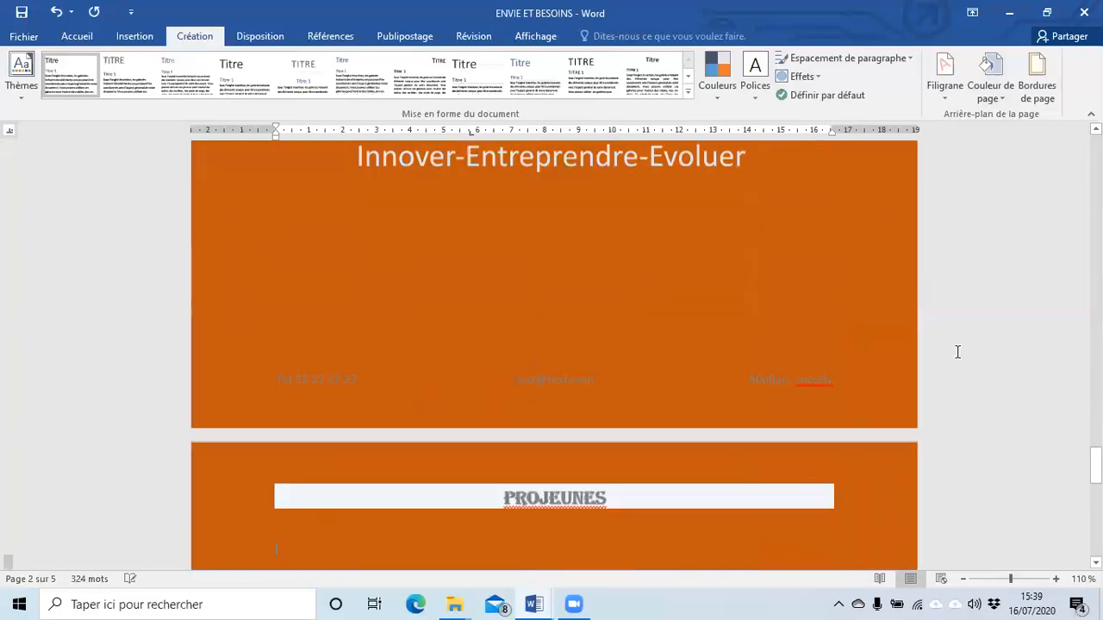
scroll(940, 324, "up", 15)
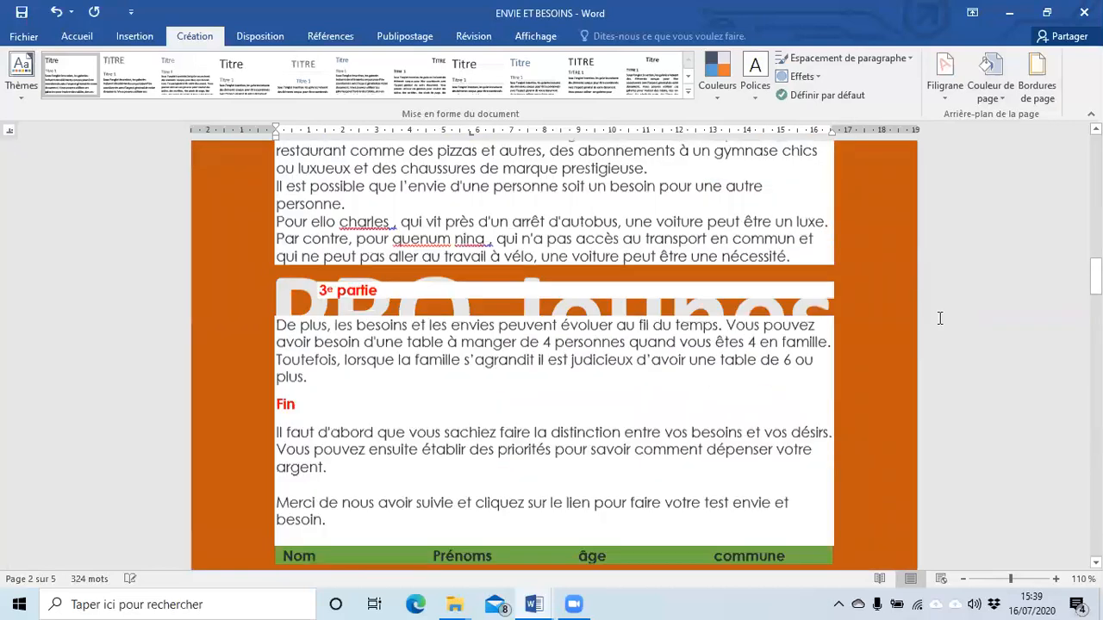
scroll(940, 323, "up", 10)
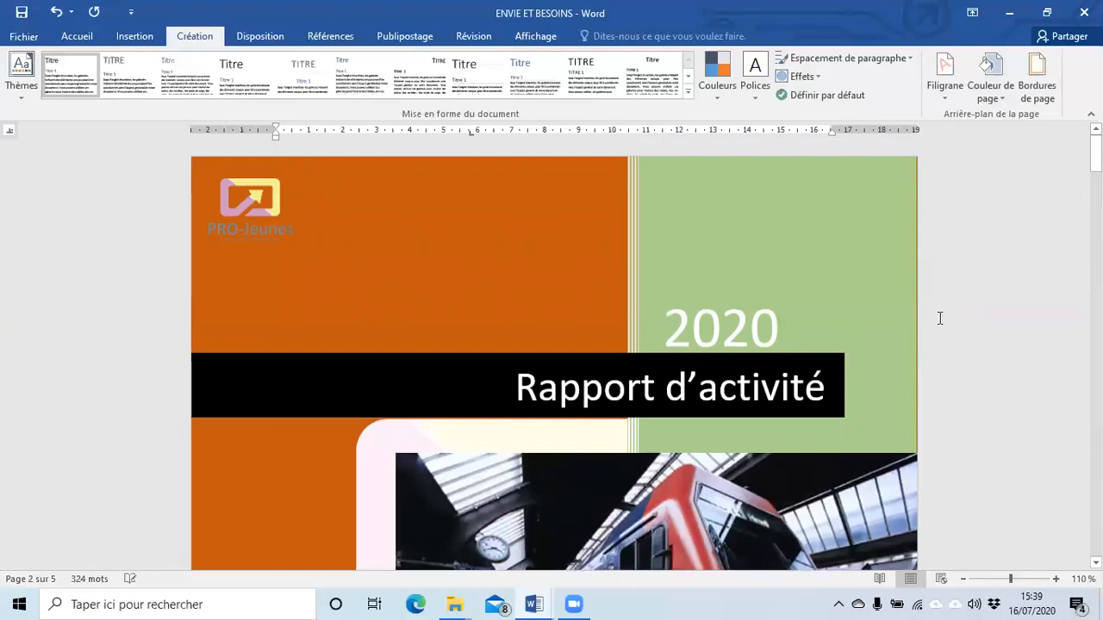
- Examine how the orange page colour looks behind the cover, the body text and the logo watermark
scroll(940, 319, "down", 10)
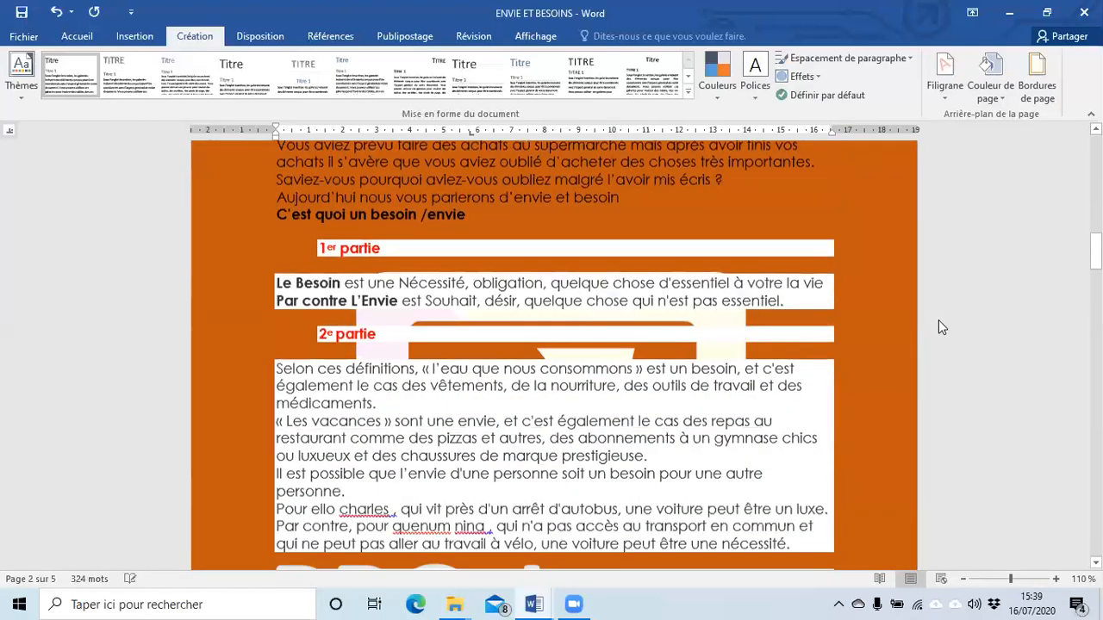
scroll(940, 319, "up", 10)
scroll(940, 320, "up", 6)
scroll(942, 312, "down", 2)
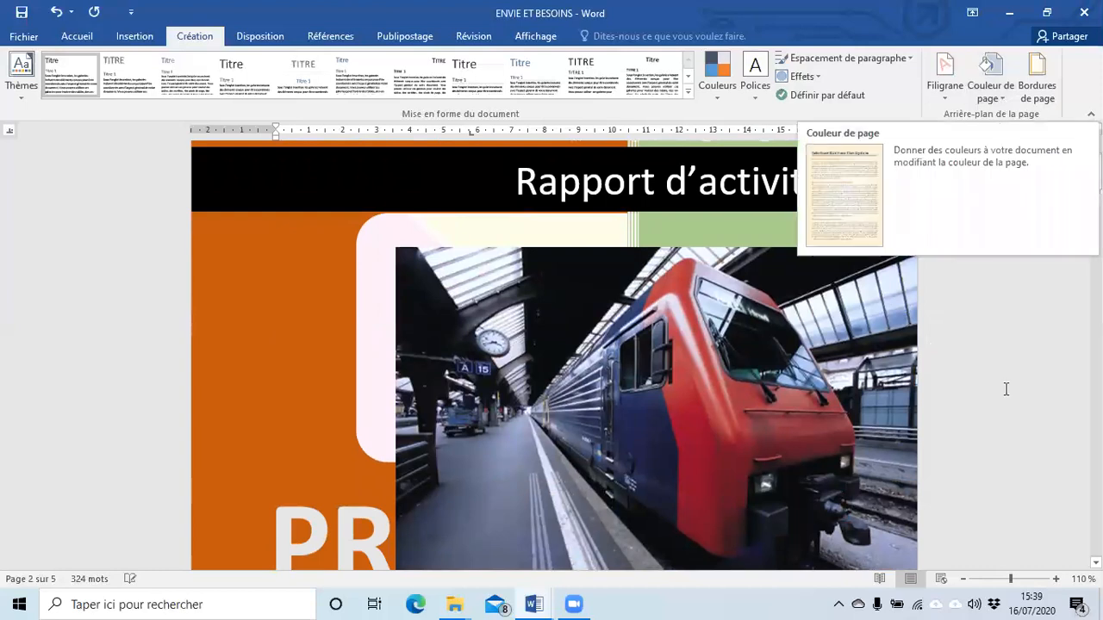
scroll(1005, 389, "up", 2)
scroll(1002, 390, "down", 10)
scroll(999, 384, "down", 6)
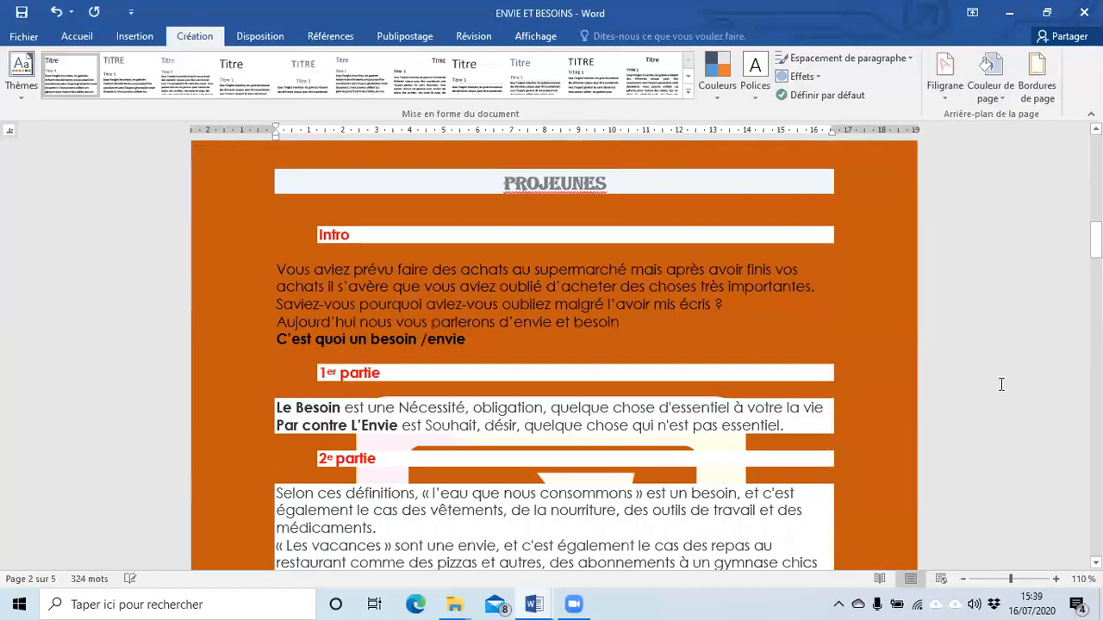
scroll(997, 382, "up", 10)
scroll(998, 376, "down", 8)
scroll(998, 376, "down", 9)
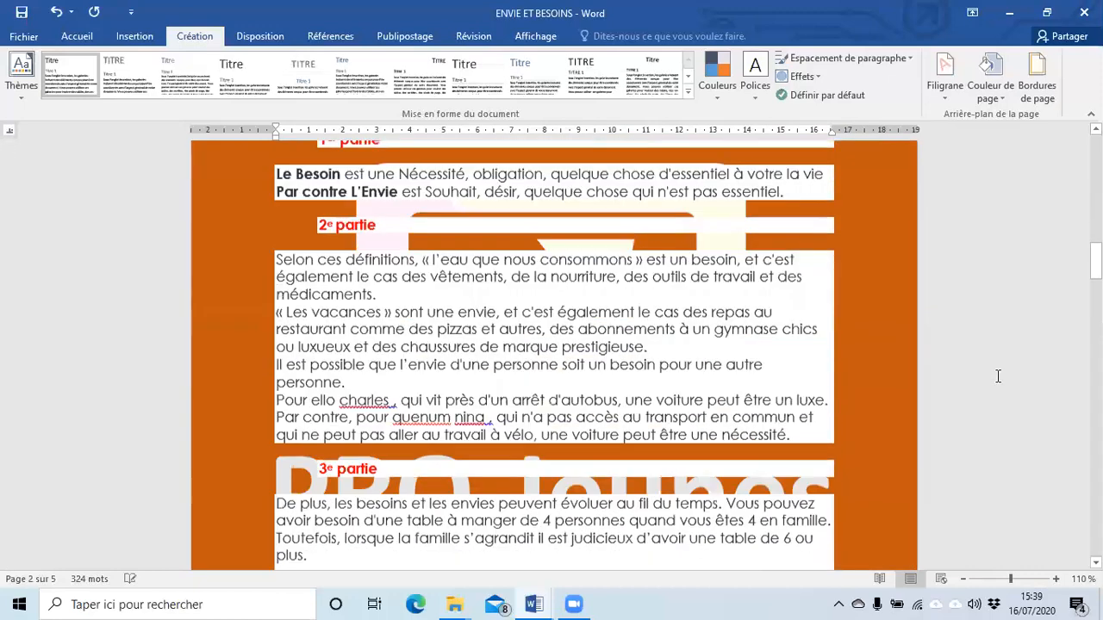
scroll(996, 371, "up", 10)
scroll(995, 371, "up", 8)
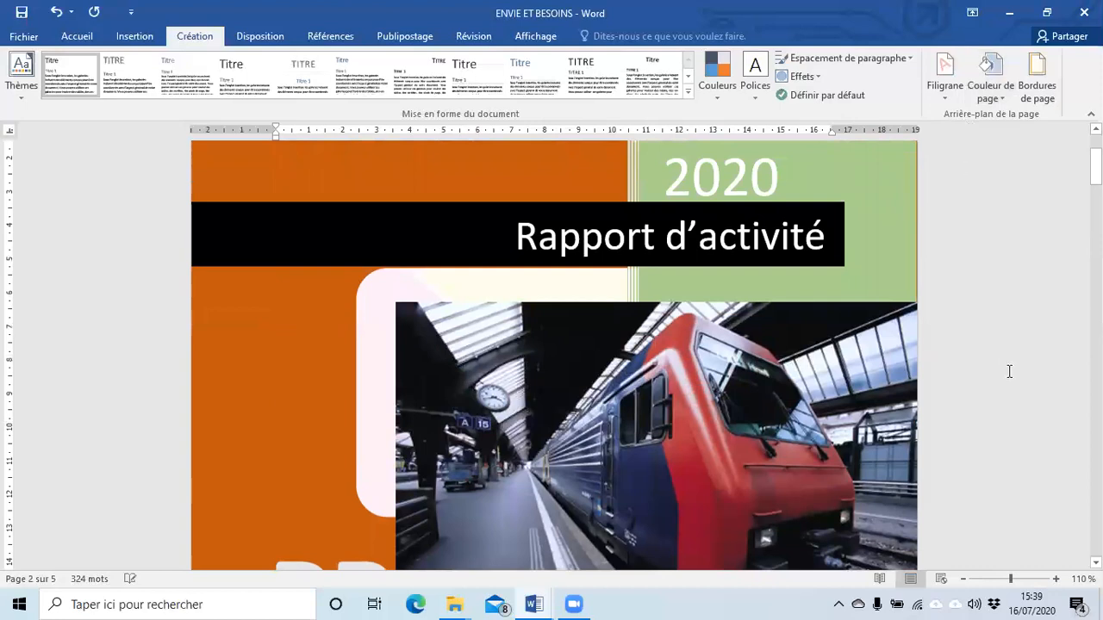
scroll(1004, 371, "down", 5)
scroll(1001, 372, "up", 7)
scroll(961, 395, "down", 6)
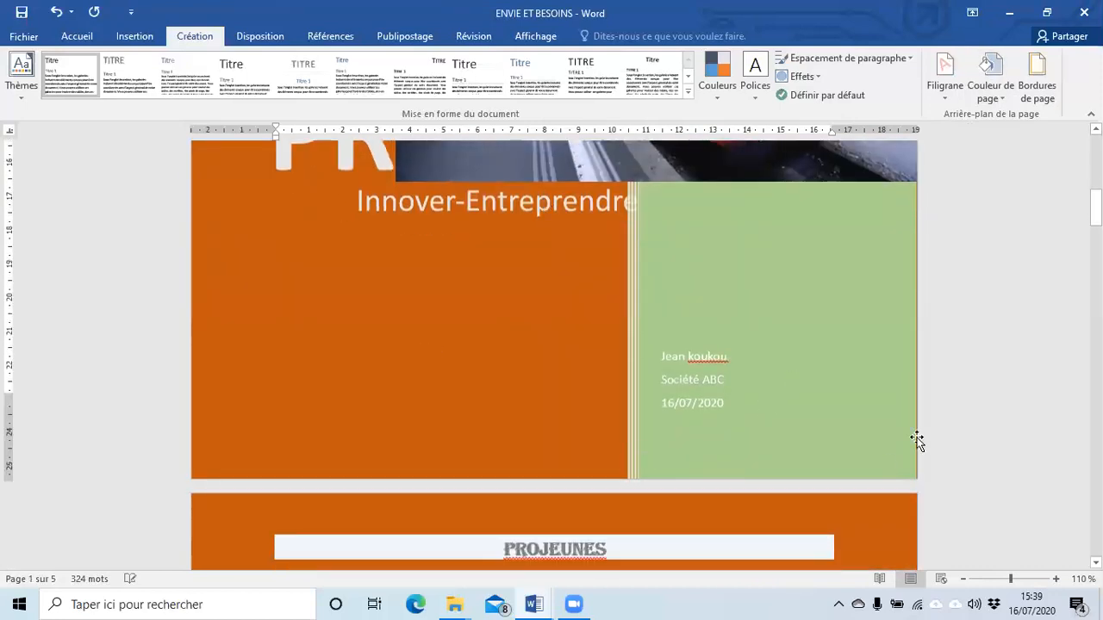
scroll(608, 386, "down", 5)
scroll(609, 388, "up", 10)
scroll(608, 387, "up", 3)
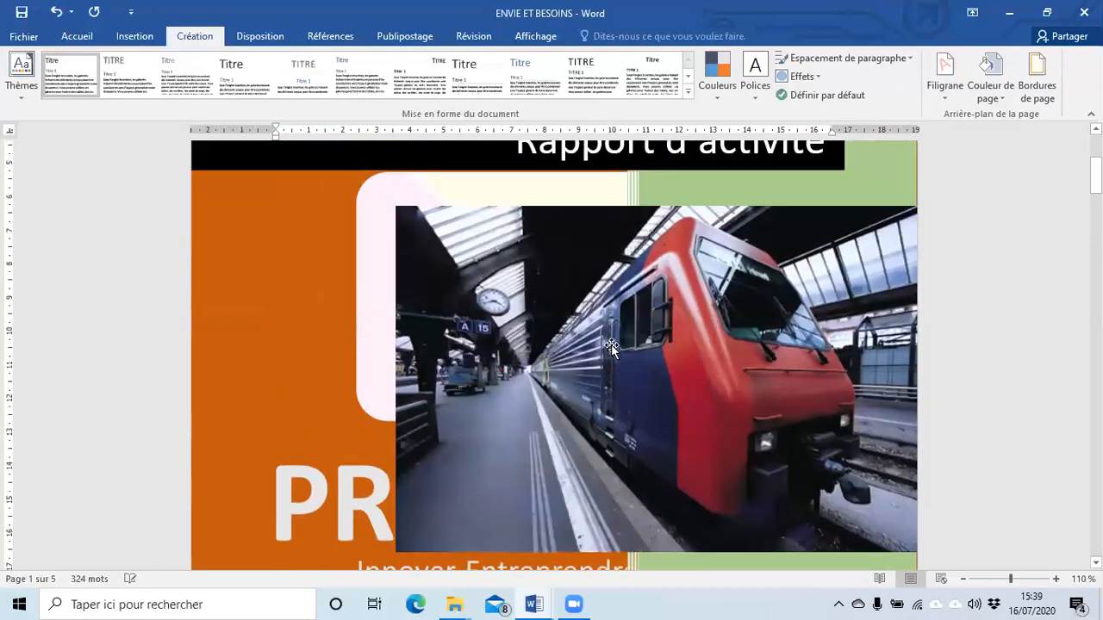
- Undo the orange page colour and check the cover and the text pages again
scroll(604, 328, "down", 8)
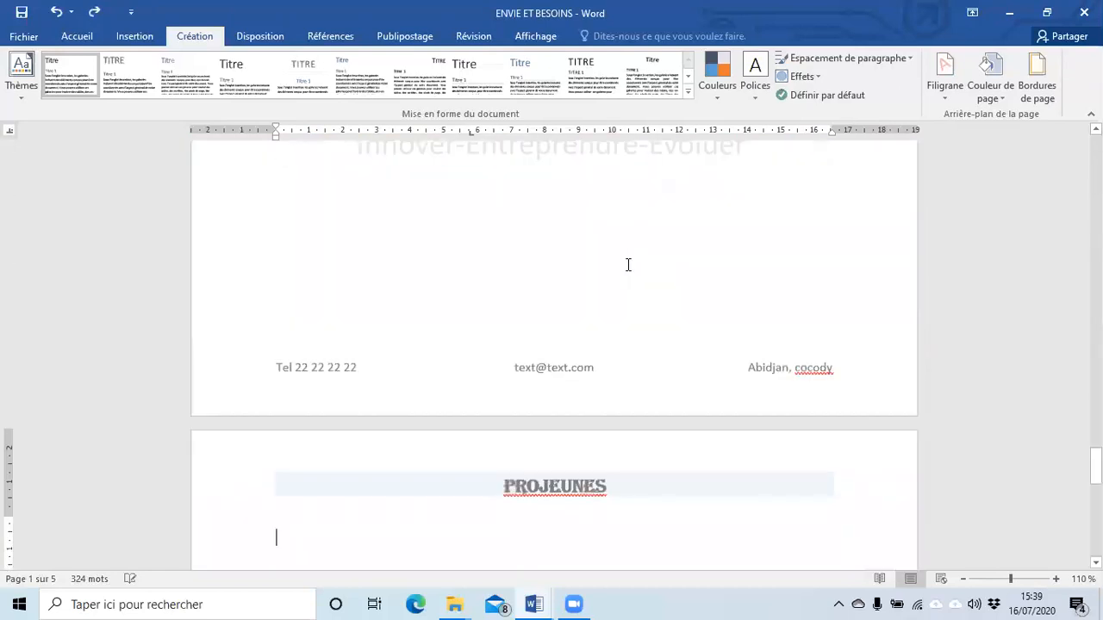
left_click_drag(1096, 412, 1036, 151)
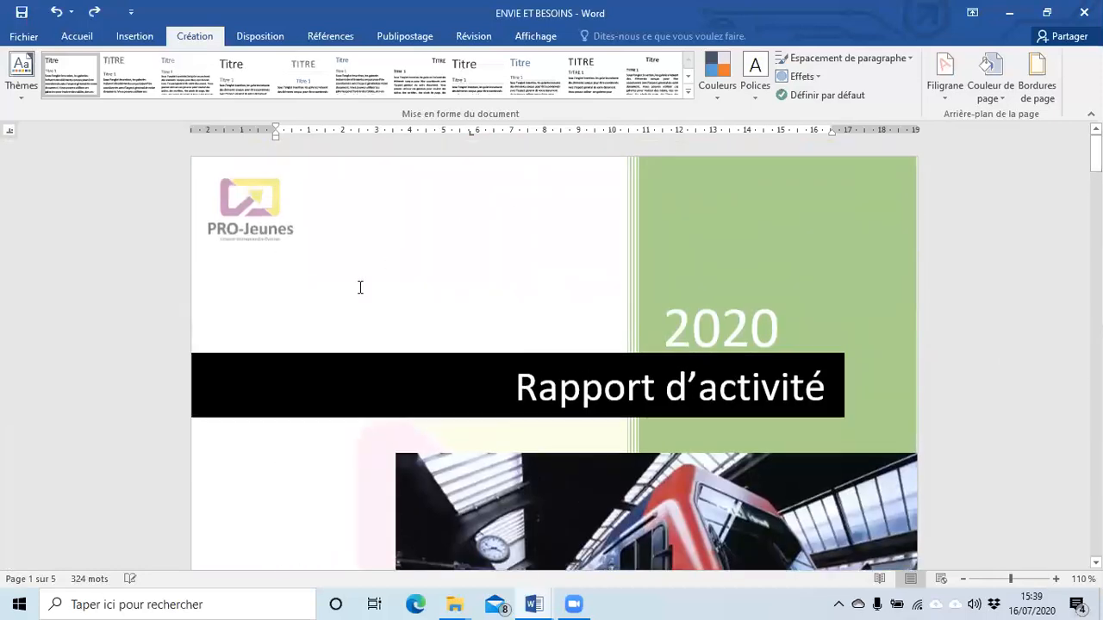
scroll(490, 400, "down", 5)
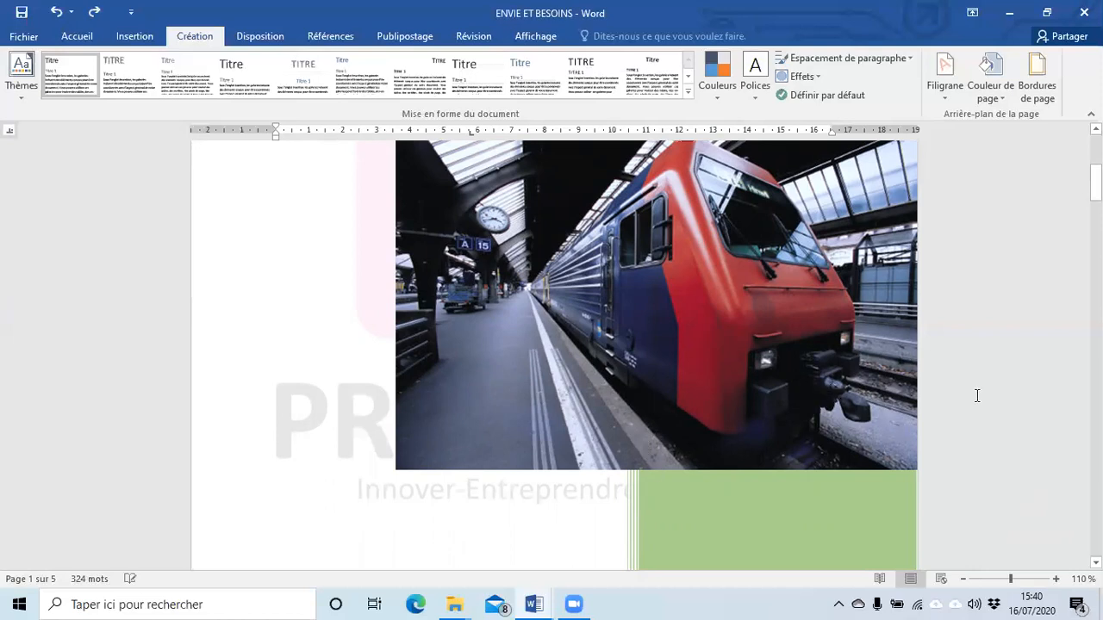
scroll(976, 393, "down", 15)
scroll(975, 394, "up", 1)
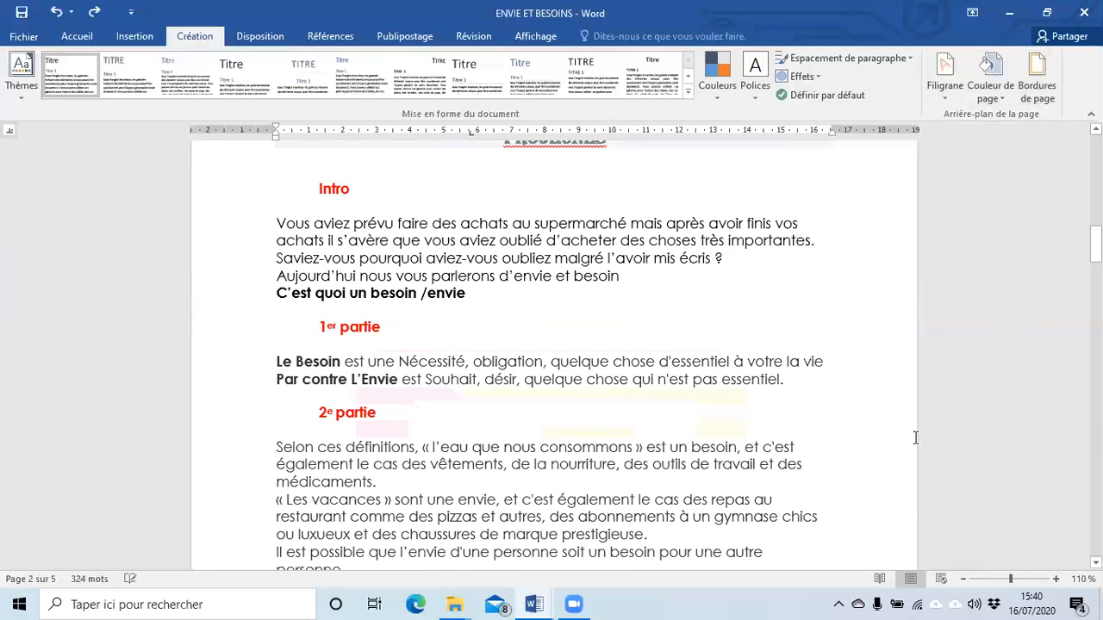
- Set up a page border of type Encadrement with the short-dashed line style
scroll(915, 438, "up", 2)
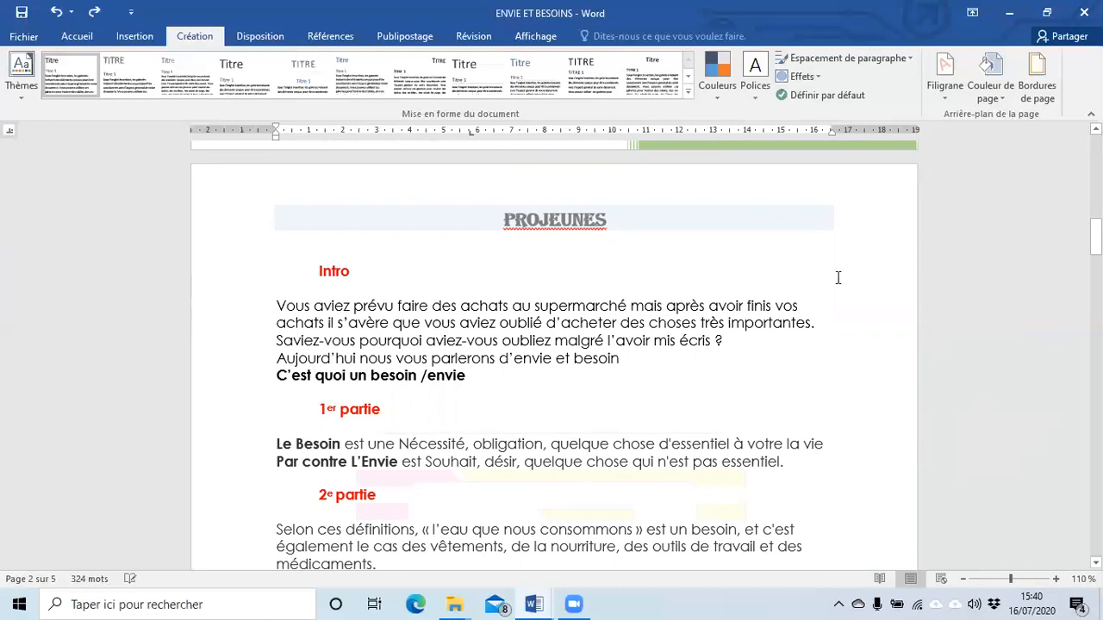
left_click(1037, 96)
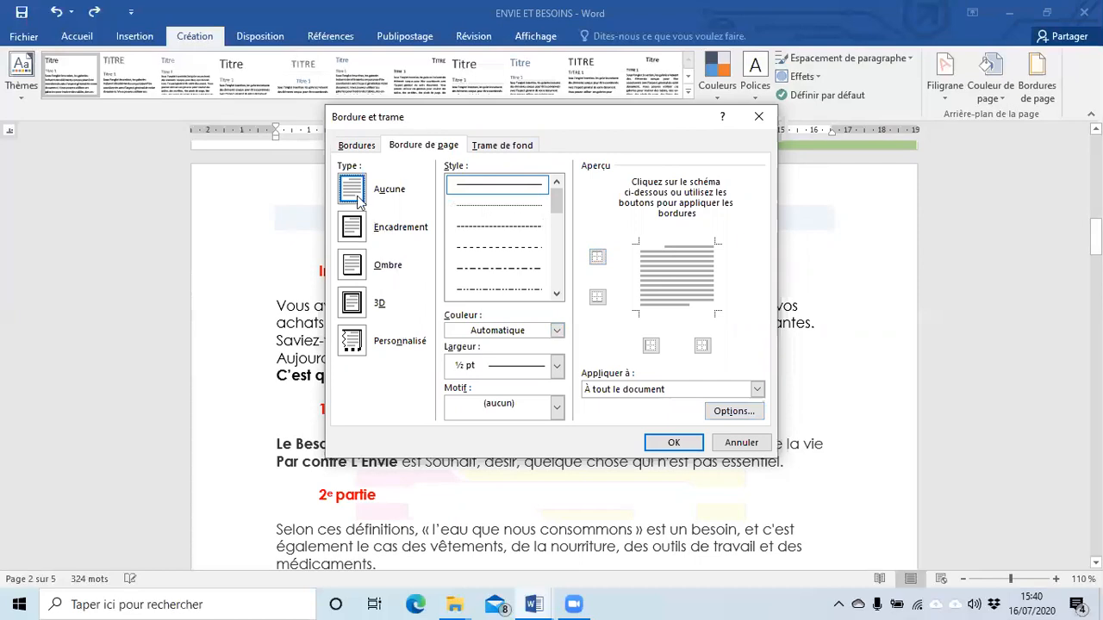
left_click(357, 229)
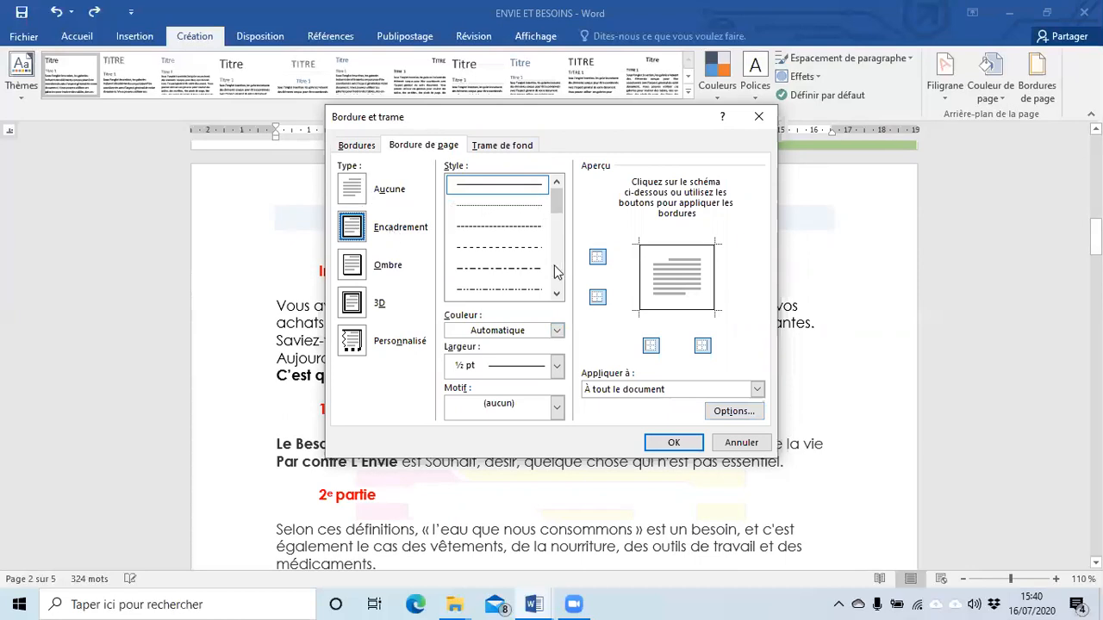
left_click(481, 251)
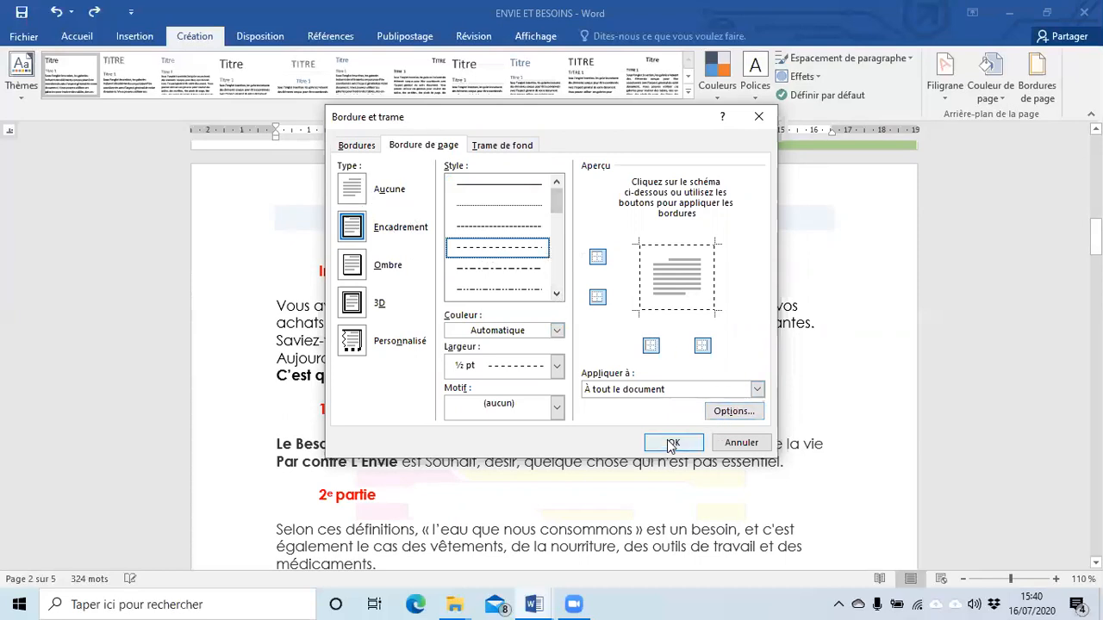
- Try the border scopes for this section, only its first page, and all pages except its first
left_click(757, 390)
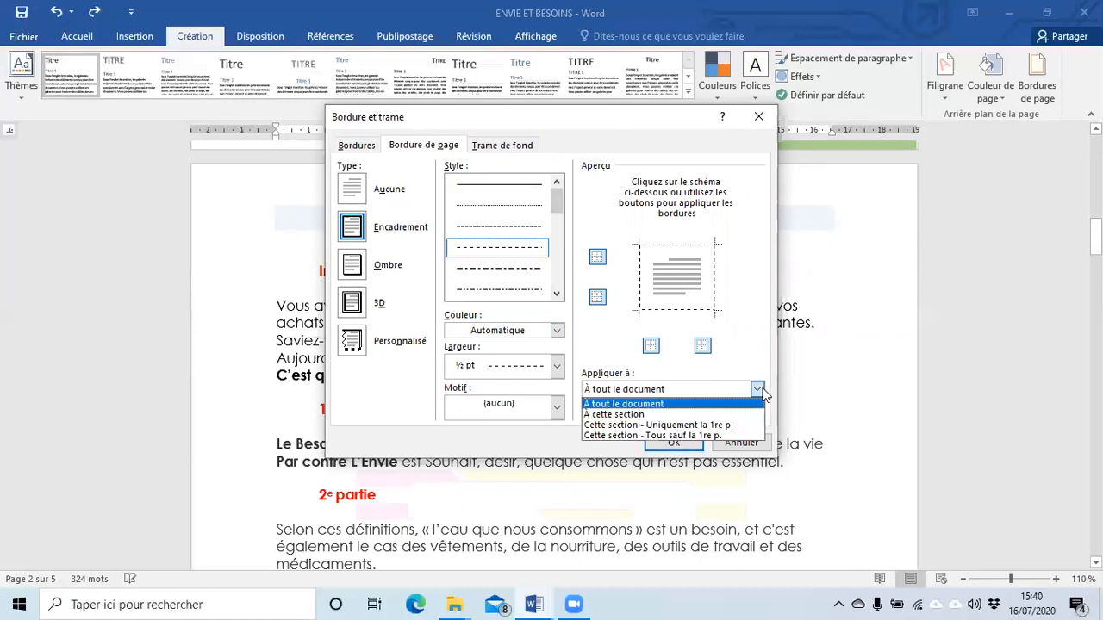
left_click(643, 416)
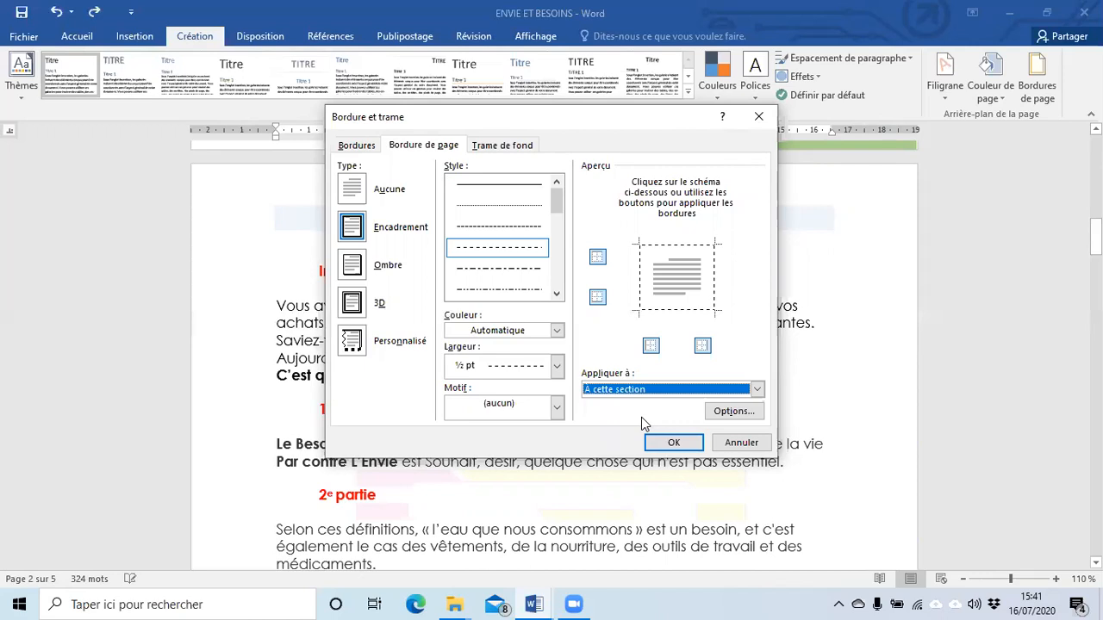
left_click(756, 389)
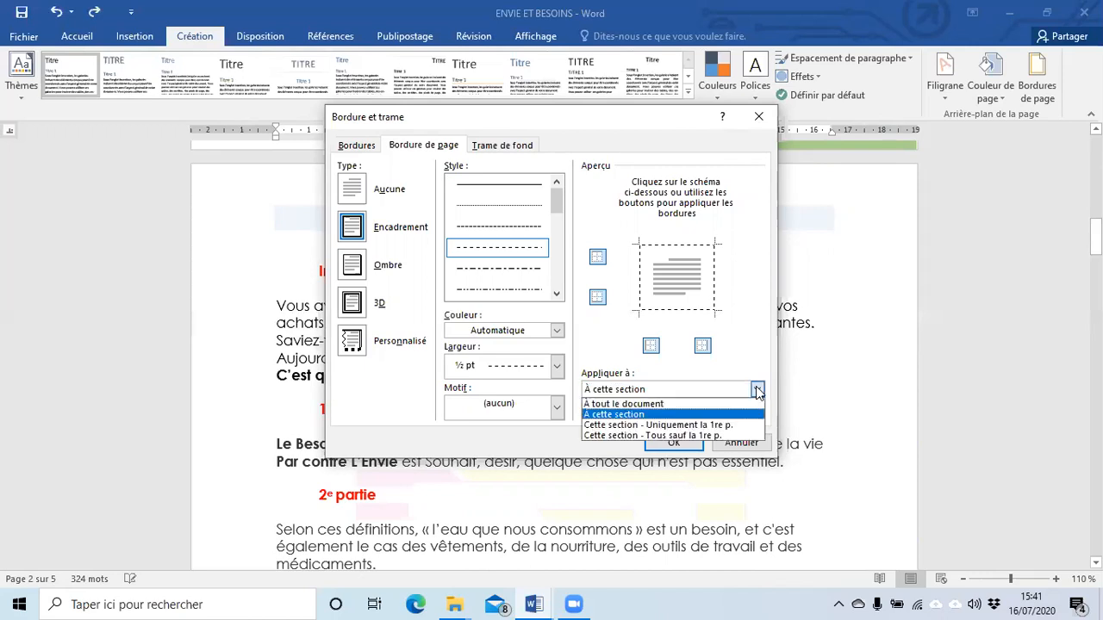
left_click(629, 426)
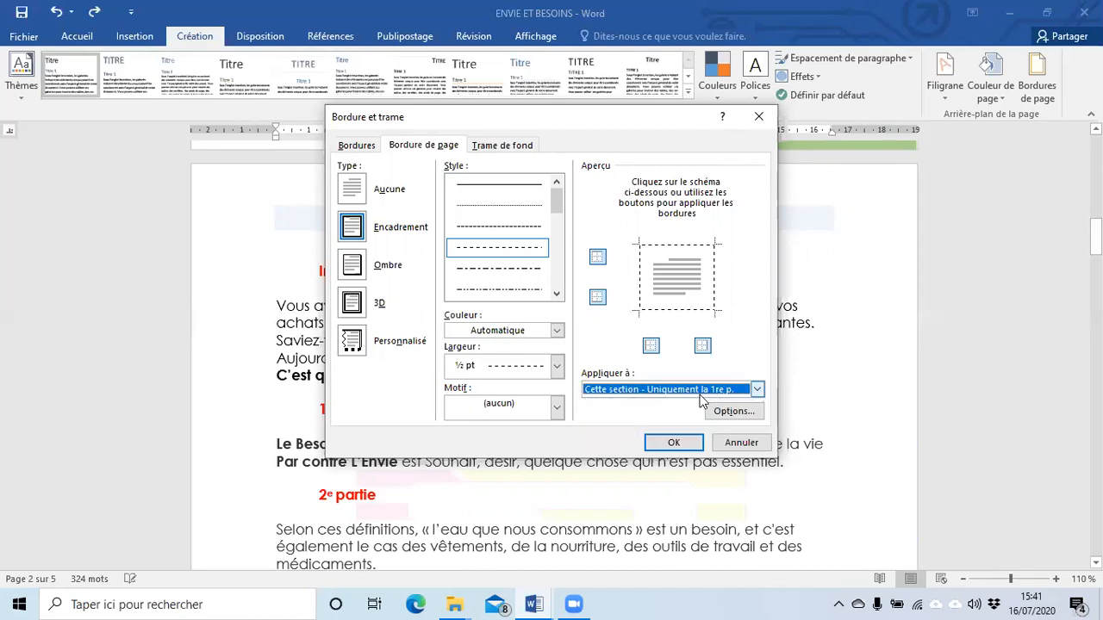
left_click(753, 391)
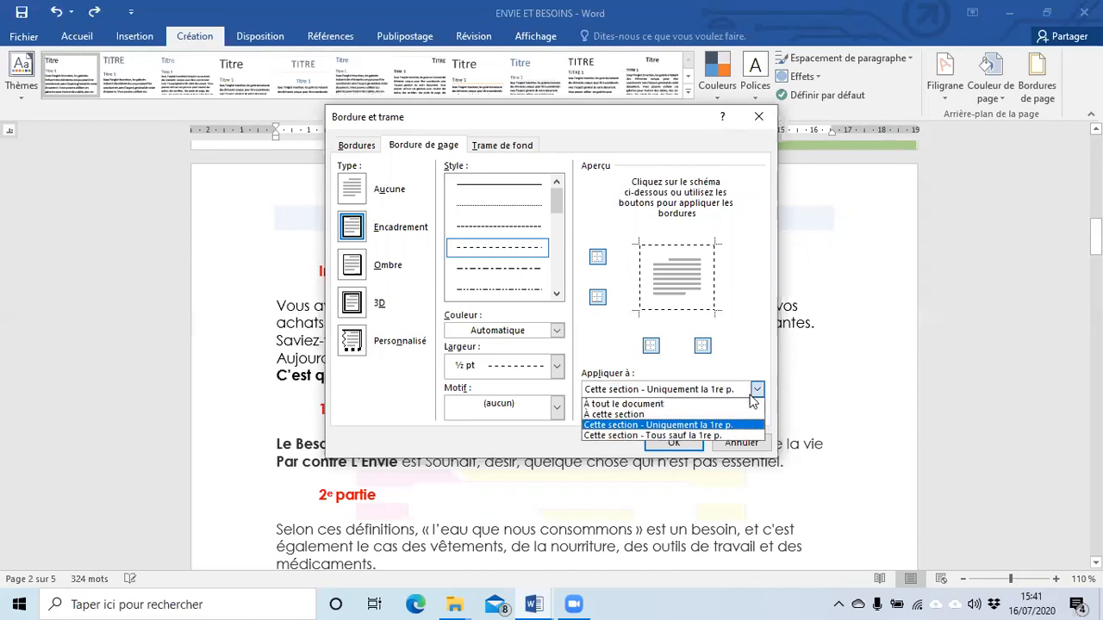
left_click(668, 436)
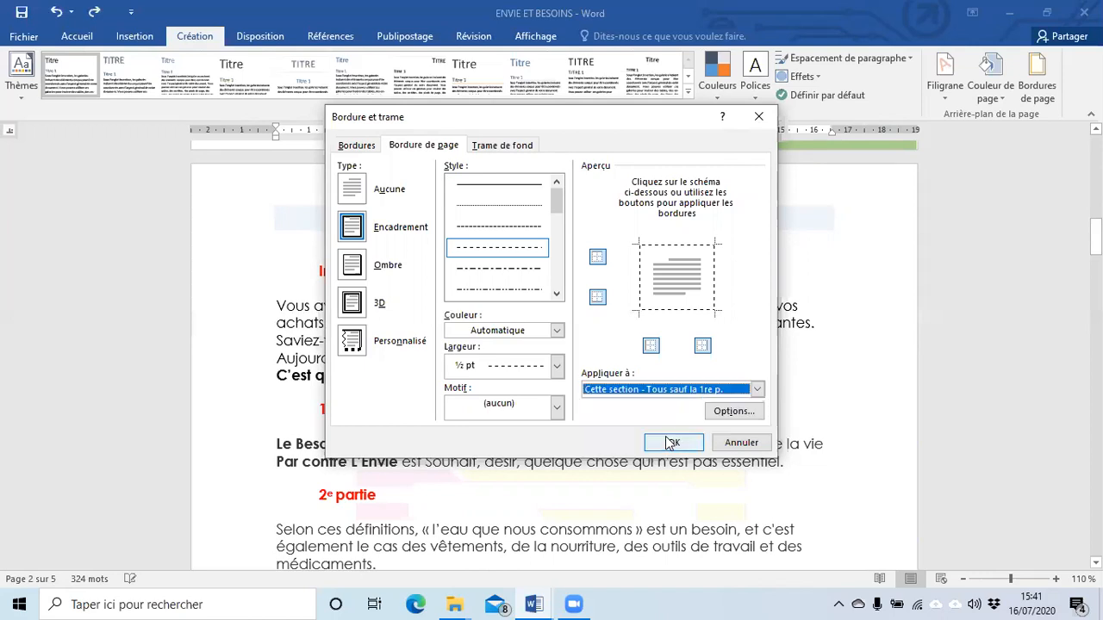
- Apply the dashed page border to the whole document
left_click(756, 390)
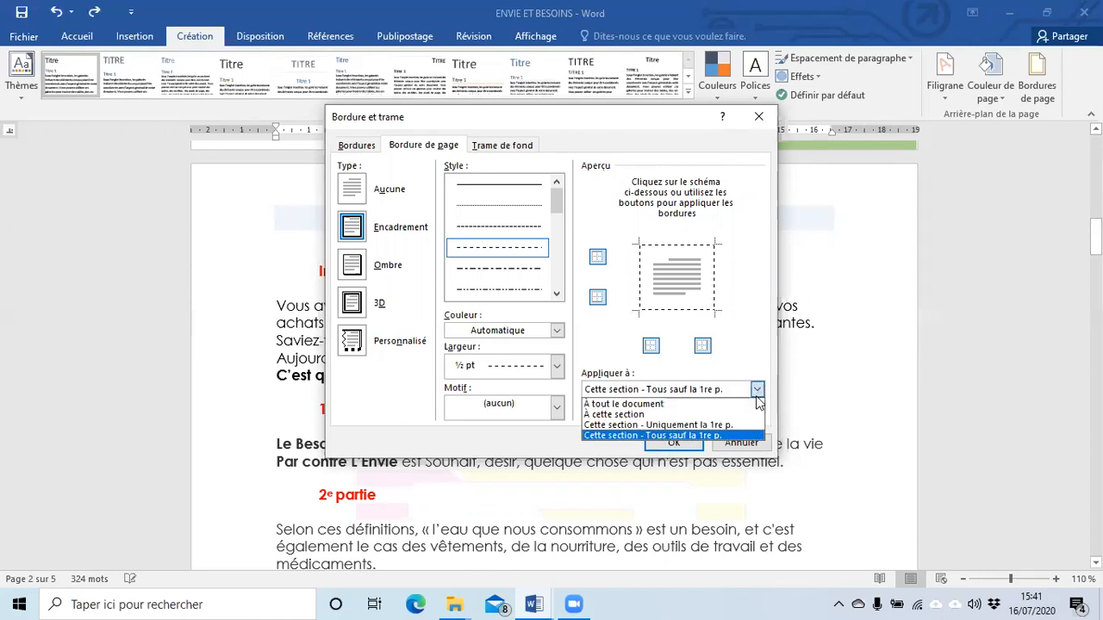
left_click(663, 404)
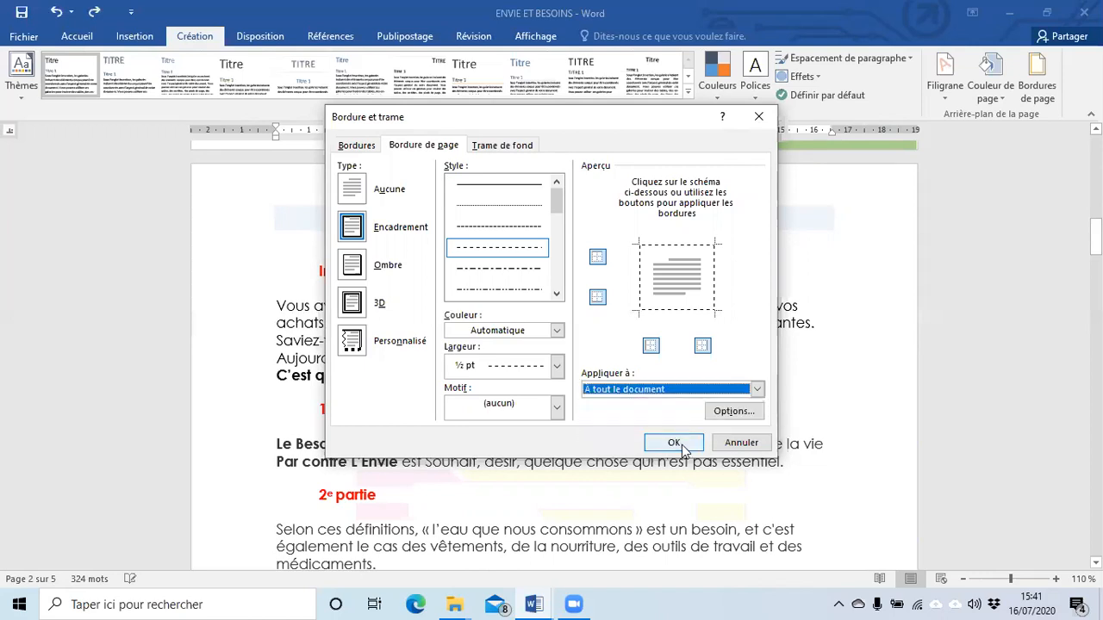
left_click(674, 443)
- Examine how the dashed border frames the cover, the text pages and the last pages
scroll(996, 339, "up", 5)
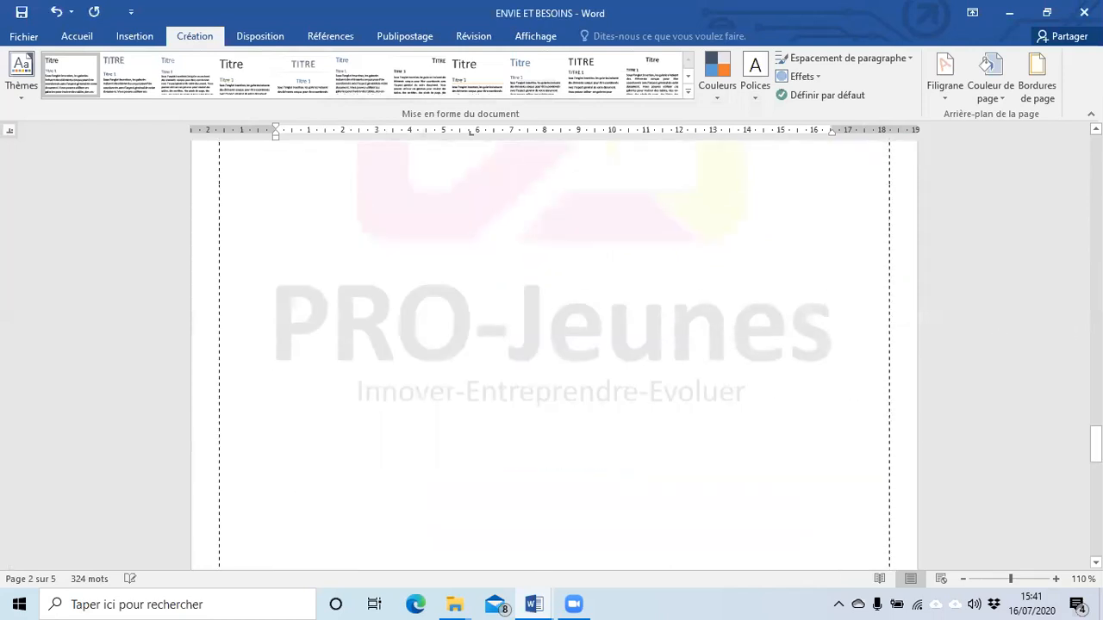
left_click_drag(1096, 444, 1096, 140)
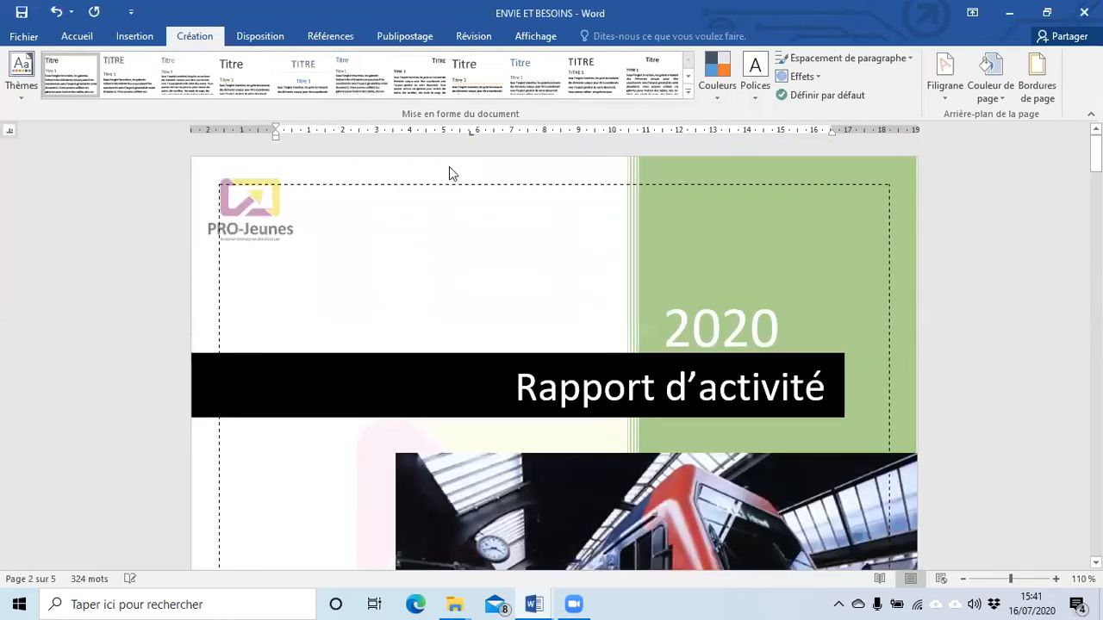
scroll(922, 357, "down", 20)
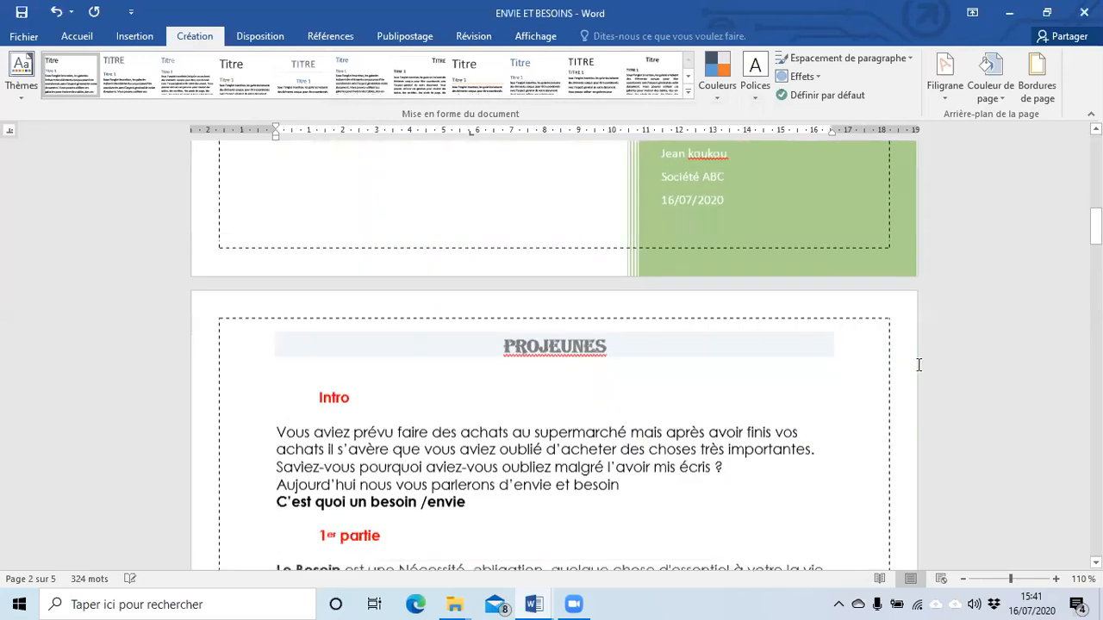
scroll(746, 396, "down", 15)
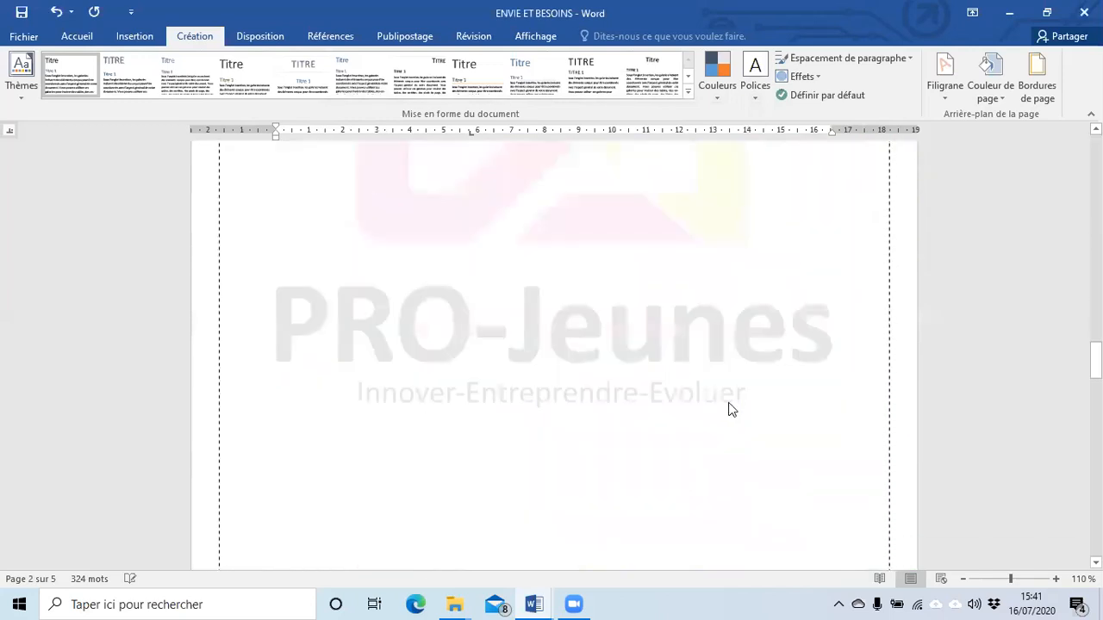
scroll(727, 403, "down", 15)
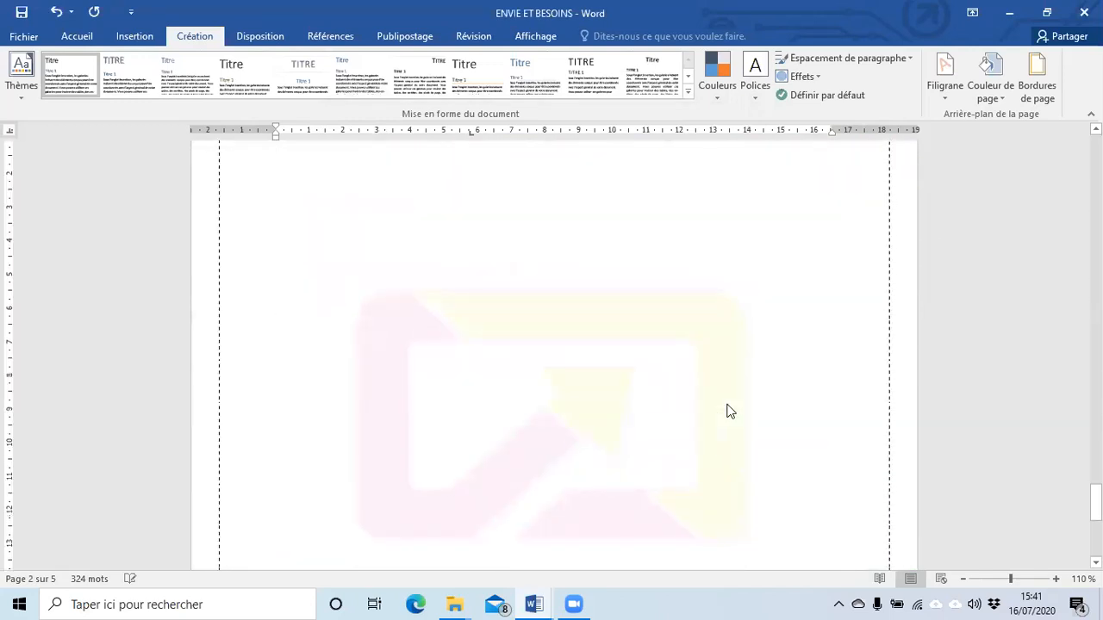
scroll(726, 405, "up", 15)
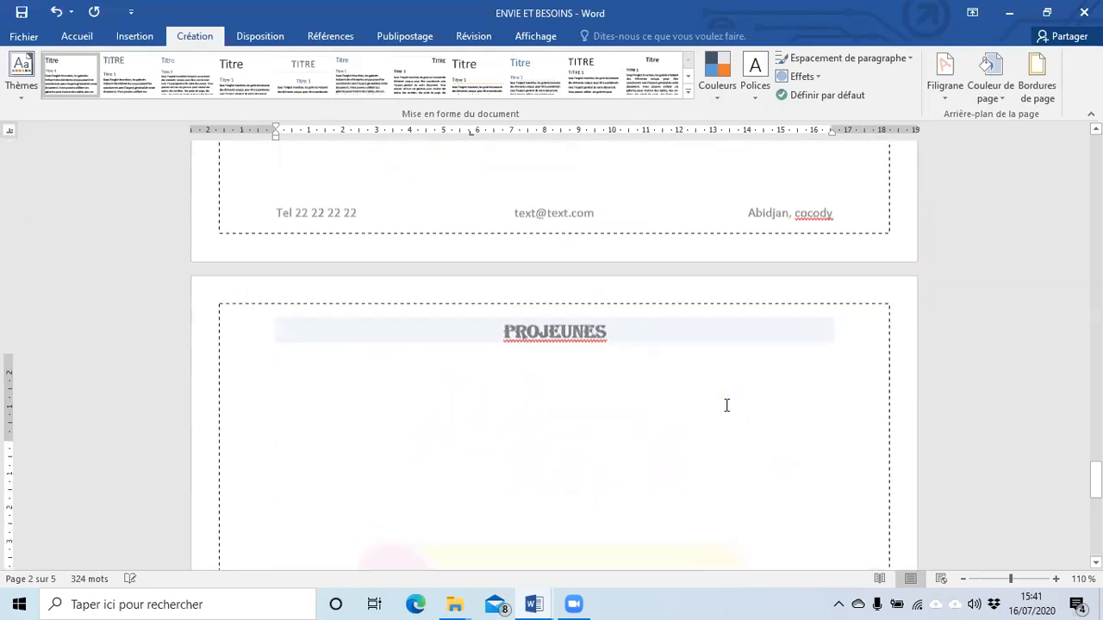
scroll(1048, 382, "up", 5)
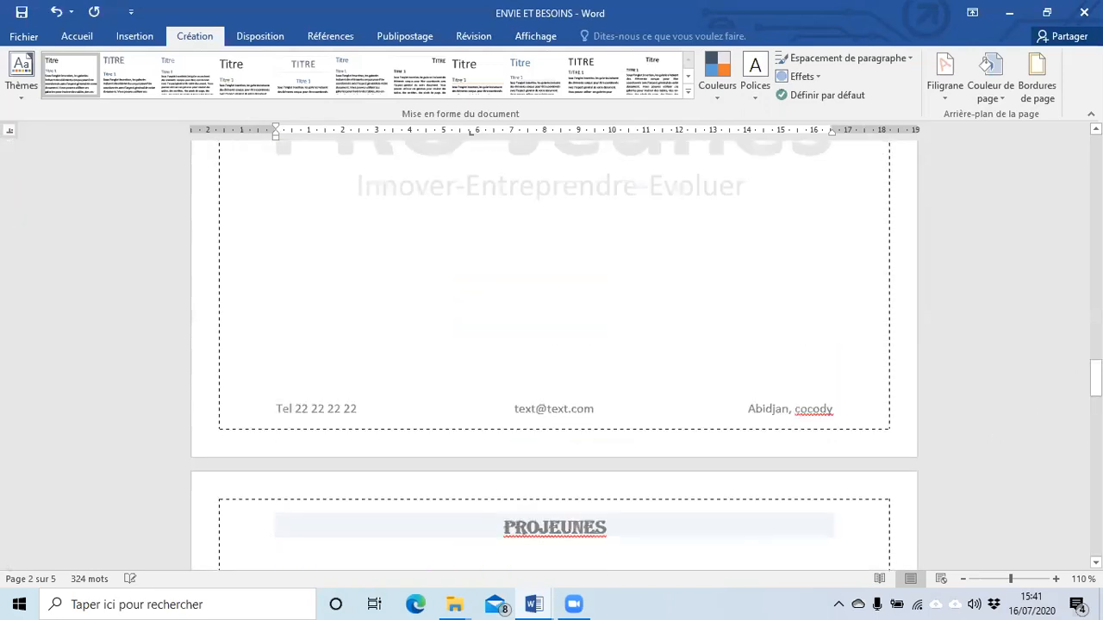
scroll(1047, 382, "up", 12)
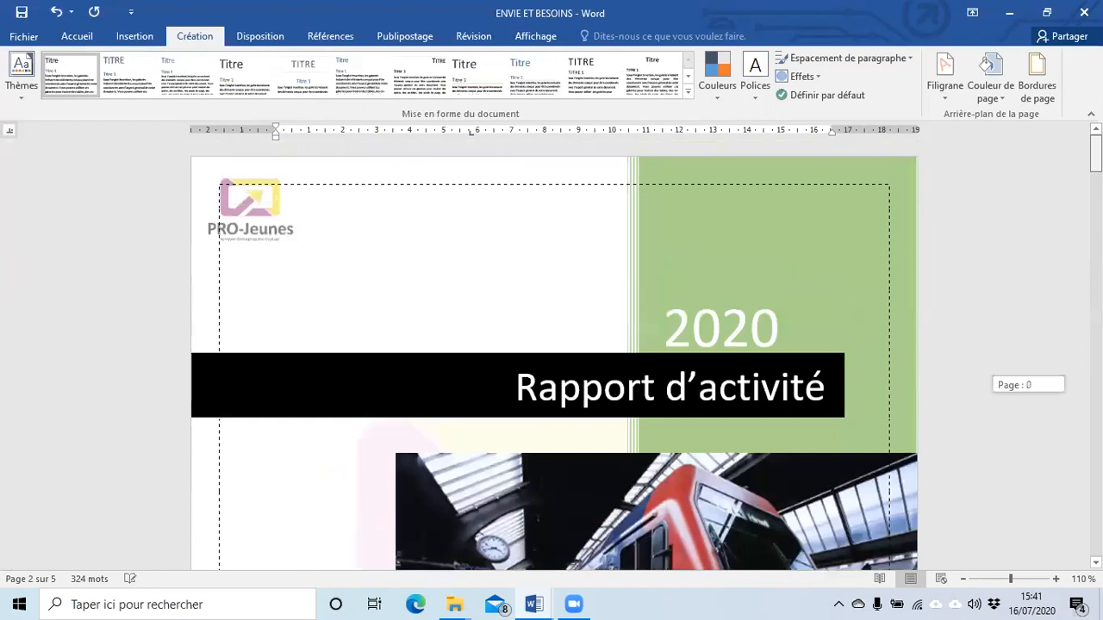
scroll(635, 322, "down", 4)
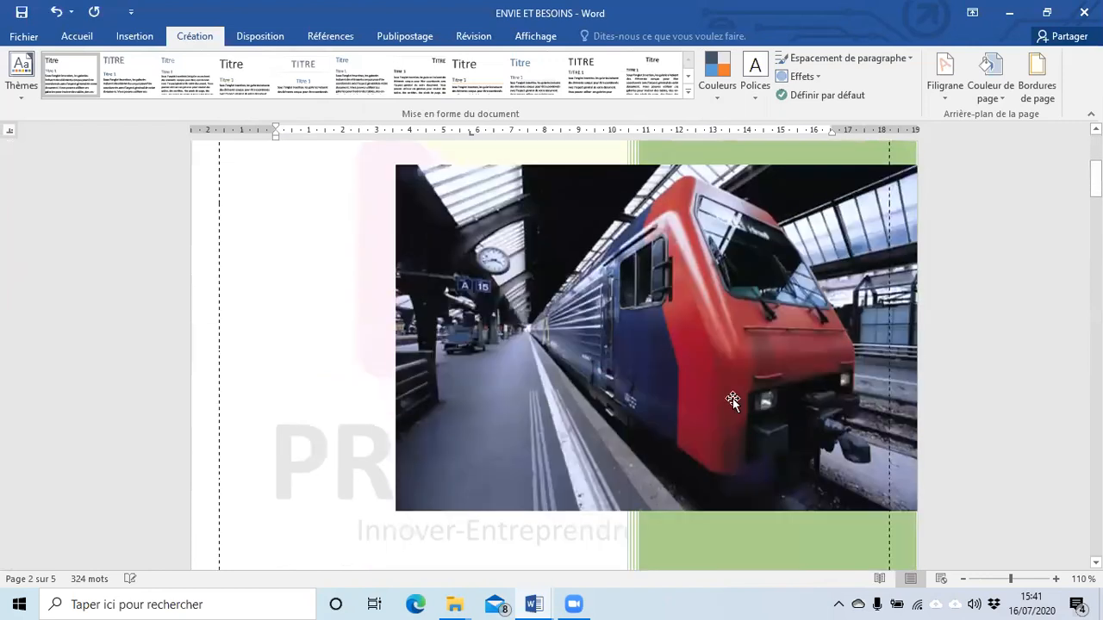
scroll(719, 342, "down", 4)
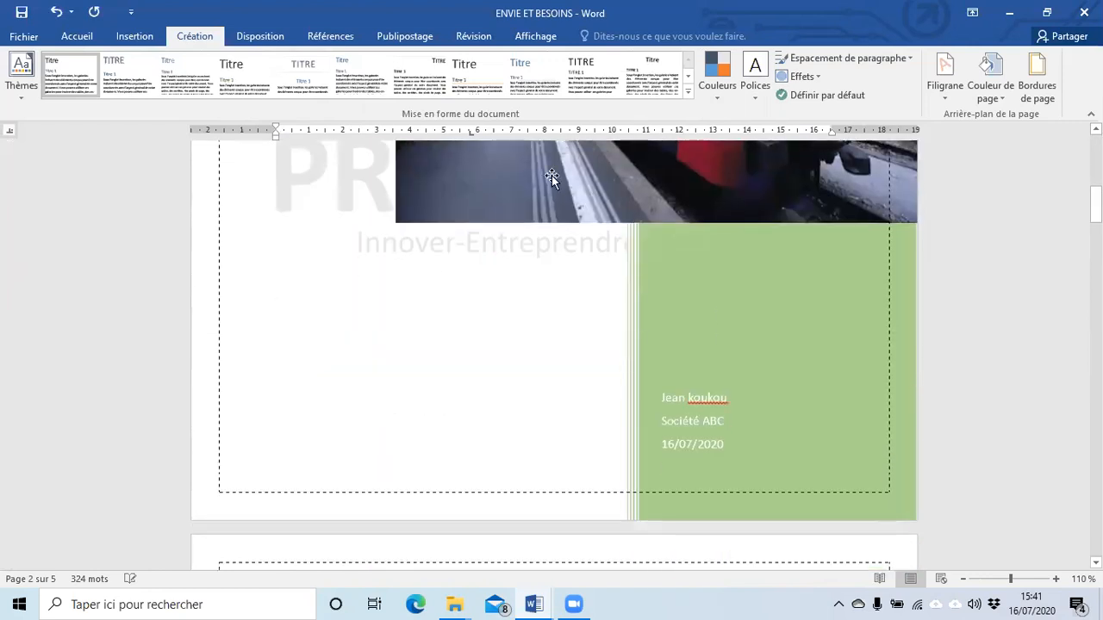
scroll(743, 309, "up", 8)
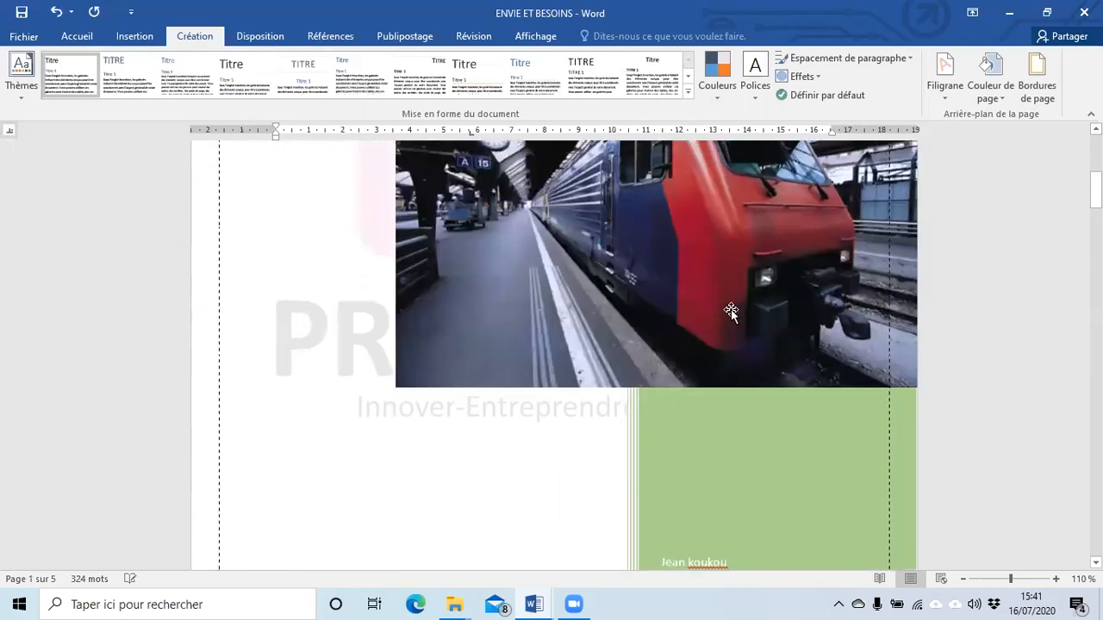
scroll(717, 318, "down", 1)
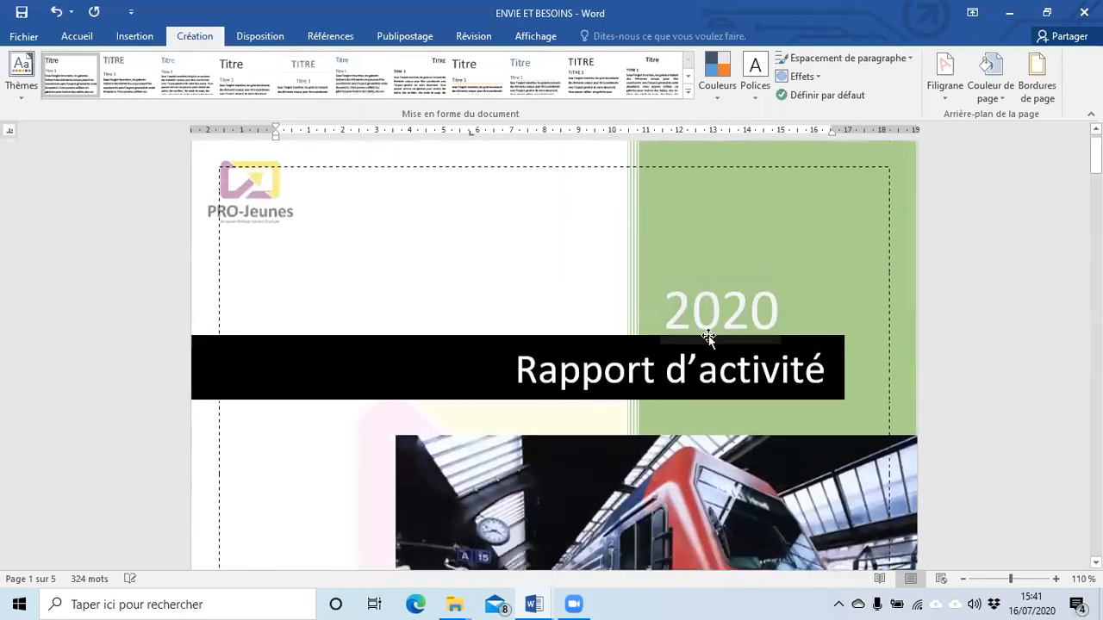
- Apply the red apple motif as the page border of the whole document and check it across the pages
left_click(1037, 89)
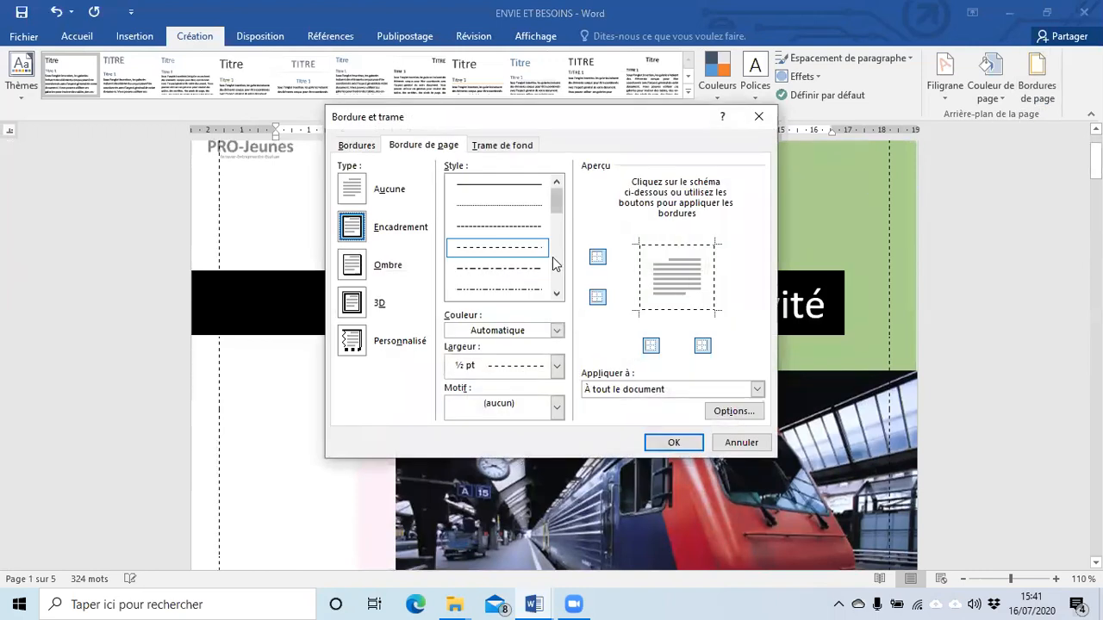
left_click(557, 409)
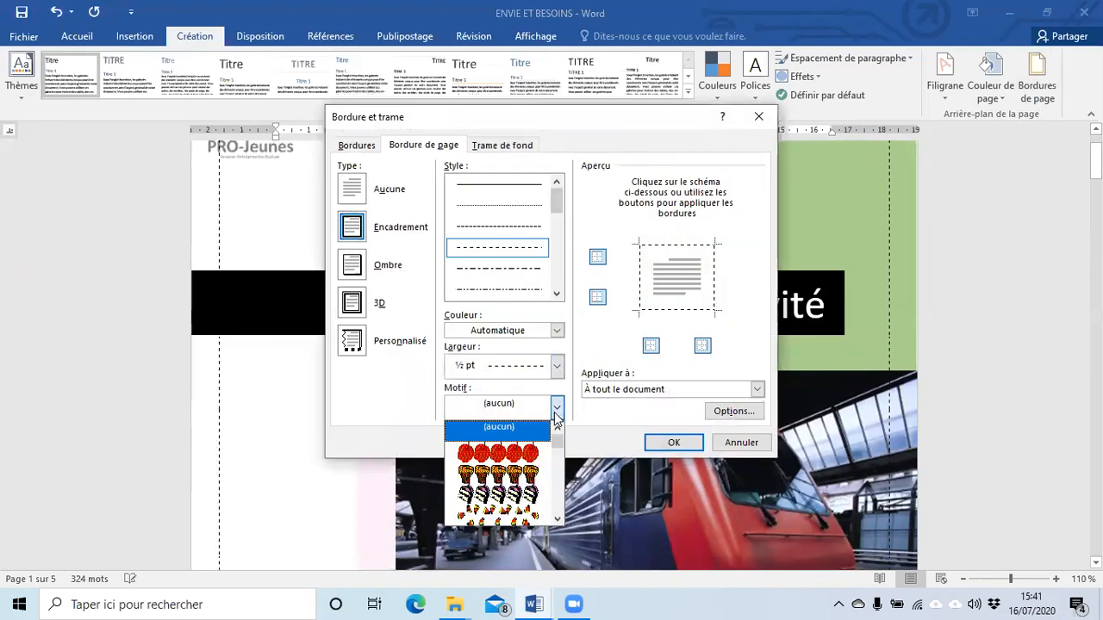
left_click(500, 454)
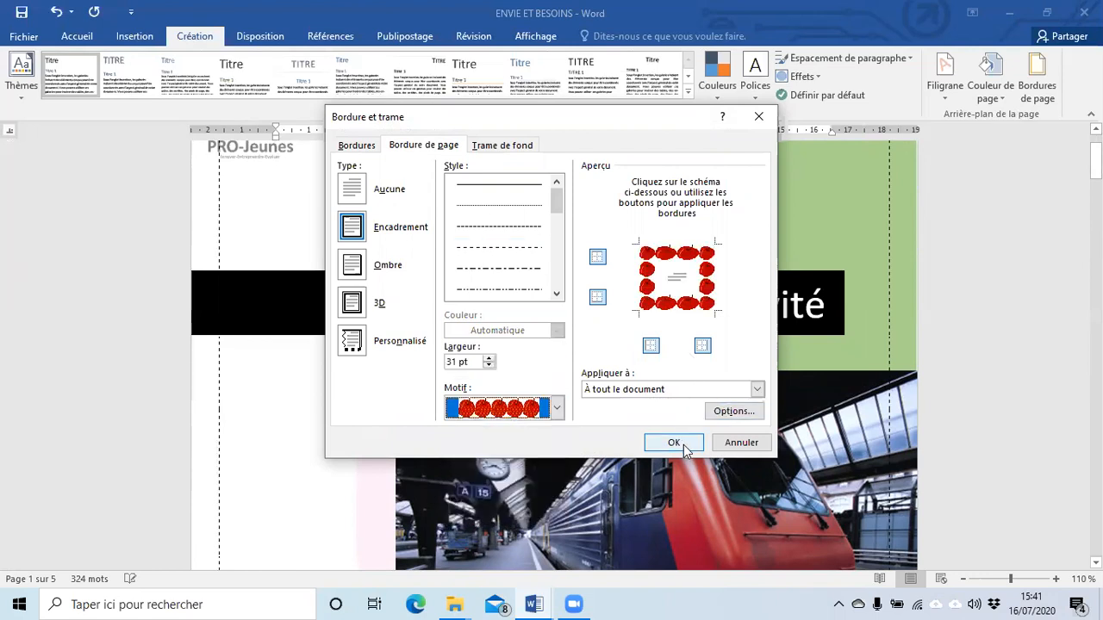
left_click(684, 444)
scroll(988, 389, "down", 20)
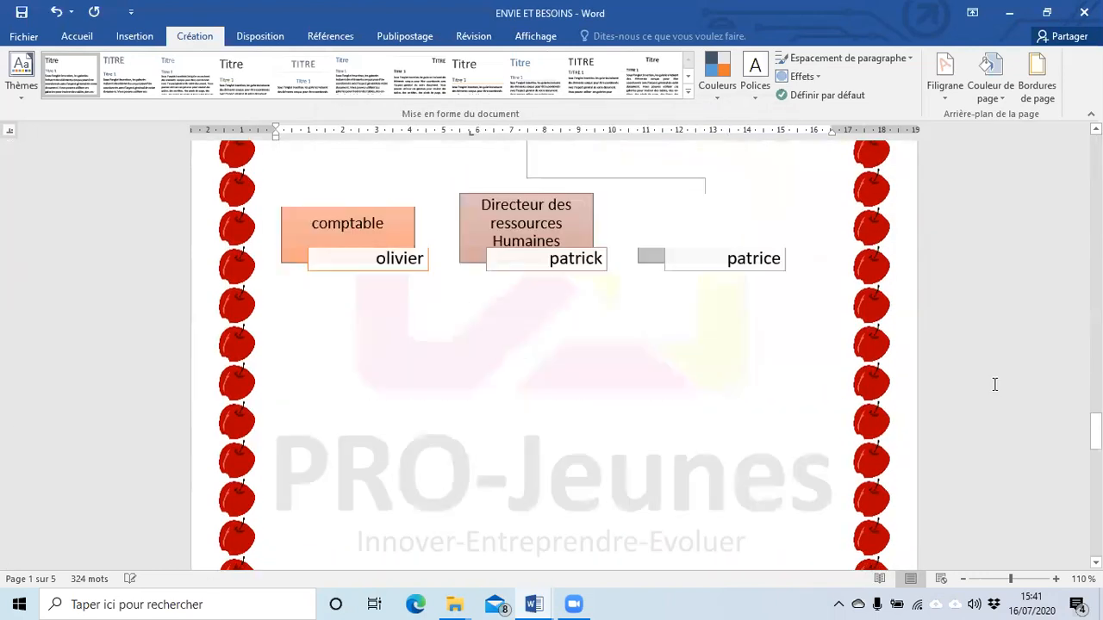
scroll(996, 383, "up", 20)
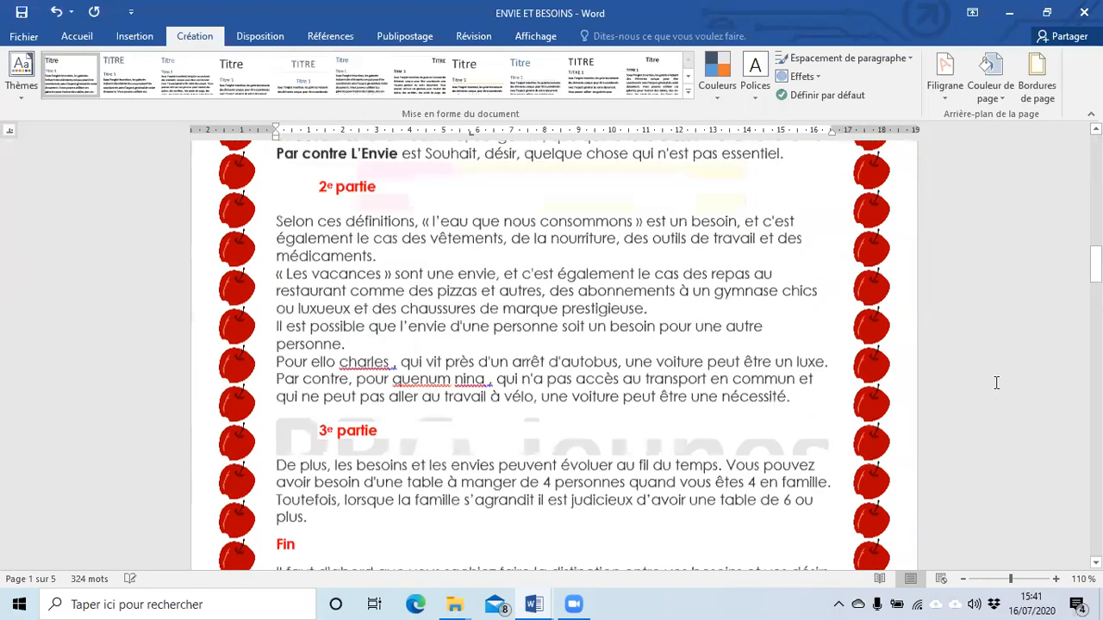
scroll(996, 383, "up", 9)
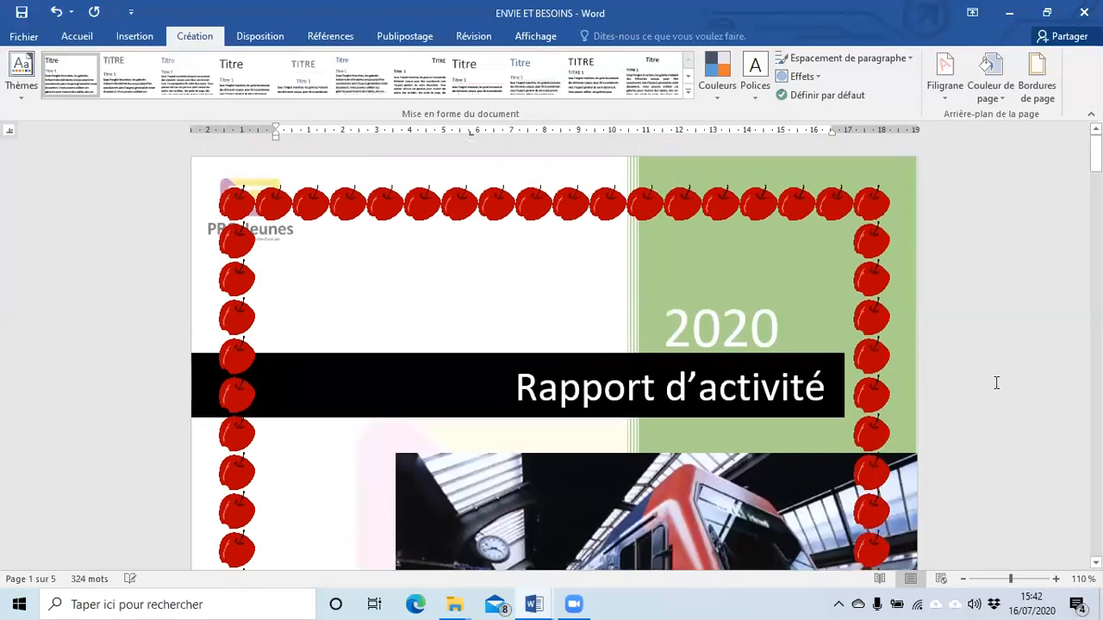
scroll(996, 383, "down", 3)
scroll(996, 382, "down", 7)
scroll(993, 385, "up", 9)
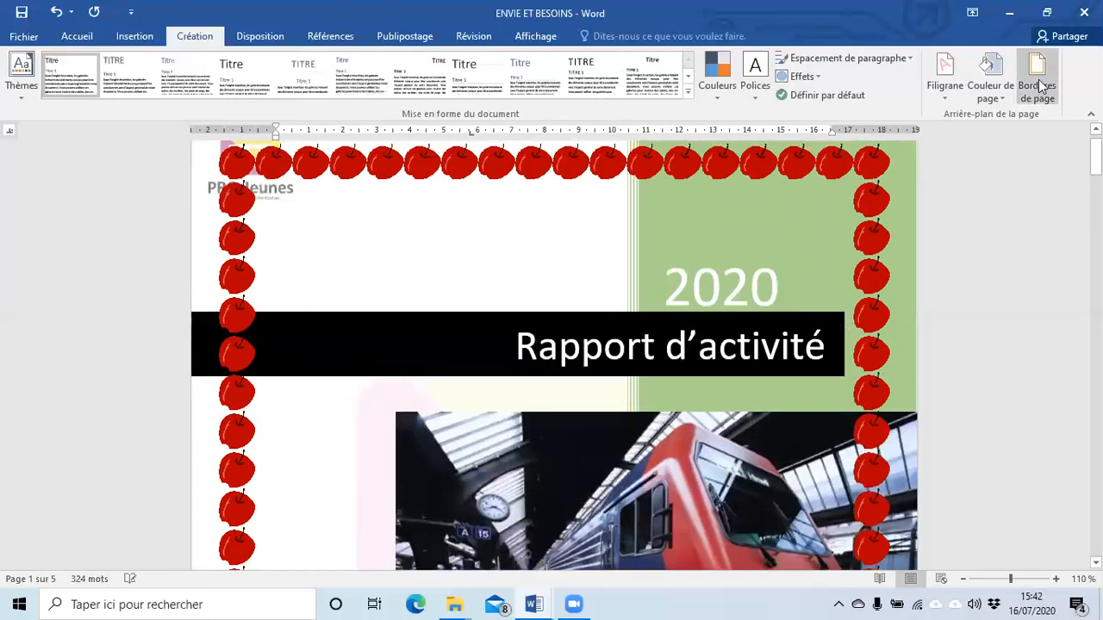
- Undo the apple motif border and return to the cover page
key("ctrl+z")
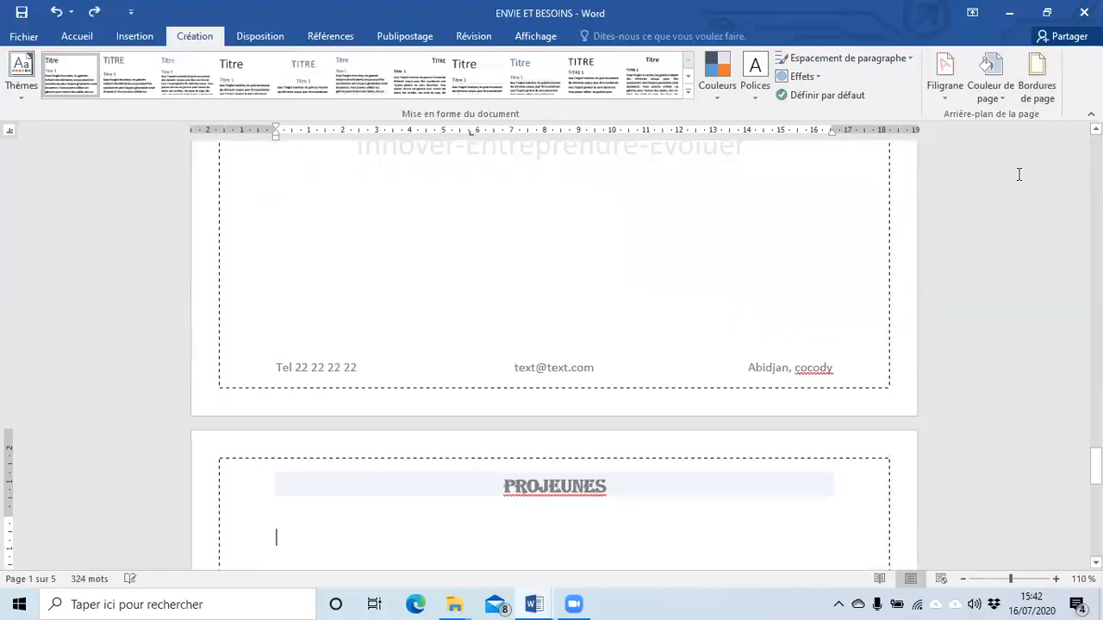
scroll(997, 226, "up", 5)
left_click_drag(1095, 441, 1095, 145)
- Apply a thin solid line in light blue as the page border of the whole document
left_click(1025, 93)
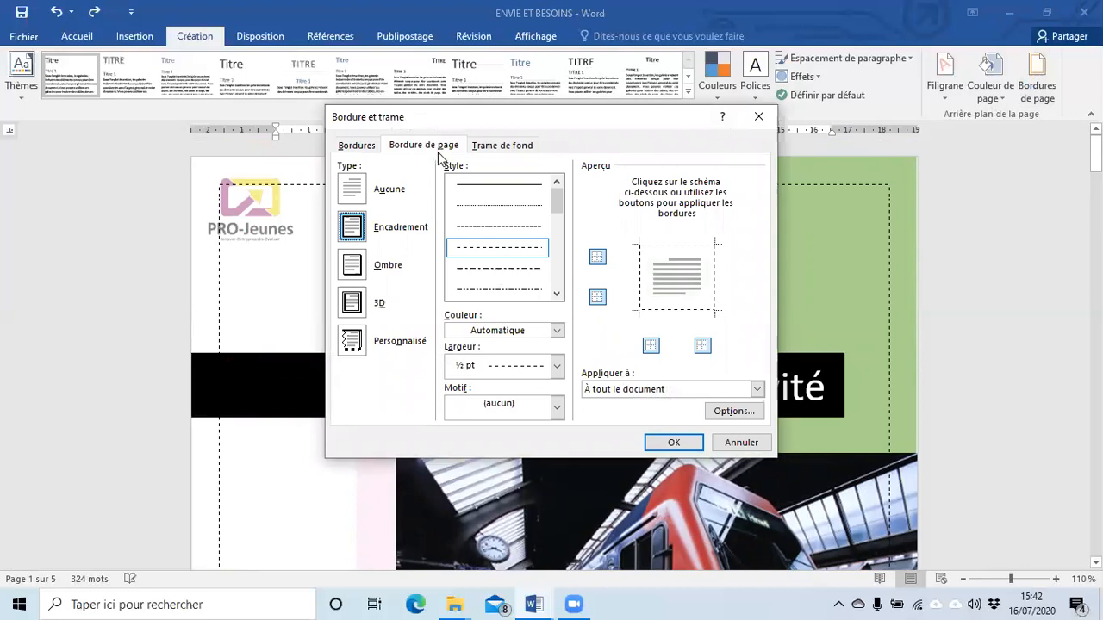
left_click(480, 186)
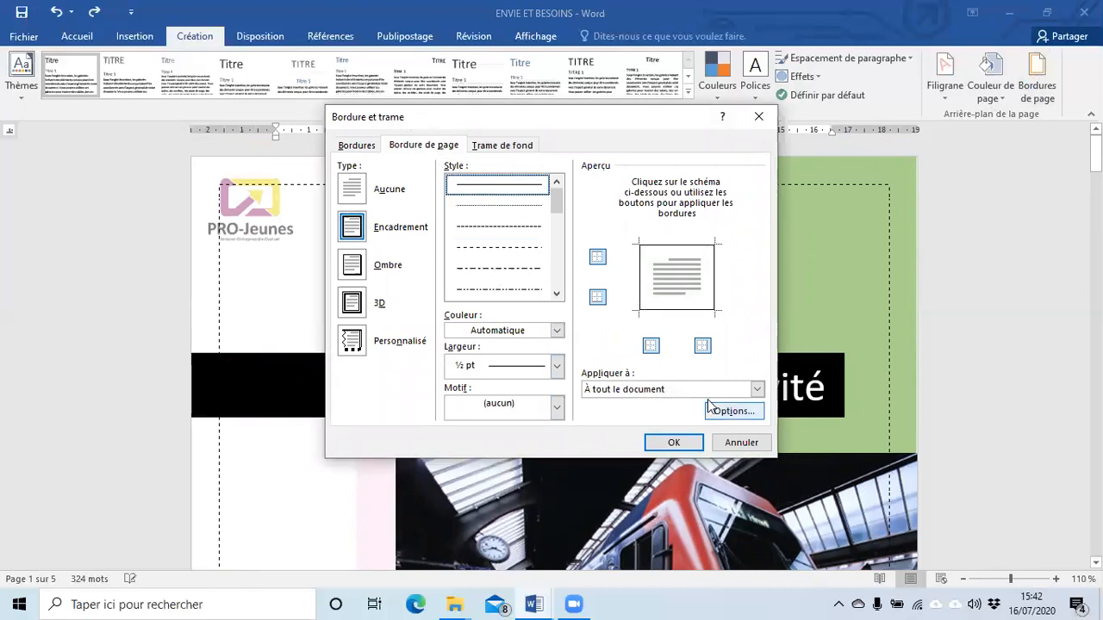
left_click(557, 332)
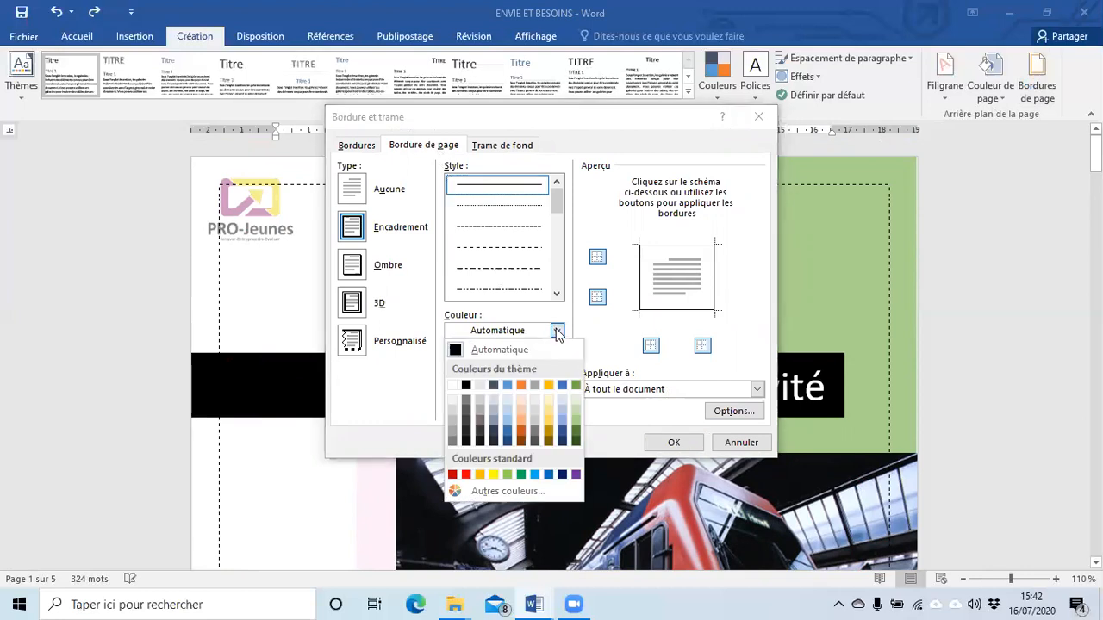
left_click(507, 429)
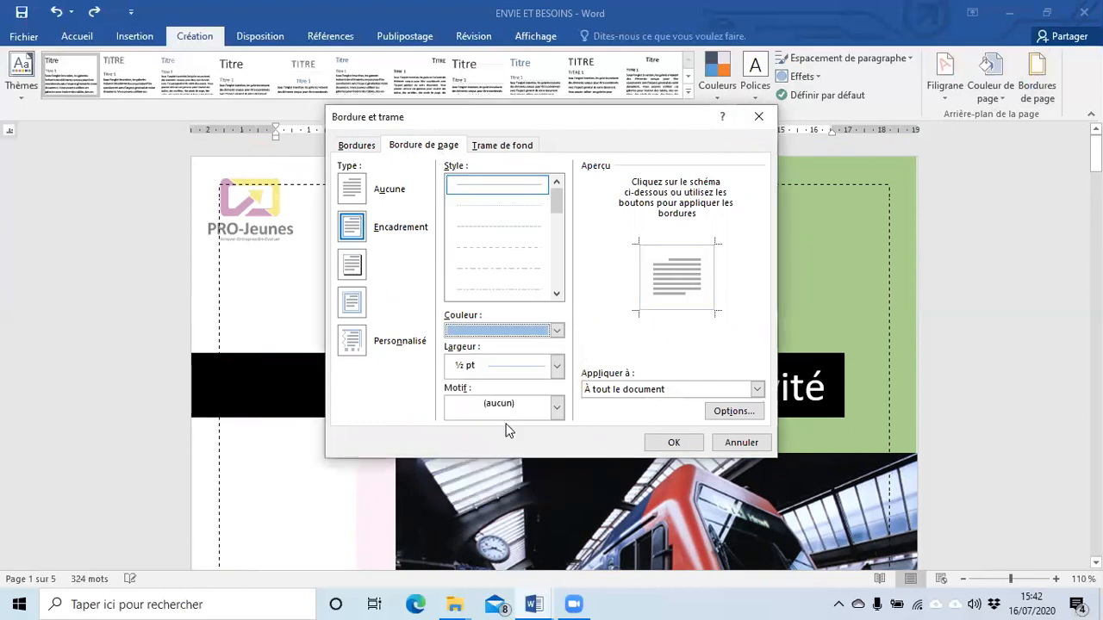
left_click(673, 443)
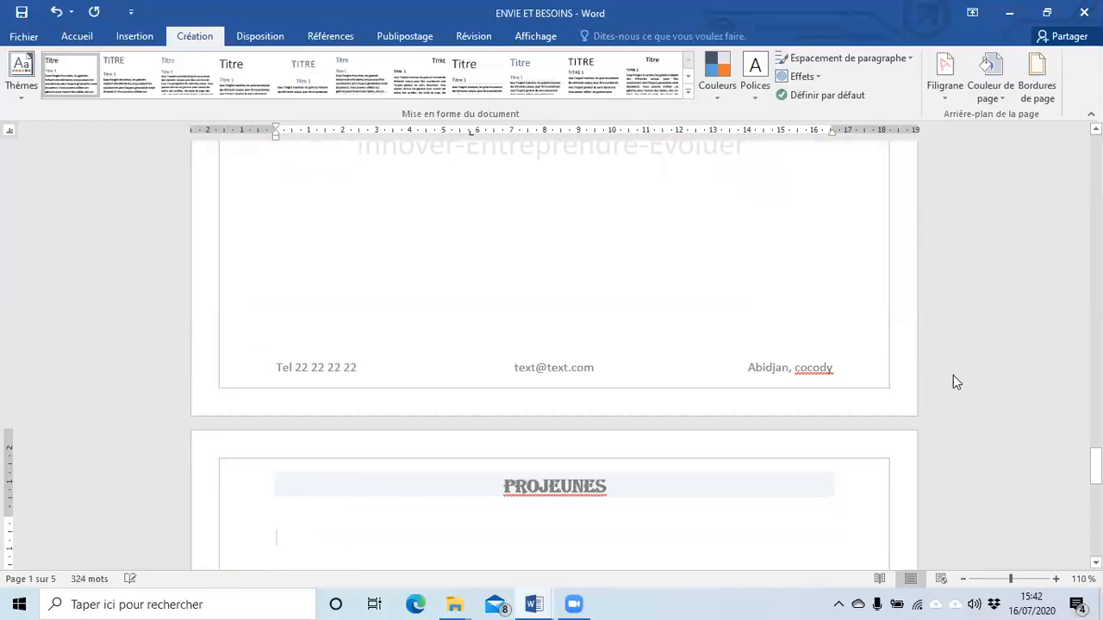
- Examine how the thin blue border frames the cover page
scroll(1017, 422, "up", 3)
left_click_drag(1095, 446, 1095, 155)
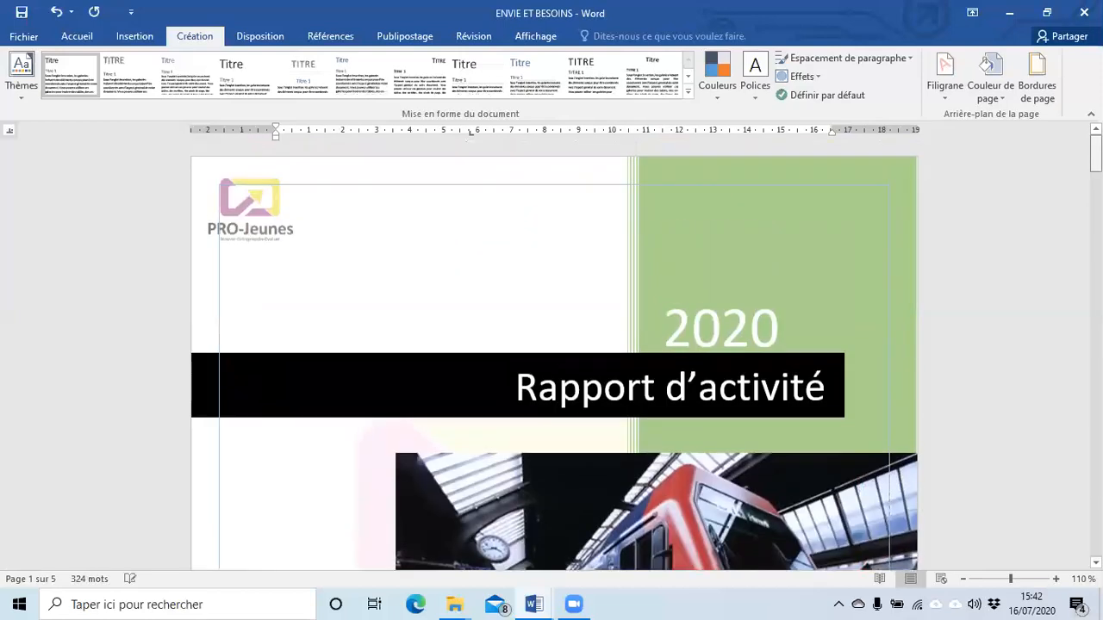
scroll(611, 315, "down", 2)
scroll(742, 384, "down", 10)
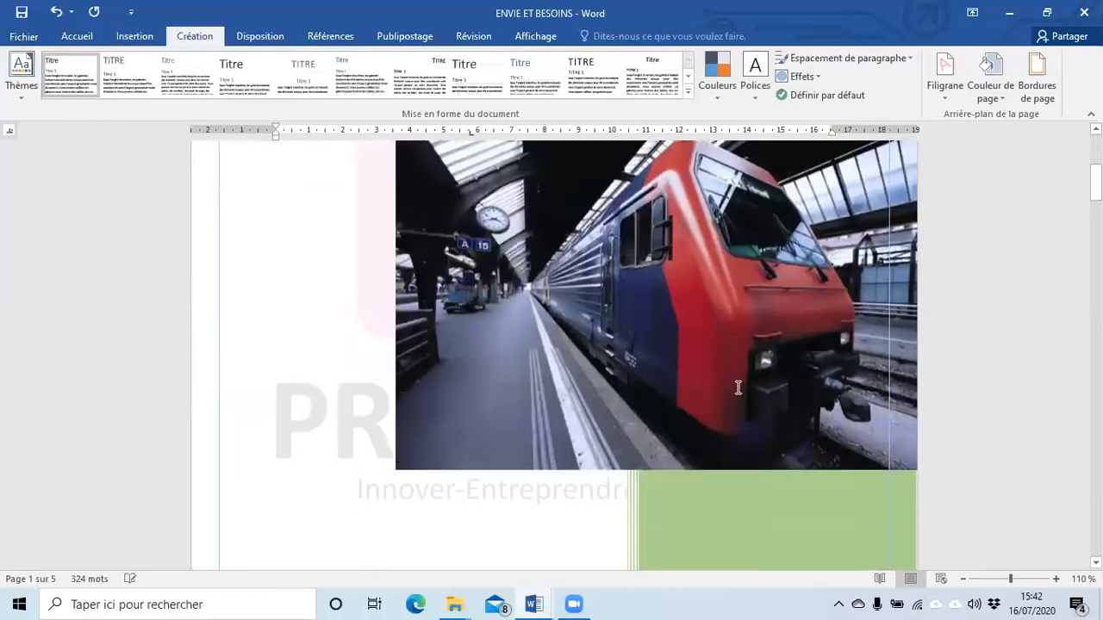
scroll(736, 389, "up", 4)
scroll(738, 390, "up", 5)
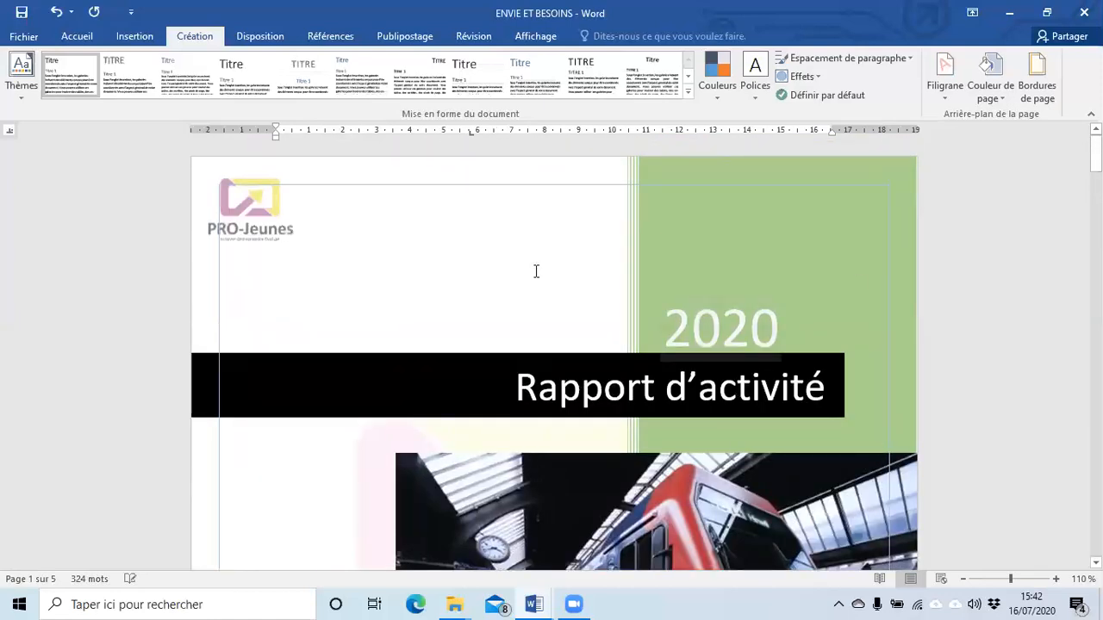
- Undo the solid blue page border and return to the cover page
scroll(832, 246, "down", 10)
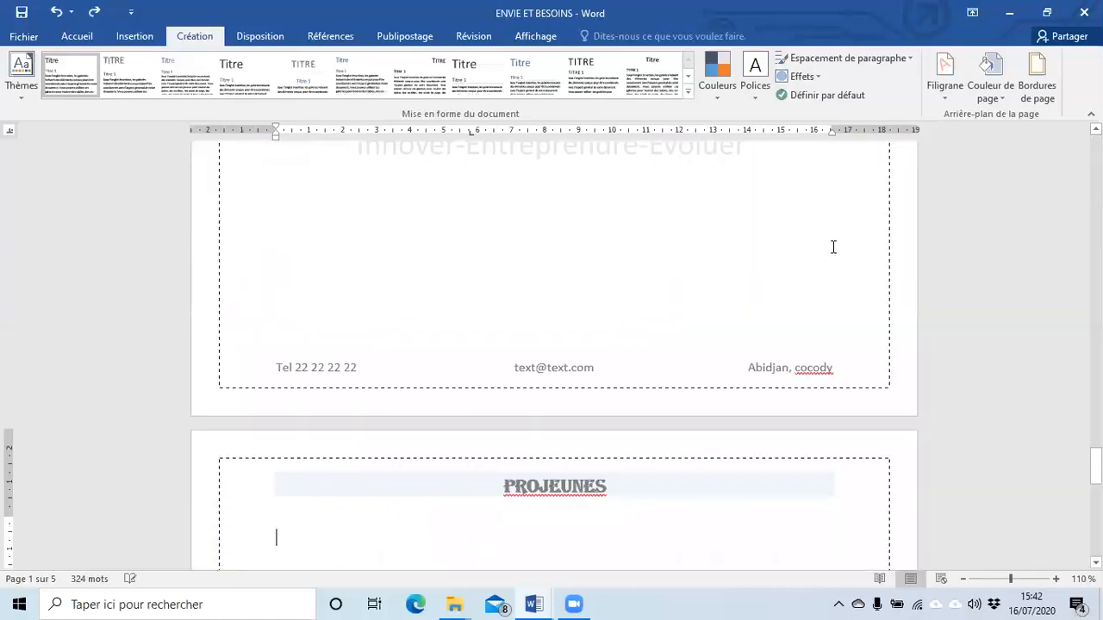
scroll(861, 295, "up", 4)
scroll(810, 268, "up", 10)
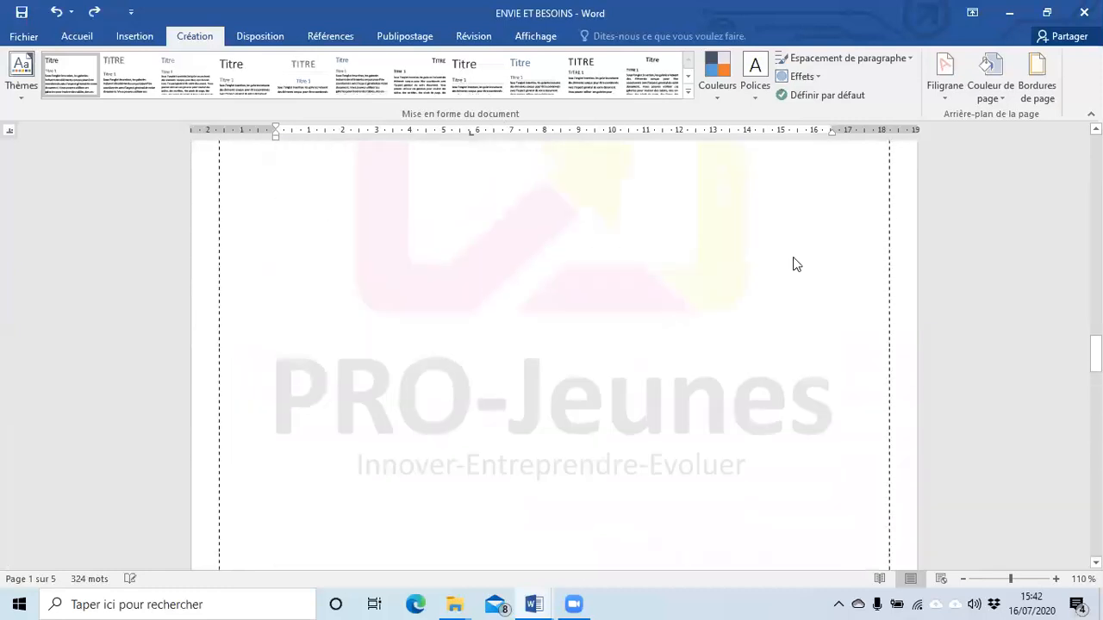
left_click_drag(1094, 296, 1070, 164)
scroll(1070, 165, "up", 3)
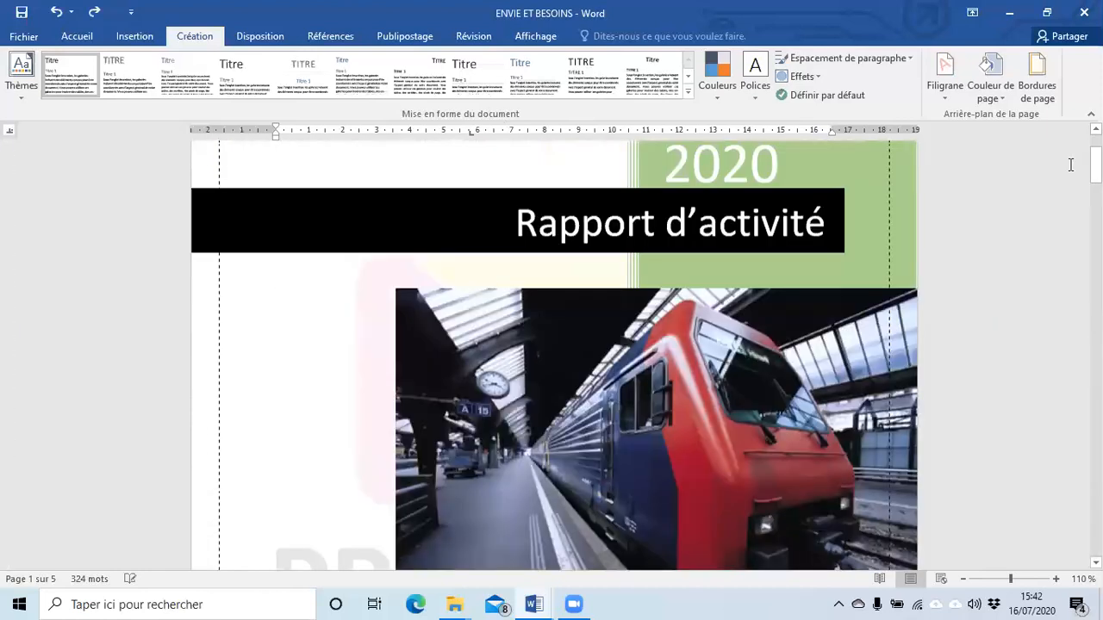
scroll(183, 39, "up", 1)
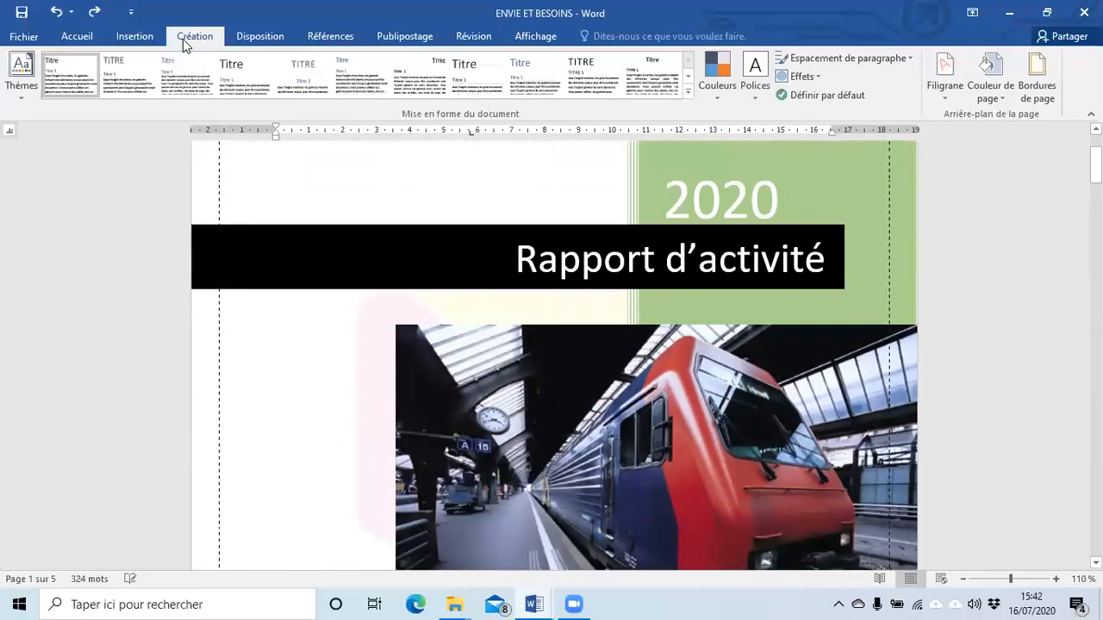
- Review the preset page margins available for the document without choosing one
left_click(242, 38)
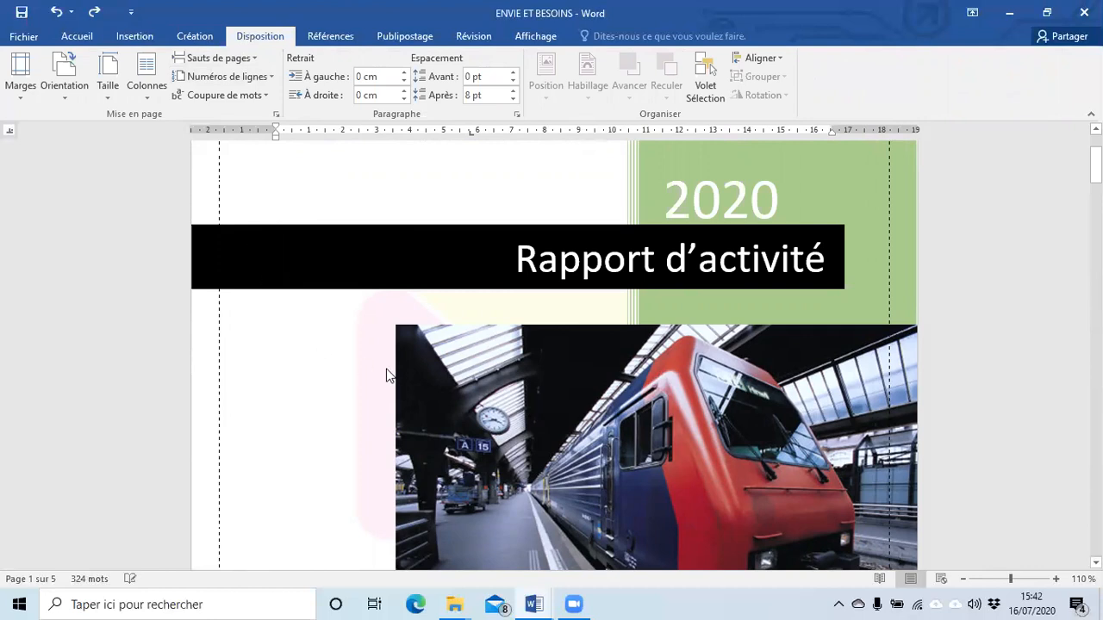
scroll(394, 394, "down", 10)
scroll(32, 202, "up", 3)
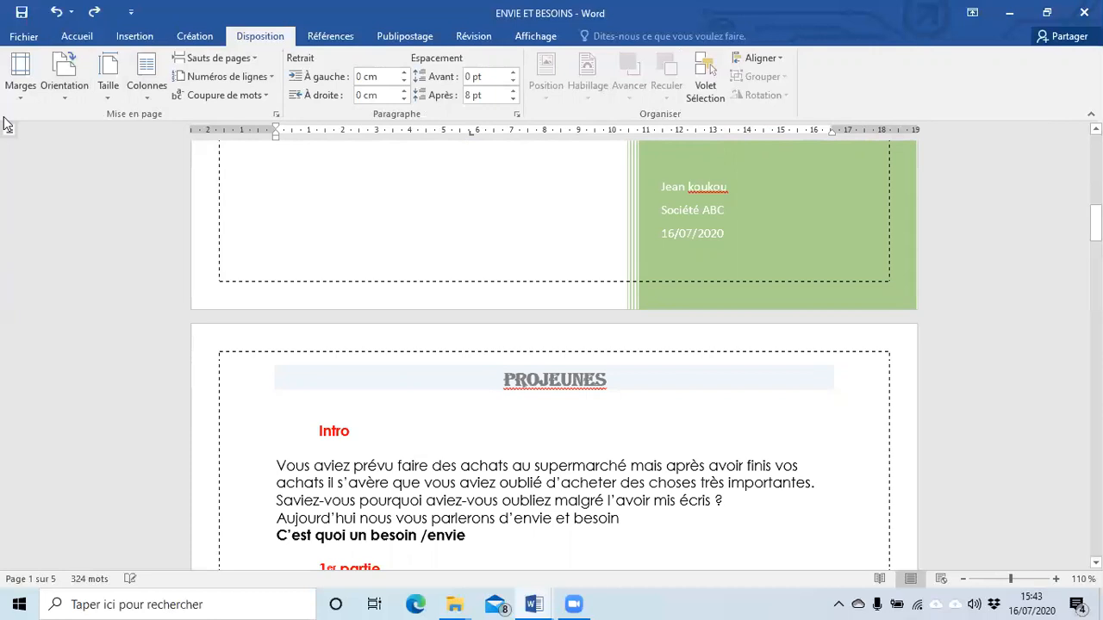
left_click(19, 95)
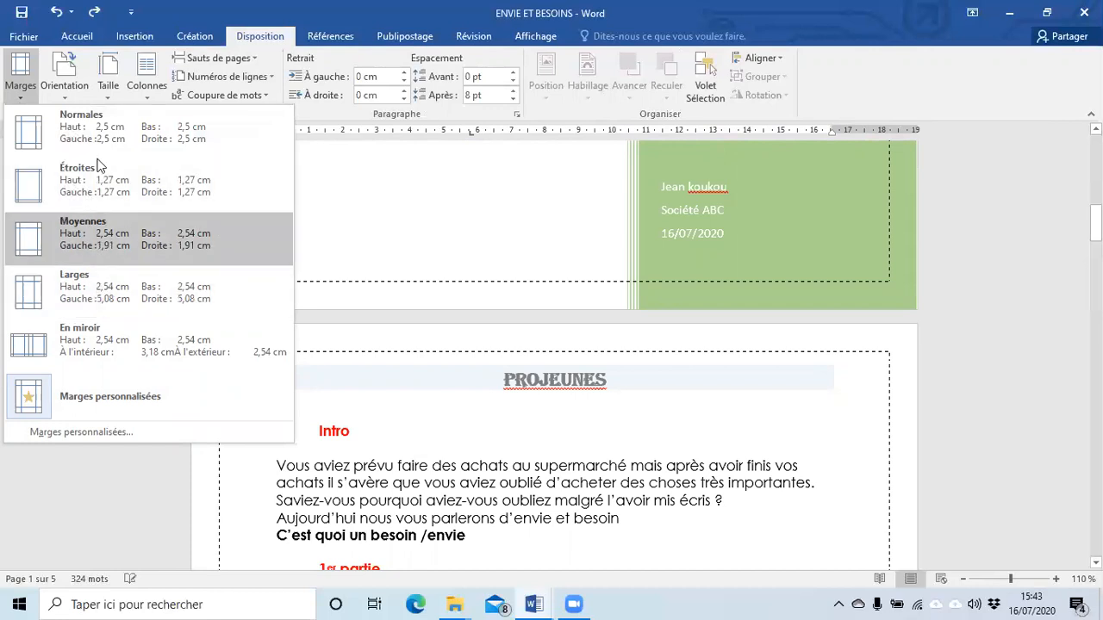
left_click(425, 436)
- Apply the narrow margin preset (Étroites, 1,27 cm on all sides) from the Intro page
scroll(423, 436, "down", 3)
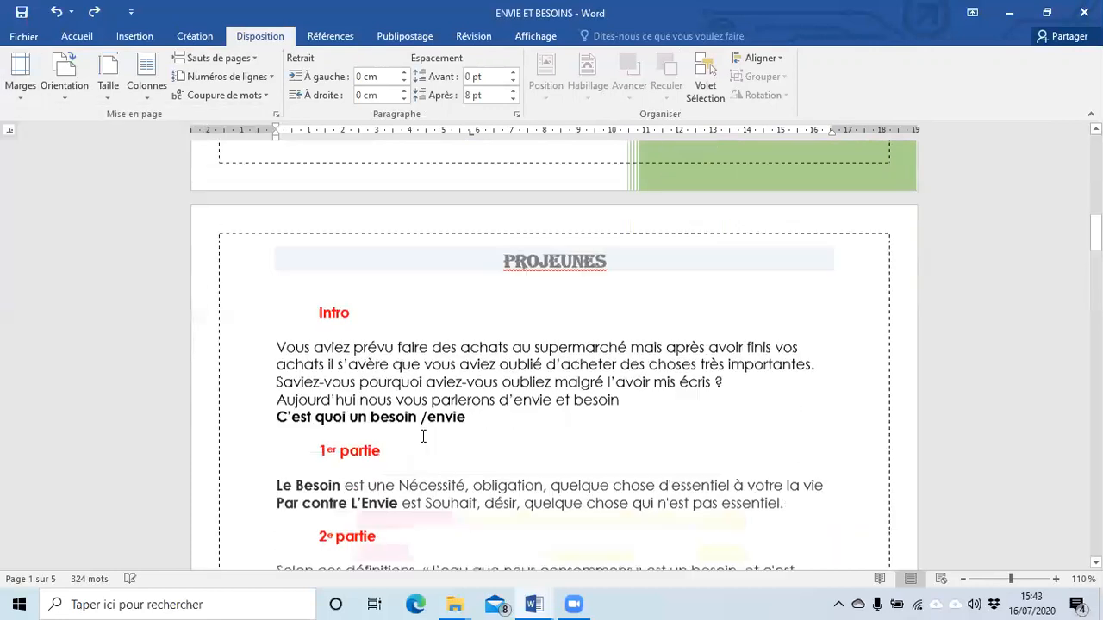
left_click(293, 322)
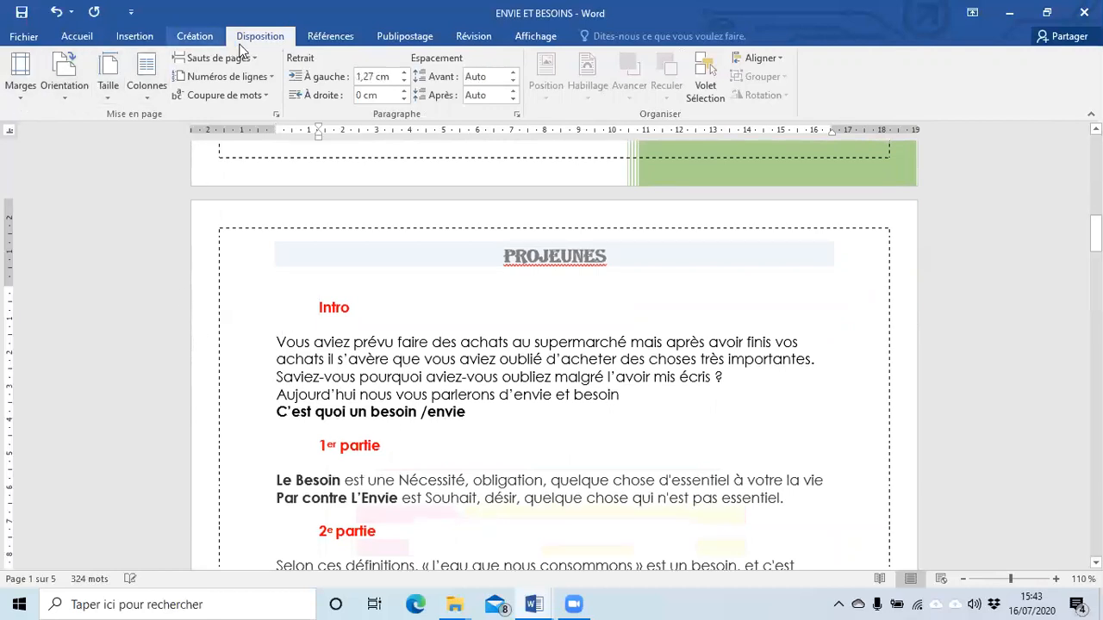
left_click(20, 76)
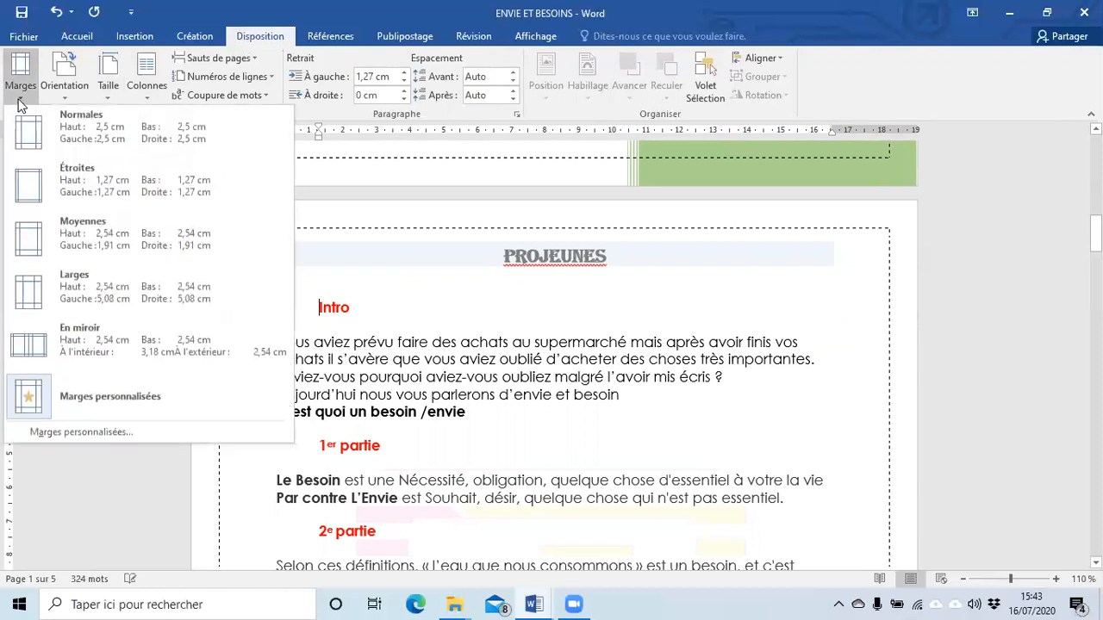
left_click(66, 188)
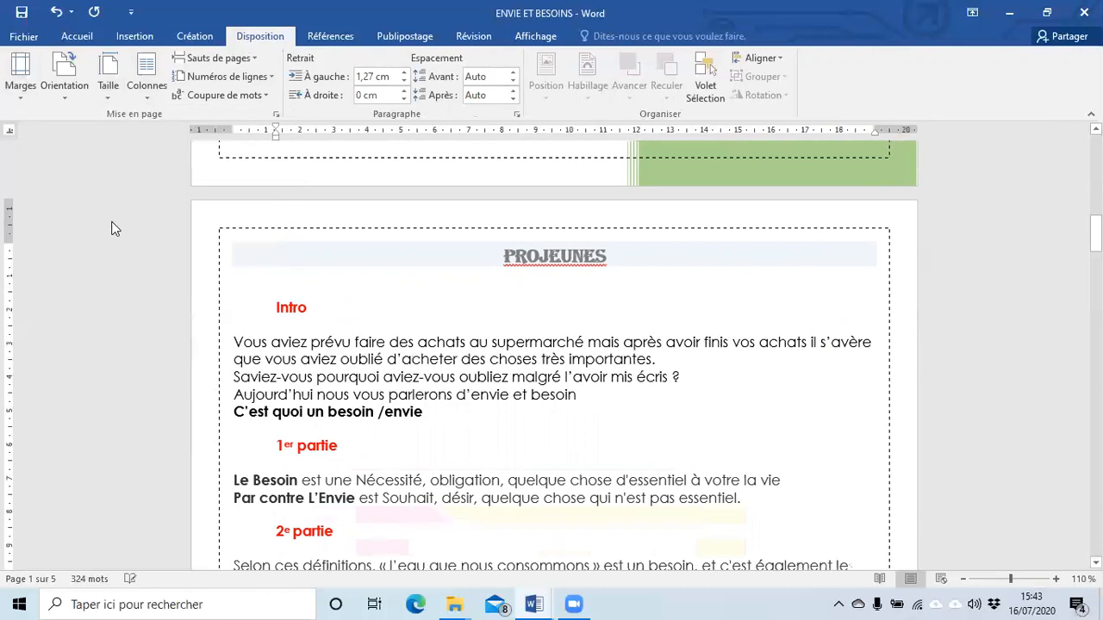
left_click(247, 321)
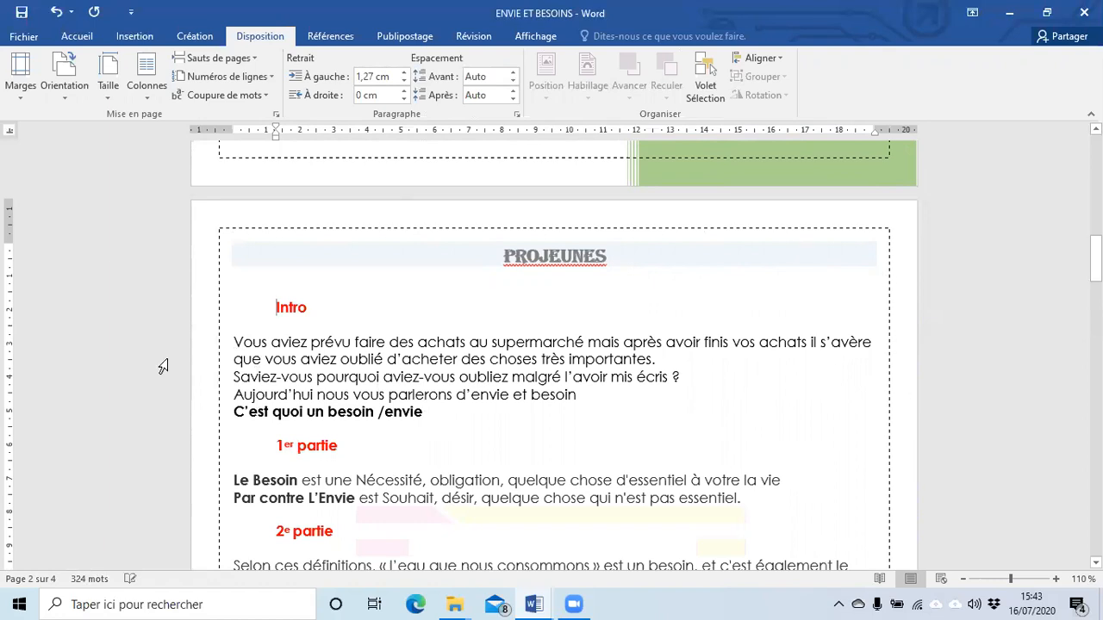
- Set the page margins to the Normales preset, 2,5 cm on all sides
left_click(21, 76)
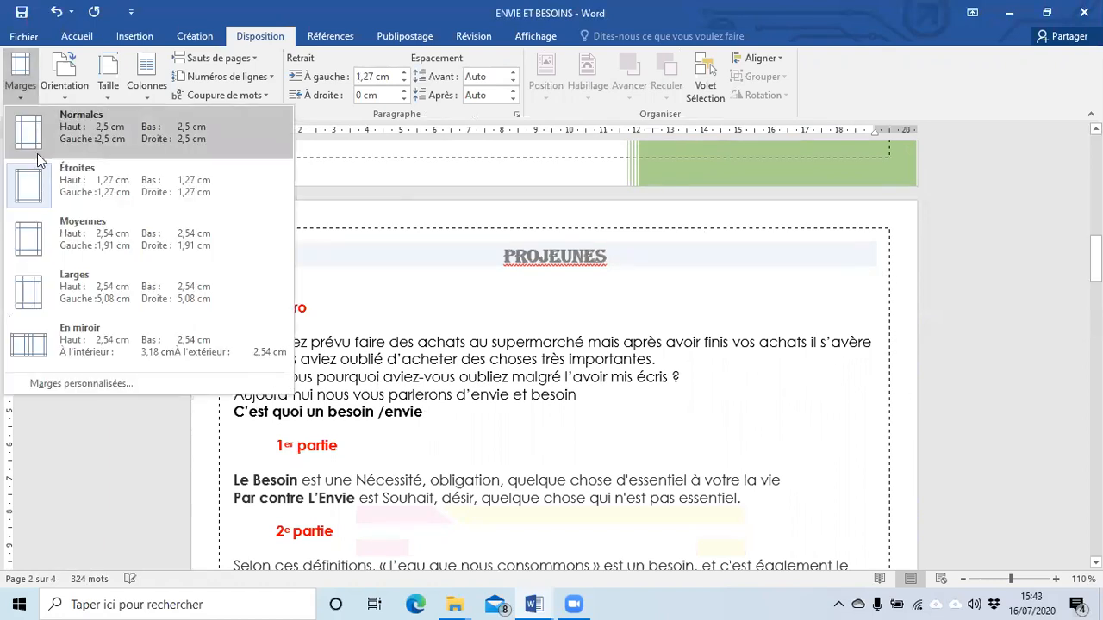
left_click(74, 142)
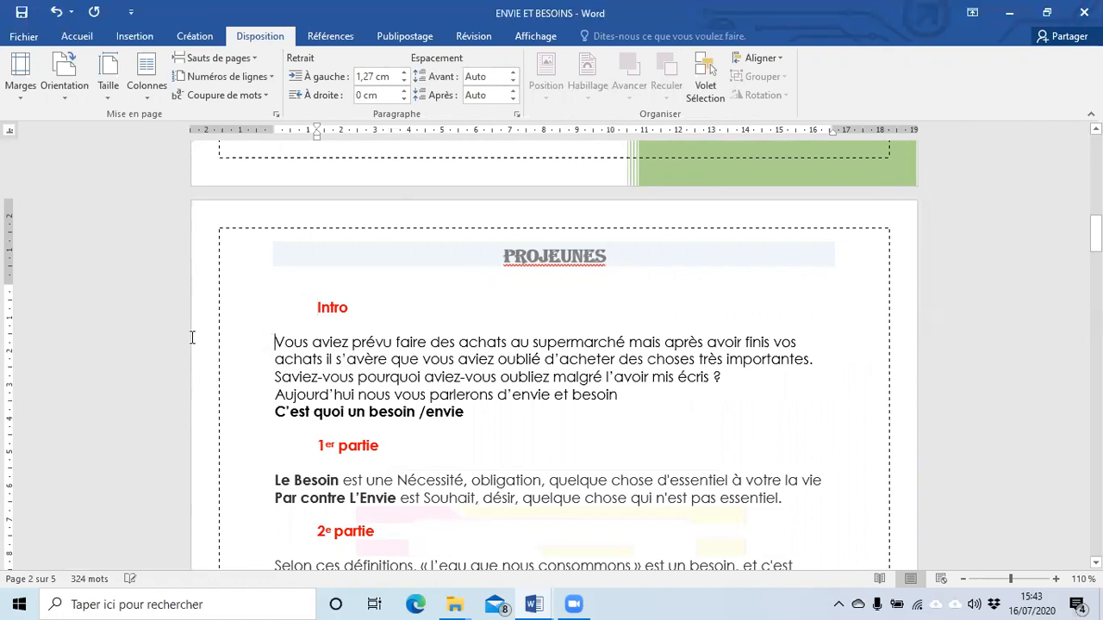
left_click_drag(256, 345, 186, 342)
mouse_move(268, 348)
left_mouse_down()
mouse_move(246, 423)
mouse_move(275, 344)
left_mouse_up()
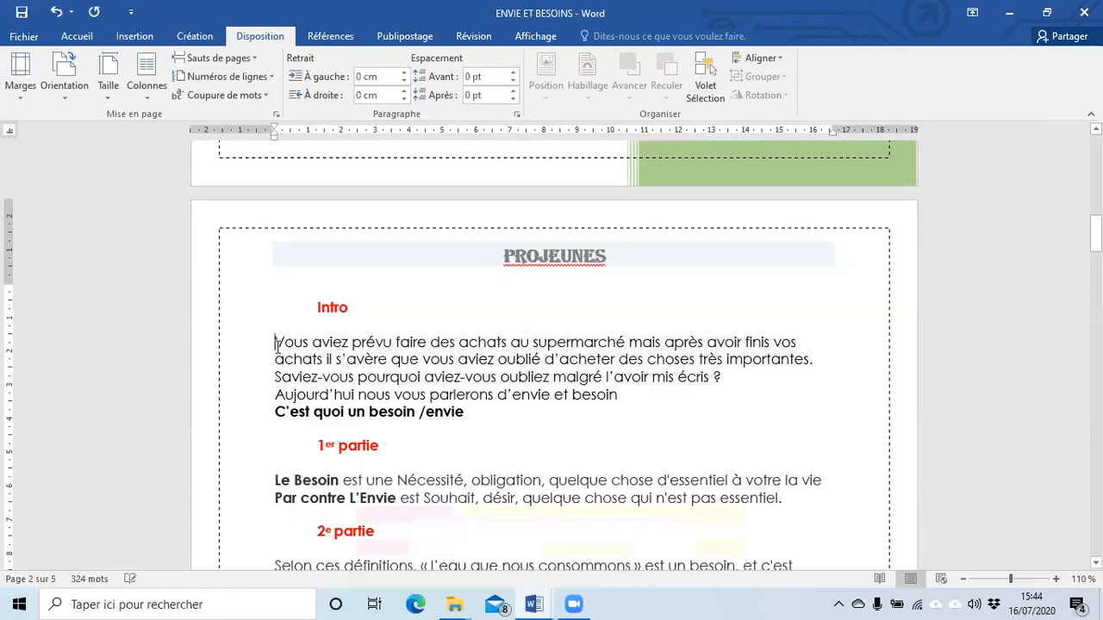
- Switch the margins to Étroites for comparison and set them back to Normales
left_click(26, 96)
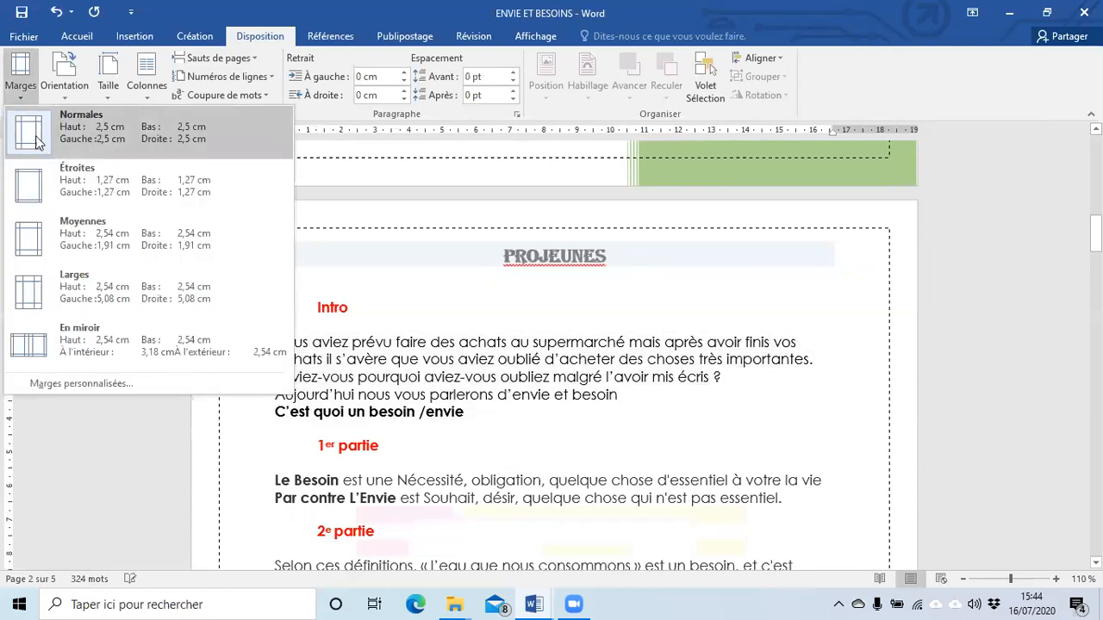
left_click(57, 168)
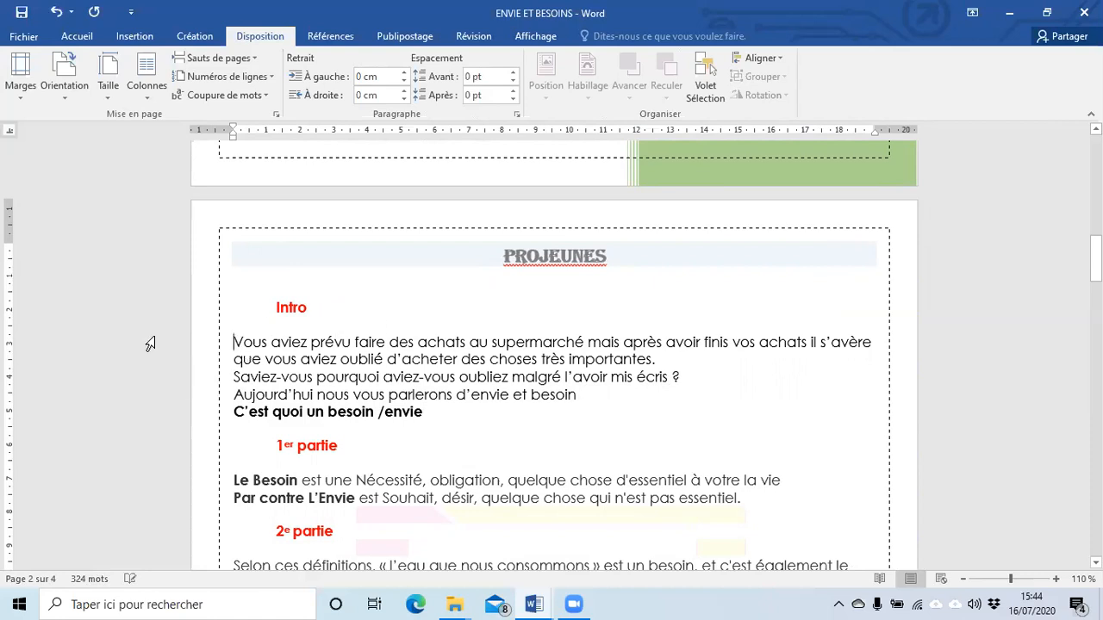
left_click(24, 96)
left_click(63, 138)
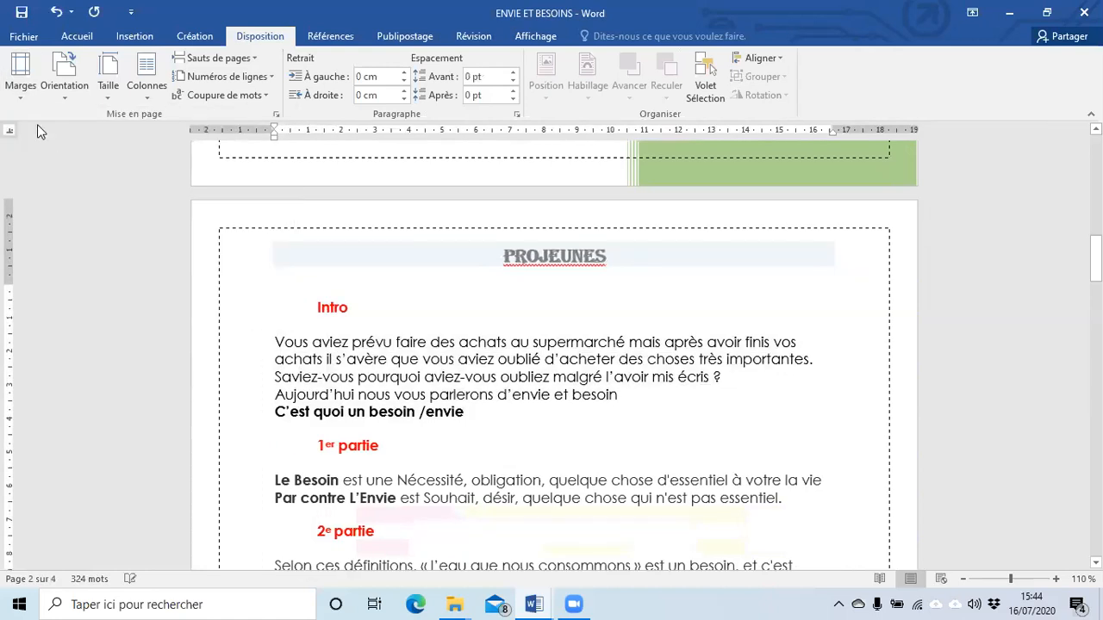
- Look over the other margin presets and the page orientation choices without applying any
left_click(21, 79)
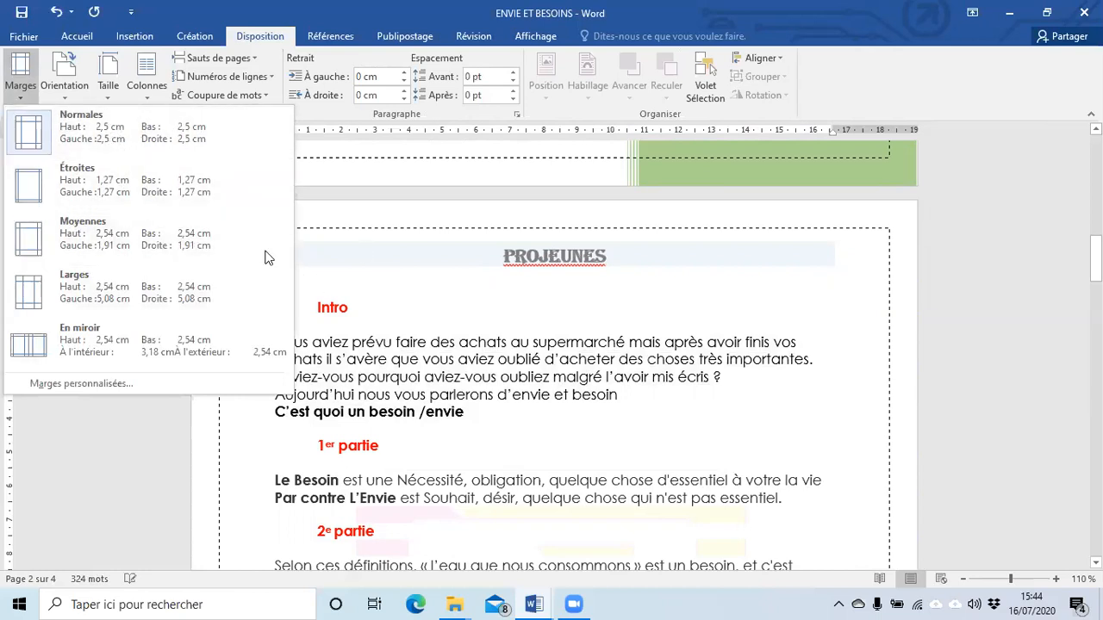
left_click(377, 339)
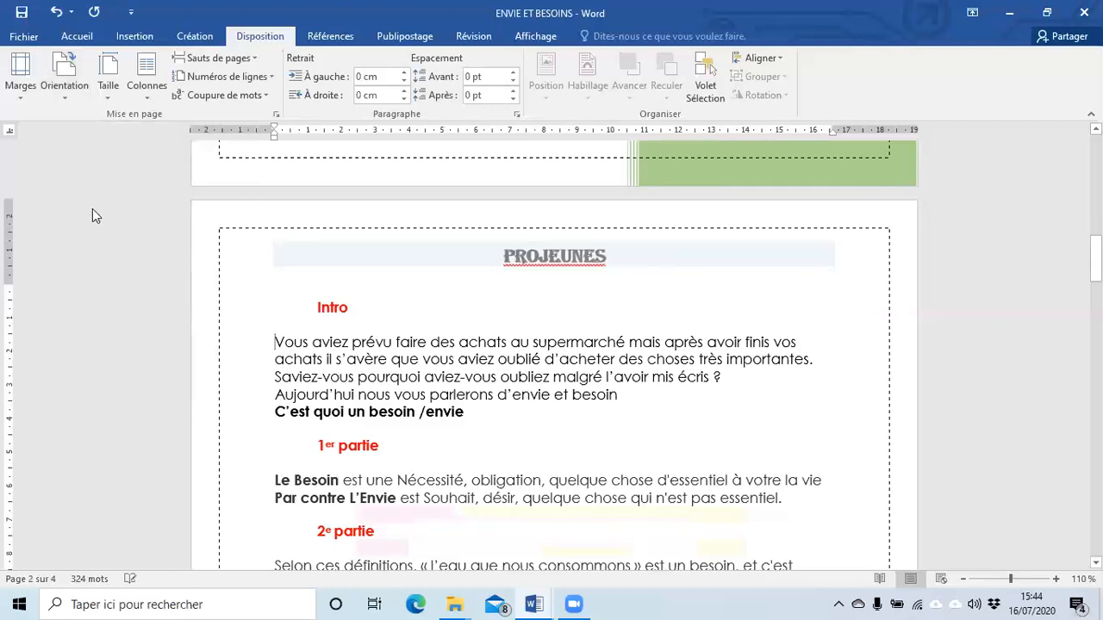
left_click(56, 97)
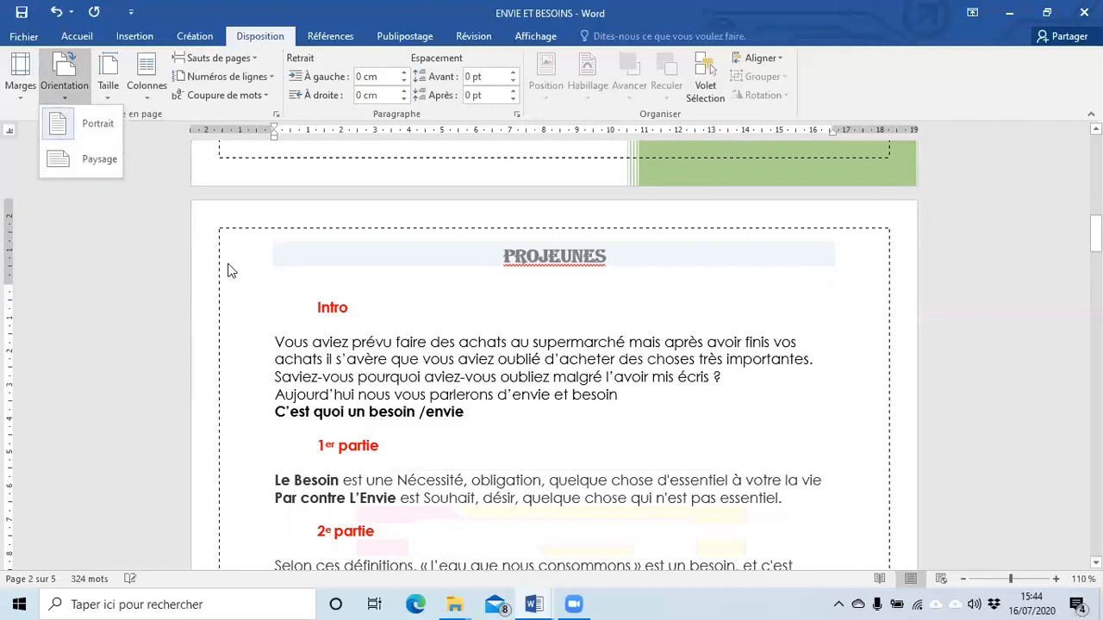
left_click(362, 344)
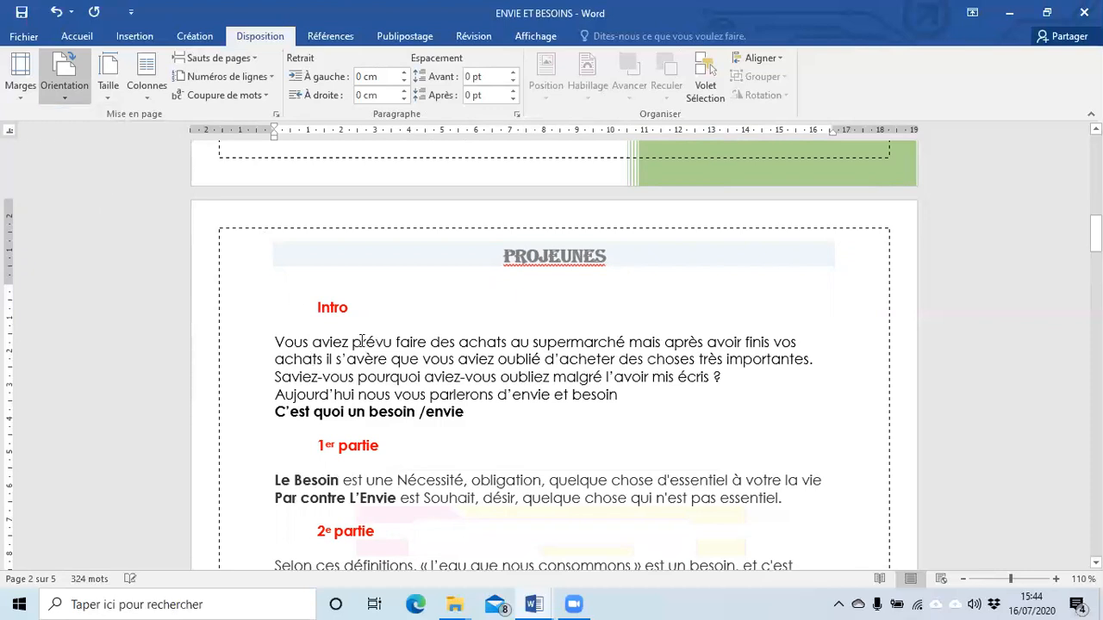
- Change the document's page orientation to landscape (Paysage) and check the resulting pages
left_click(966, 579)
left_click(967, 579)
left_click(966, 579)
left_click(967, 579)
left_click(966, 579)
left_click(967, 578)
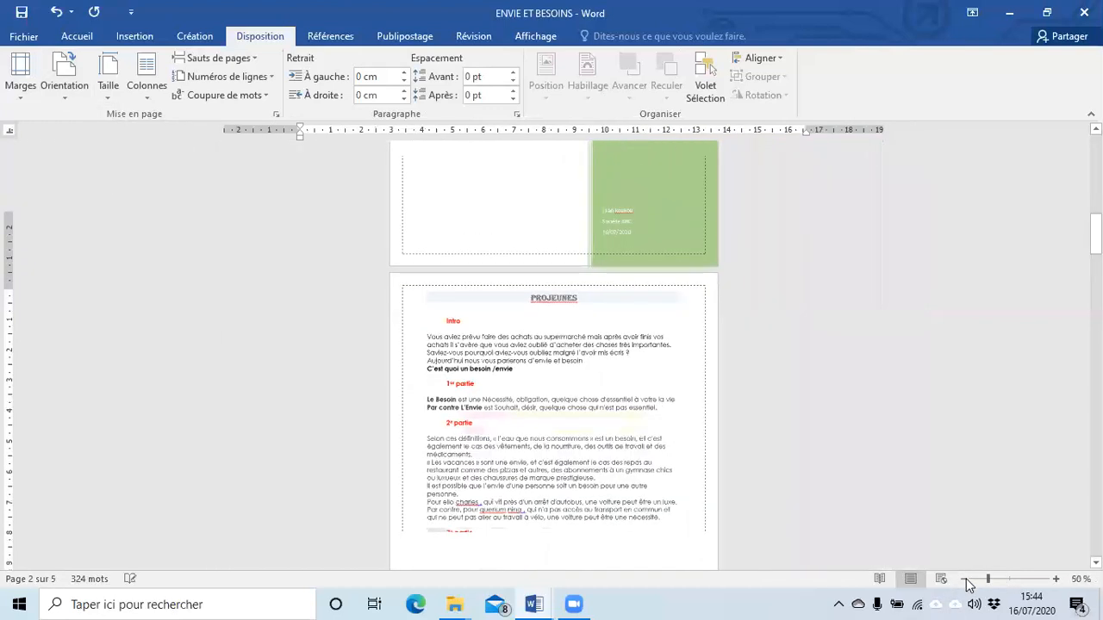
left_click(967, 579)
left_click(967, 579)
scroll(755, 475, "down", 5)
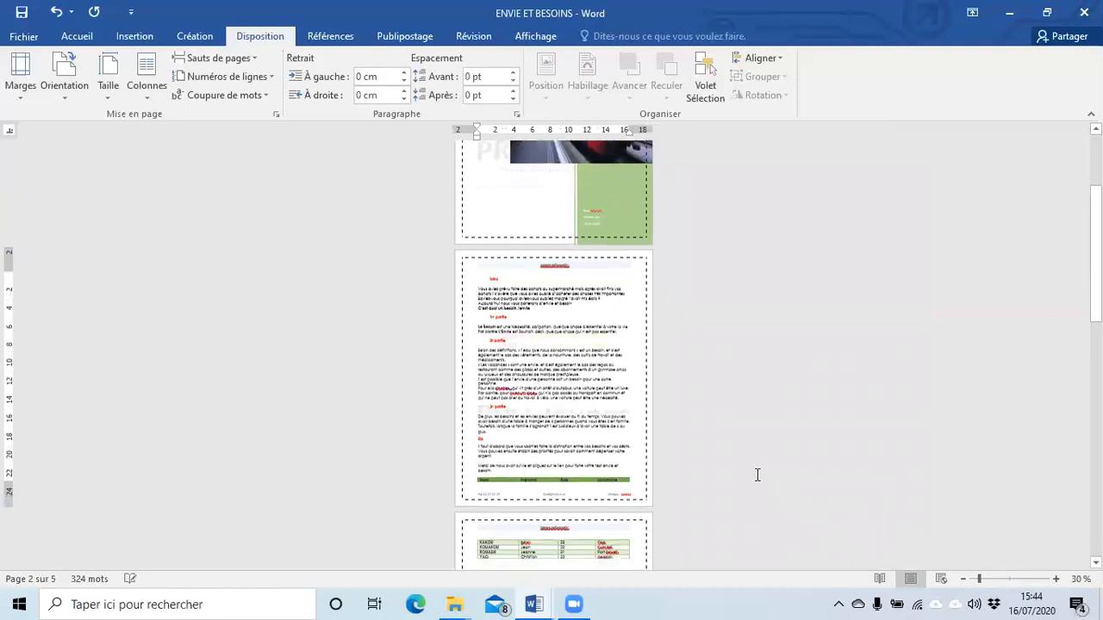
left_click(63, 100)
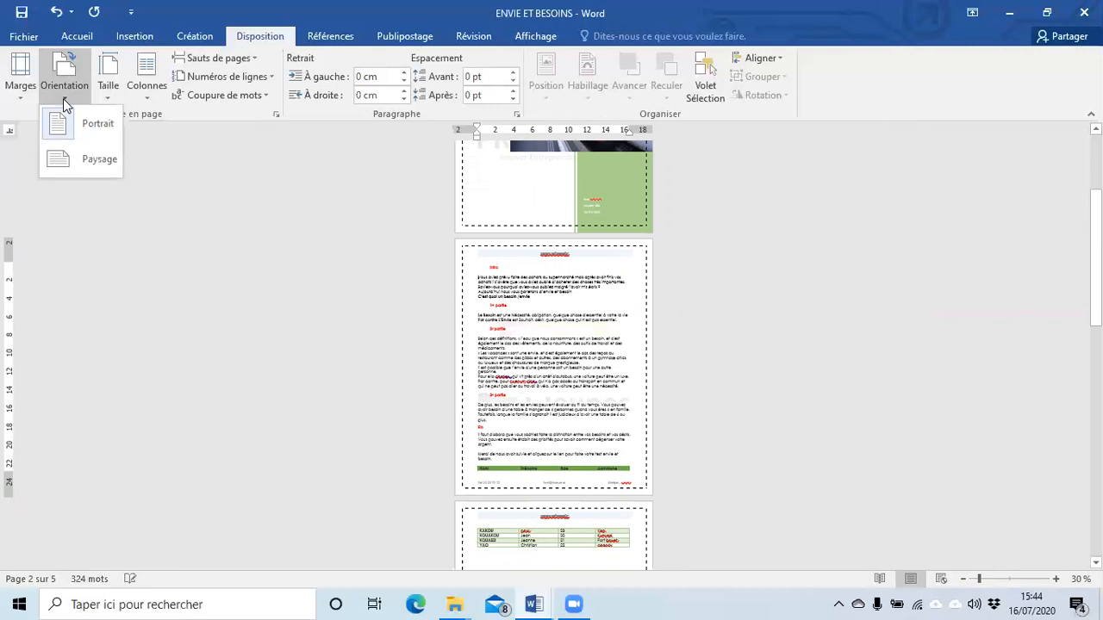
left_click(81, 172)
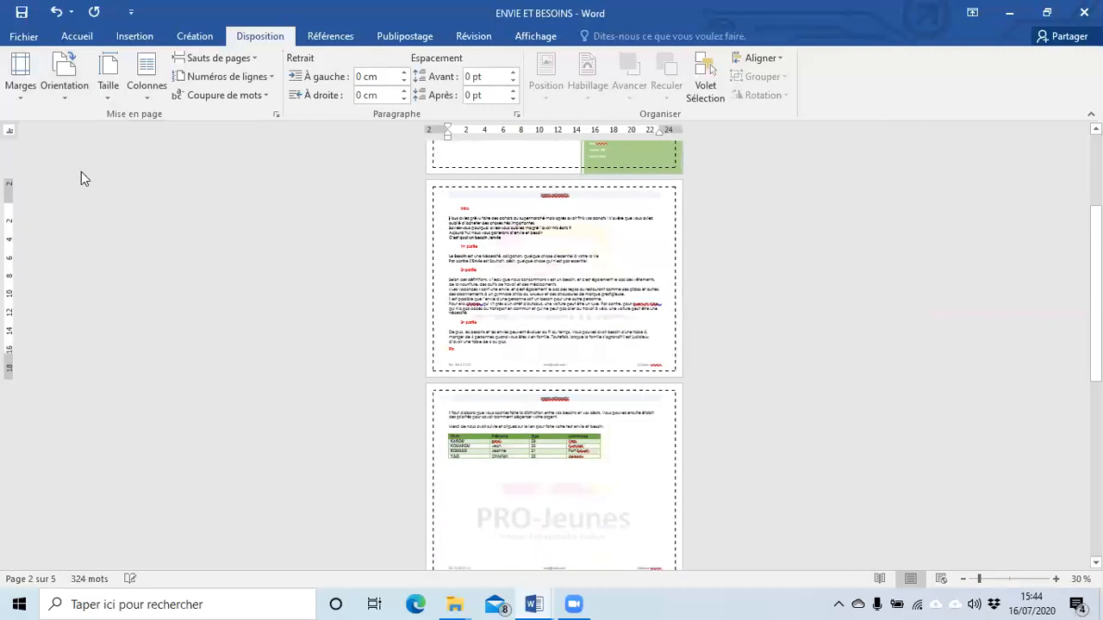
scroll(854, 374, "up", 1)
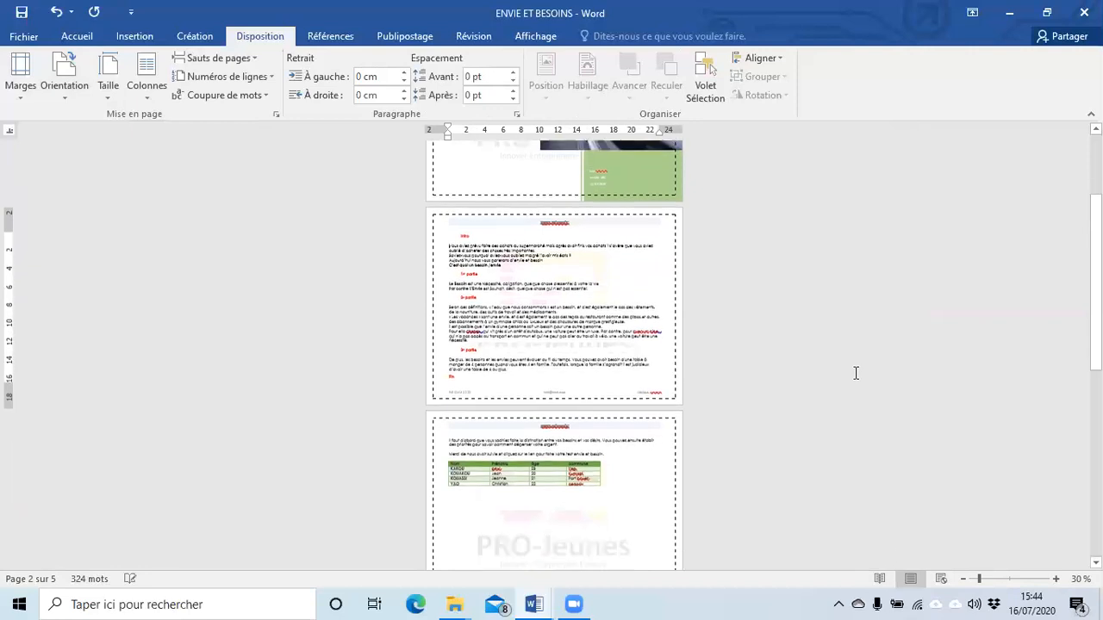
- Check the print preview of the landscape report from the cover to the last page, and return to the document
left_click(1056, 578)
left_click(1056, 579)
left_click(1056, 579)
left_click(1056, 579)
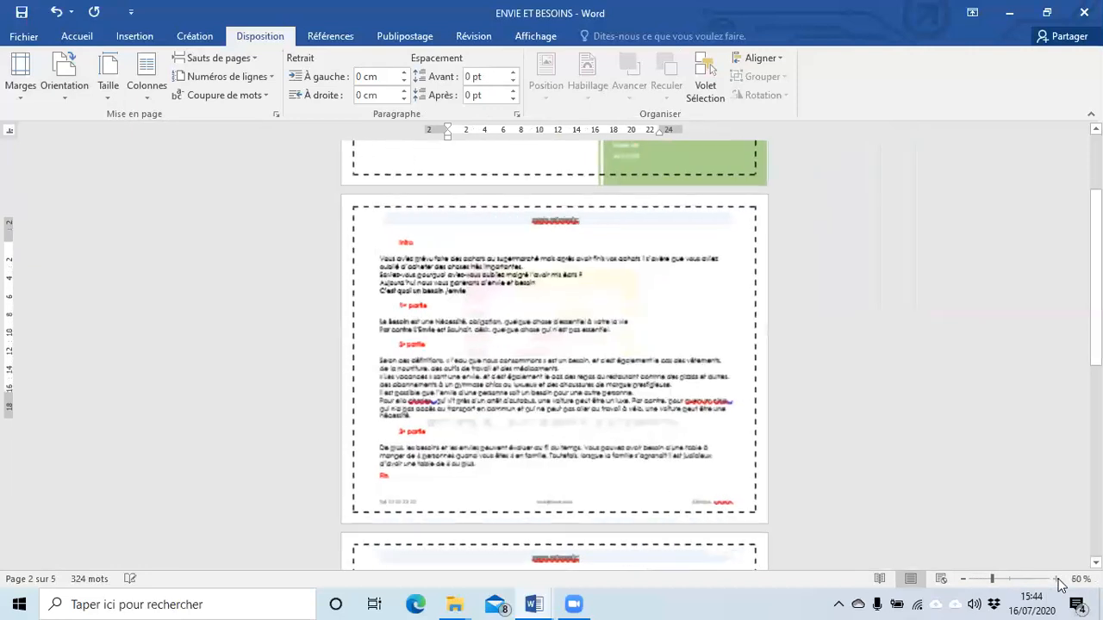
left_click(1056, 579)
left_click(1056, 579)
left_click(1057, 579)
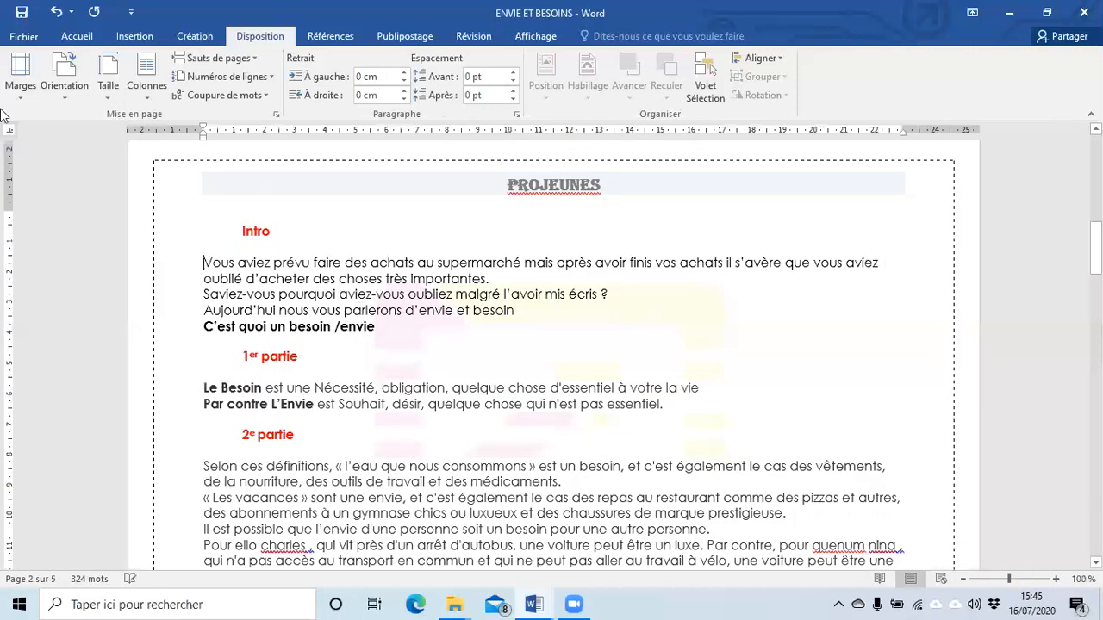
left_click(26, 36)
left_click(42, 231)
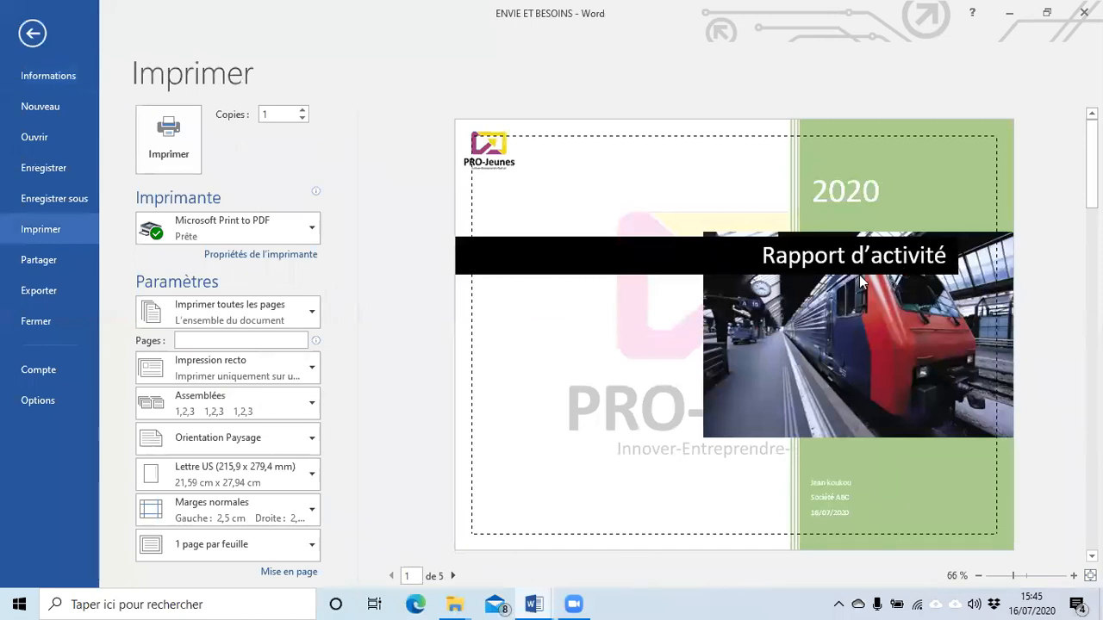
scroll(862, 282, "down", 2)
scroll(861, 282, "down", 2)
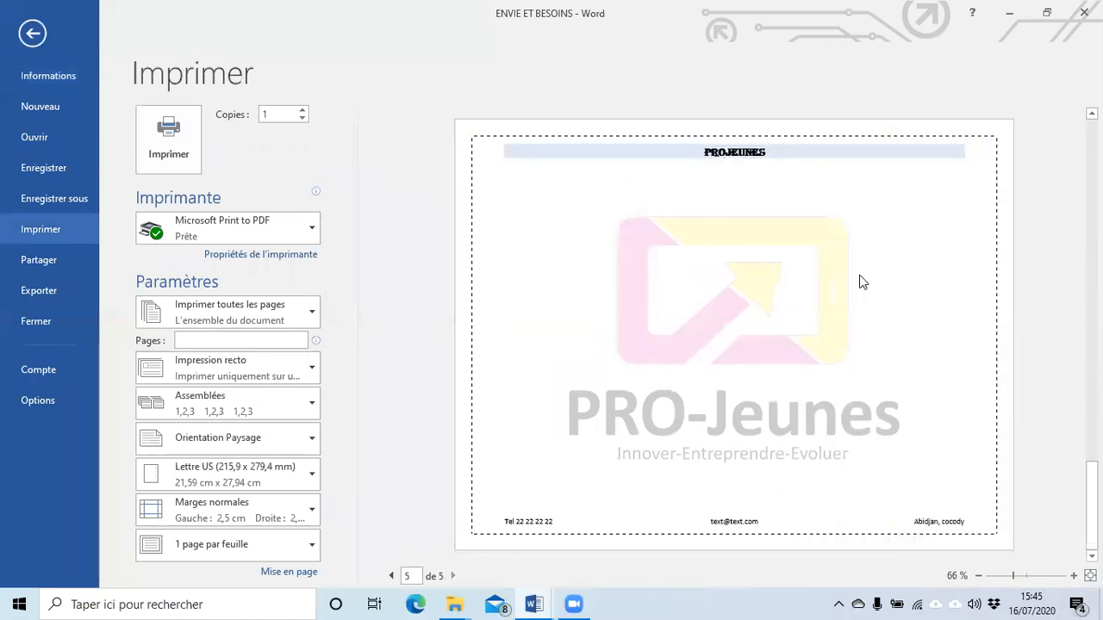
scroll(861, 282, "up", 4)
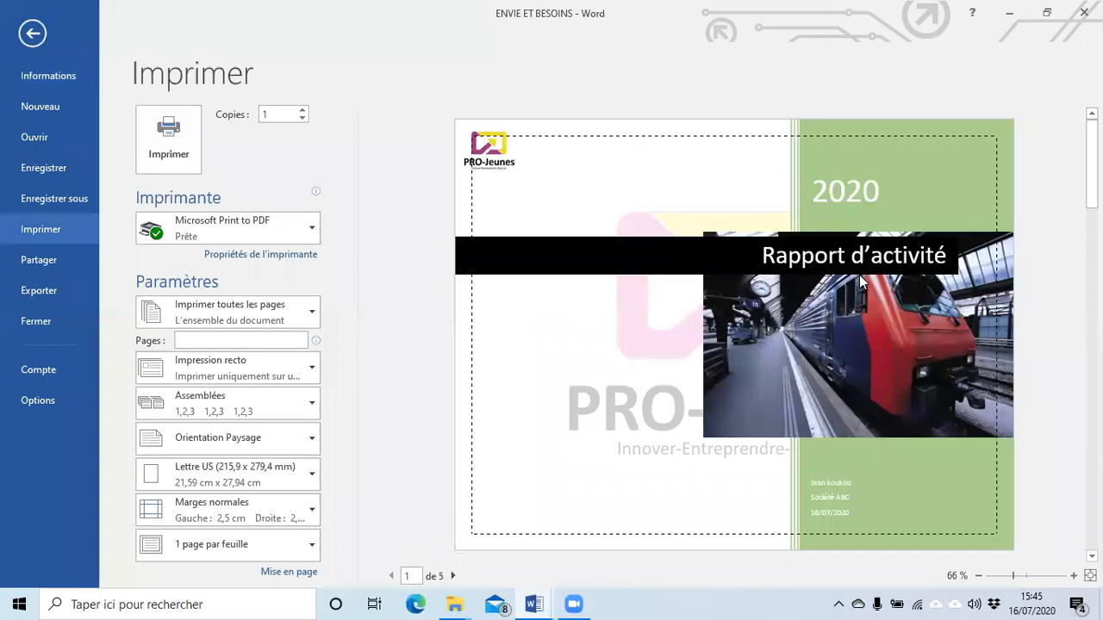
left_click(35, 34)
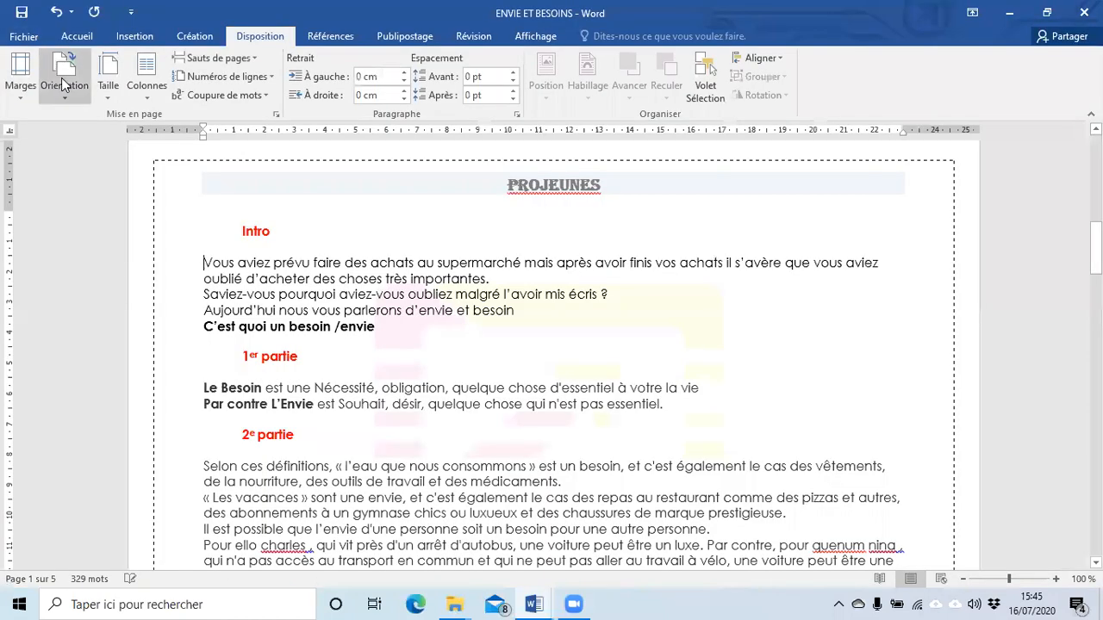
- Set the page orientation to Portrait and look through all pages in the print preview
left_click(63, 101)
left_click(86, 125)
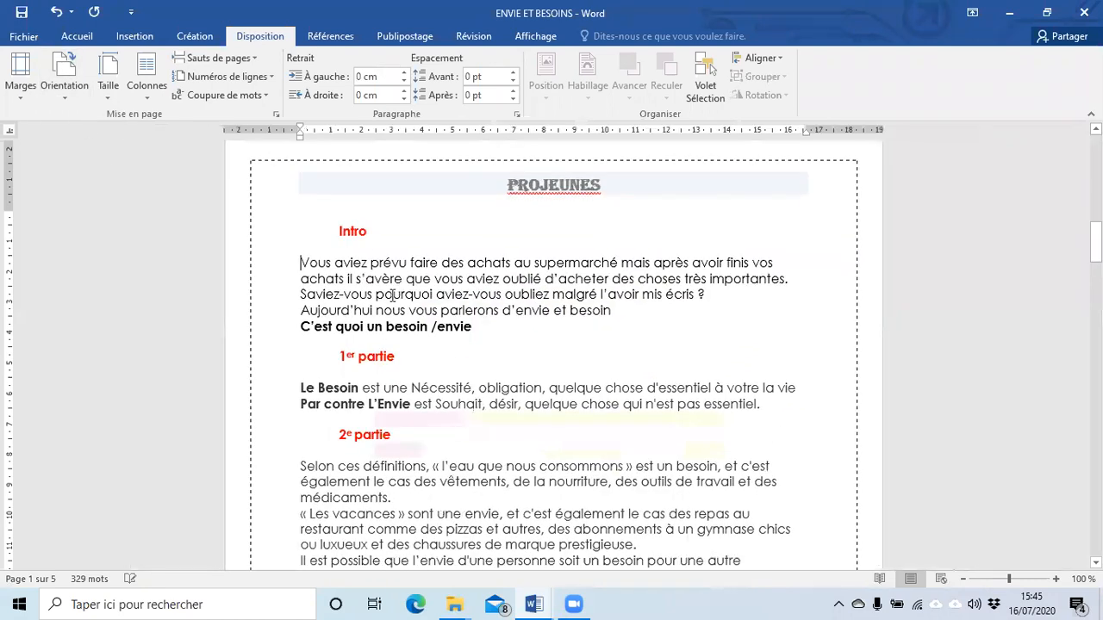
left_click(24, 36)
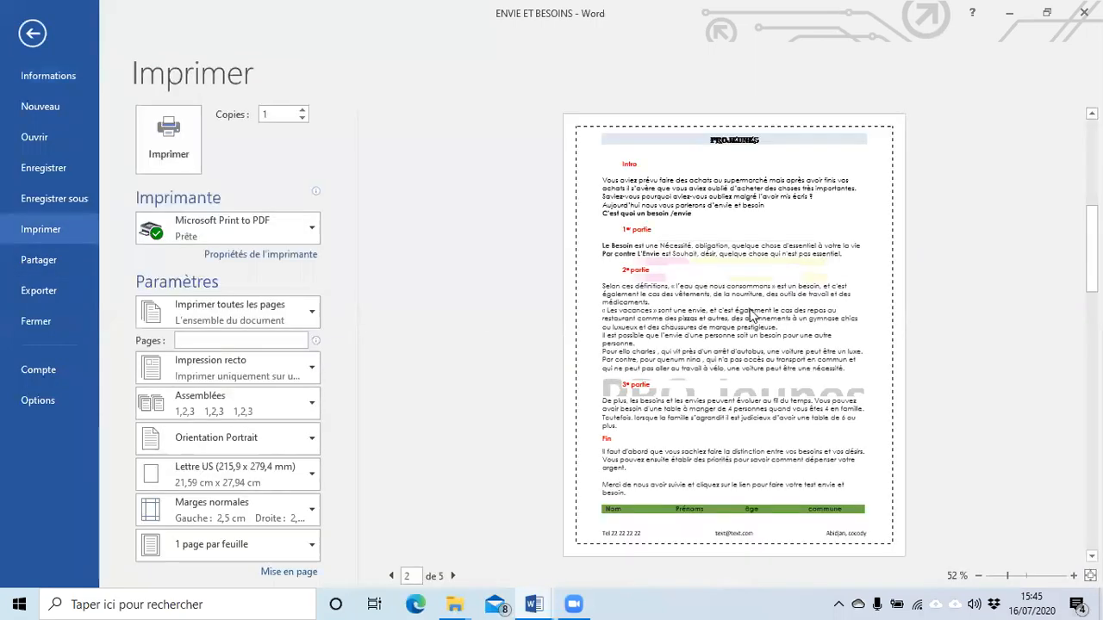
scroll(913, 330, "down", 3)
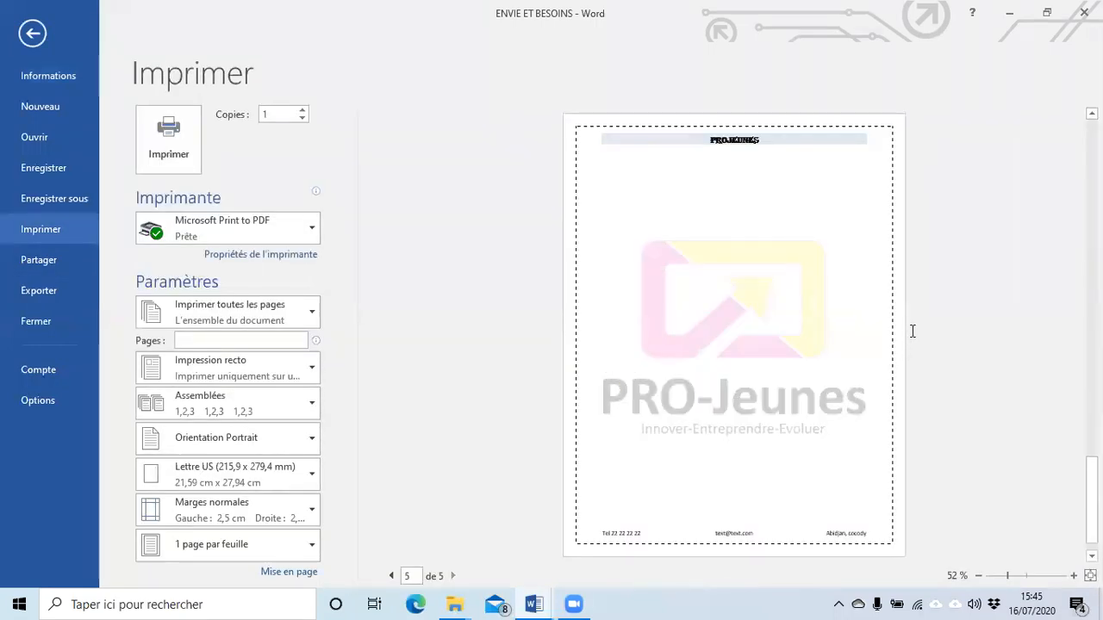
scroll(913, 331, "up", 5)
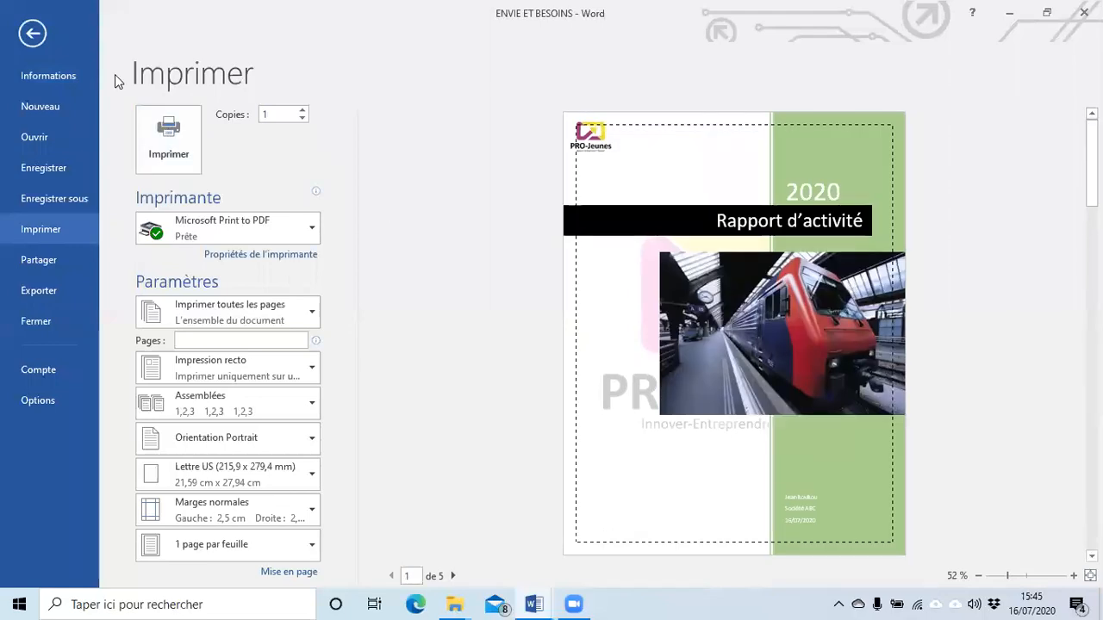
left_click(49, 34)
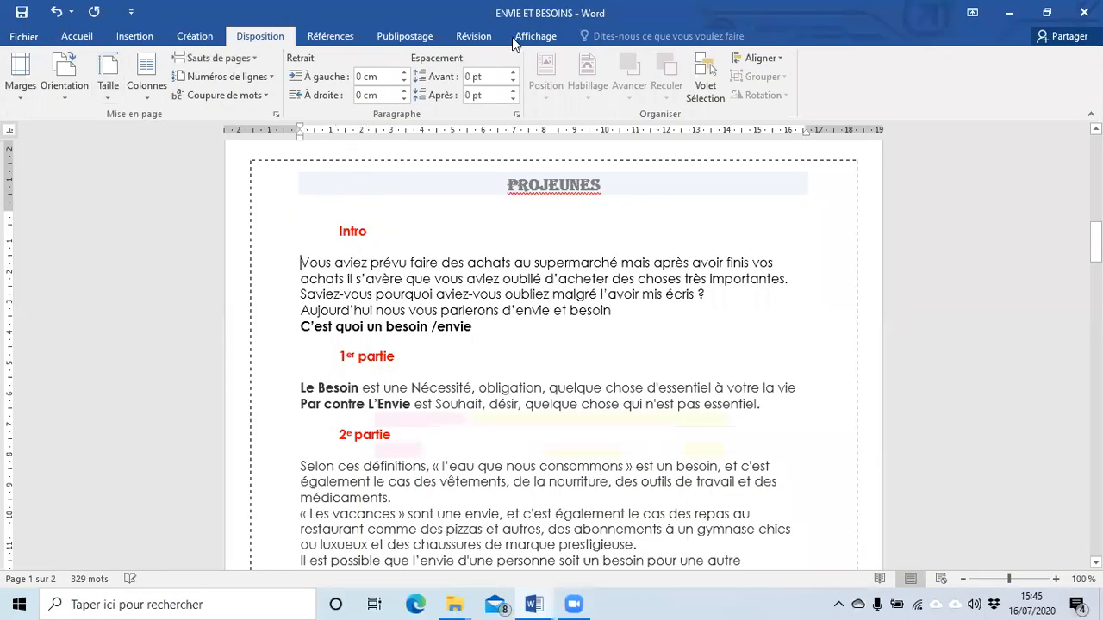
- Show the Navigation pane and browse the report's pages through their thumbnails
left_click(535, 37)
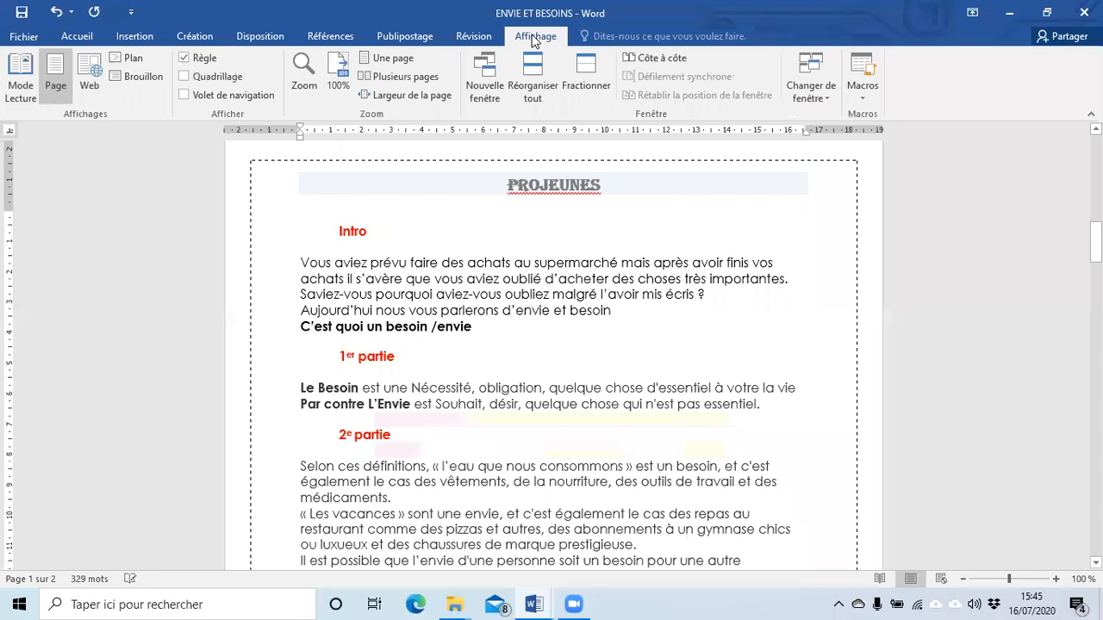
left_click(183, 95)
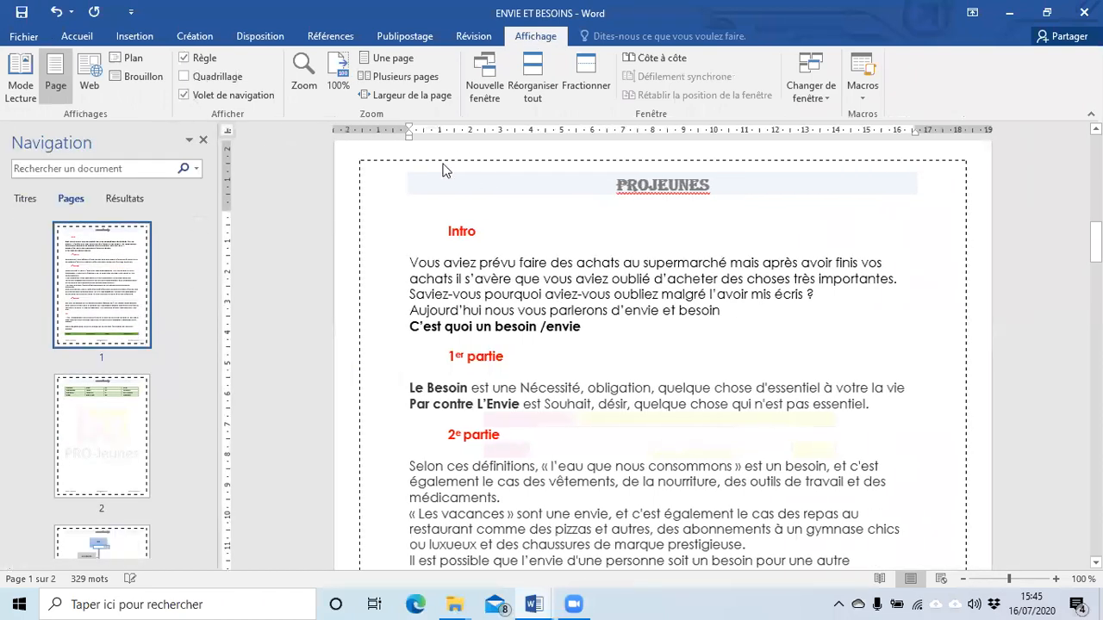
left_click(118, 418)
scroll(123, 391, "down", 3)
left_click(130, 322)
left_click(100, 462)
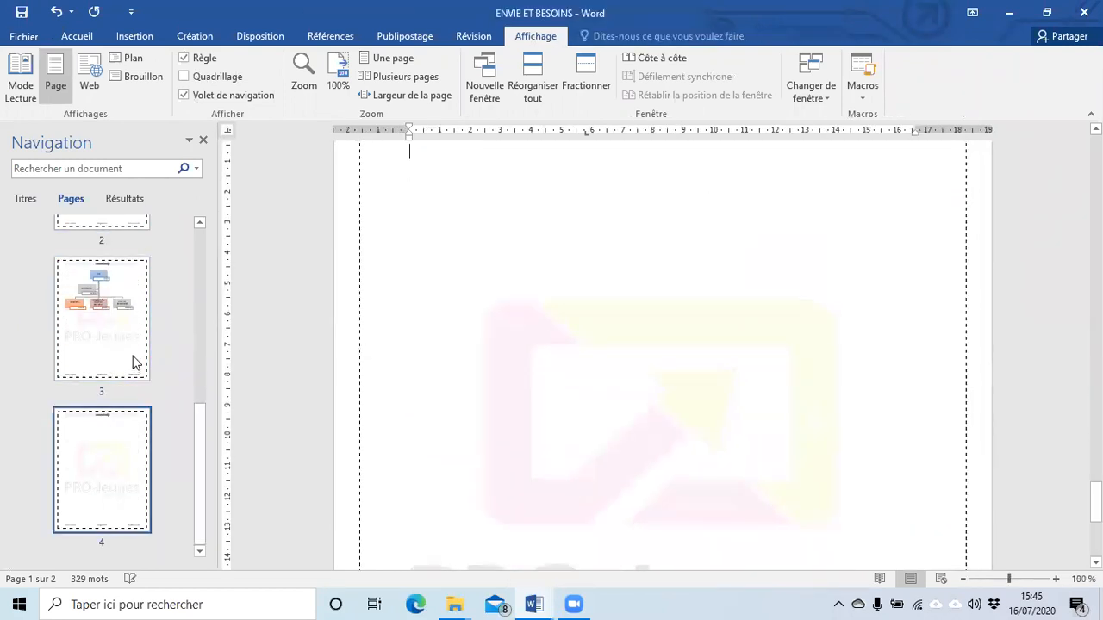
scroll(125, 353, "up", 5)
left_click(120, 341)
left_click(112, 397)
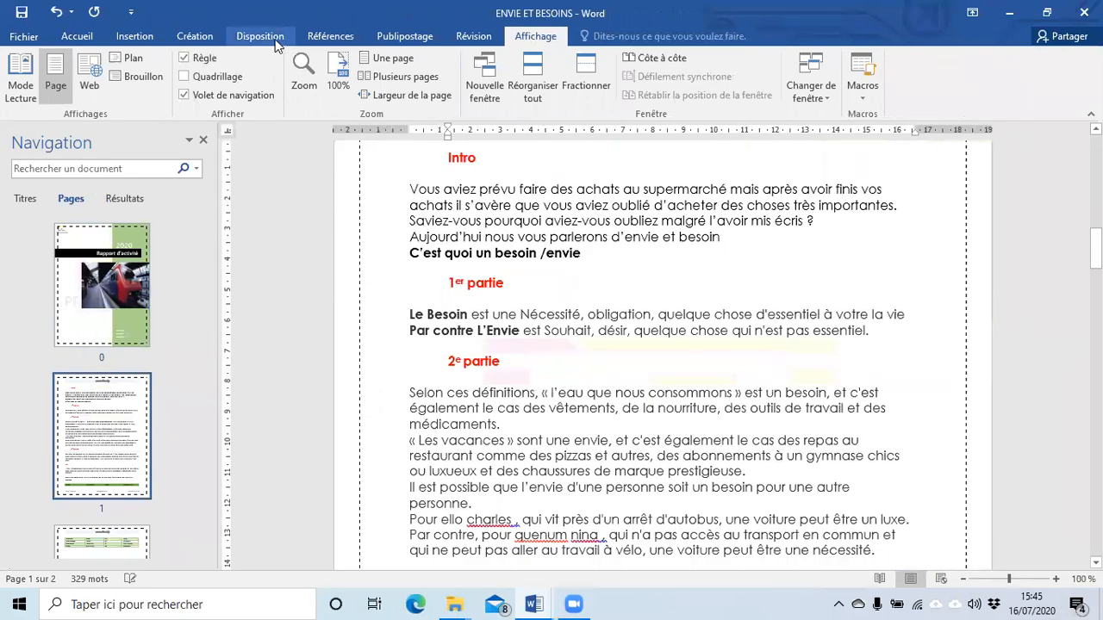
- Try the landscape (Paysage) orientation and compare its effect on the page thumbnails
left_click(276, 41)
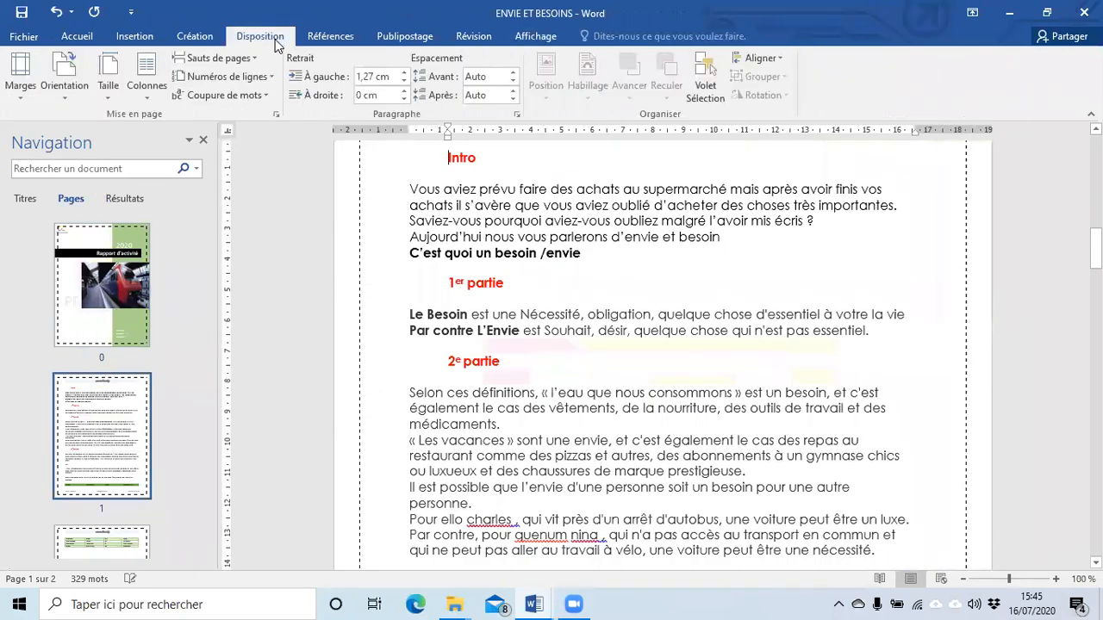
left_click(74, 101)
left_click(91, 163)
scroll(182, 369, "down", 3)
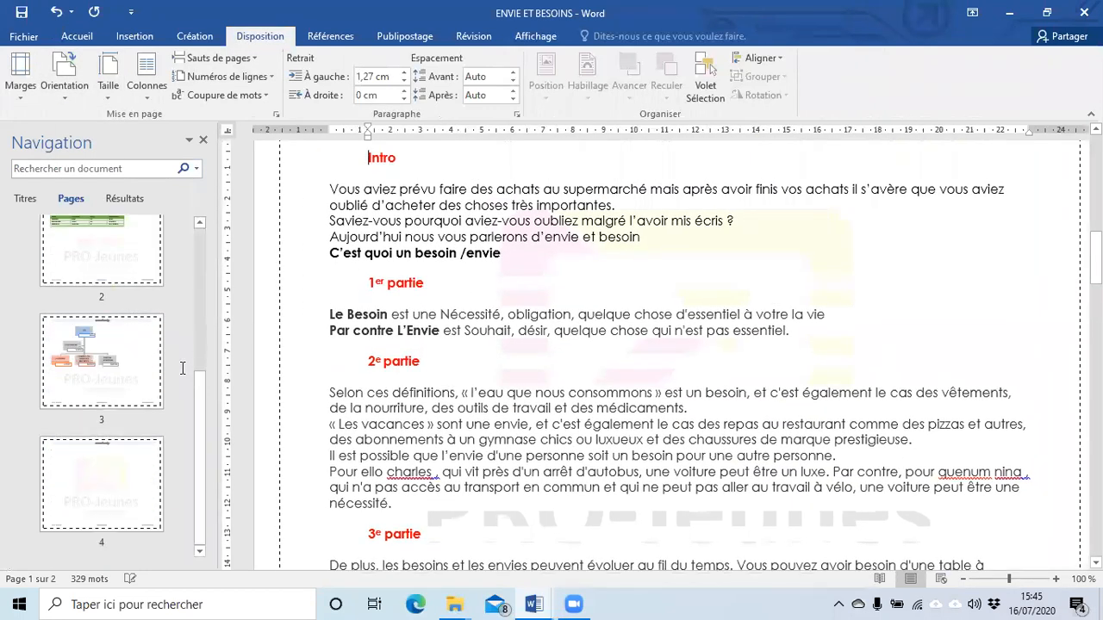
scroll(182, 368, "up", 3)
scroll(181, 367, "down", 3)
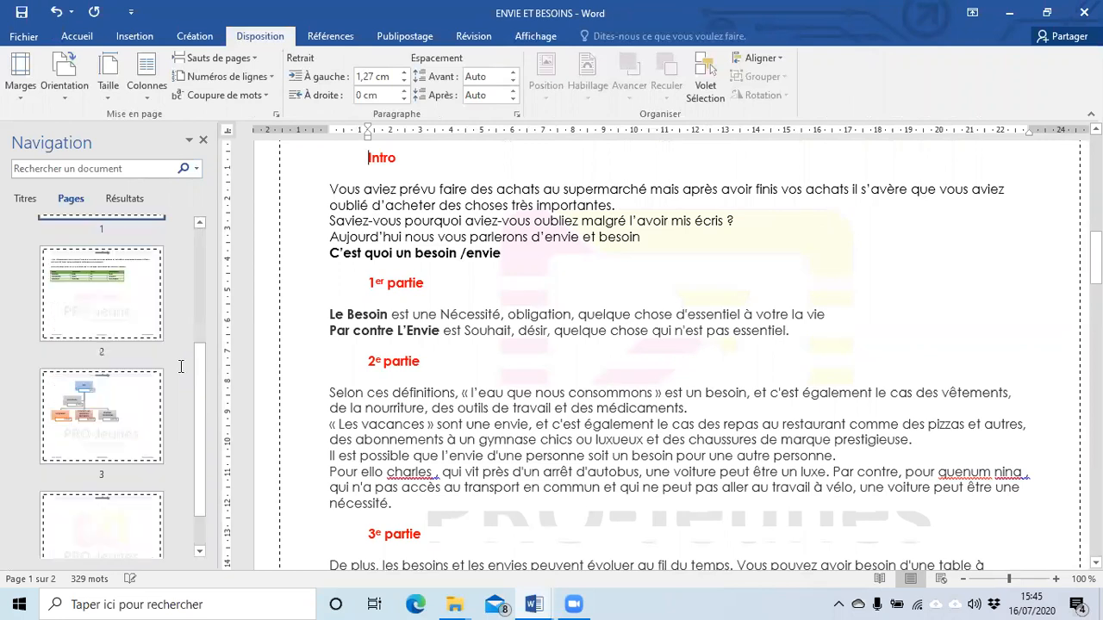
scroll(181, 367, "up", 3)
scroll(181, 367, "down", 3)
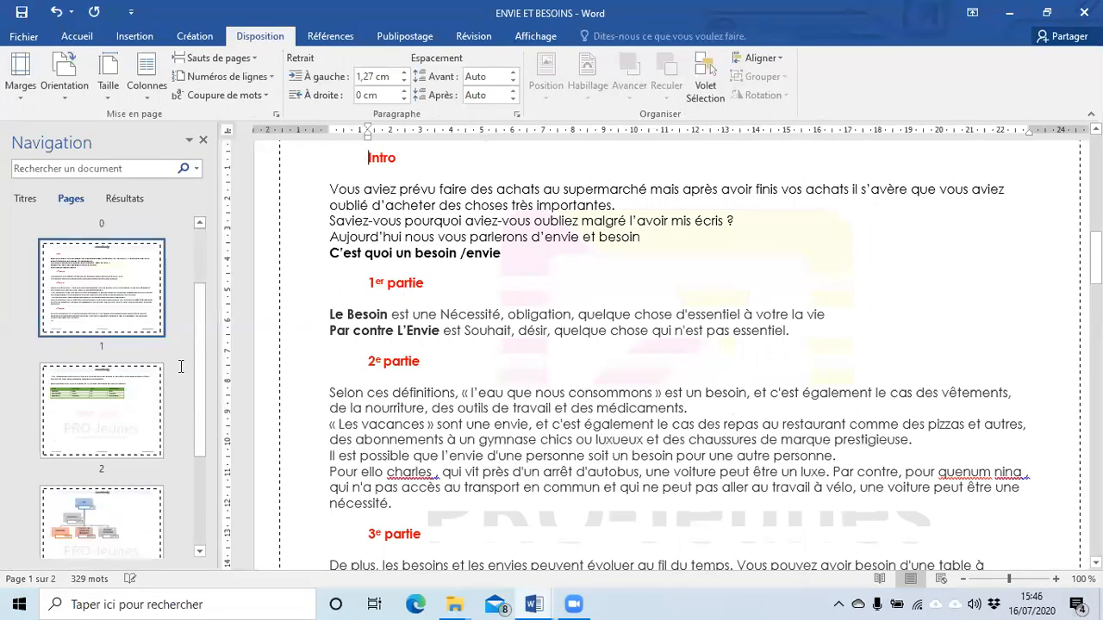
scroll(181, 367, "up", 3)
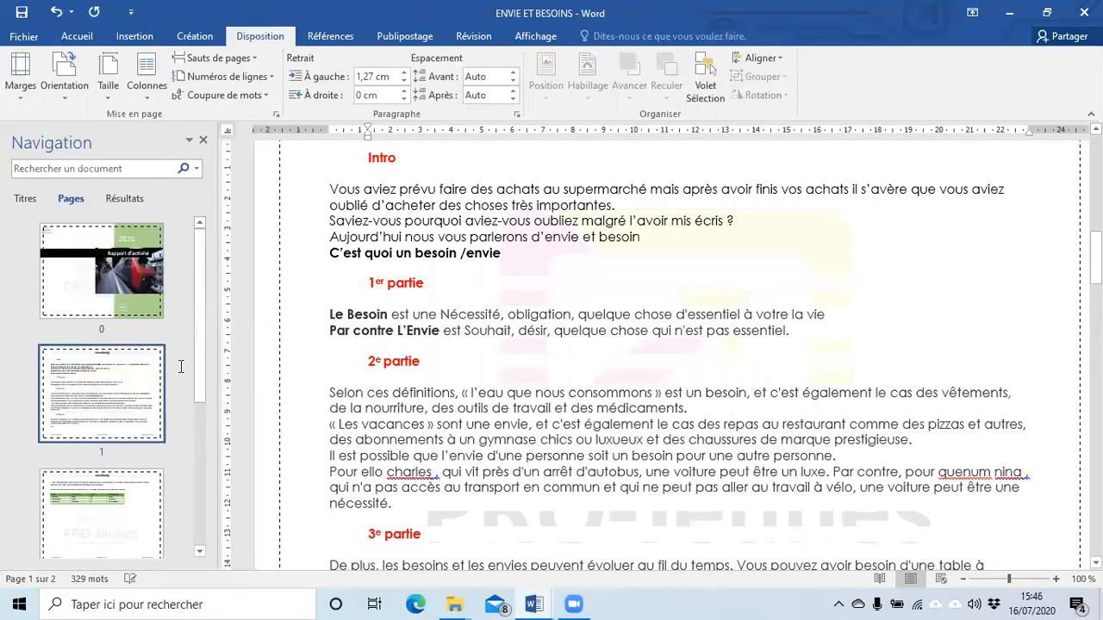
- Set the page orientation back to Portrait and close the Navigation pane
left_click(69, 98)
left_click(78, 127)
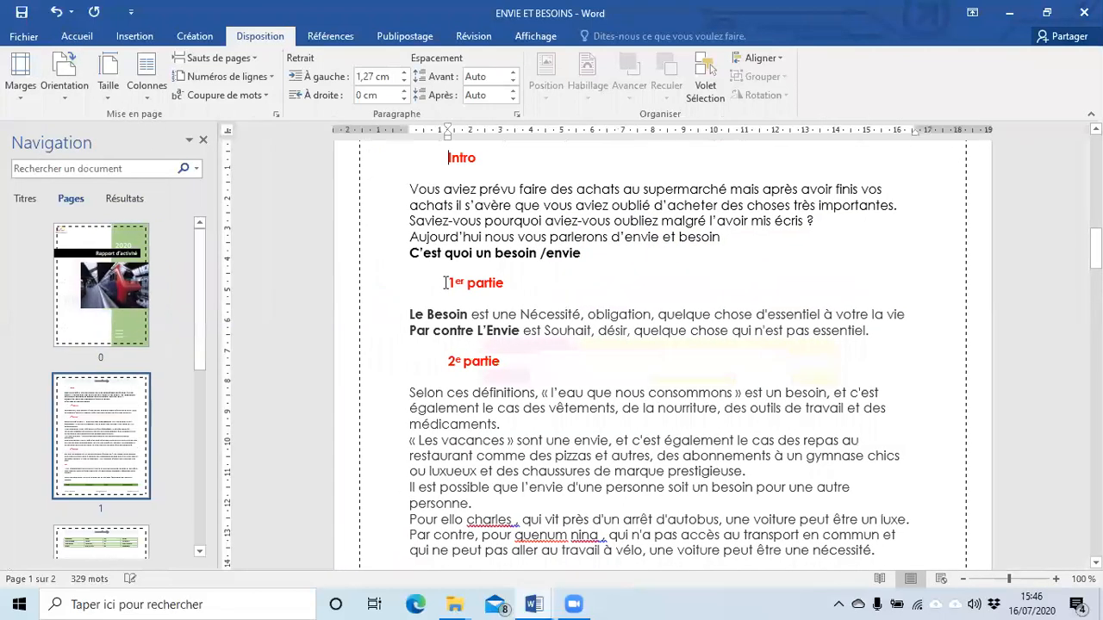
scroll(524, 299, "up", 10)
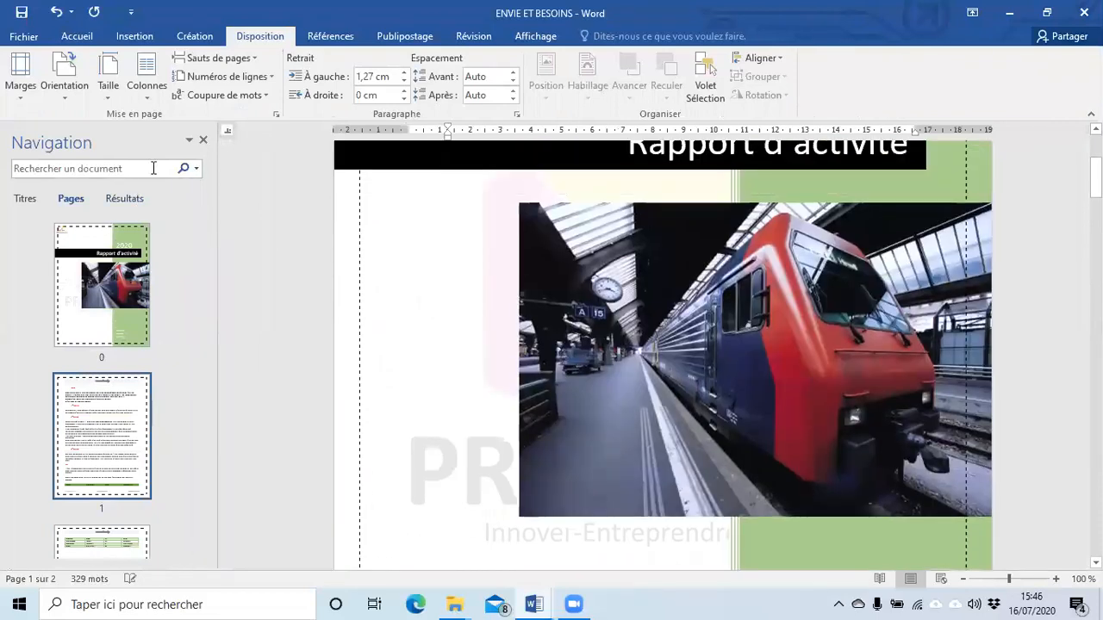
left_click(203, 141)
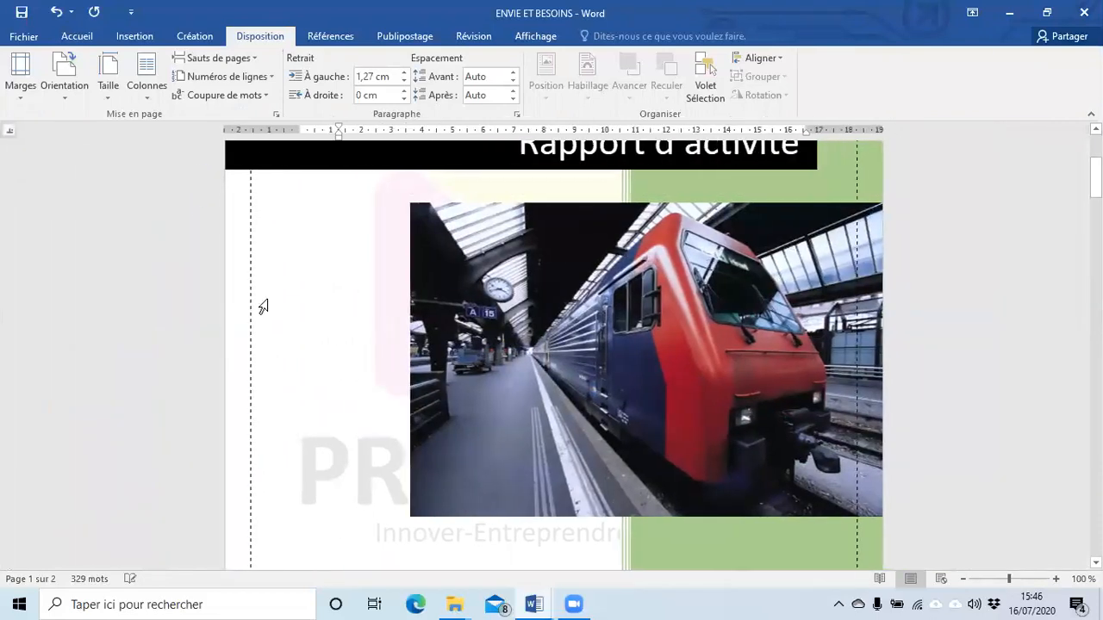
- Try the B4 (JIS) paper size, 25,7 x 36,4 cm, on the report and undo it
scroll(960, 308, "down", 10)
scroll(954, 310, "down", 2)
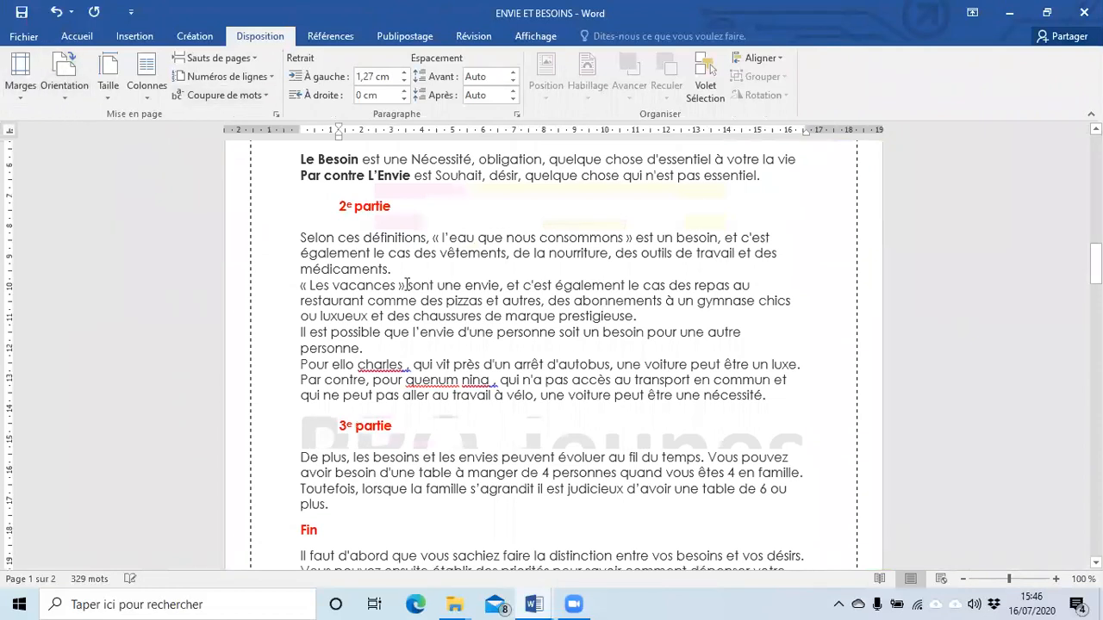
left_click(114, 102)
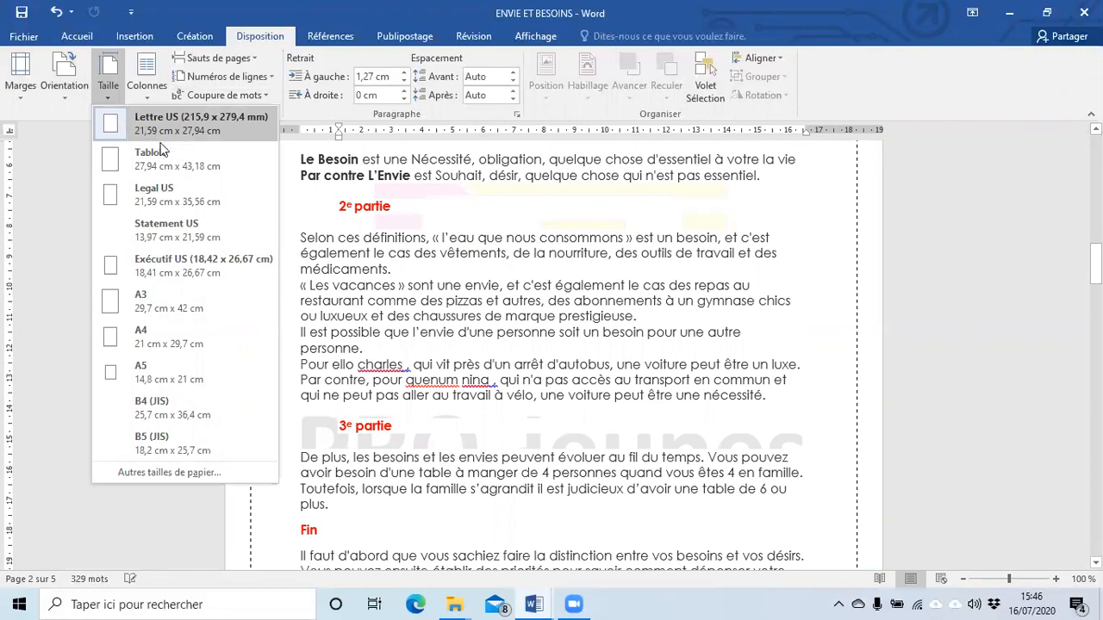
left_click(151, 407)
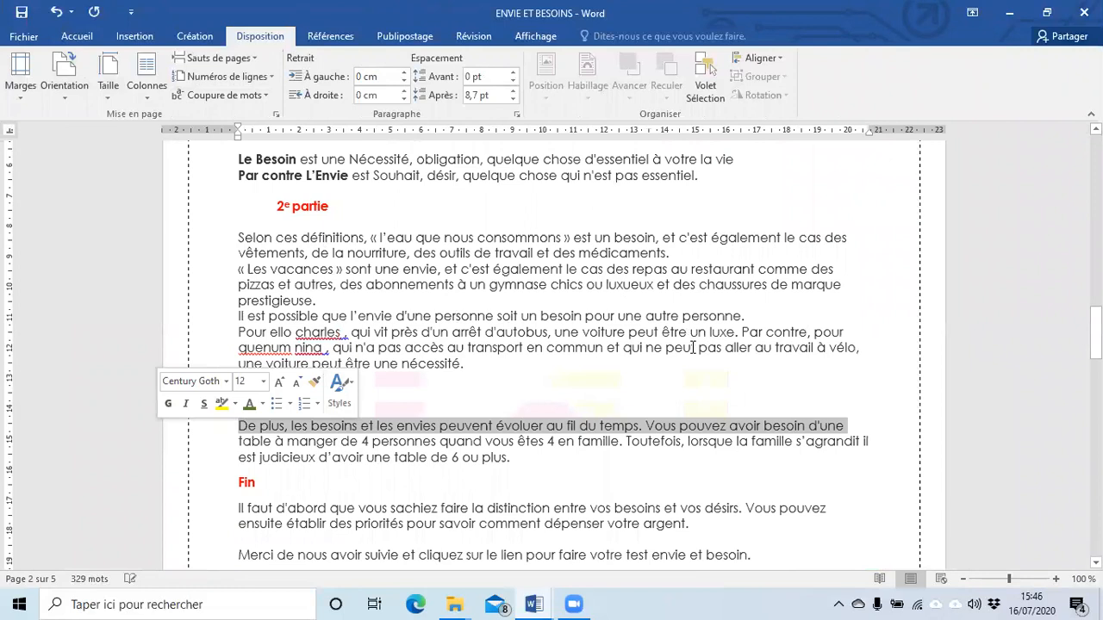
key("ctrl+z")
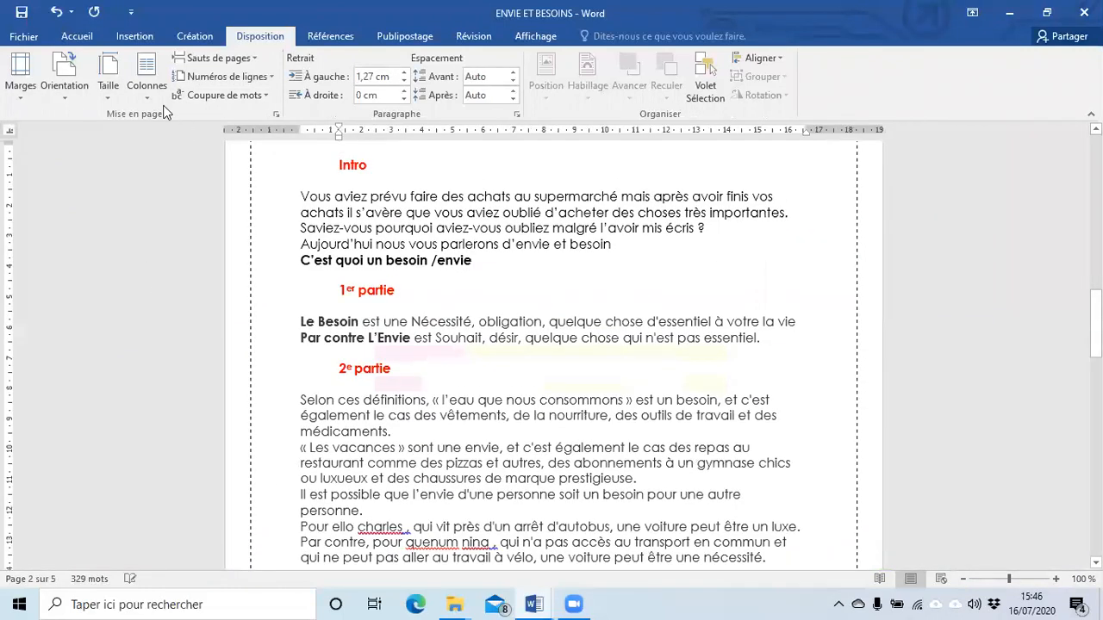
- Try the A4 and A5 paper sizes on the report and undo both changes
left_click(106, 90)
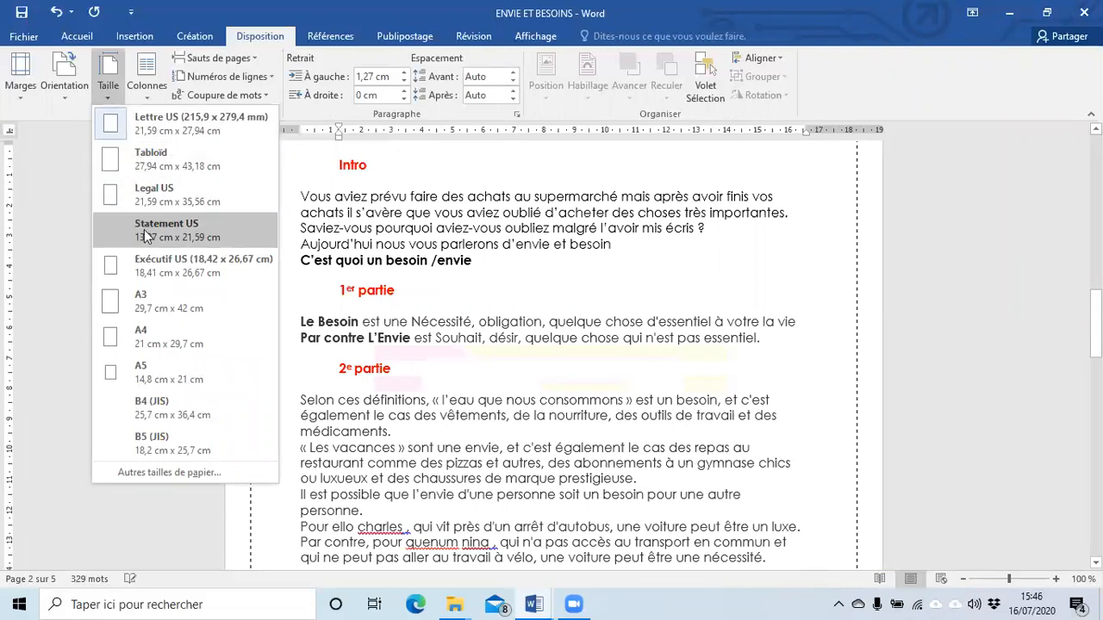
left_click(162, 331)
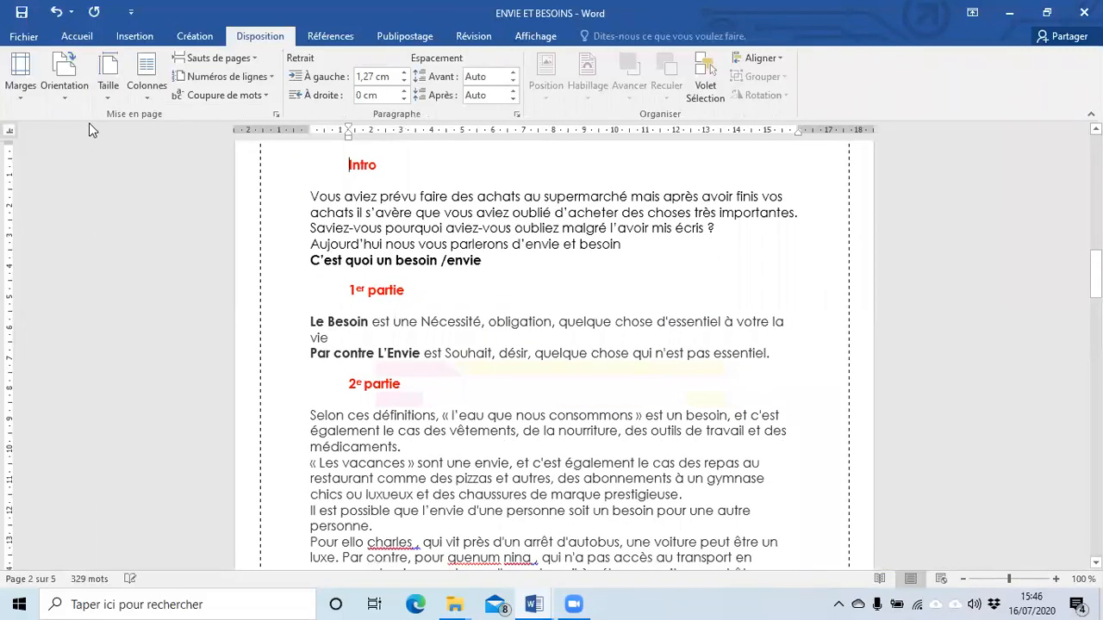
left_click(107, 81)
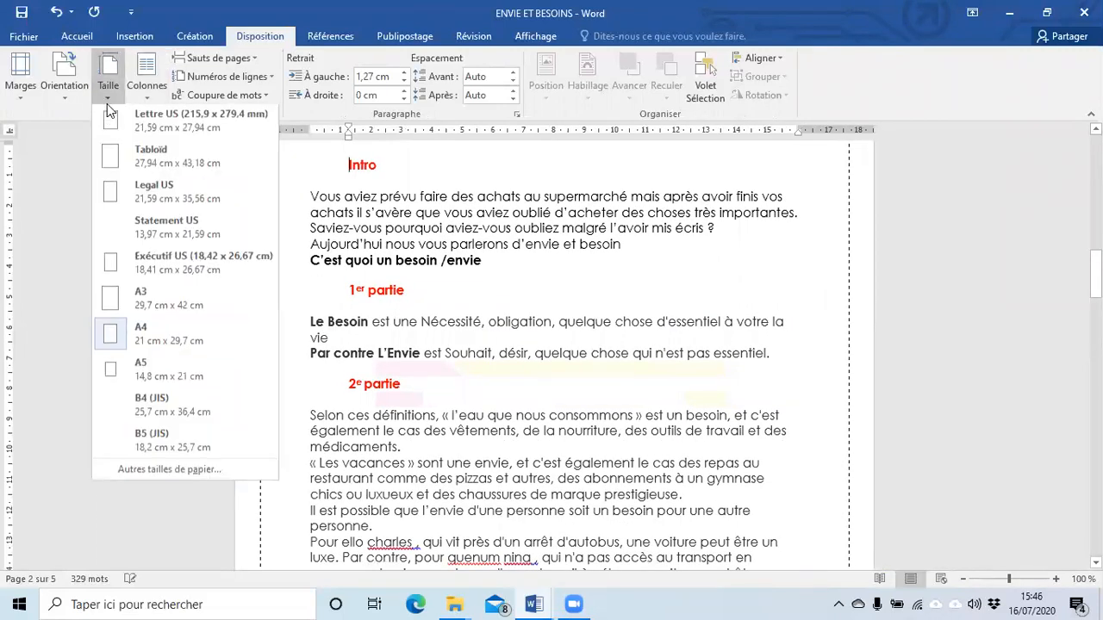
left_click(159, 379)
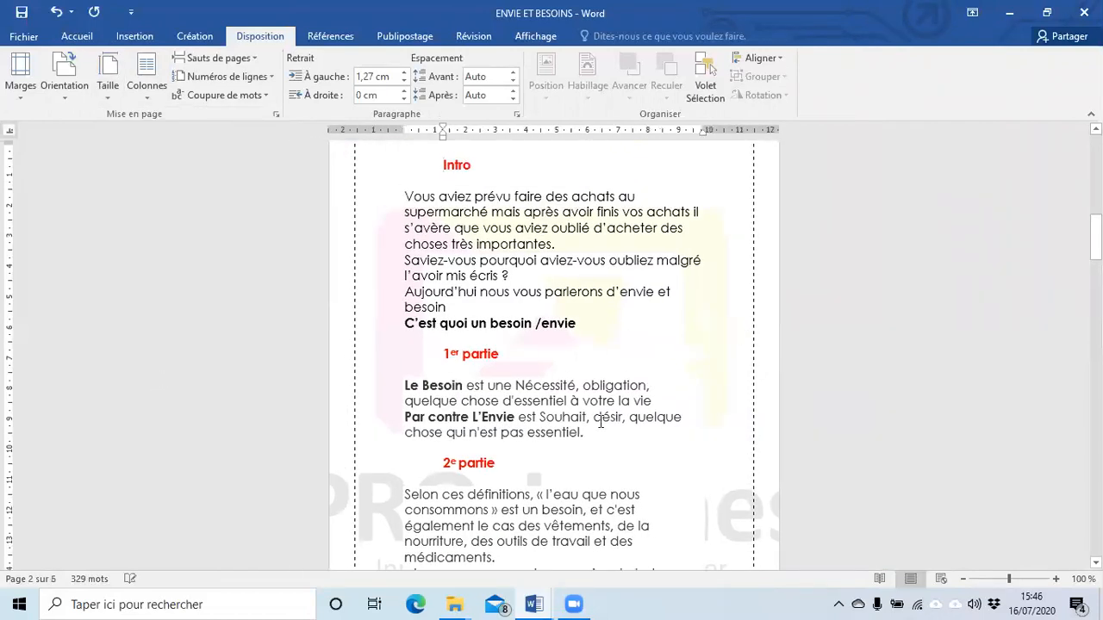
key("ctrl+z")
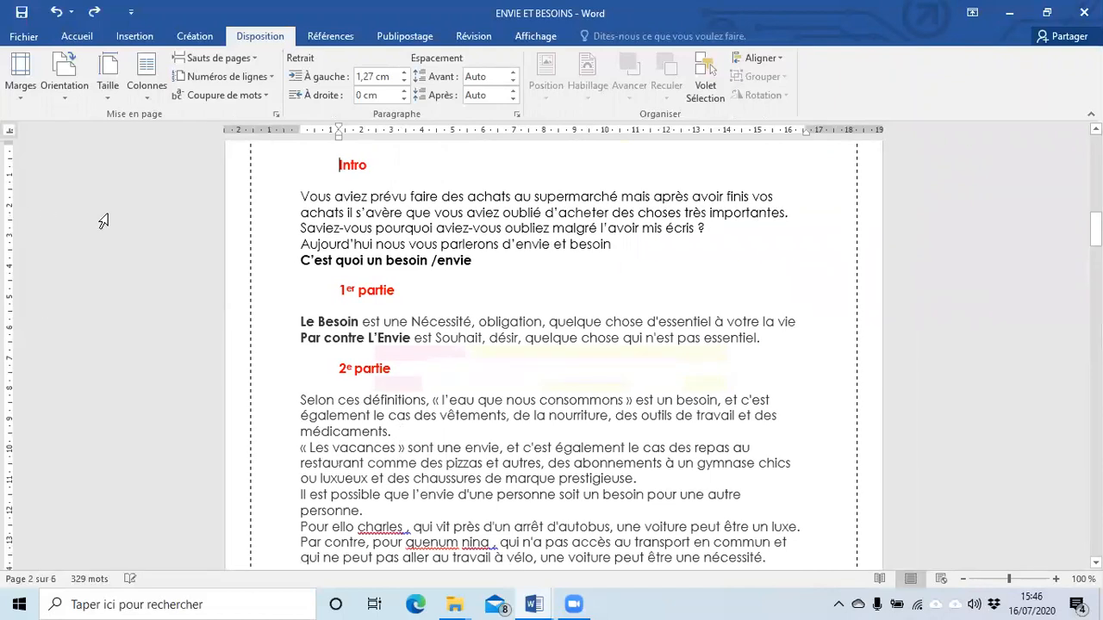
left_click(142, 97)
left_click(144, 97)
scroll(355, 228, "up", 15)
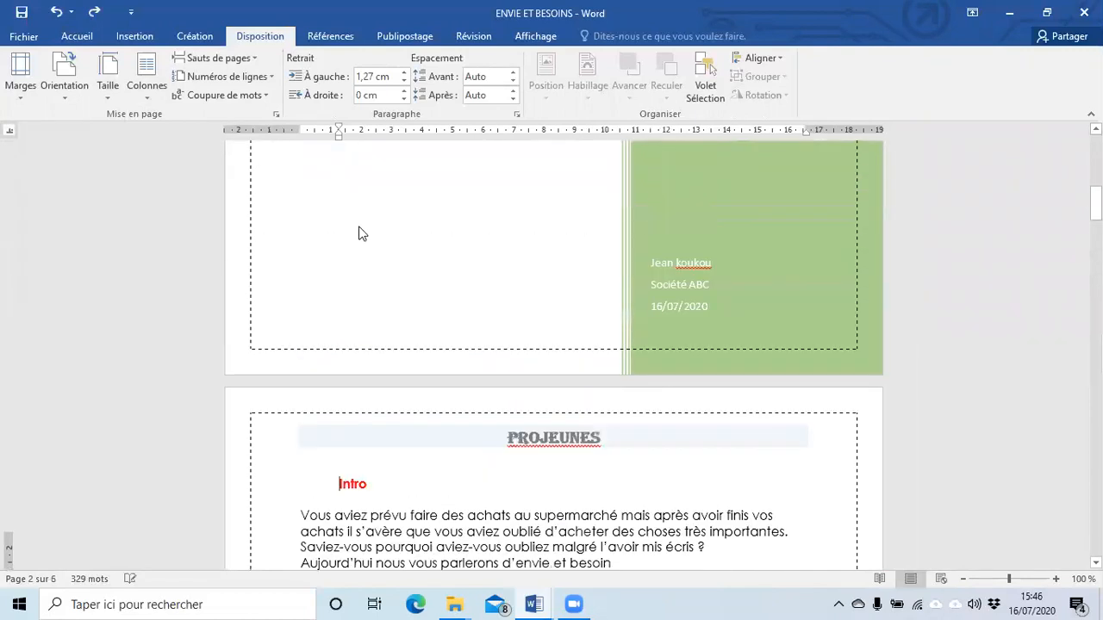
scroll(350, 221, "up", 3)
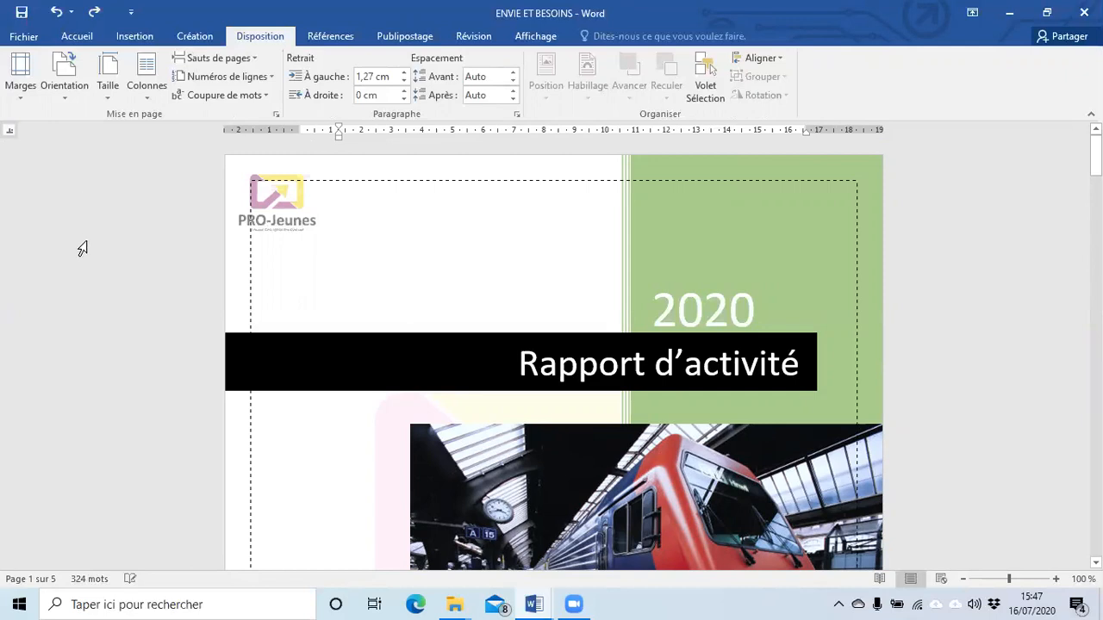
- Lay out the body text in two columns and check the result on the following pages
scroll(178, 320, "down", 12)
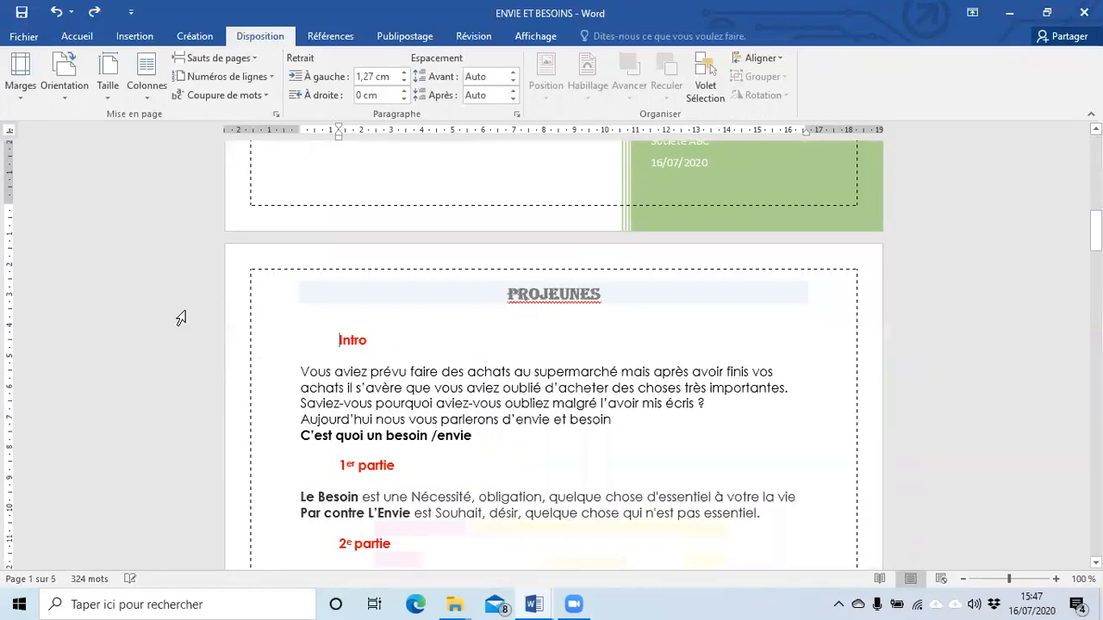
scroll(181, 318, "down", 3)
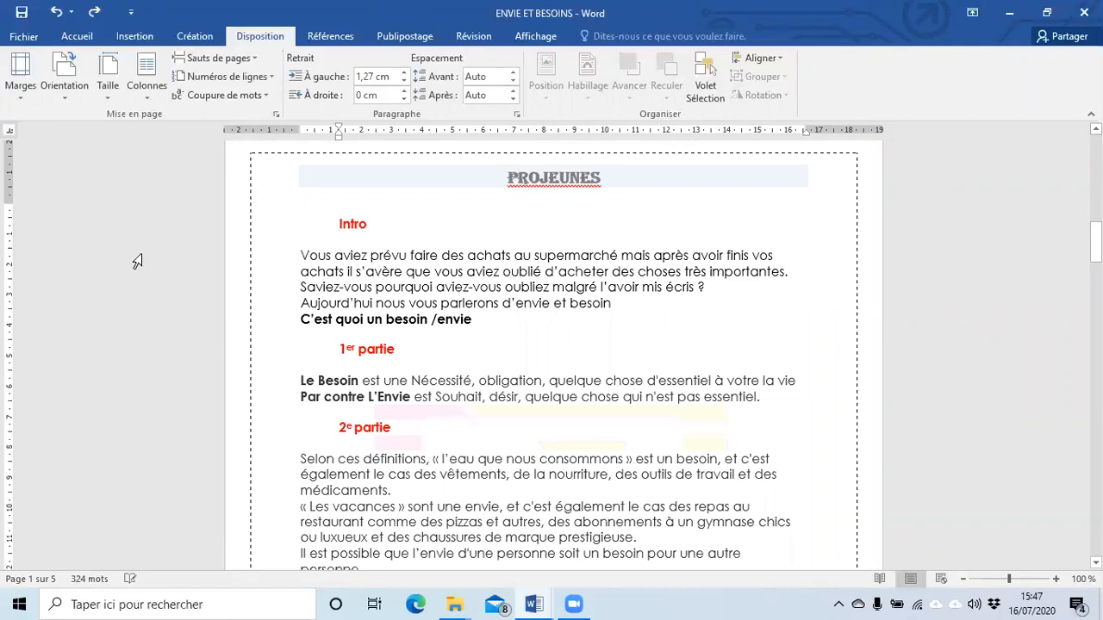
left_click(147, 90)
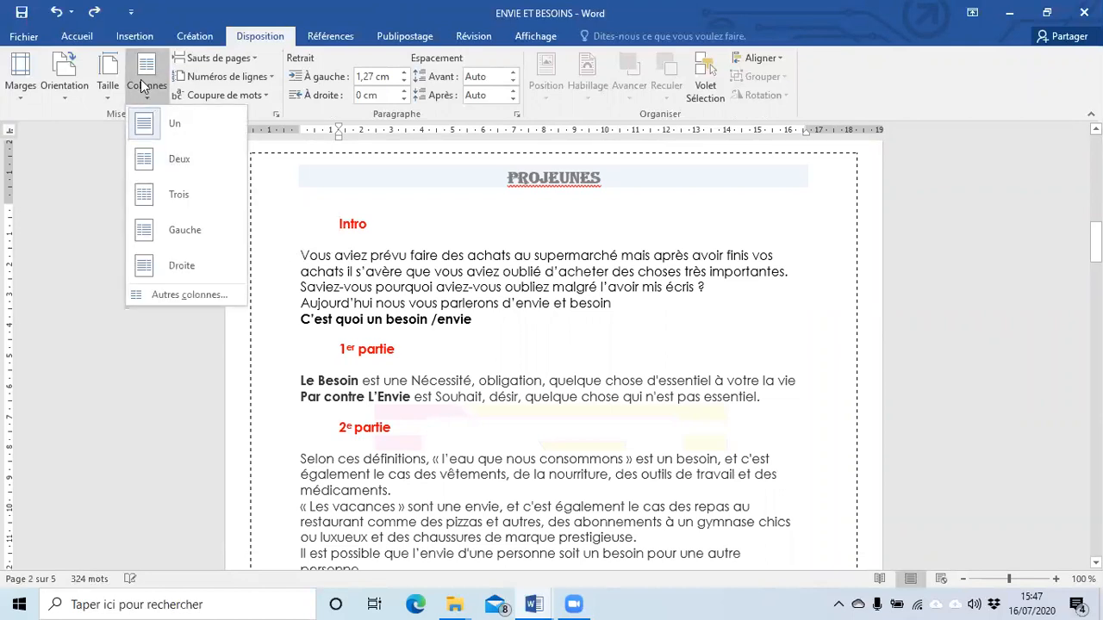
left_click(175, 164)
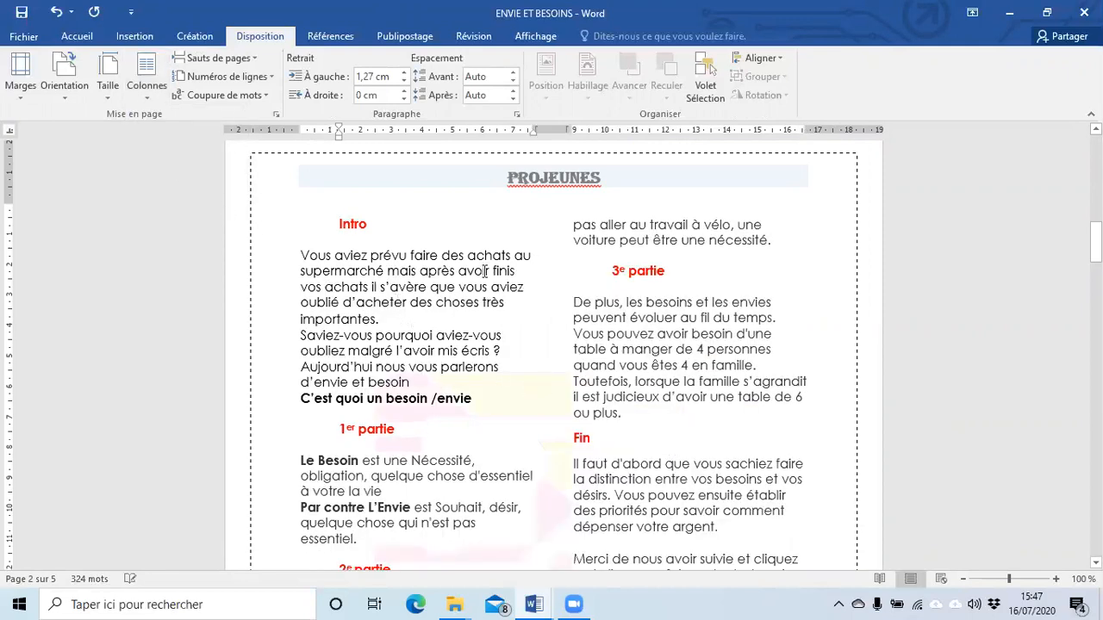
scroll(425, 318, "down", 1)
scroll(418, 269, "up", 1)
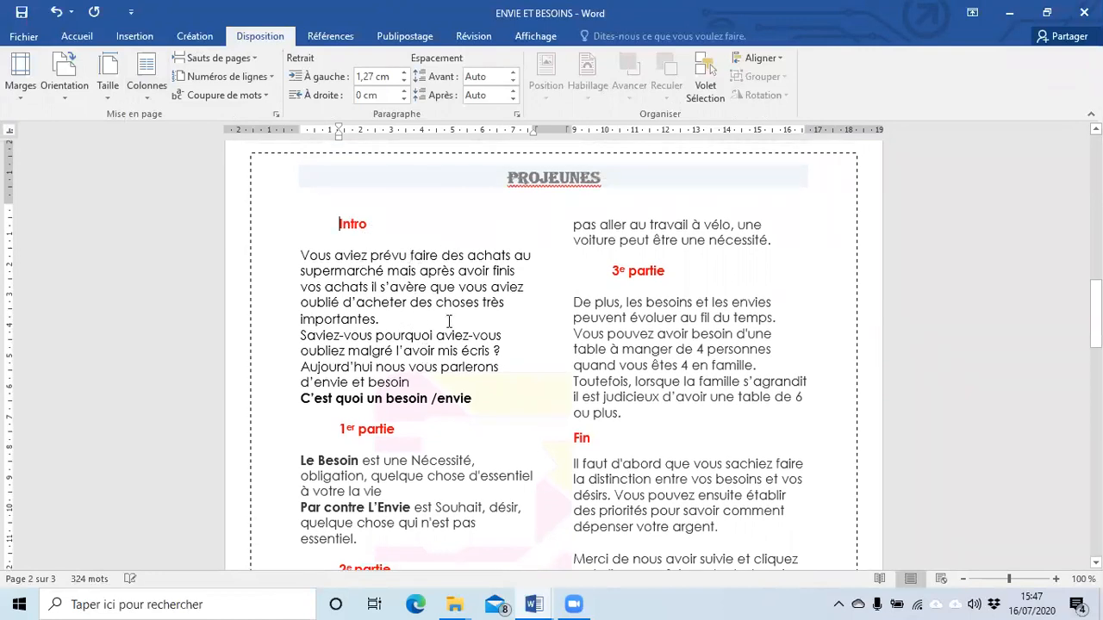
scroll(448, 321, "down", 9)
scroll(541, 311, "down", 18)
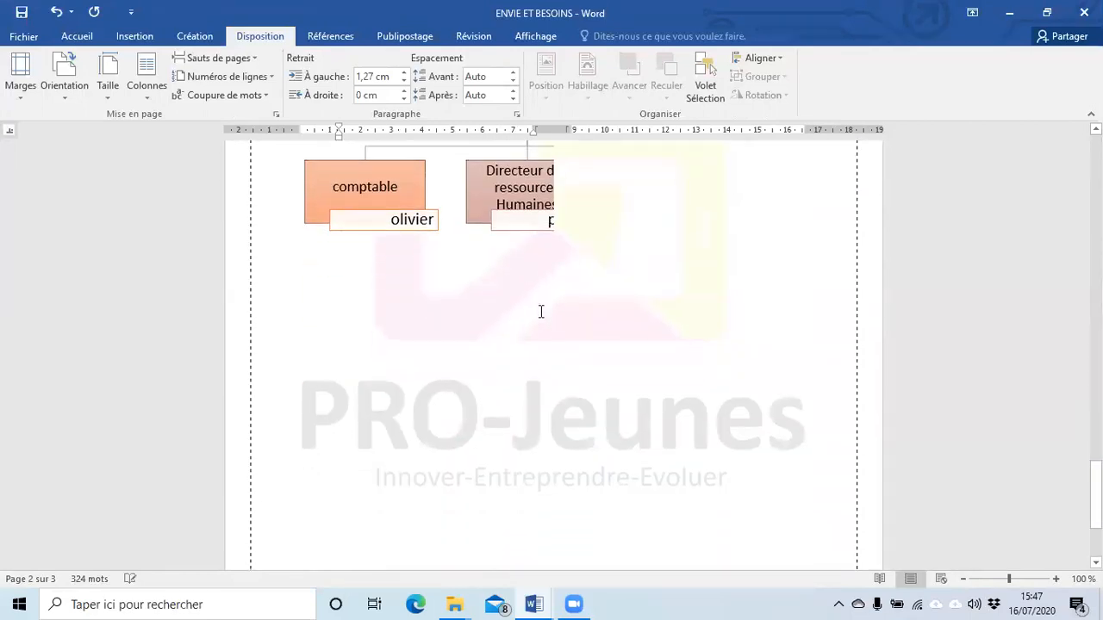
scroll(540, 311, "down", 4)
scroll(541, 311, "up", 9)
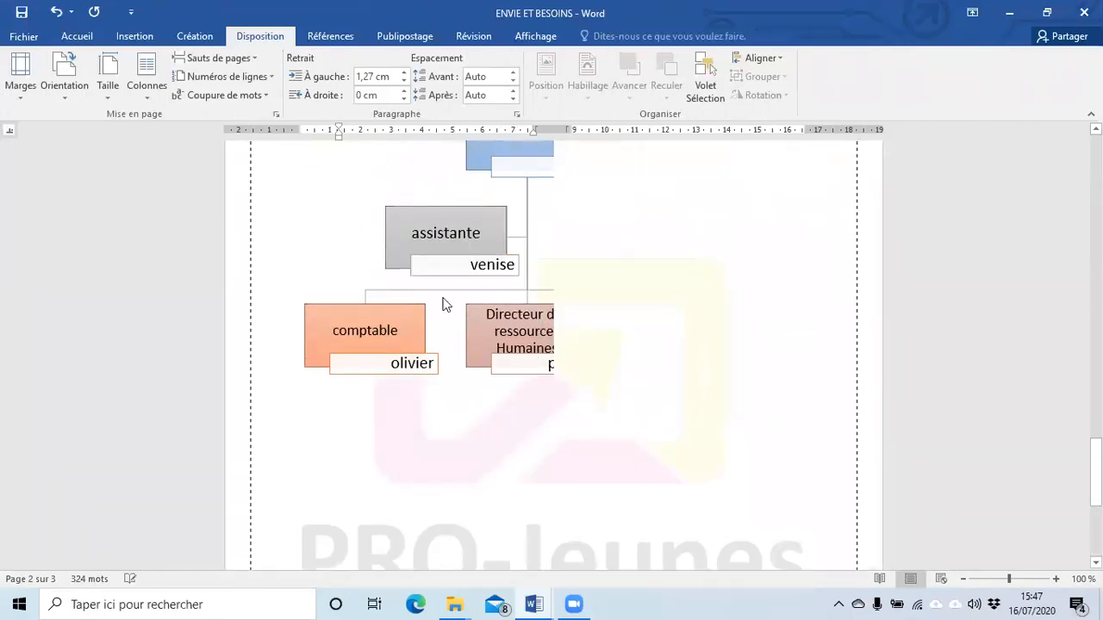
scroll(475, 337, "up", 8)
scroll(475, 337, "up", 20)
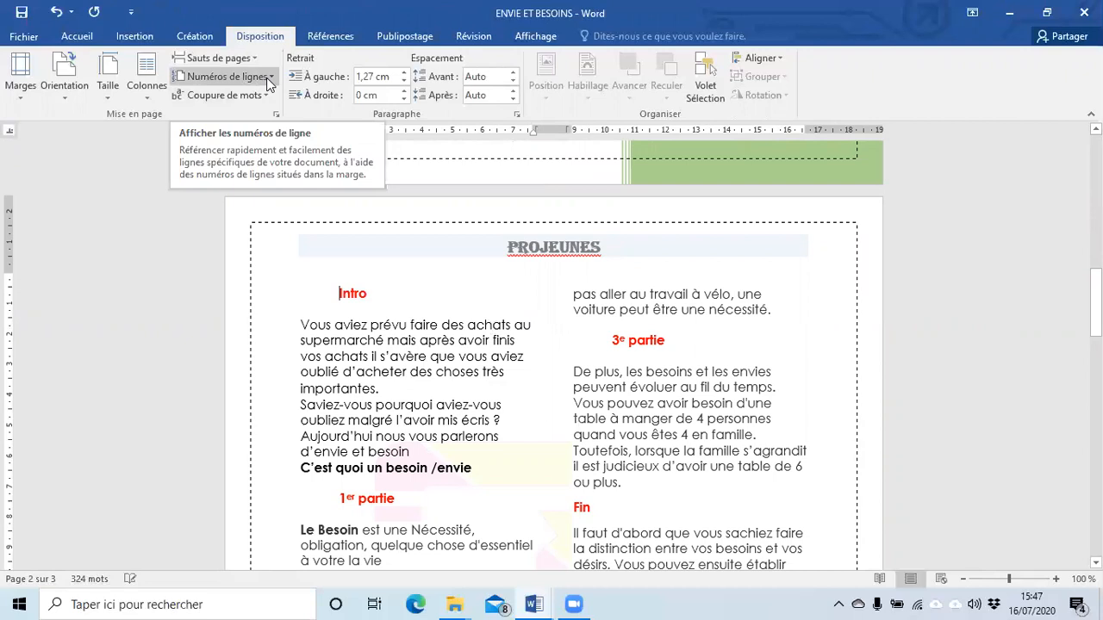
- Try the three-column layout on the body text, followed by the Gauche layout with a narrow first column
left_click(153, 95)
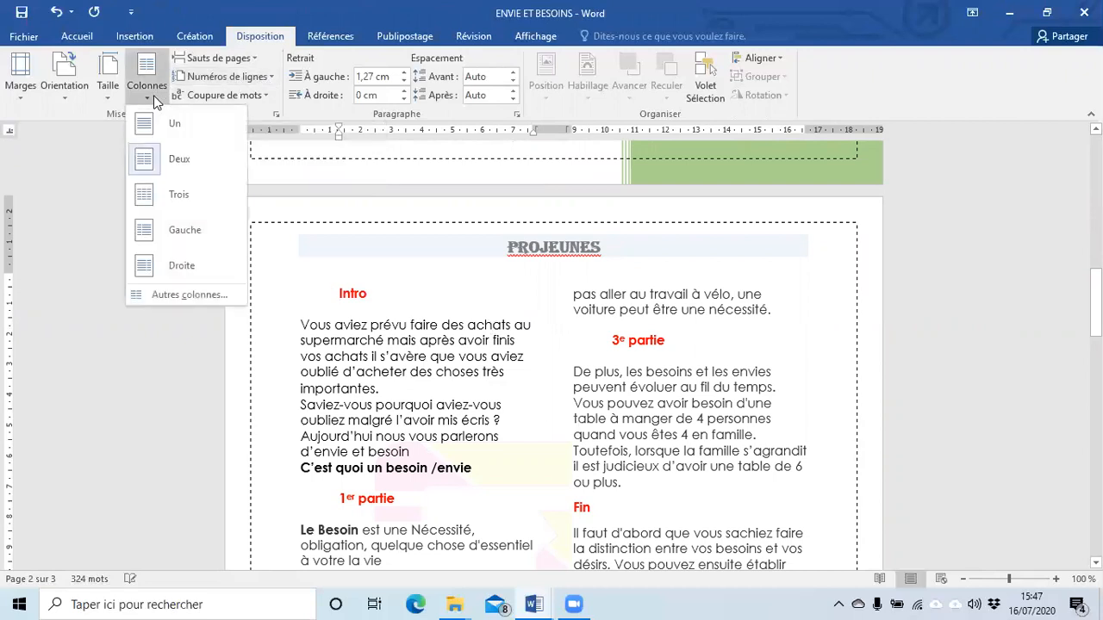
left_click(186, 194)
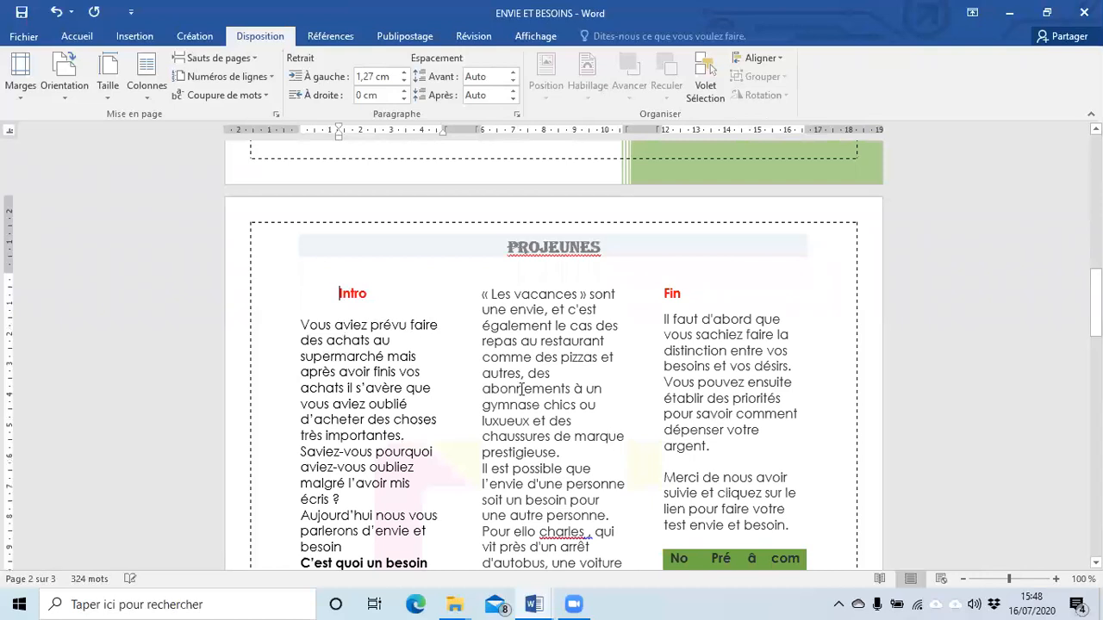
left_click(148, 97)
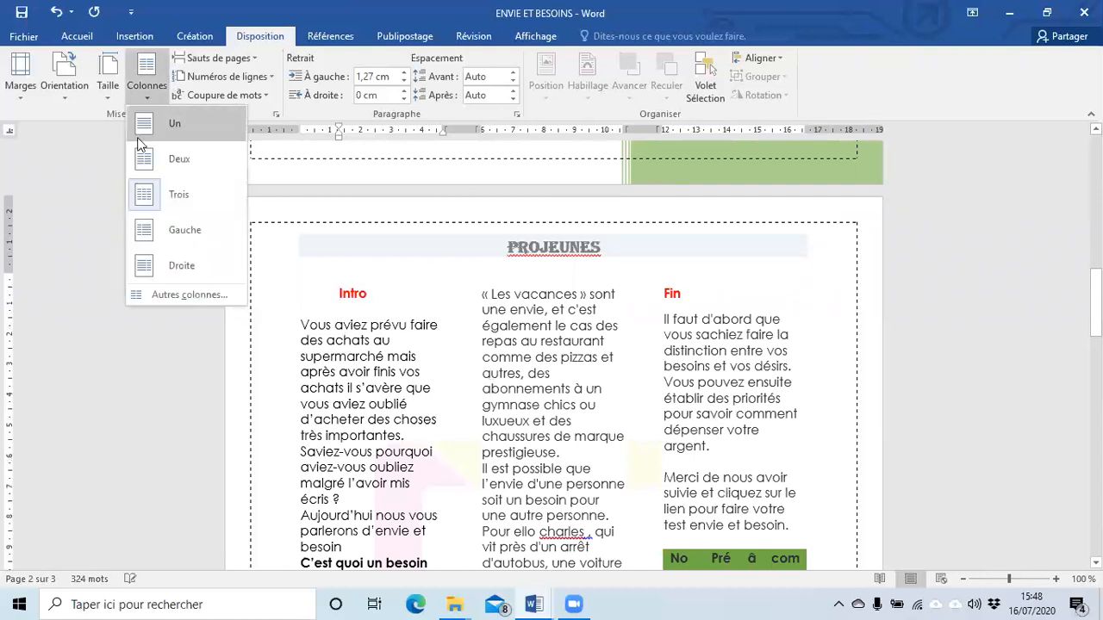
left_click(168, 231)
scroll(589, 412, "down", 5)
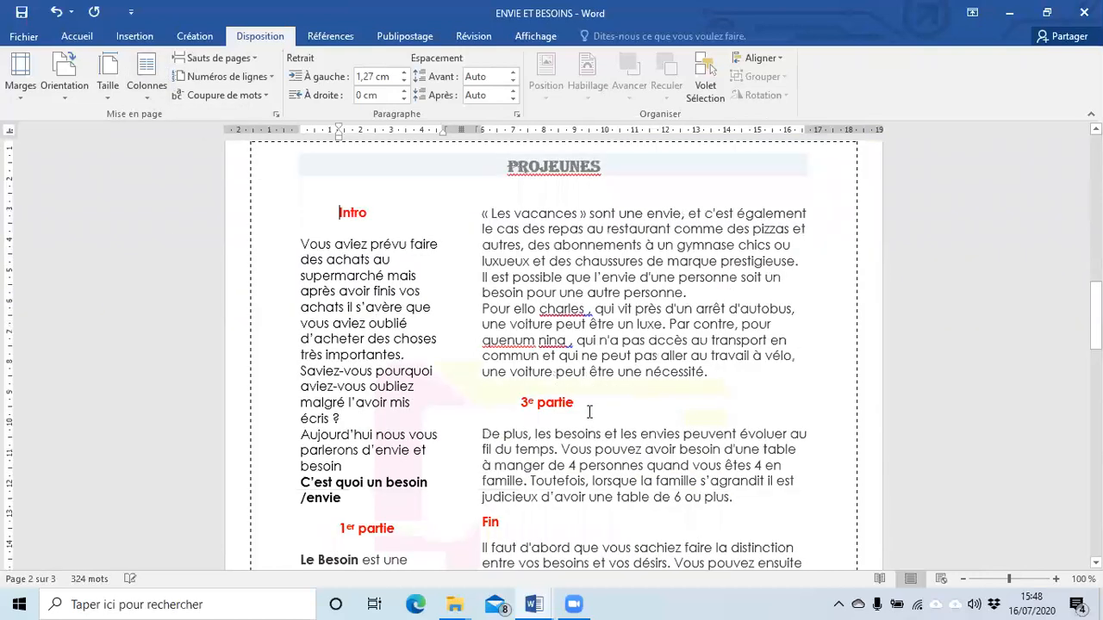
scroll(589, 412, "down", 20)
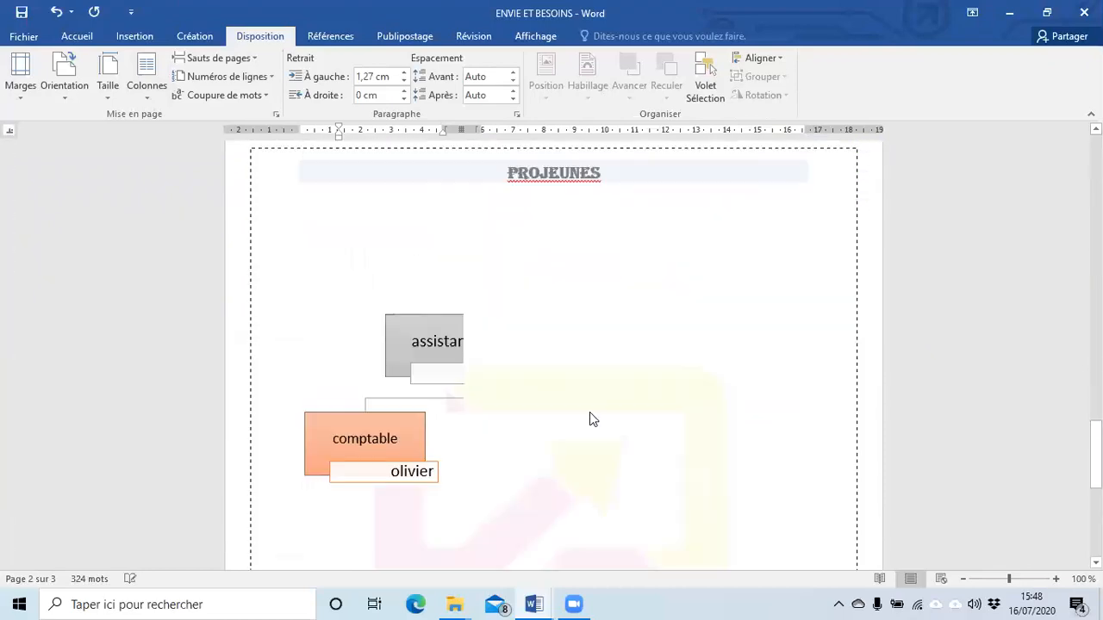
scroll(589, 420, "up", 20)
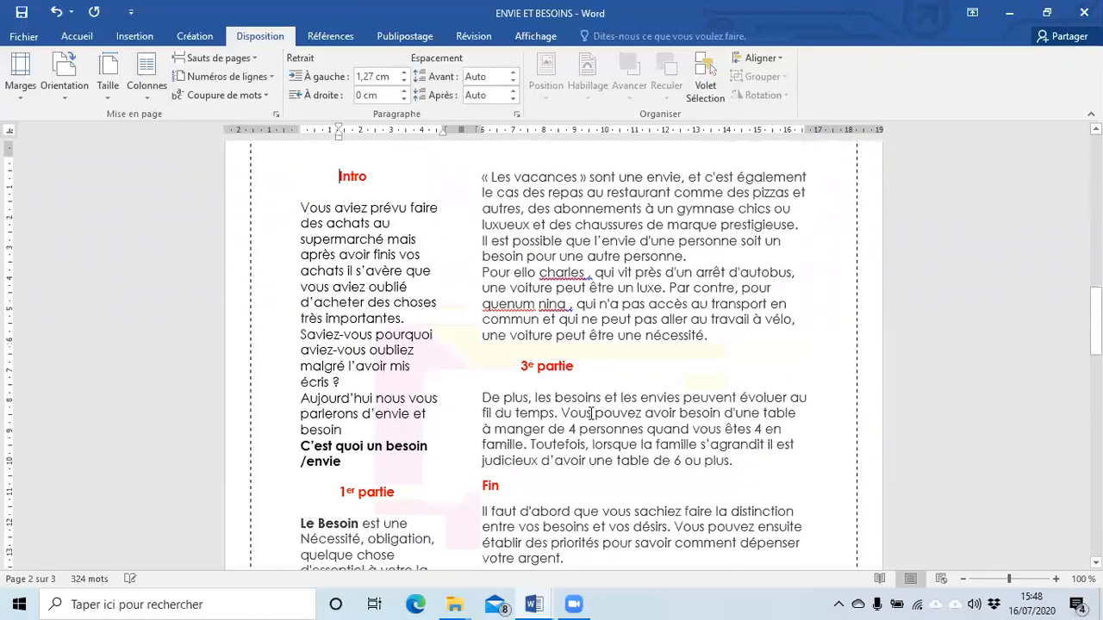
scroll(593, 411, "up", 1)
scroll(593, 411, "down", 3)
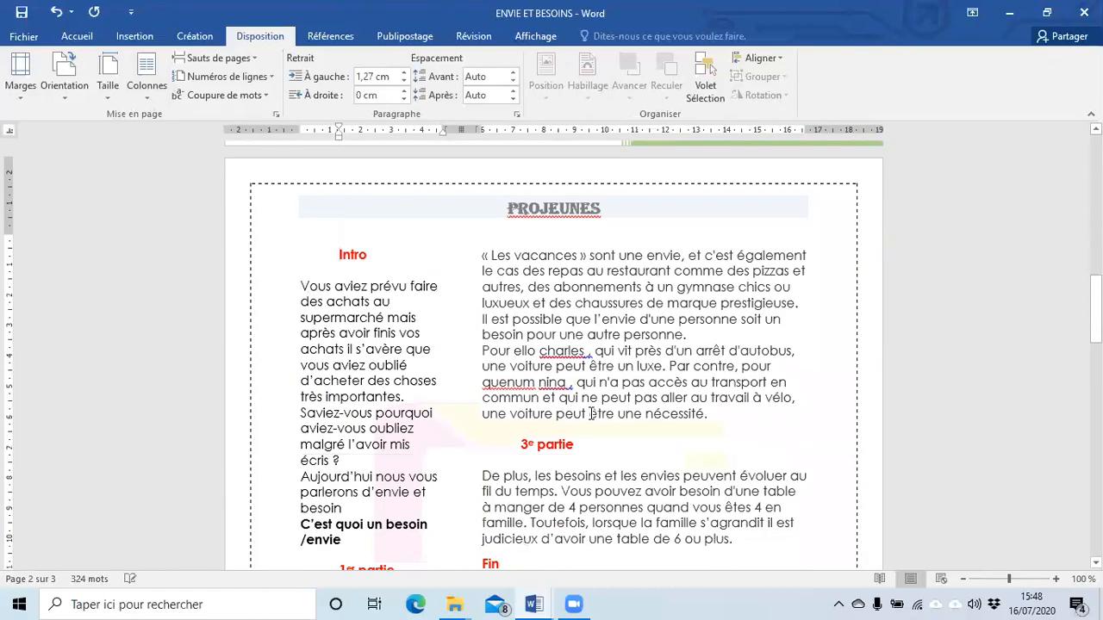
scroll(591, 413, "up", 3)
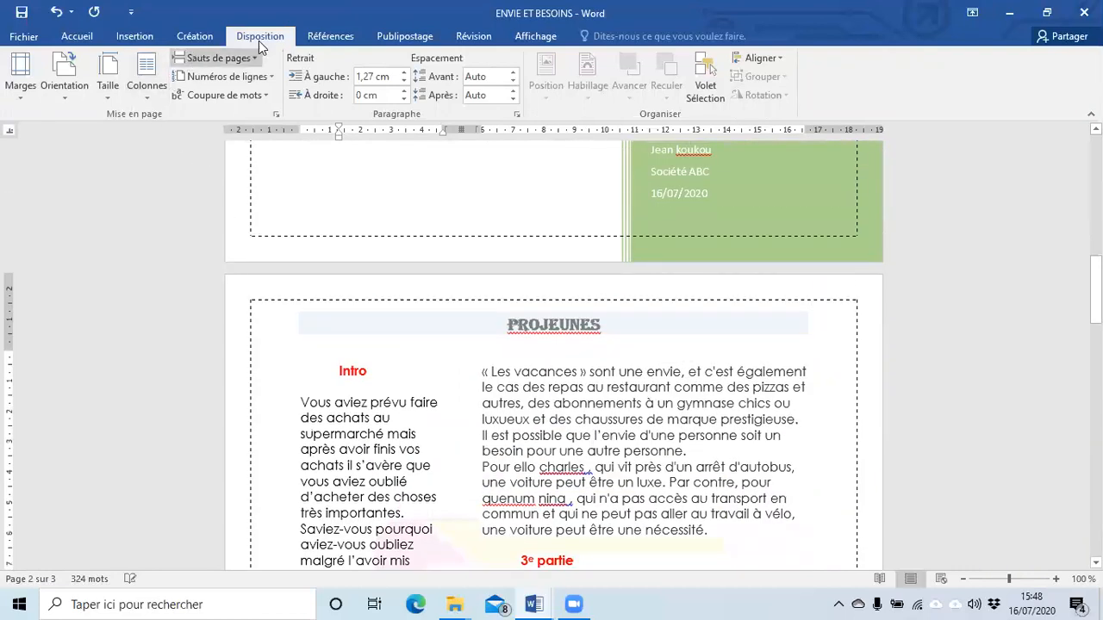
- Apply the Droite column layout to the body text and check how the text and table are arranged
left_click(144, 99)
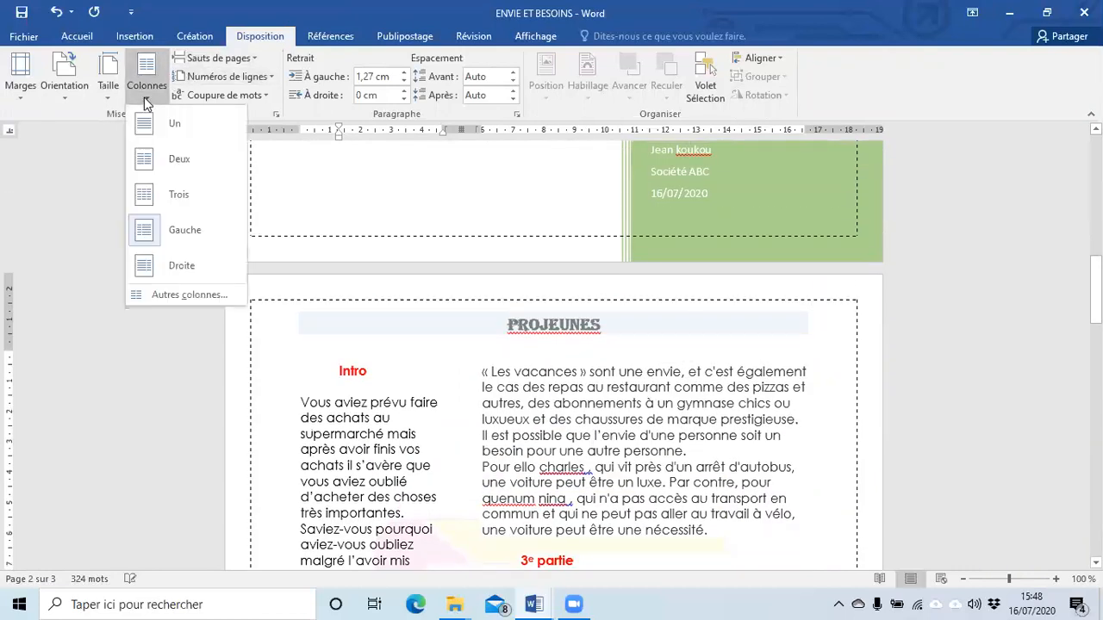
left_click(194, 277)
scroll(637, 481, "down", 5)
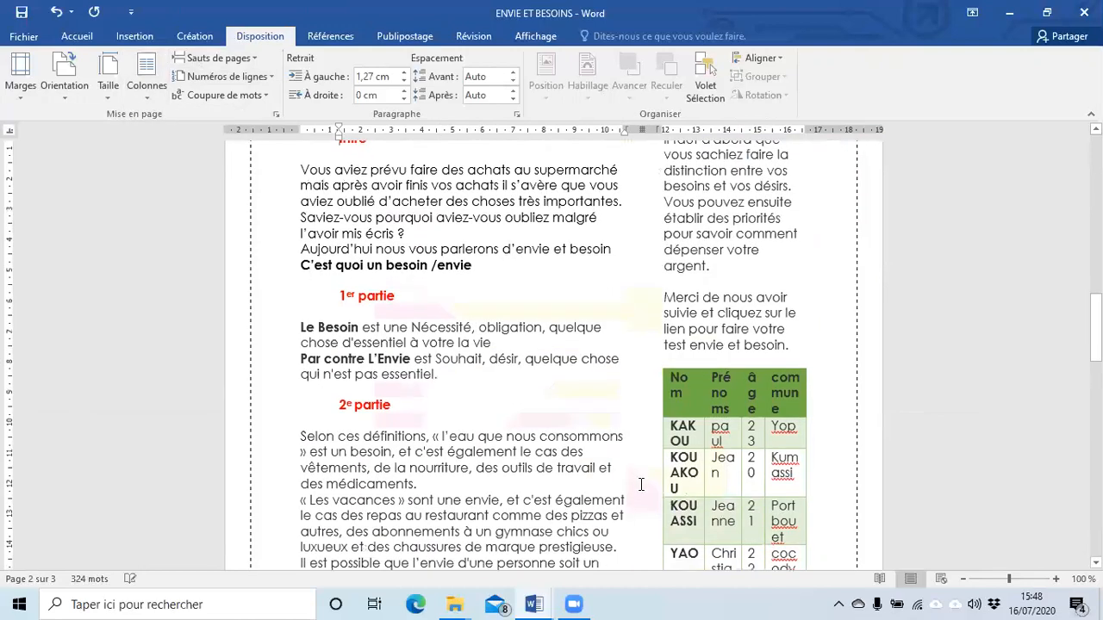
scroll(643, 485, "up", 3)
scroll(644, 486, "down", 15)
scroll(642, 488, "up", 8)
scroll(638, 490, "up", 15)
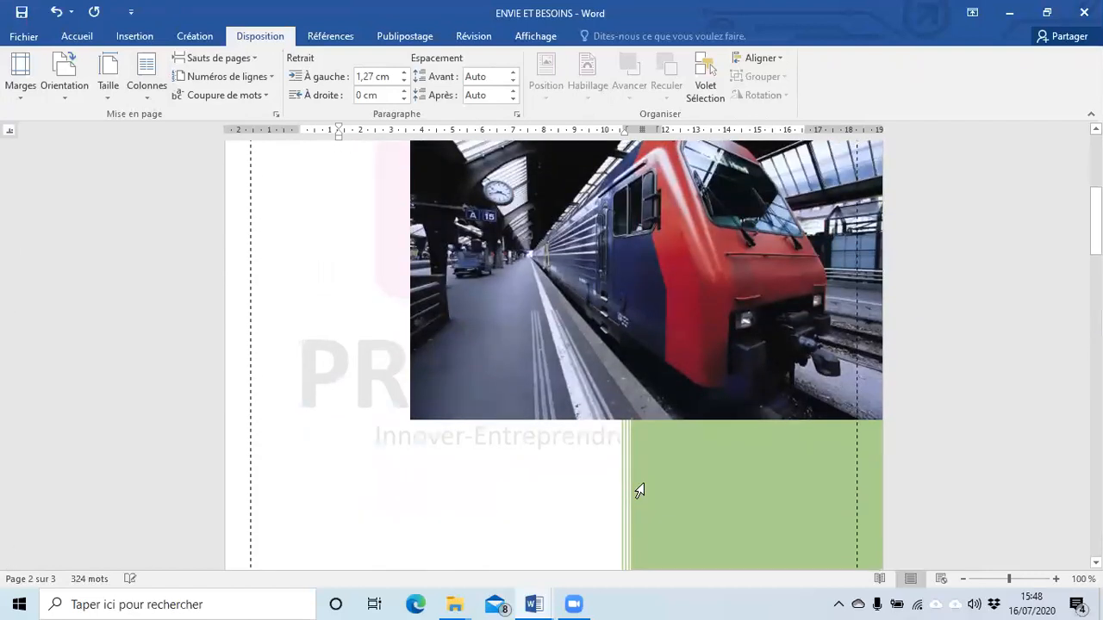
scroll(645, 484, "down", 5)
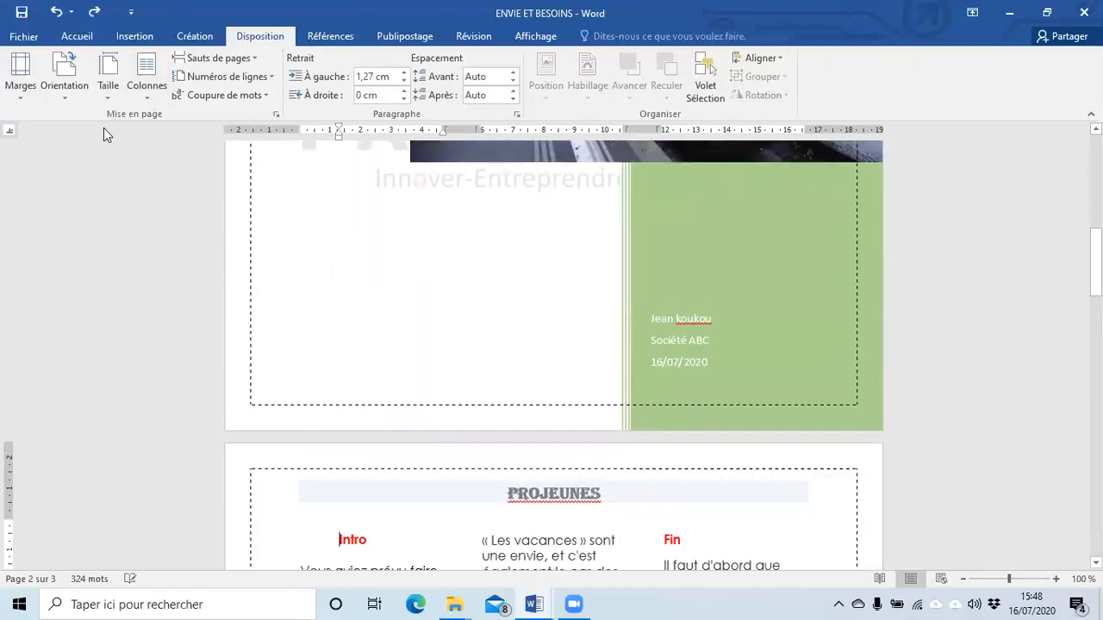
- Undo the column layout changes to return the body text to a single column
left_click(57, 15)
left_click(57, 15)
left_click(57, 16)
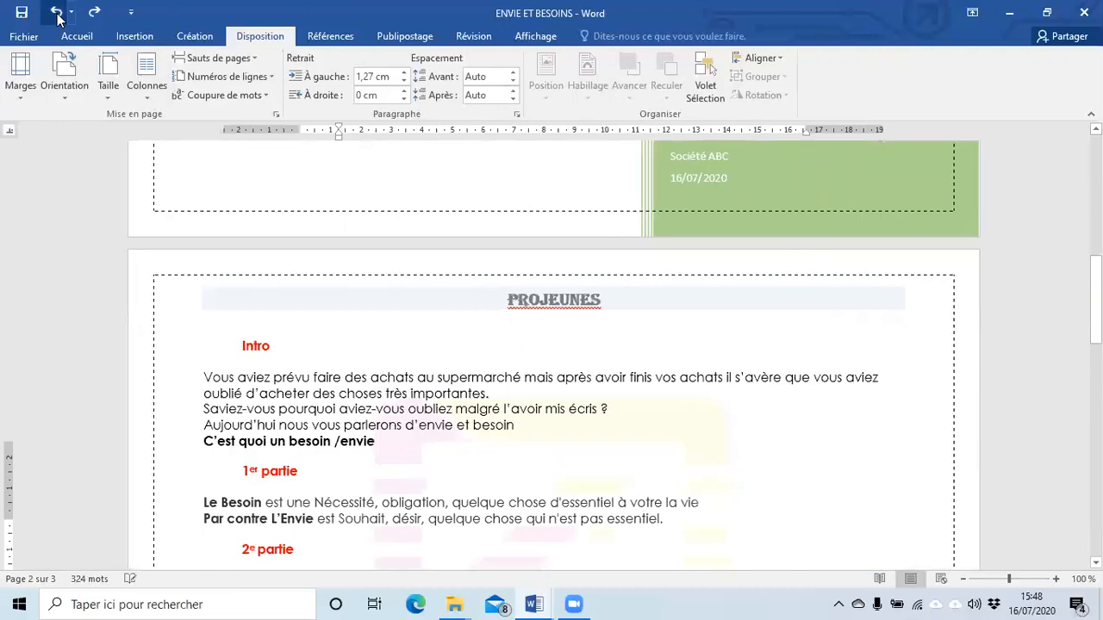
left_click(57, 16)
- Examine the cover page, the text sections from Intro to Fin and the table in the single-column layout
scroll(369, 279, "up", 4)
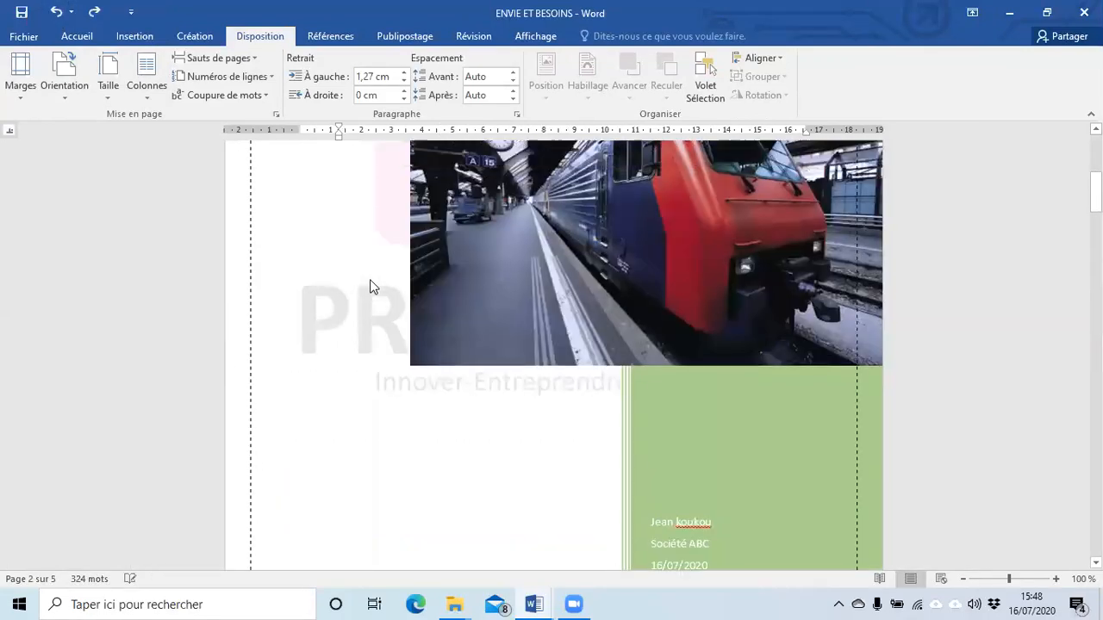
scroll(372, 282, "up", 4)
scroll(375, 310, "down", 14)
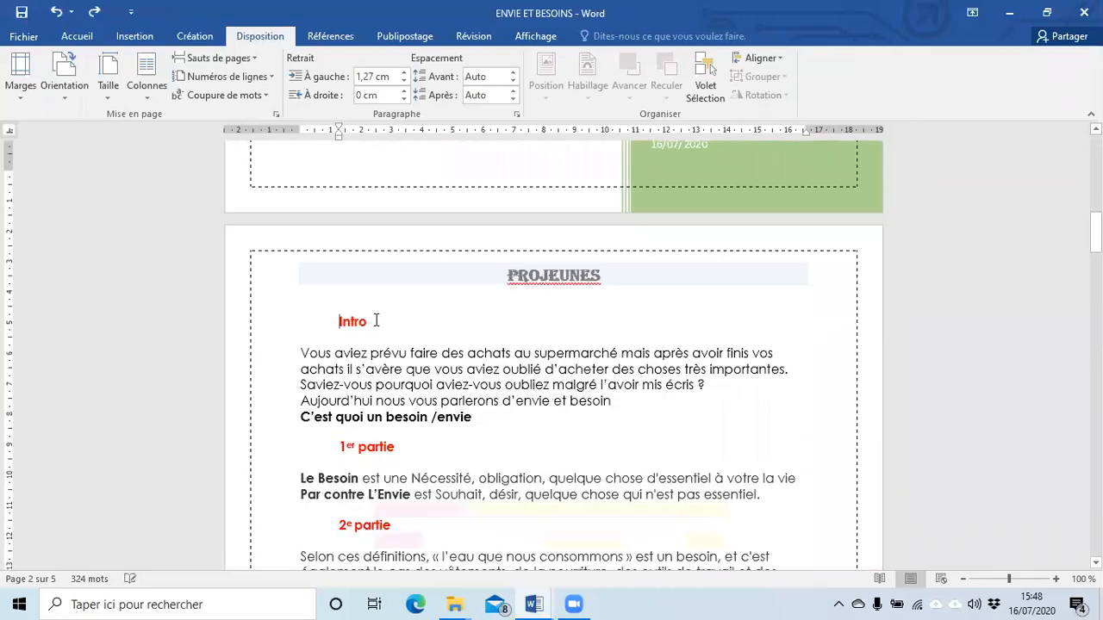
scroll(376, 320, "down", 9)
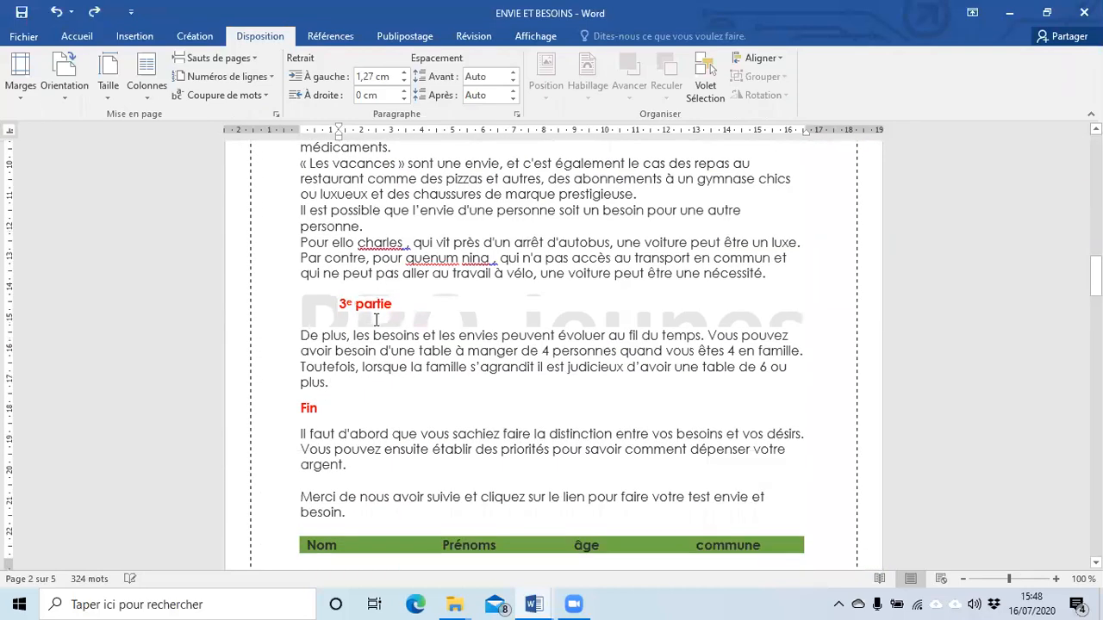
scroll(376, 321, "down", 10)
scroll(375, 326, "up", 15)
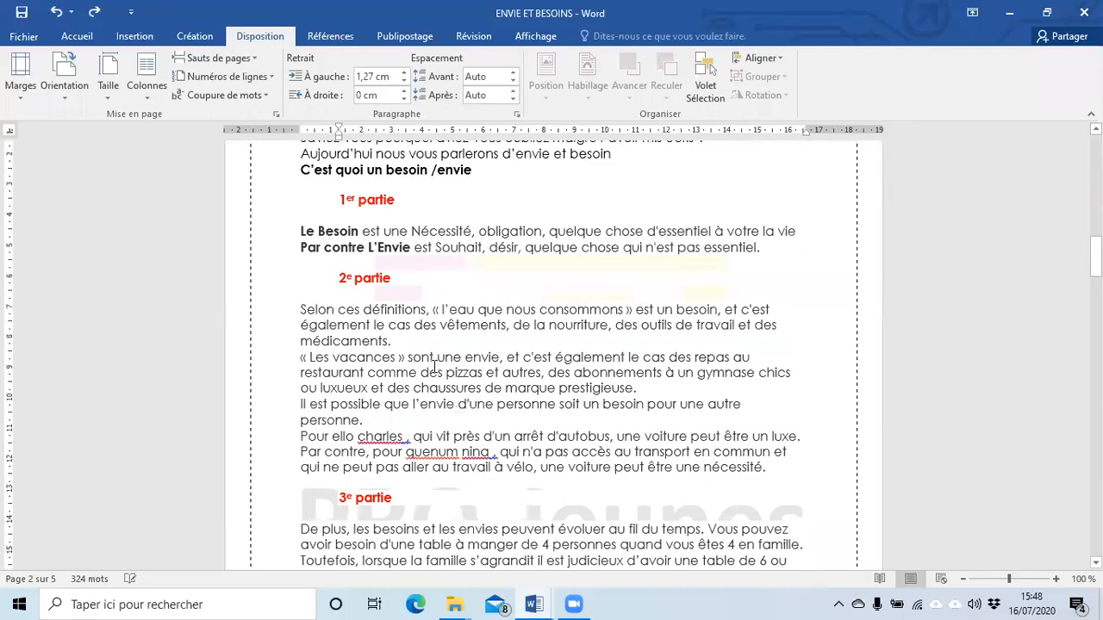
scroll(376, 321, "up", 10)
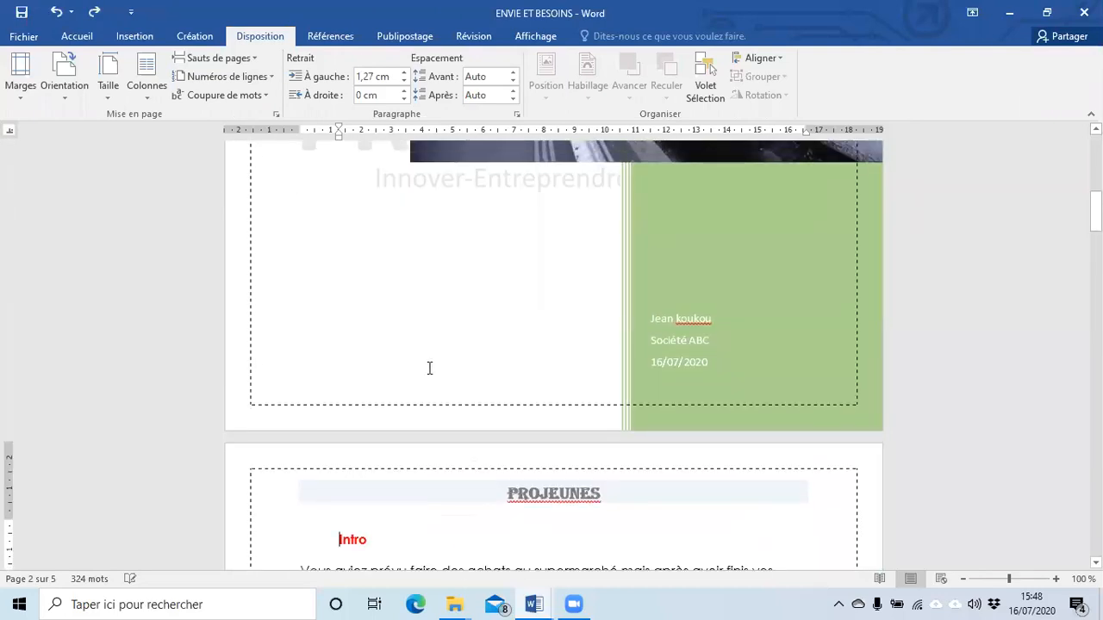
scroll(401, 333, "down", 8)
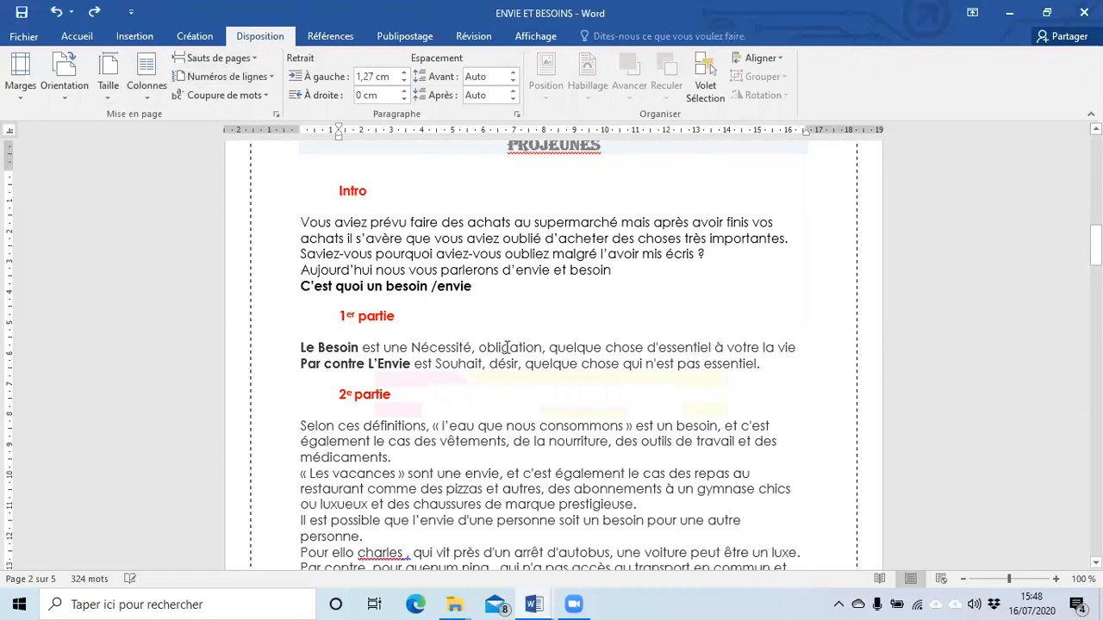
scroll(506, 347, "down", 6)
scroll(507, 352, "up", 3)
scroll(504, 351, "up", 3)
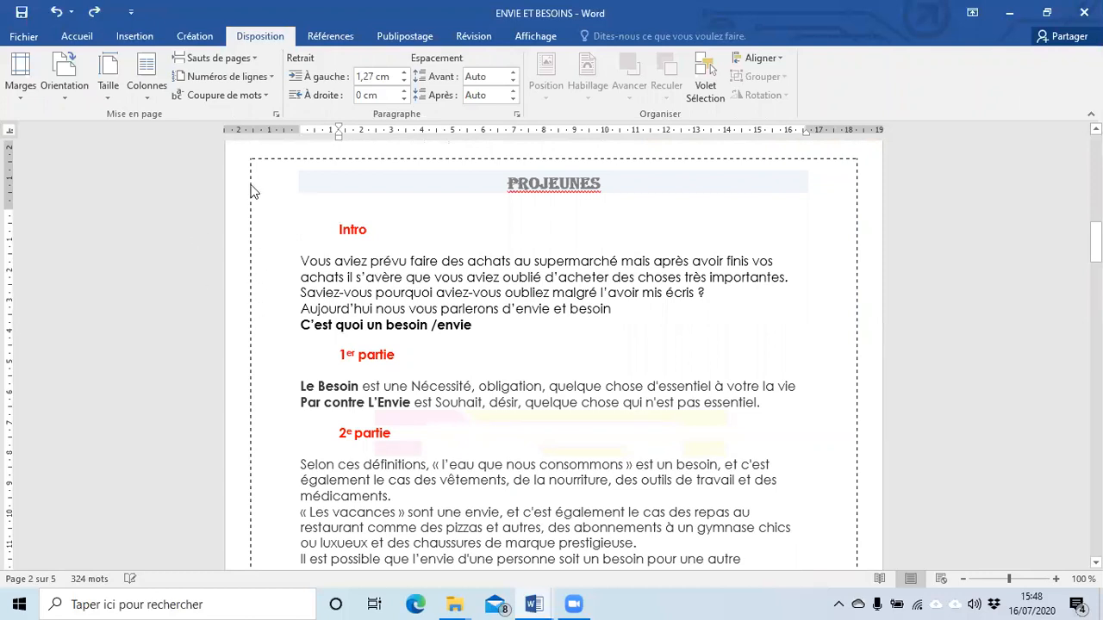
left_click(219, 58)
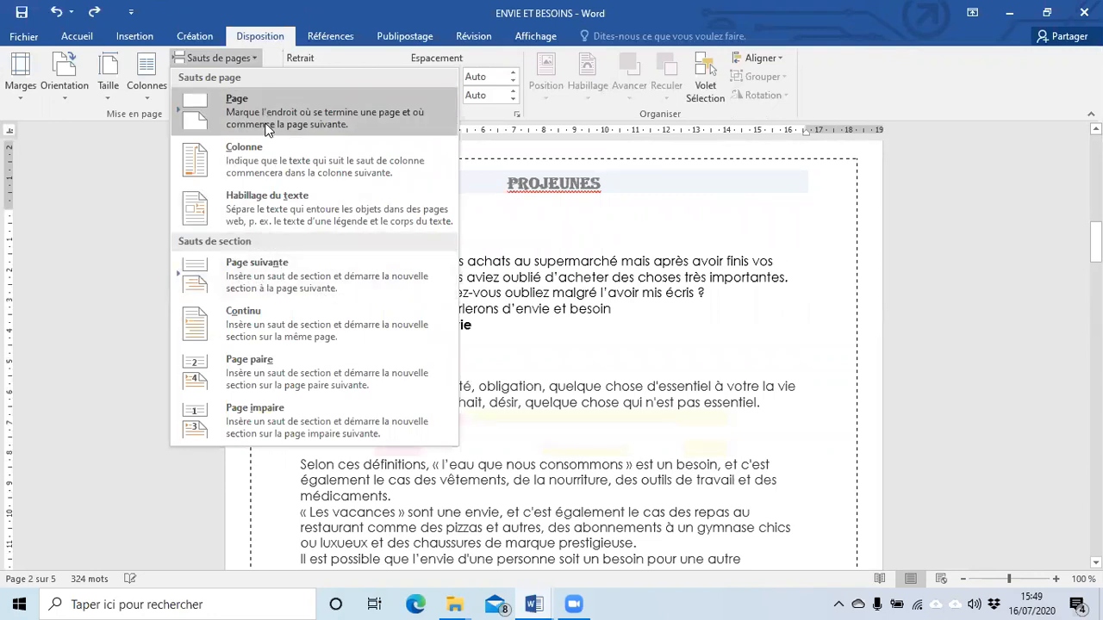
left_click(258, 57)
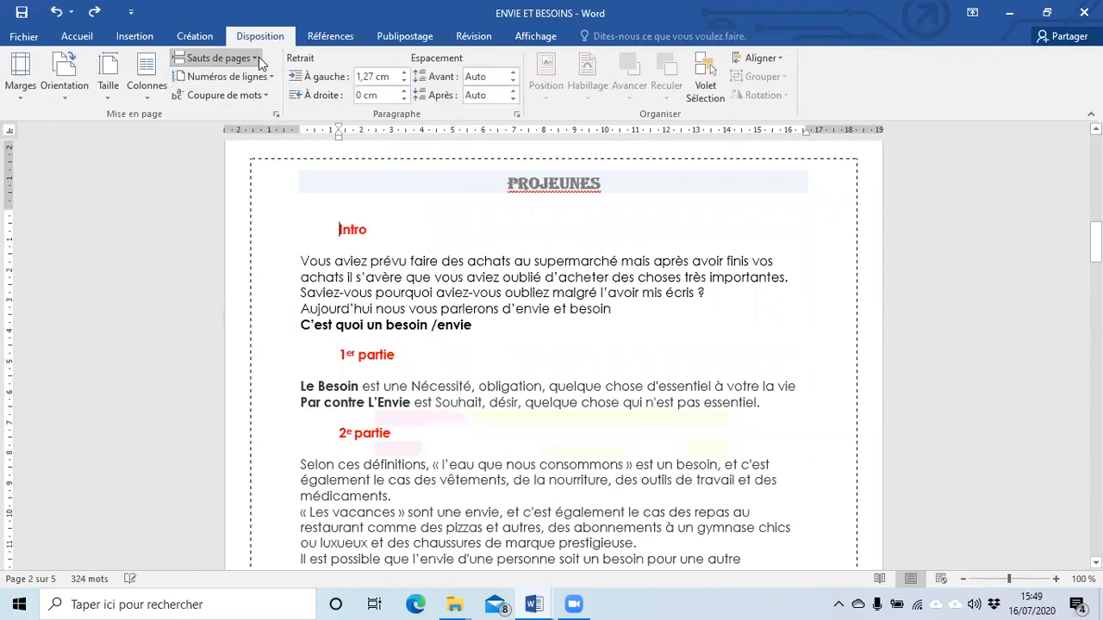
left_click(258, 57)
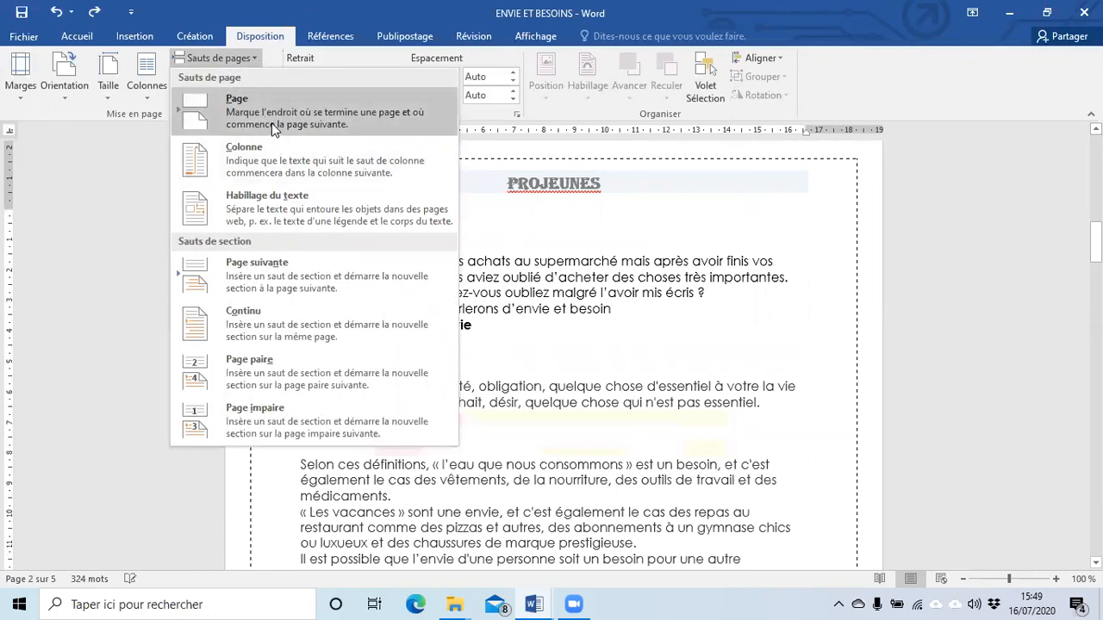
left_click(569, 325)
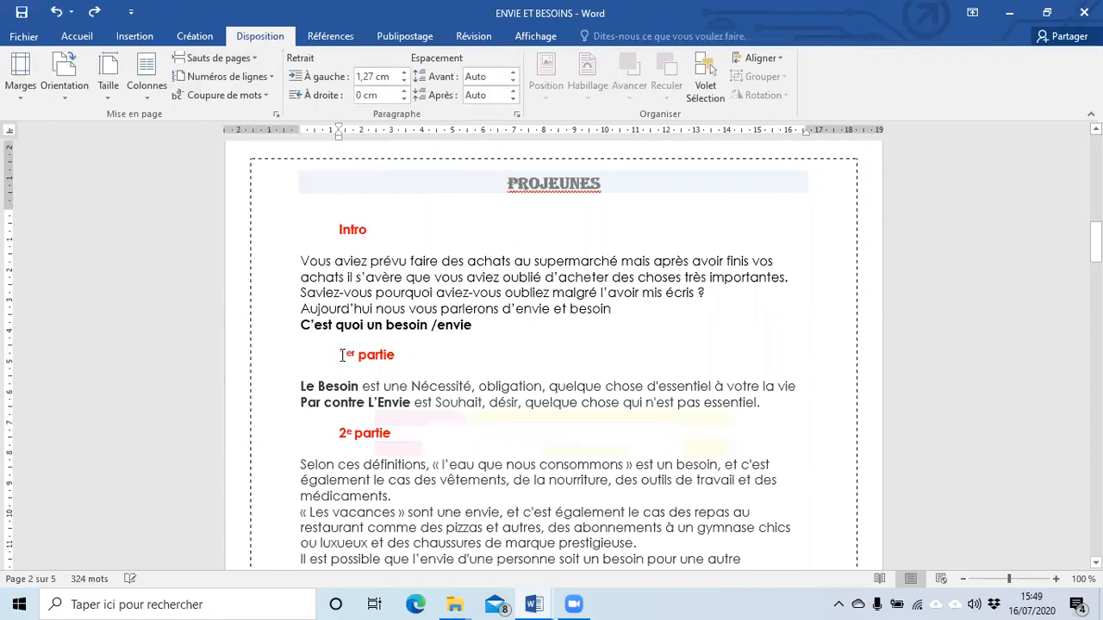
- Insert a page break directly before the "1er partie" heading so that this section starts on a new page
left_click(255, 59)
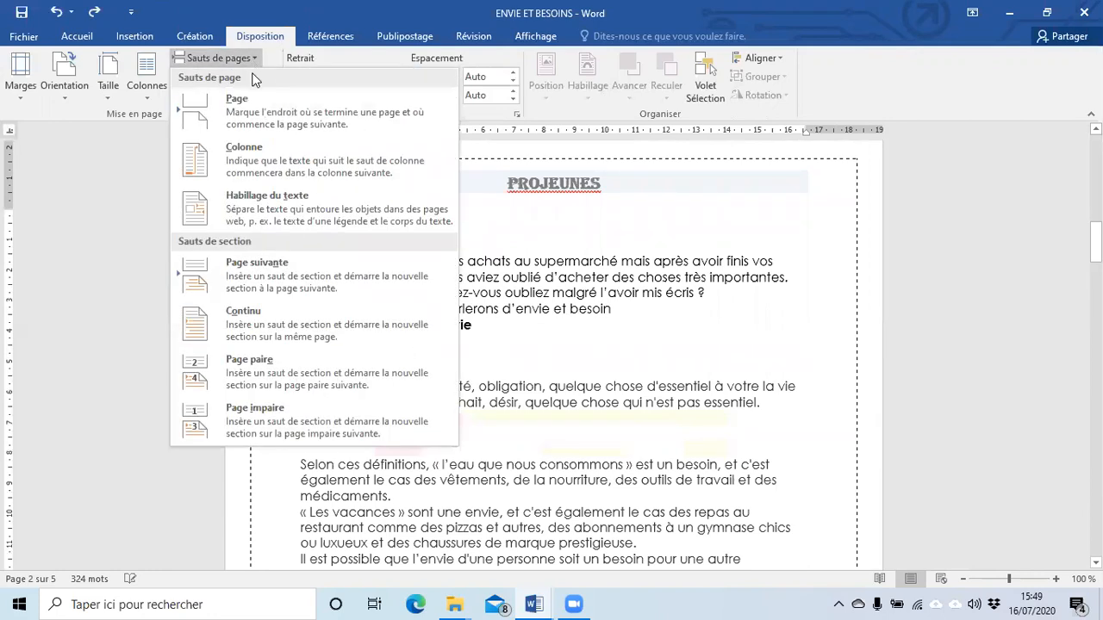
left_click(237, 103)
scroll(525, 396, "down", 5)
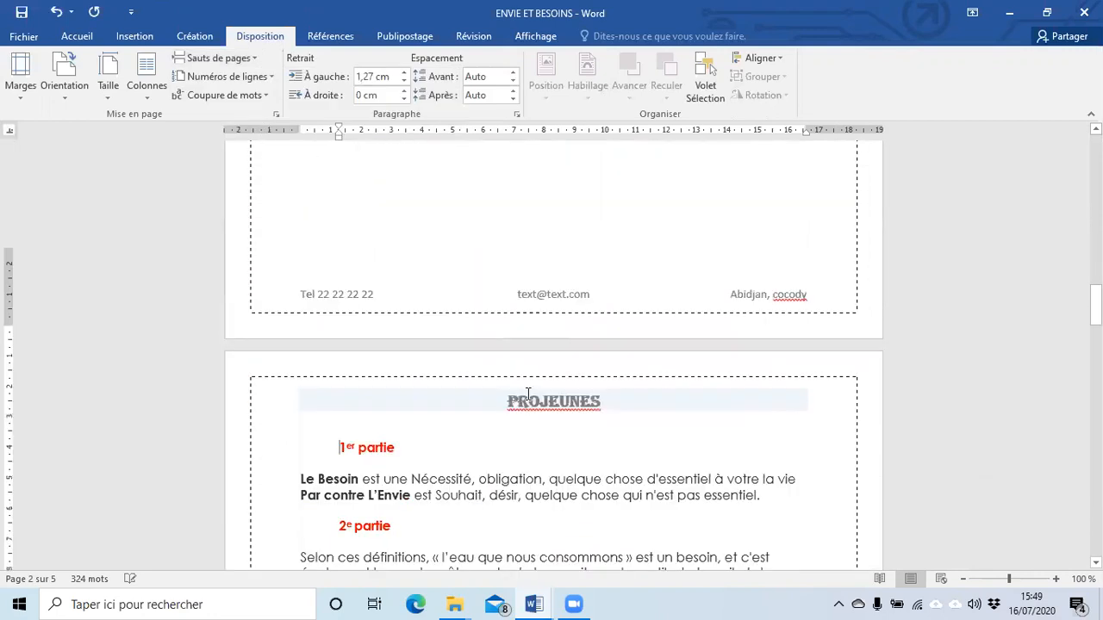
scroll(527, 394, "down", 3)
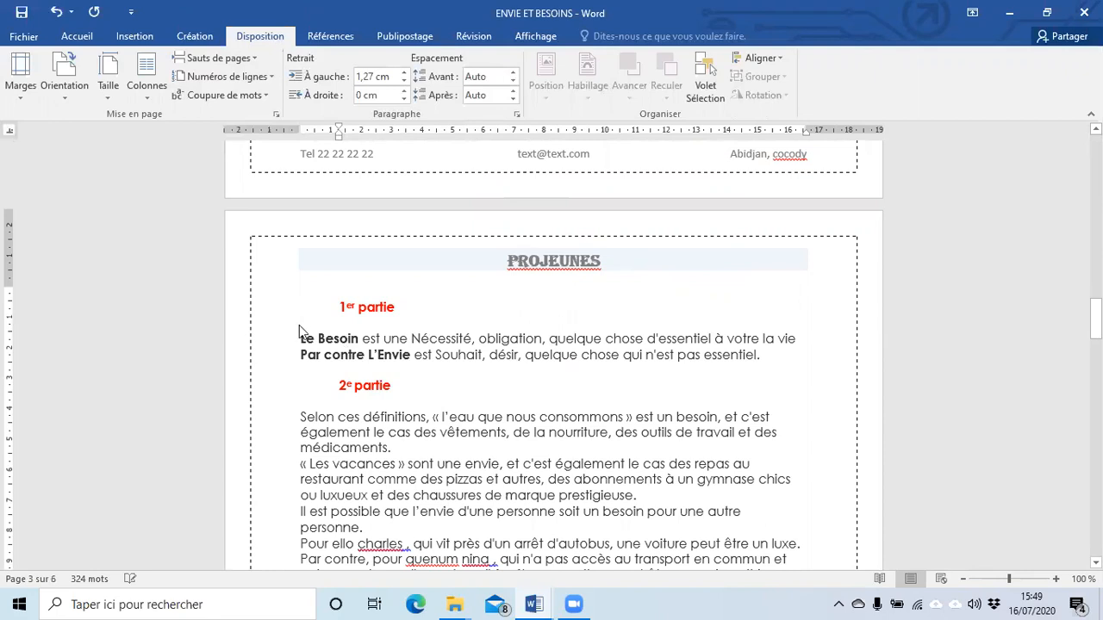
- Check how the Intro text and the "1er partie" section are divided between their two pages
scroll(299, 326, "up", 3)
scroll(314, 352, "up", 20)
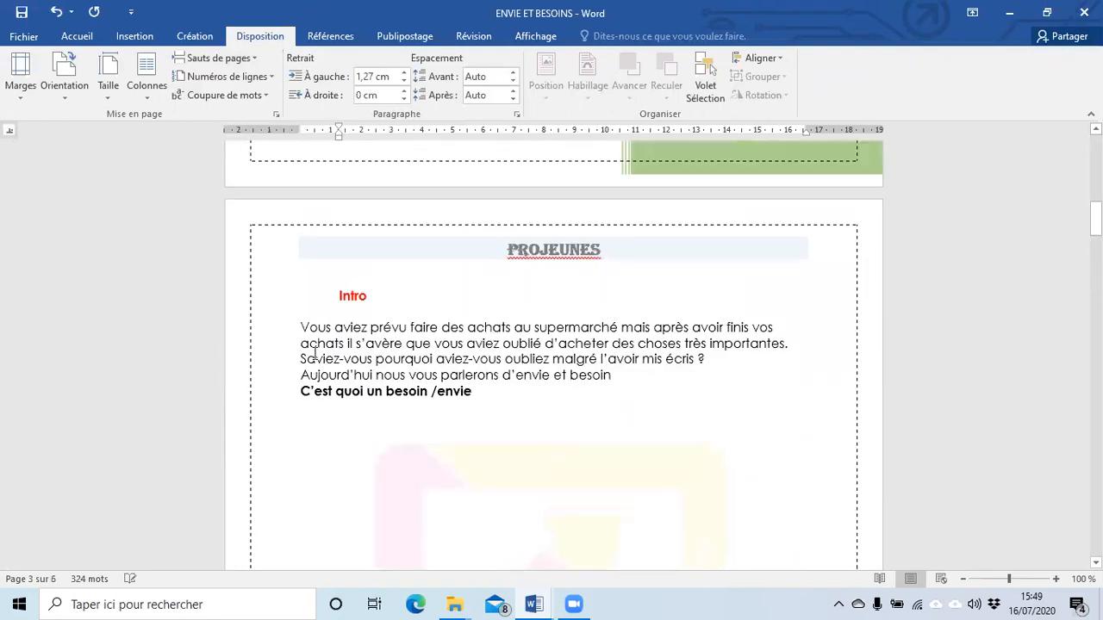
scroll(314, 360, "down", 5)
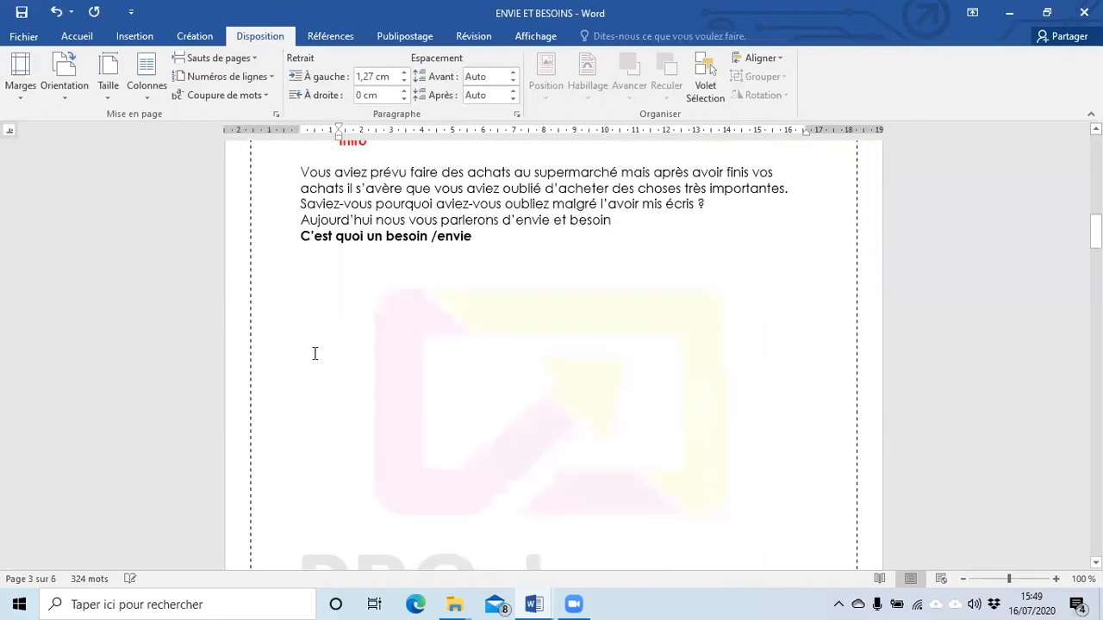
scroll(314, 353, "up", 5)
scroll(314, 354, "down", 1)
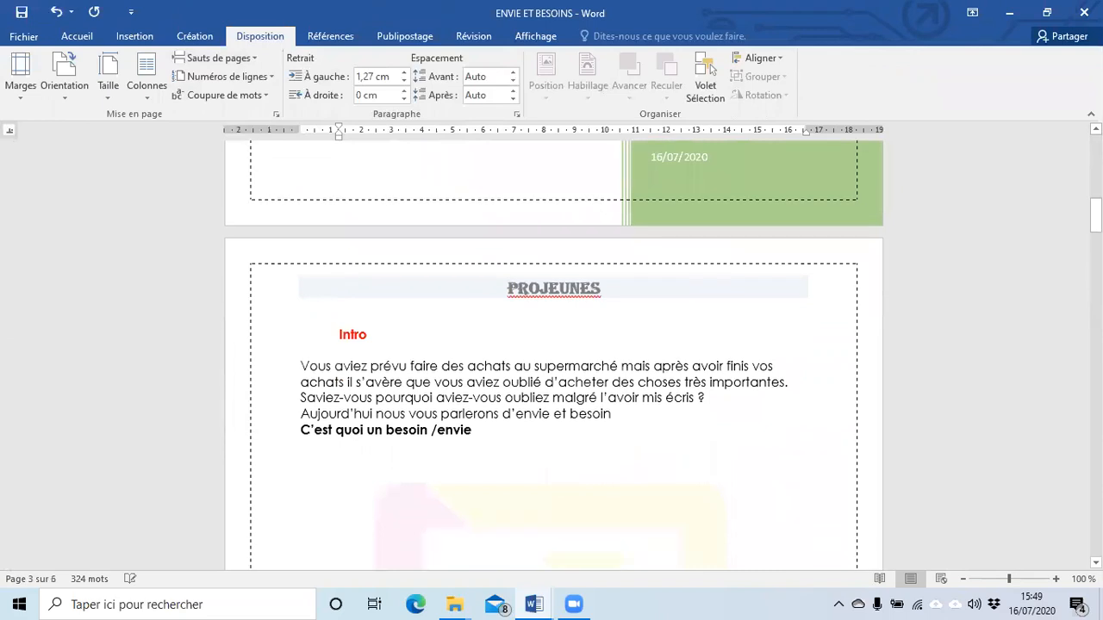
scroll(512, 350, "down", 20)
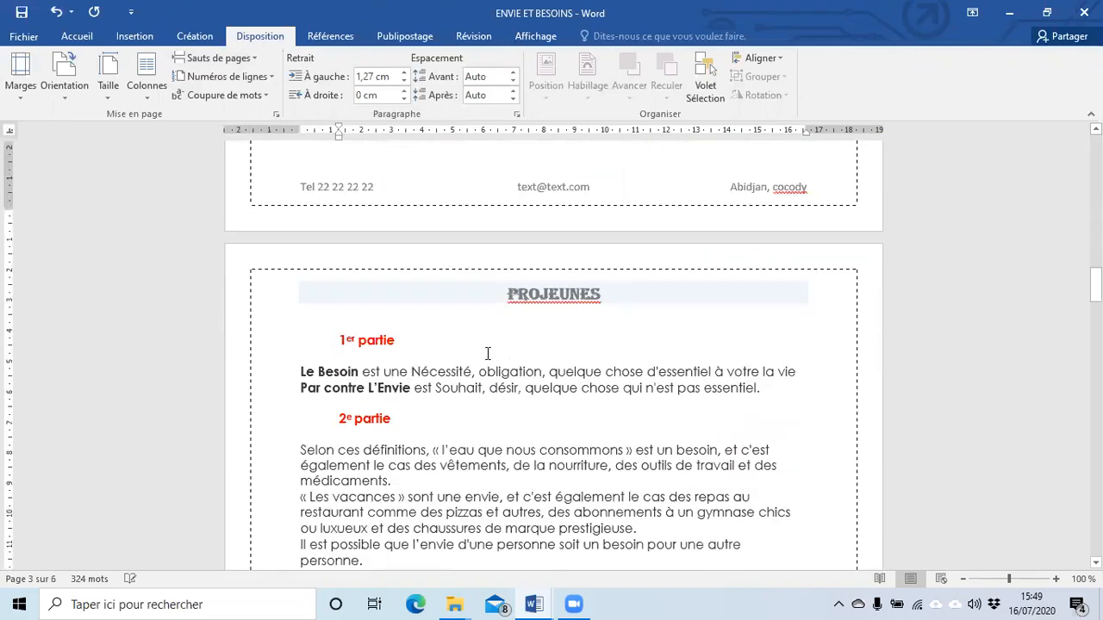
scroll(494, 348, "up", 3)
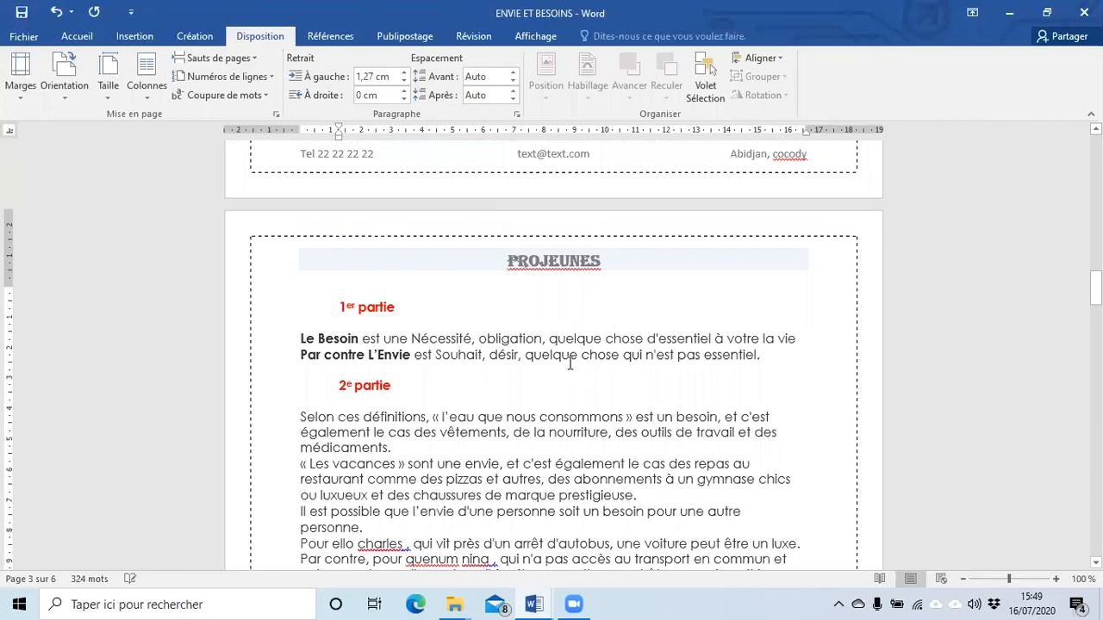
- Insert a page break directly before the "2e partie" heading and check the resulting page
left_click(338, 386)
left_click(257, 59)
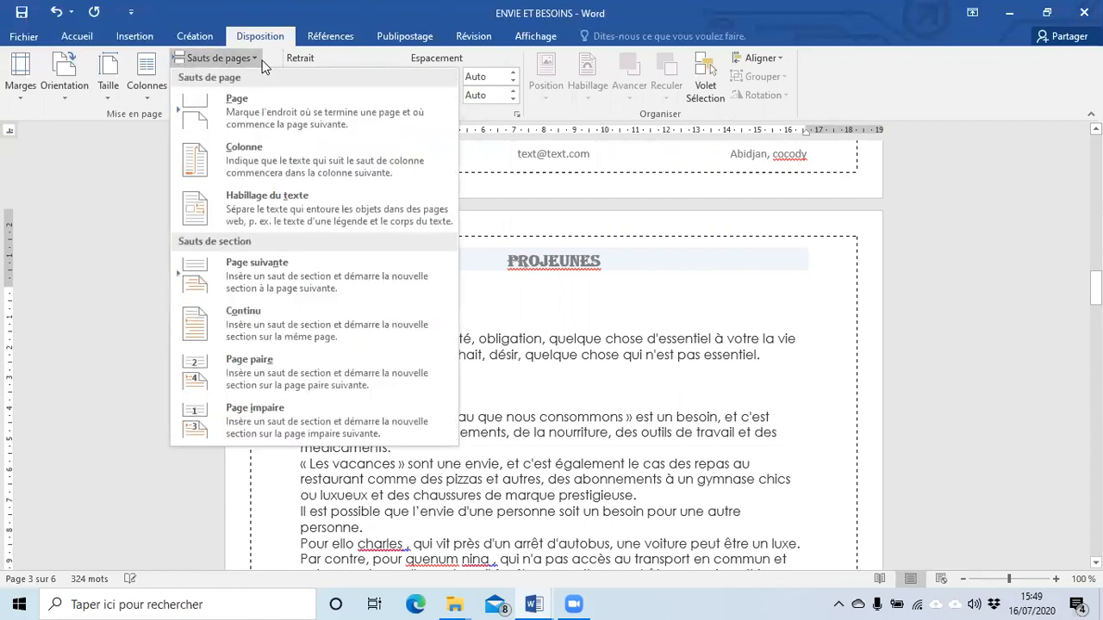
left_click(279, 107)
scroll(388, 480, "down", 1)
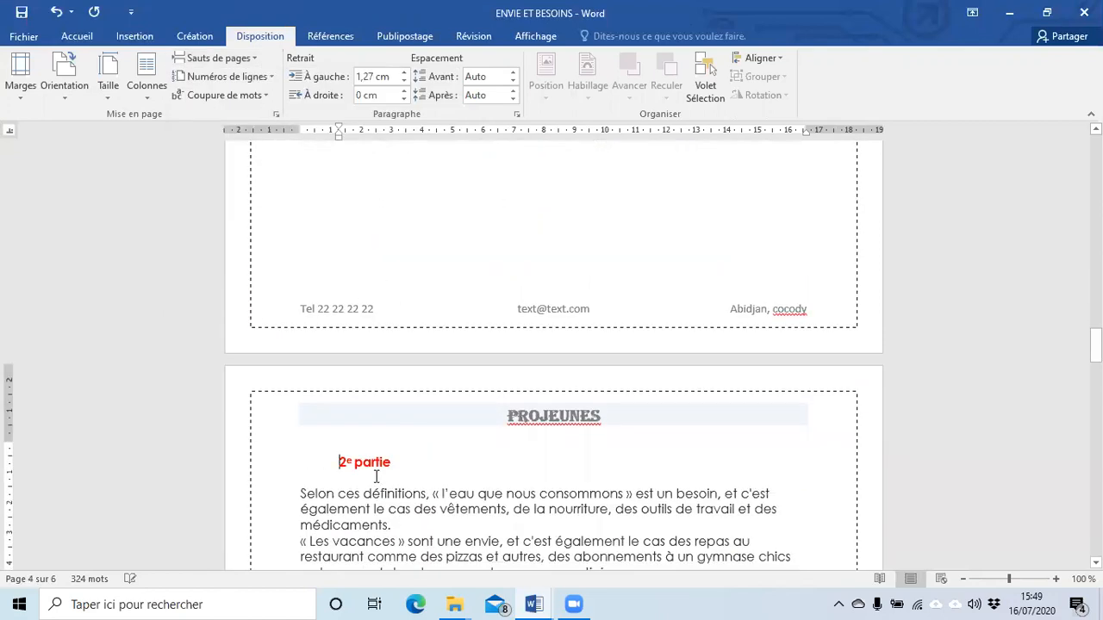
scroll(376, 478, "down", 4)
scroll(375, 478, "up", 8)
scroll(373, 478, "up", 4)
scroll(373, 479, "down", 3)
scroll(373, 478, "down", 6)
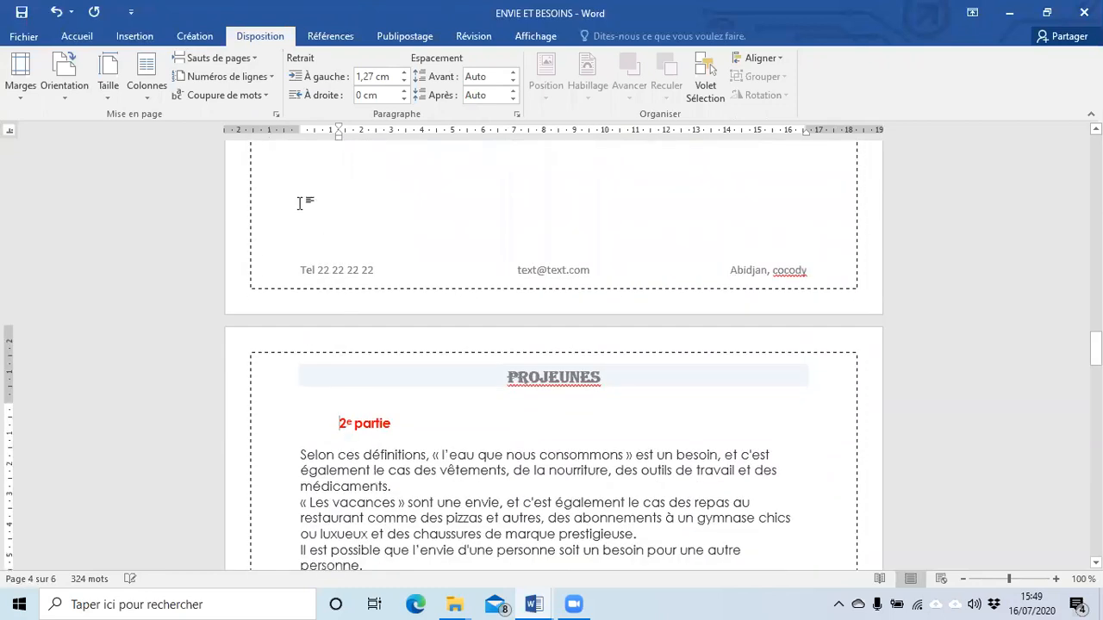
- Review the available page break and section break types without inserting one
left_click(255, 58)
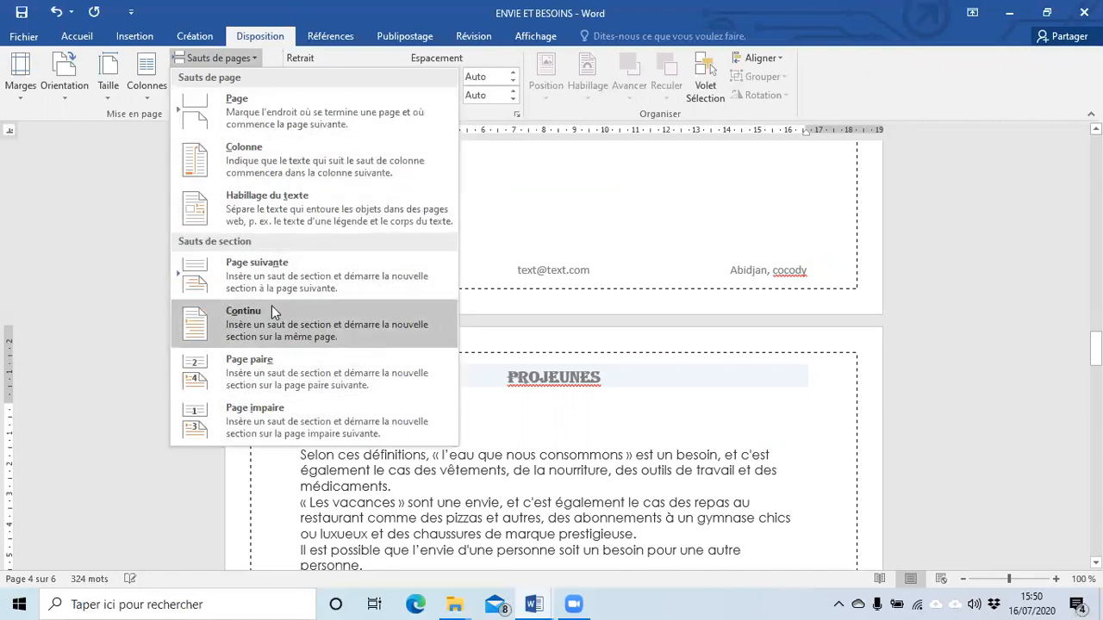
left_click(723, 433)
scroll(560, 418, "down", 3)
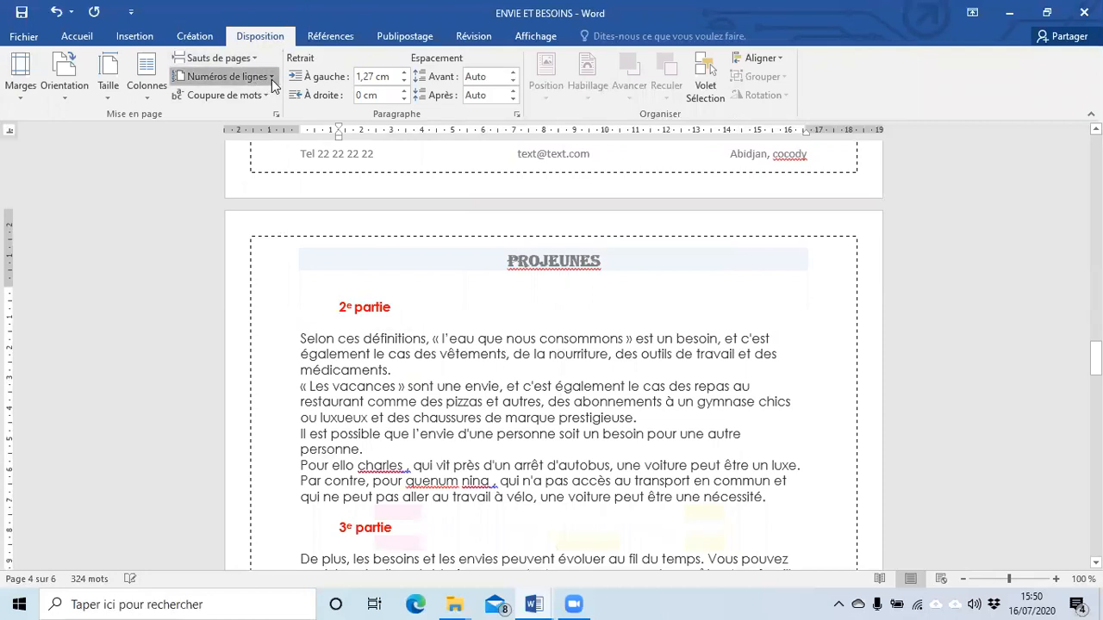
- Turn on continuous line numbering with the cursor at the "1er partie" heading, and change it to restart on each page
scroll(547, 412, "up", 10)
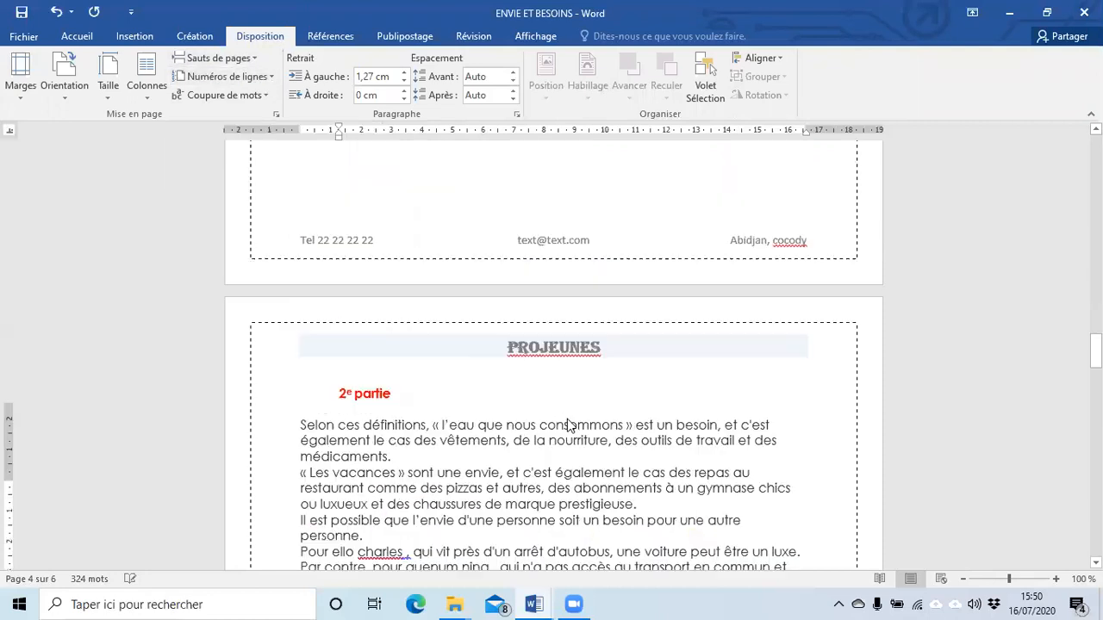
scroll(550, 412, "down", 3)
scroll(547, 412, "up", 3)
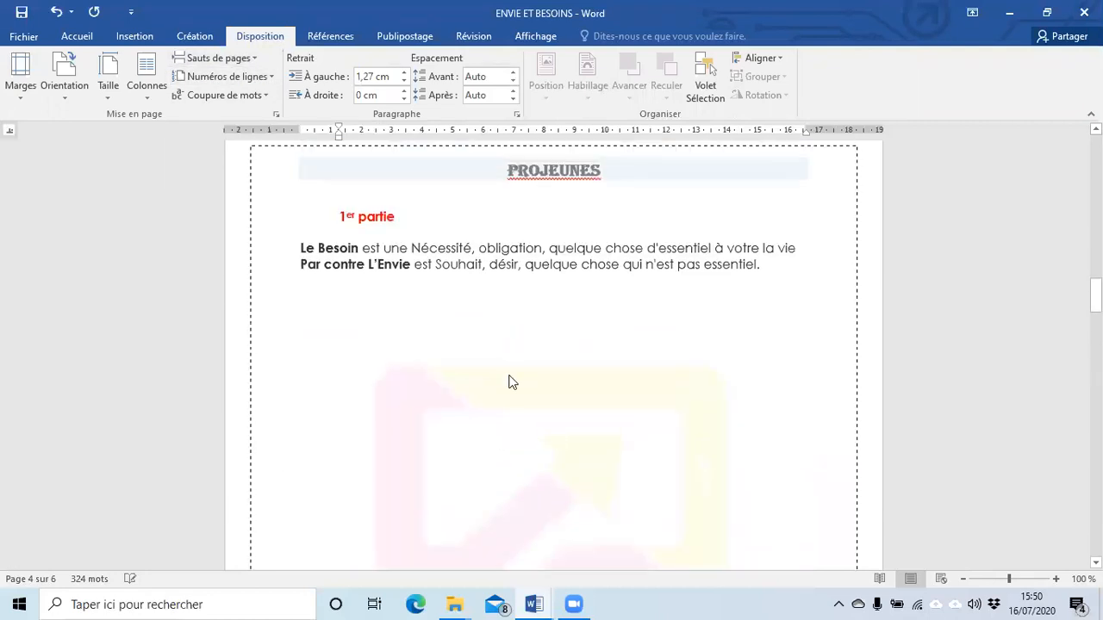
left_click(334, 217)
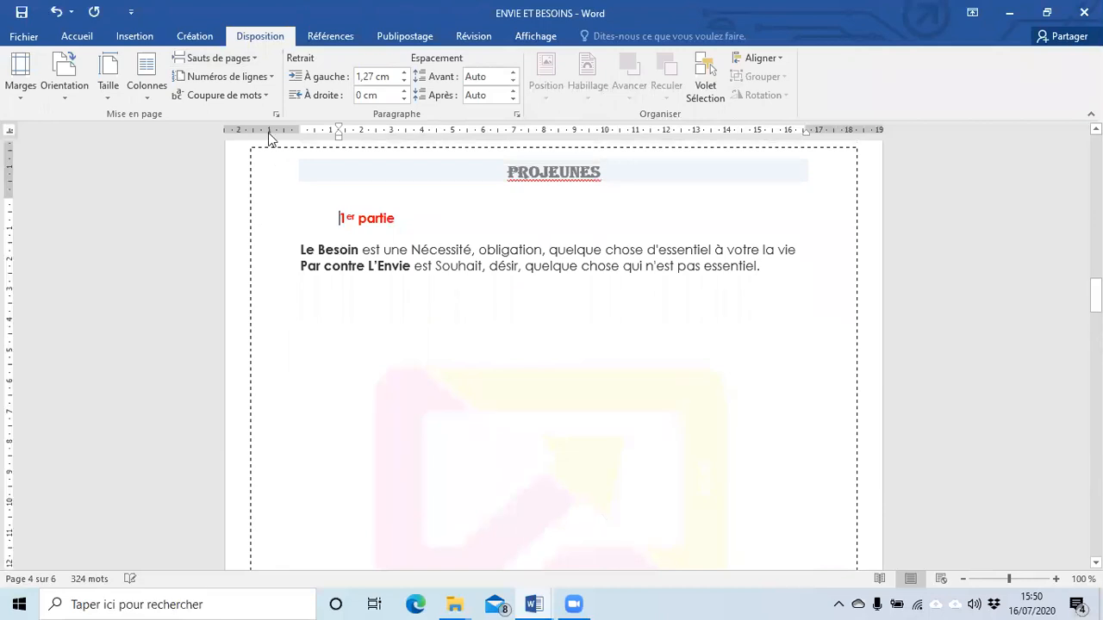
left_click(270, 78)
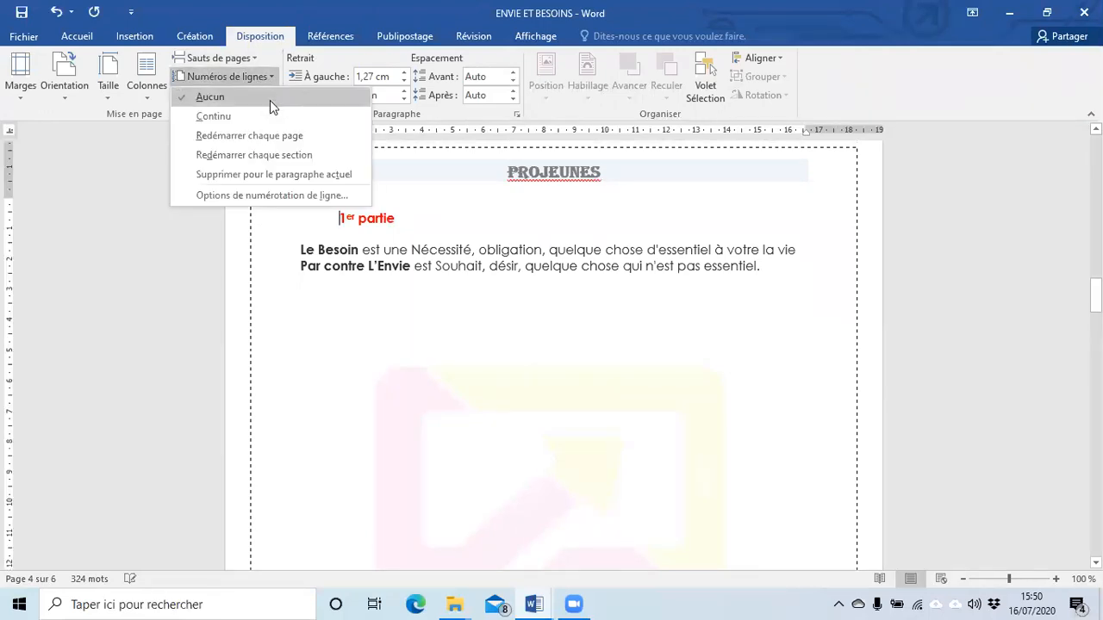
left_click(273, 115)
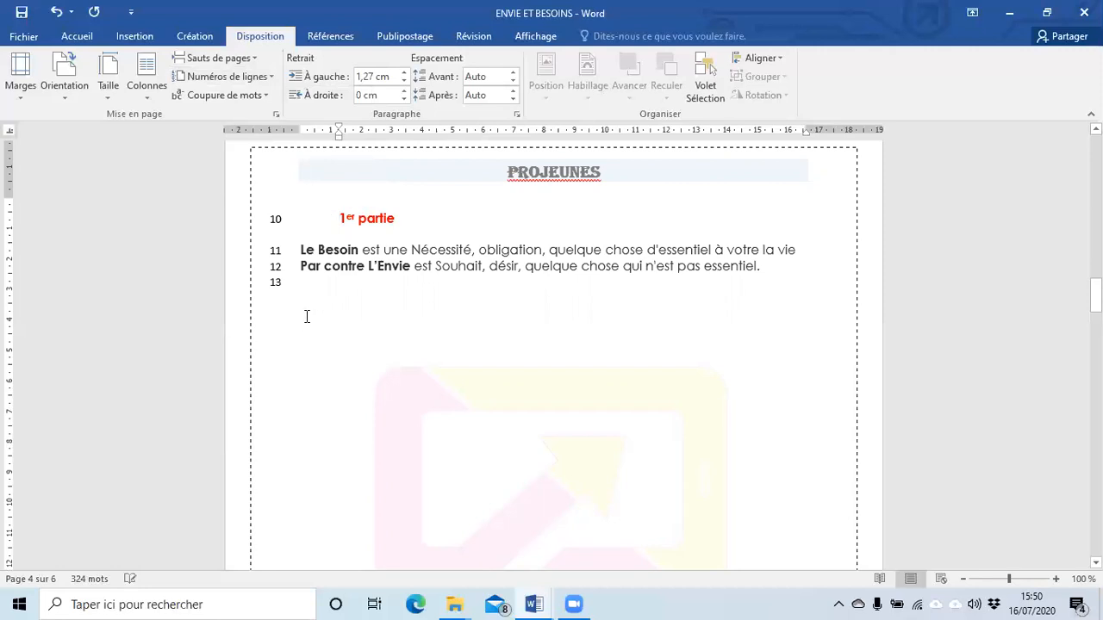
left_click(264, 76)
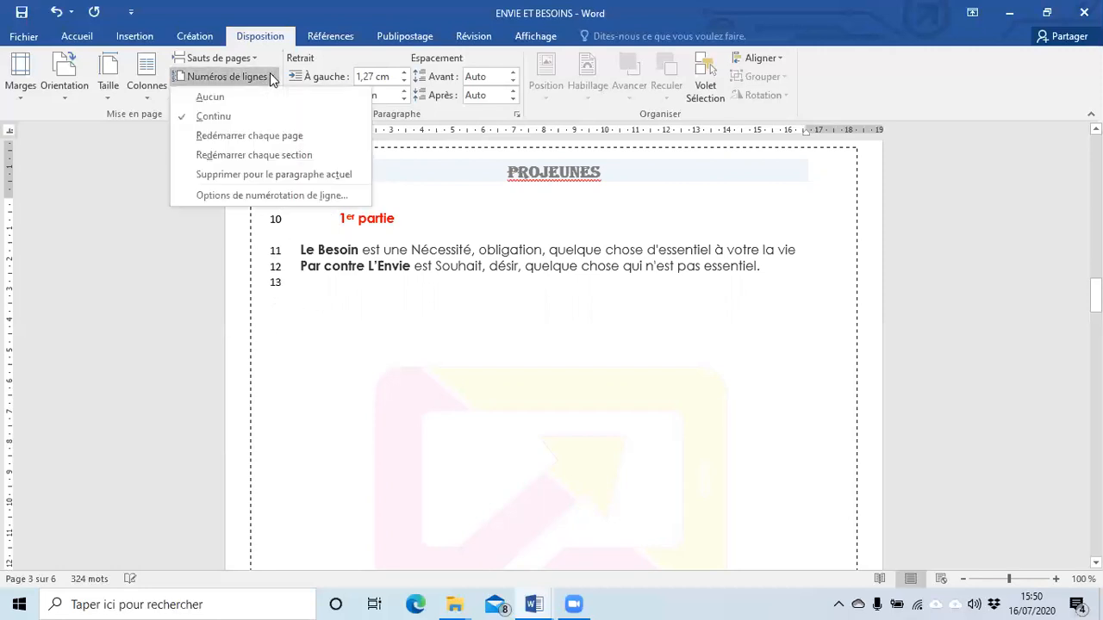
left_click(261, 136)
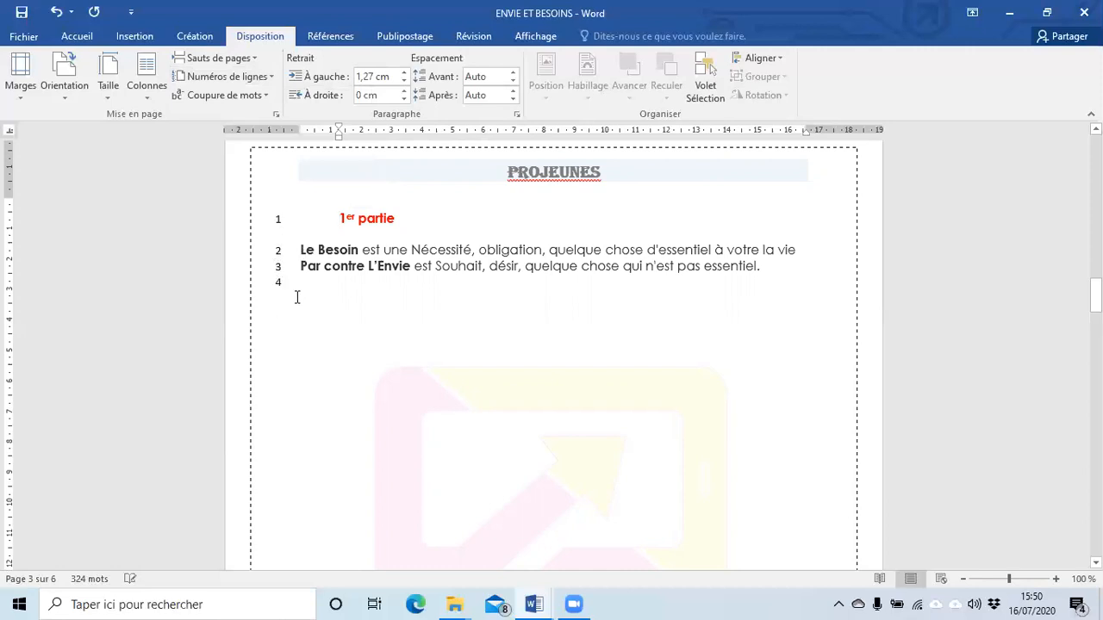
- Set the line numbering to restart at each section and check the numbers down to the last page
left_click(270, 81)
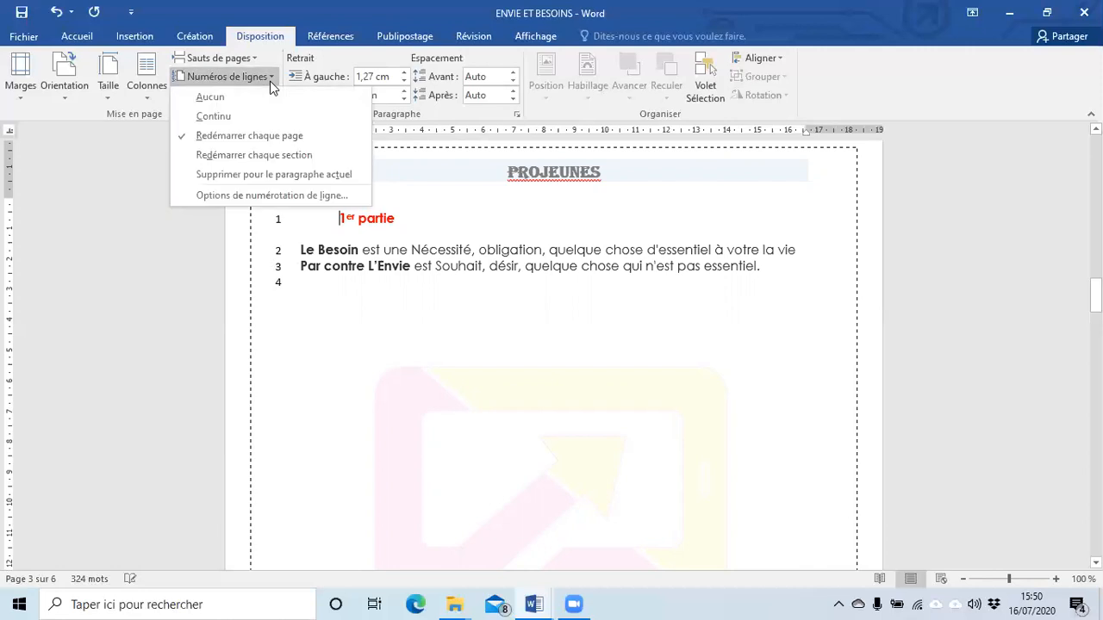
left_click(277, 171)
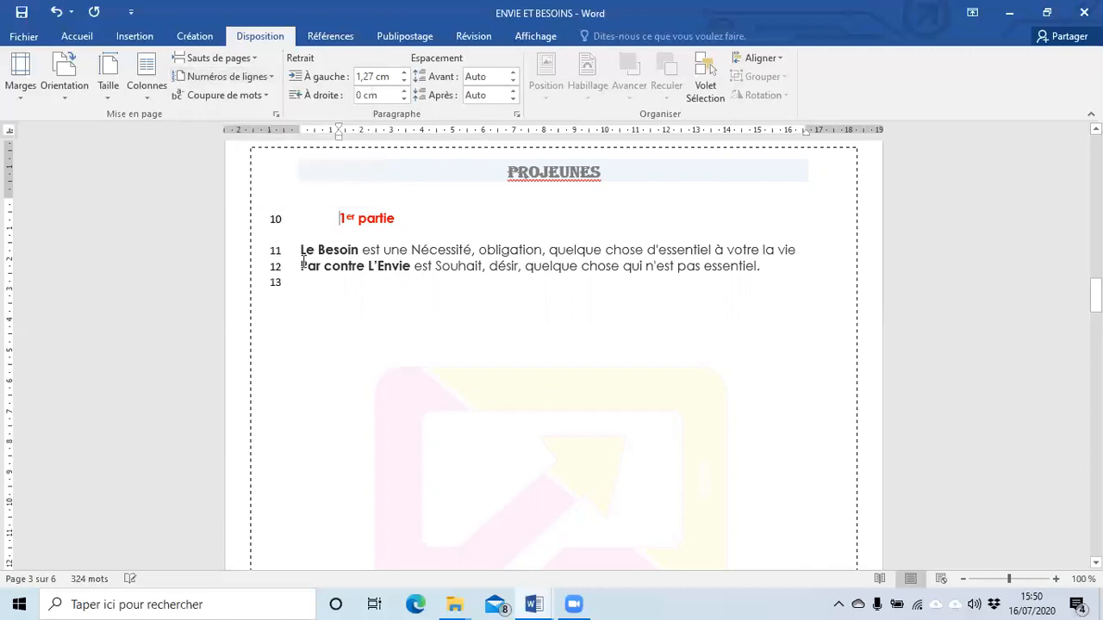
scroll(301, 293, "down", 15)
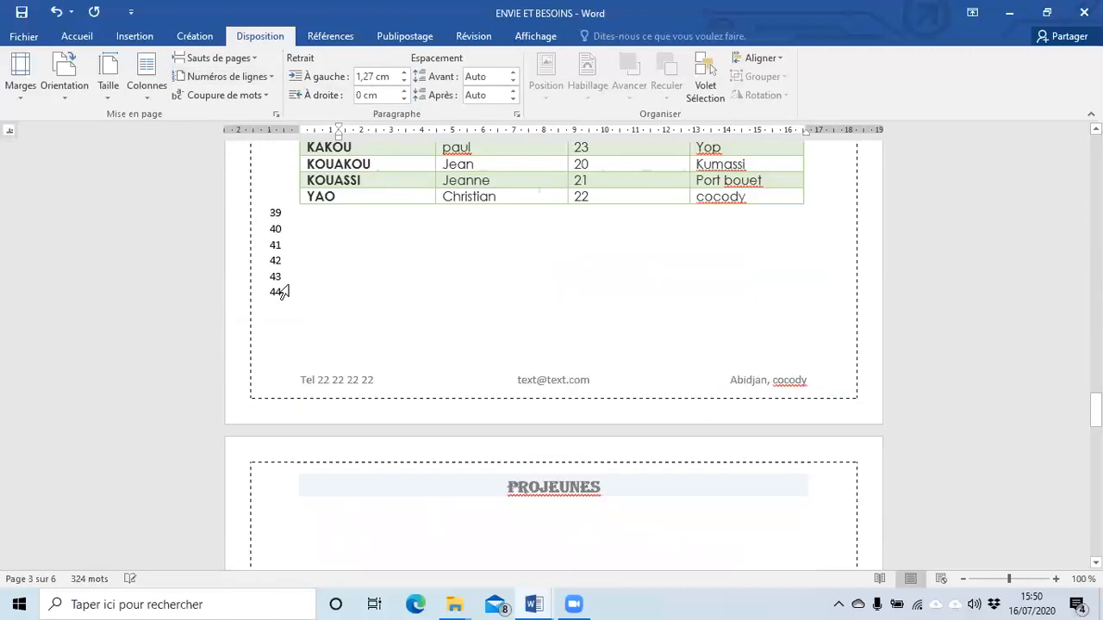
scroll(284, 292, "down", 10)
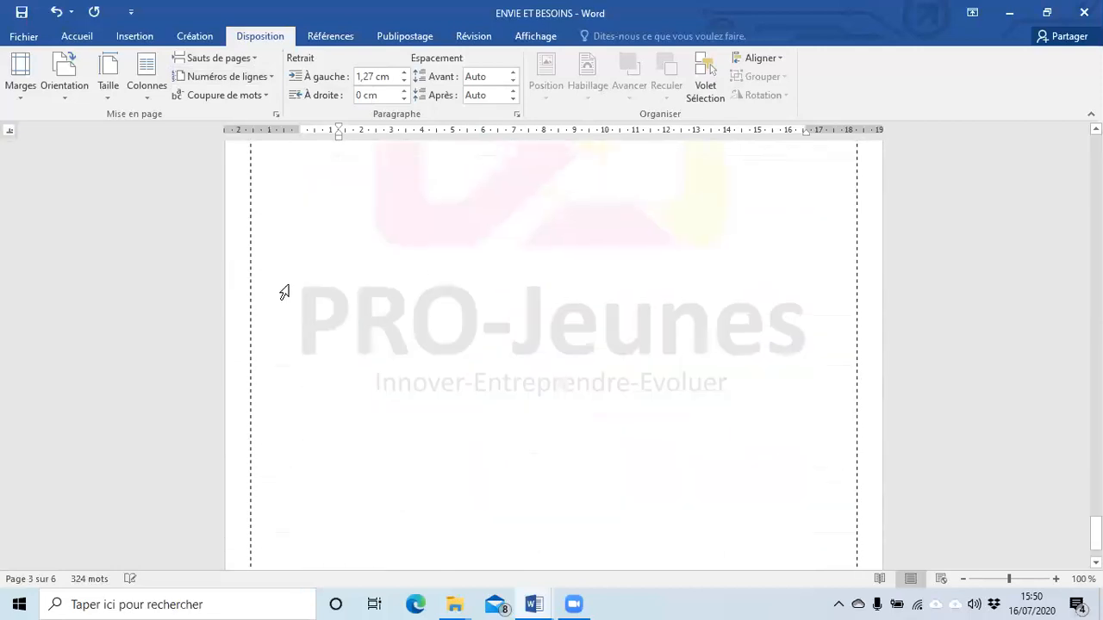
scroll(285, 292, "up", 20)
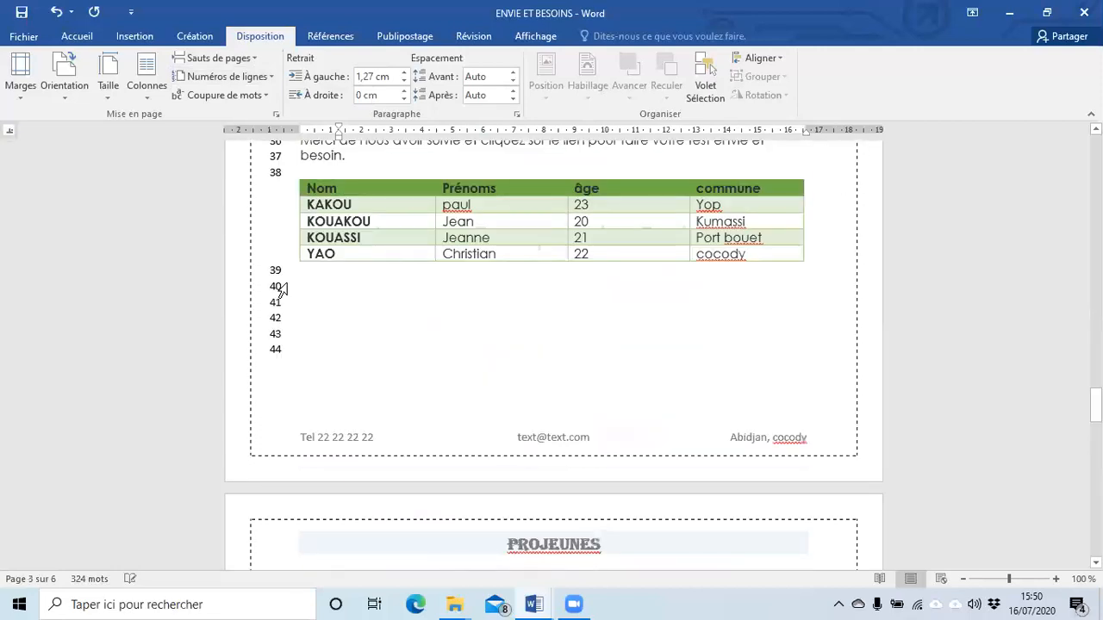
- Undo the line numbering changes and place the cursor directly before the "Intro" heading
scroll(289, 291, "up", 10)
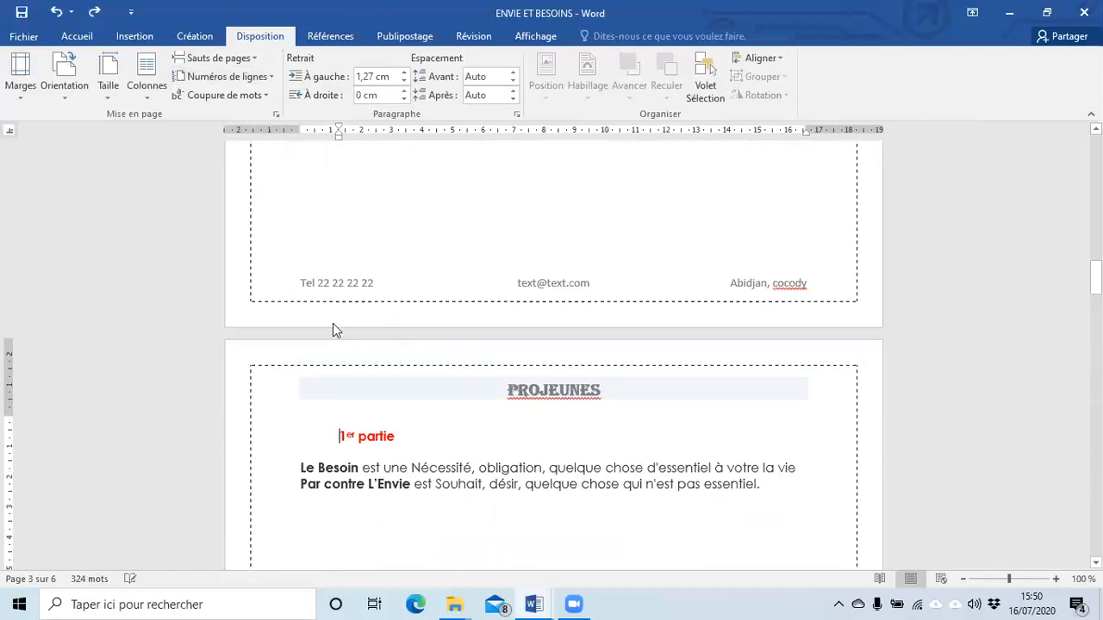
scroll(333, 323, "up", 15)
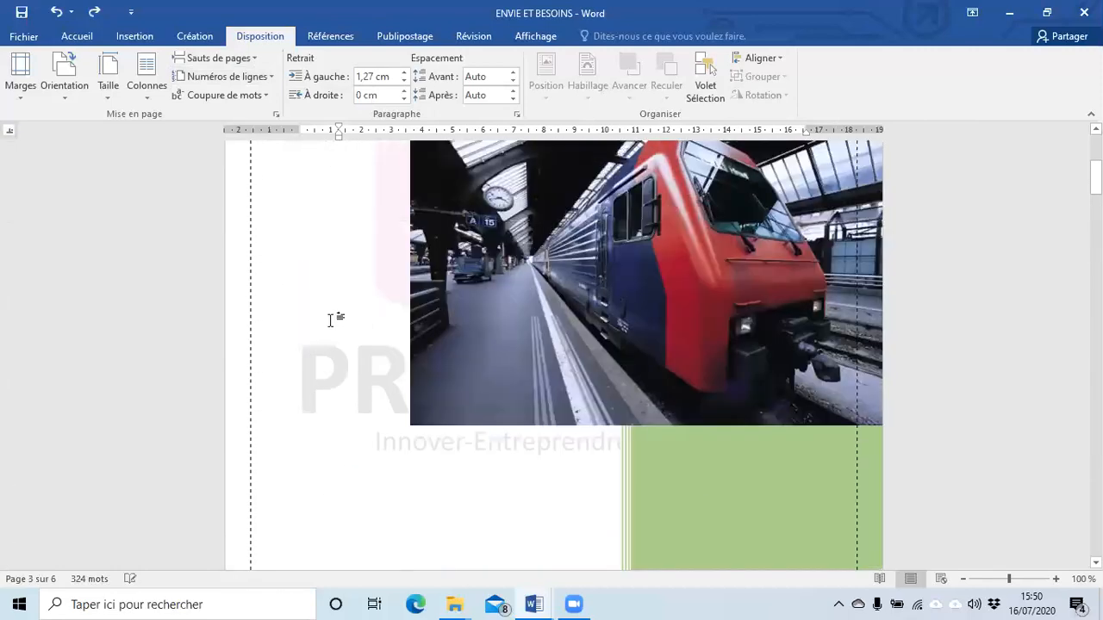
scroll(333, 323, "down", 10)
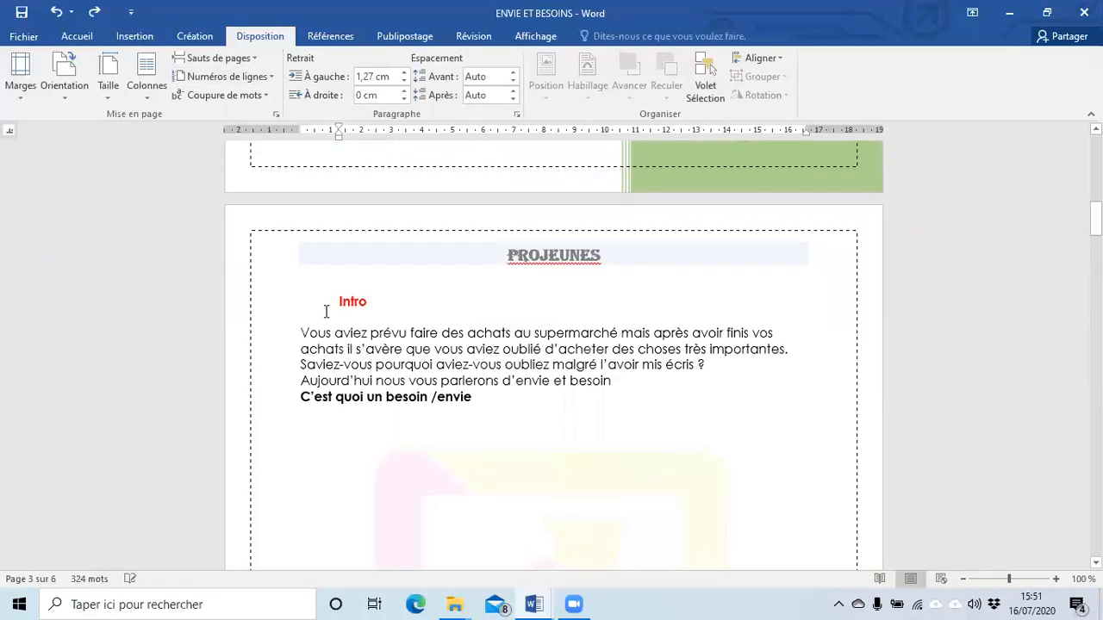
left_click(326, 311)
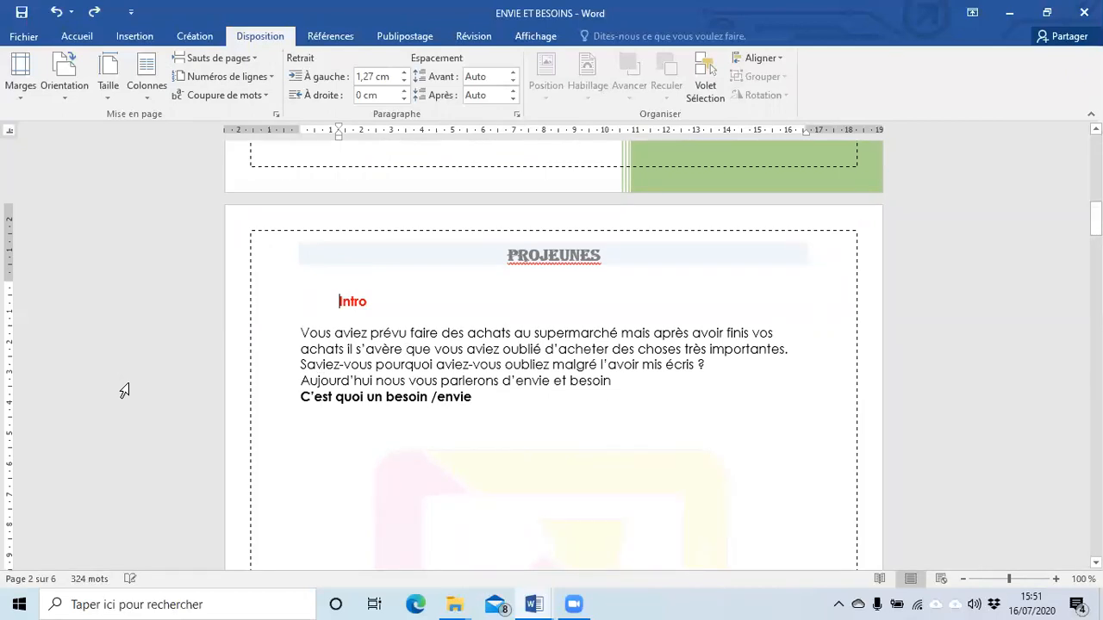
- Undo the page breaks before "1er partie" and "2e partie", and check the text from Intro to the table
scroll(133, 395, "down", 10)
scroll(165, 444, "down", 5)
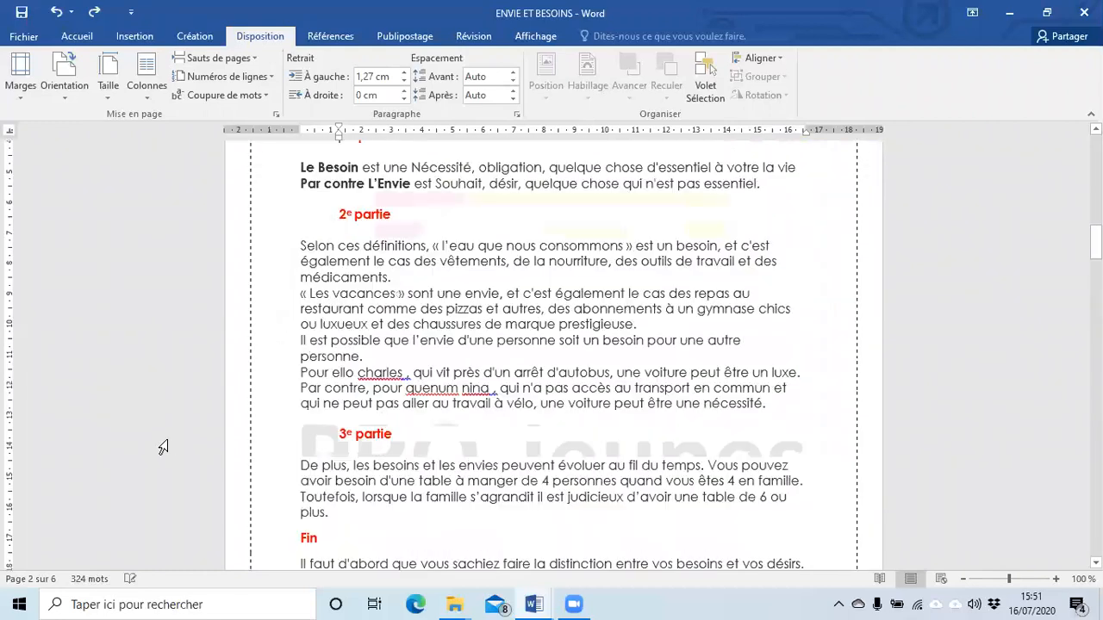
scroll(163, 447, "up", 1)
scroll(249, 359, "down", 10)
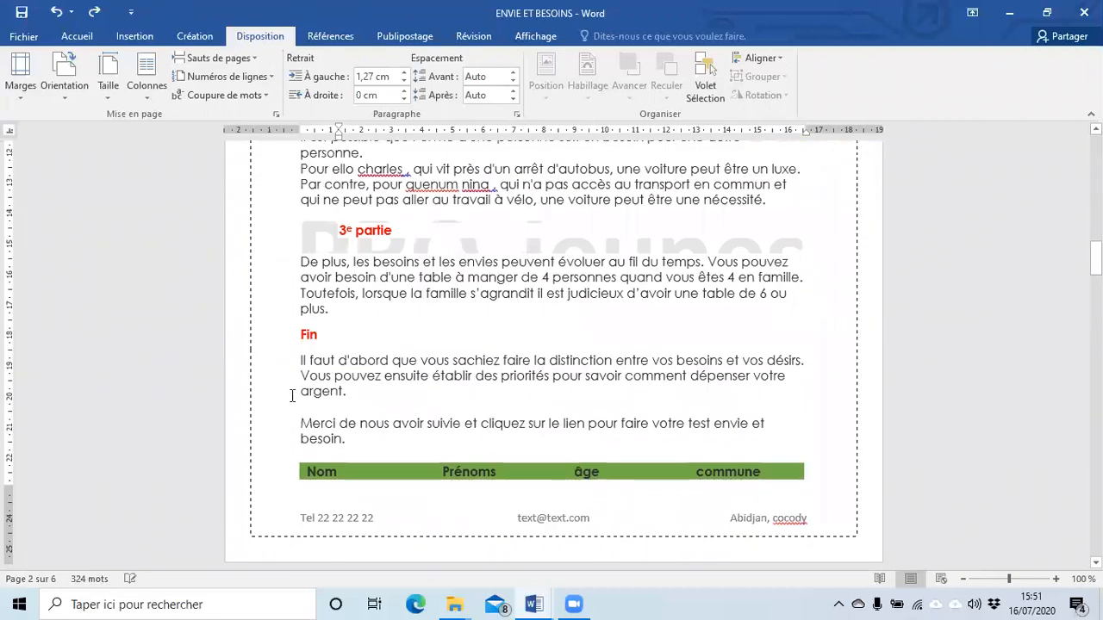
scroll(292, 396, "down", 5)
scroll(293, 397, "up", 10)
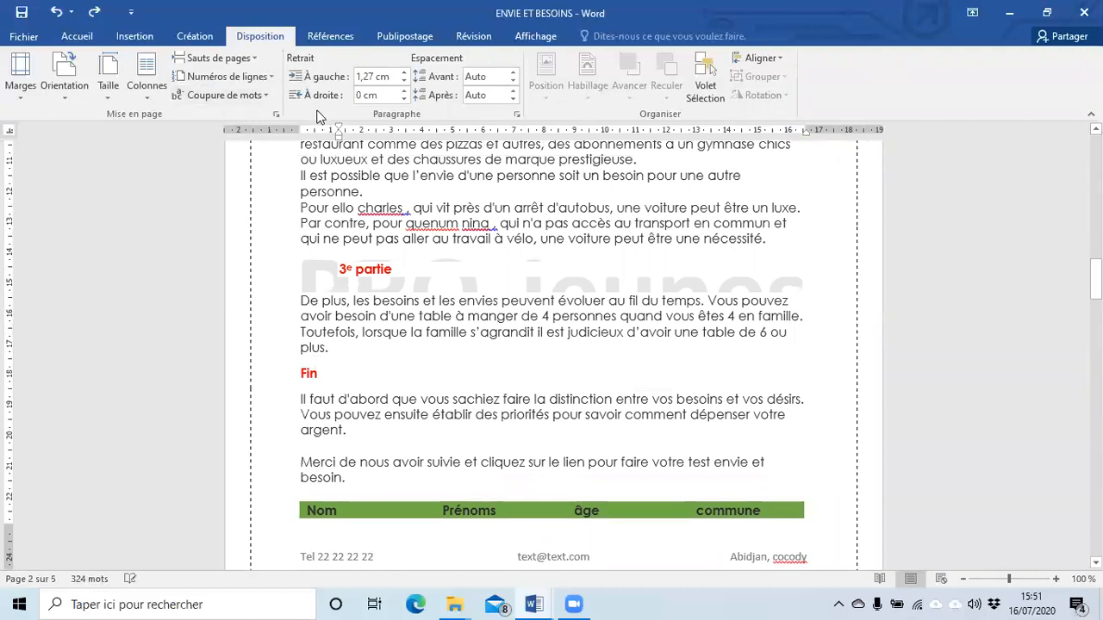
scroll(387, 285, "up", 15)
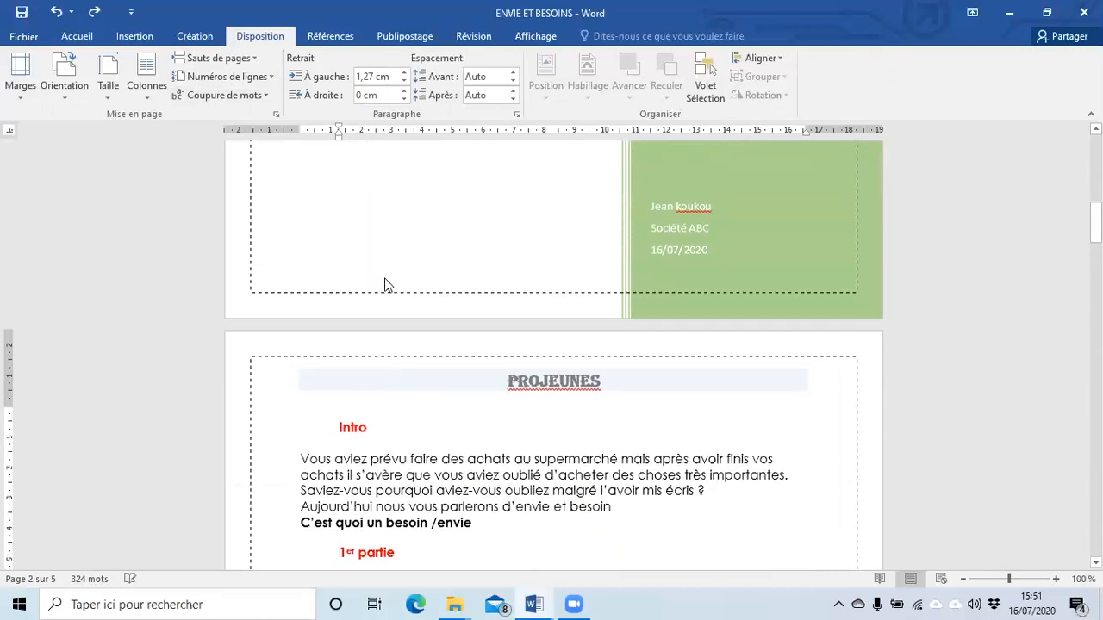
- Set the left indent of the first paragraph under the "Intro" heading to 2 cm
scroll(301, 369, "down", 2)
left_click(300, 388)
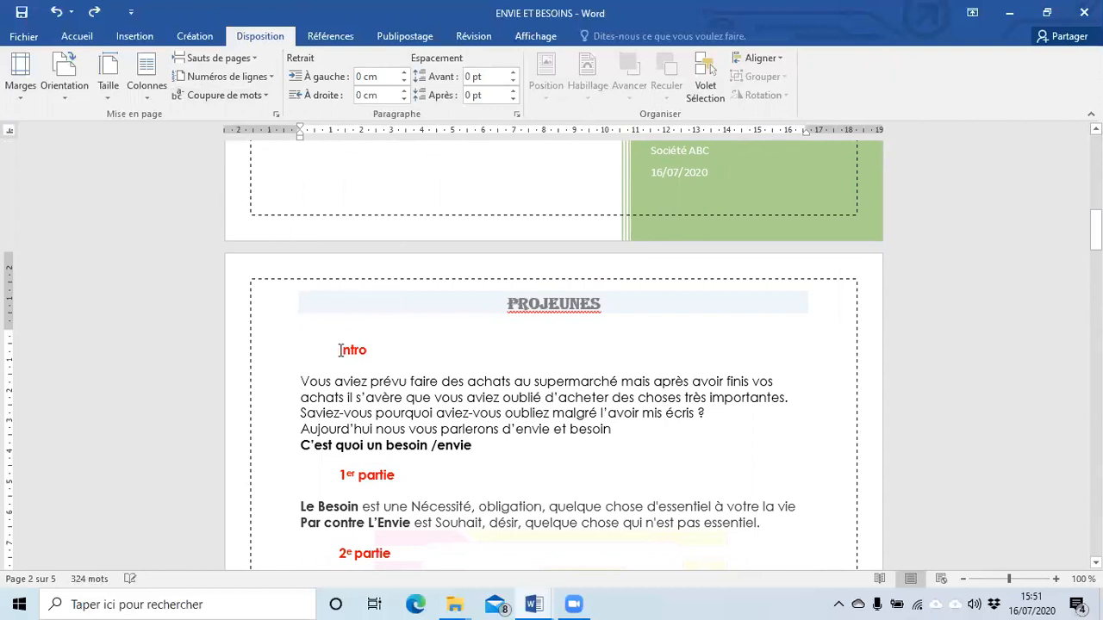
left_click(403, 73)
left_click(403, 73)
left_click(402, 74)
left_click(402, 73)
left_click(402, 73)
left_click(402, 73)
left_click(402, 73)
left_click(402, 74)
left_click(402, 73)
left_click(403, 73)
left_click(402, 74)
left_click(402, 73)
left_click(403, 73)
left_click(403, 73)
left_click(403, 72)
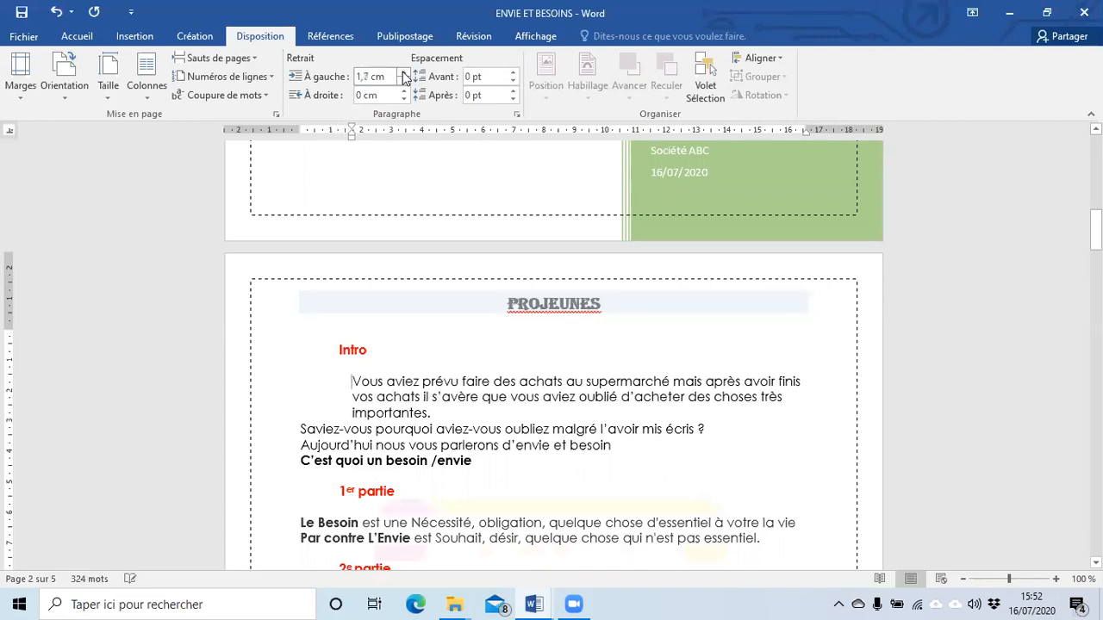
left_click(404, 73)
left_click(403, 74)
left_click(403, 73)
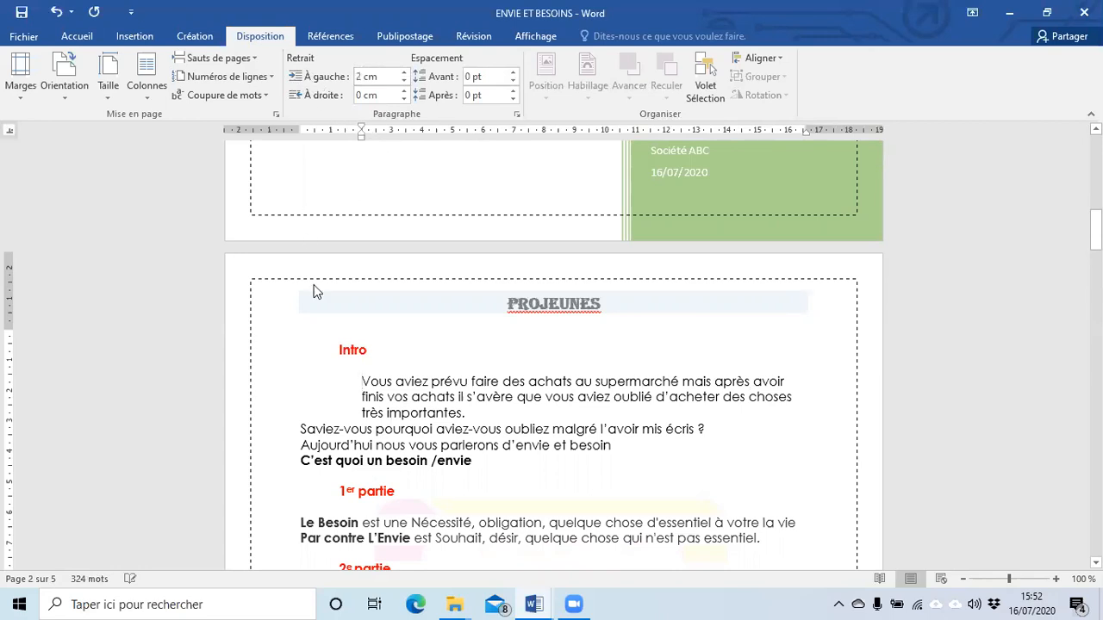
- Set the right indent of the first Intro paragraph to 1,2 cm
left_click(404, 94)
left_click(405, 93)
left_click(405, 93)
left_click(405, 93)
left_click(405, 93)
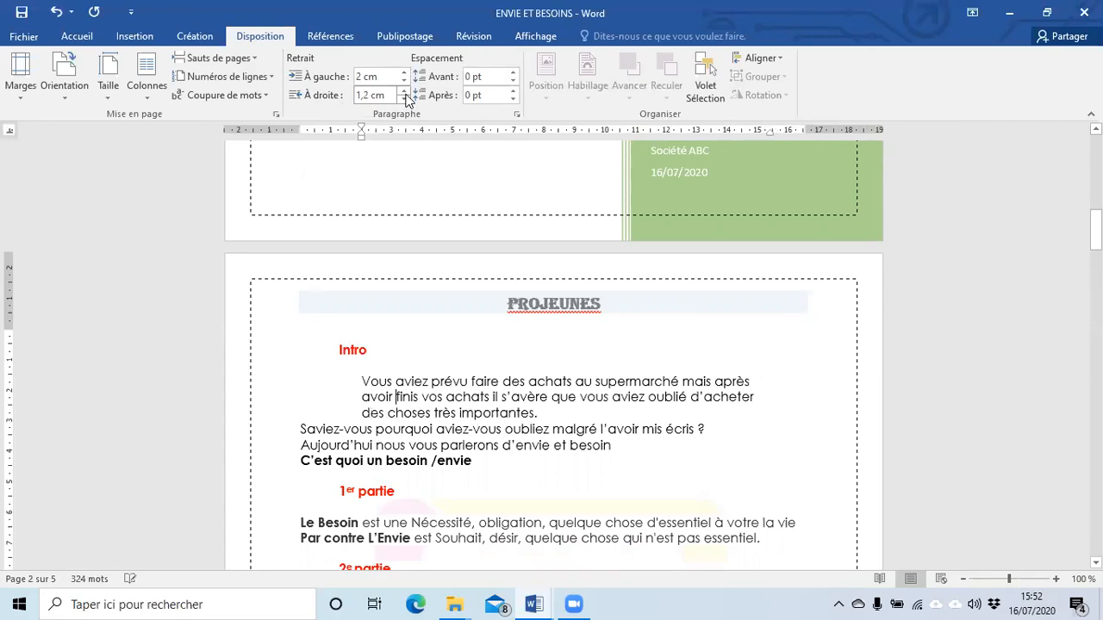
- Reduce the right indent of the first Intro paragraph to 0,5 cm
left_click(405, 99)
left_click(404, 99)
left_click(404, 99)
left_click(404, 99)
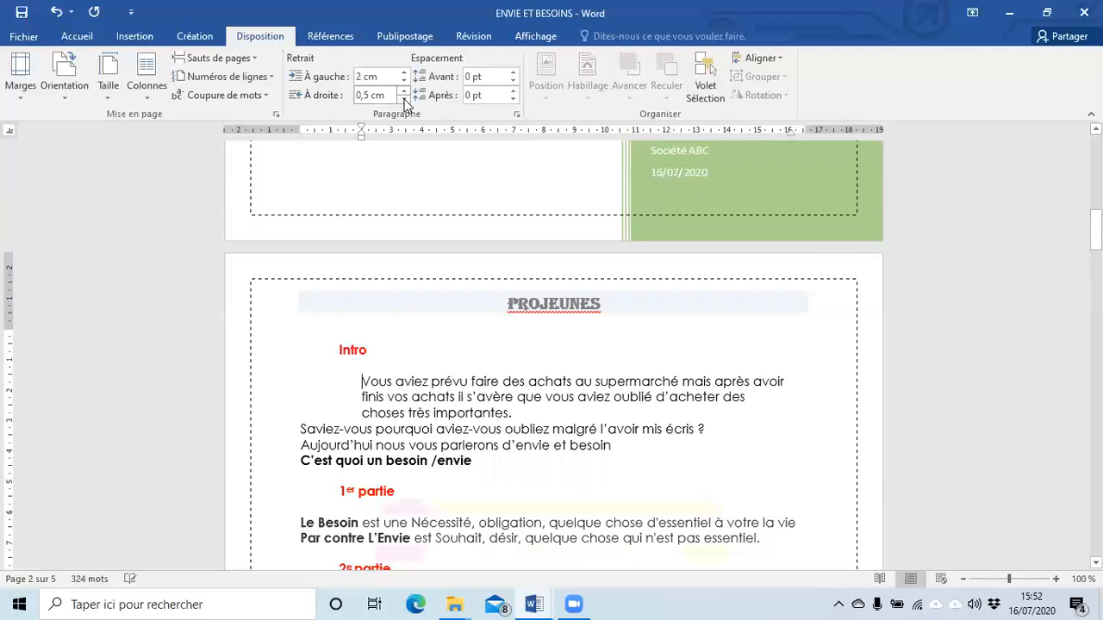
- Lower the right indent of the first Intro paragraph to -0,4 cm, then bring it back to 0 cm
left_click(404, 99)
left_click(404, 99)
left_click(404, 99)
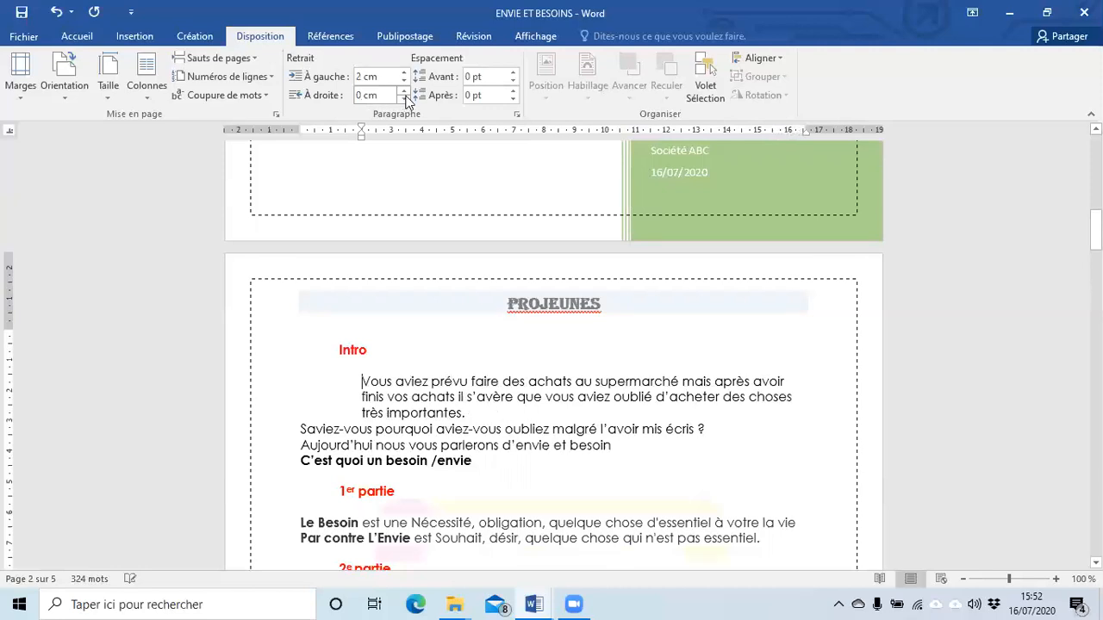
left_click(404, 99)
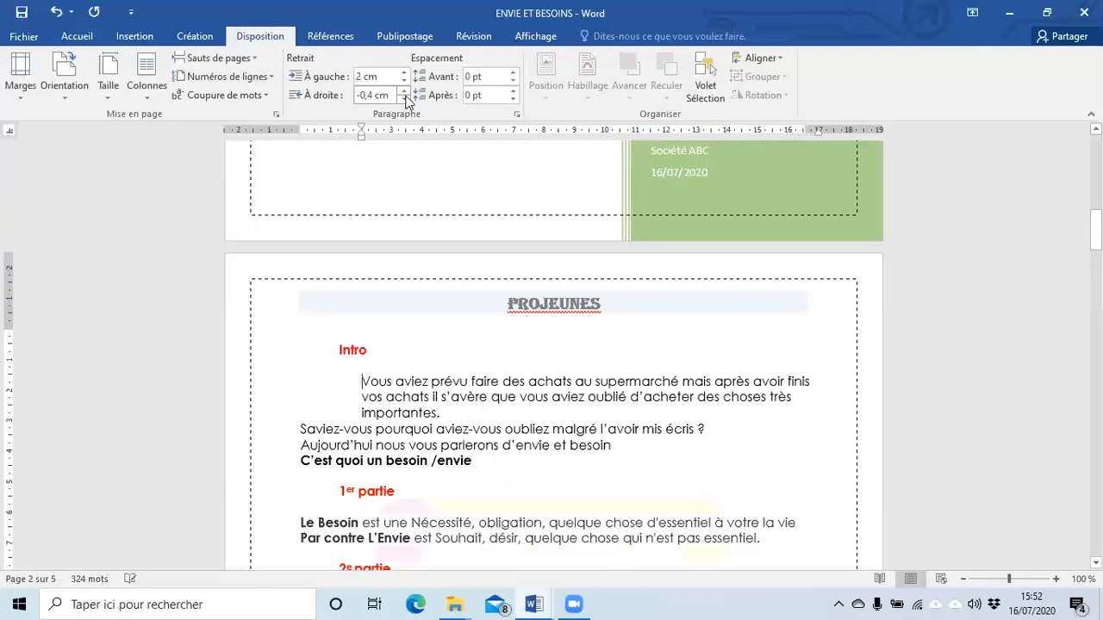
left_click(404, 91)
left_click(404, 91)
left_click(404, 91)
left_click(404, 90)
left_click(404, 90)
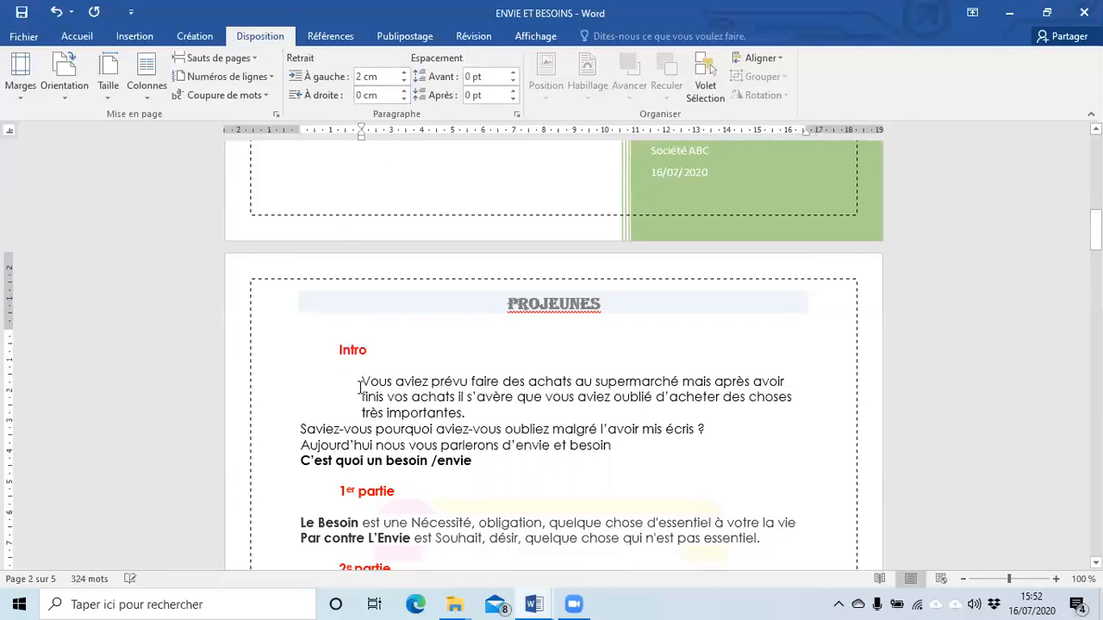
- Reduce the left indent of the first Intro paragraph to 0 cm
left_click(404, 81)
left_click(404, 81)
double_click(404, 81)
left_click(404, 81)
double_click(404, 81)
left_click(404, 81)
double_click(404, 81)
double_click(404, 81)
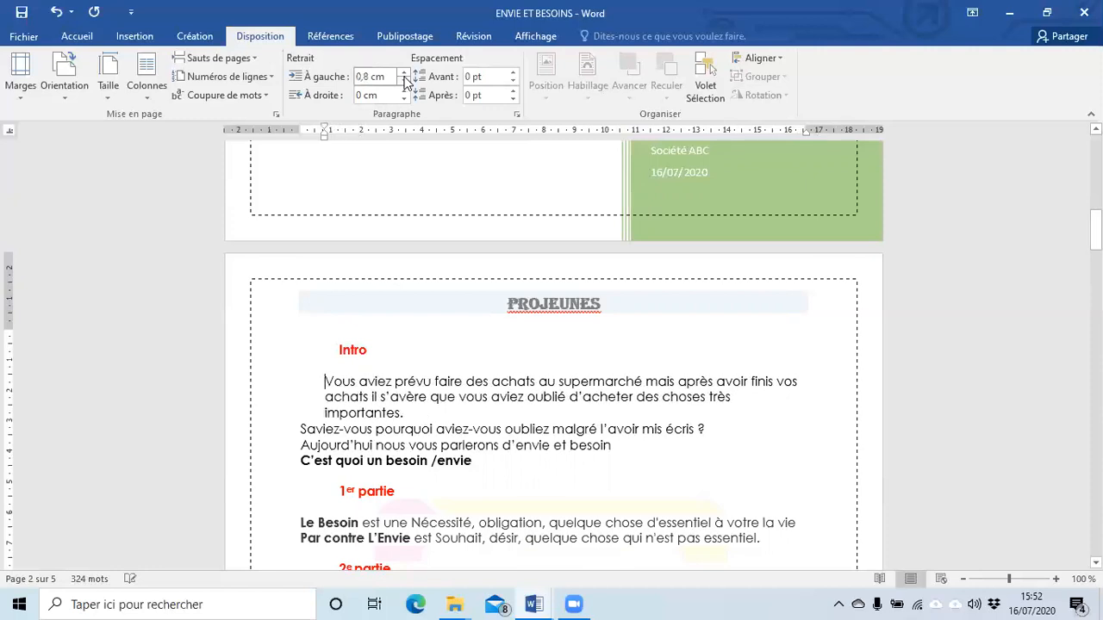
double_click(404, 81)
left_click(404, 81)
double_click(404, 81)
left_click(404, 81)
left_click(404, 81)
left_click(404, 81)
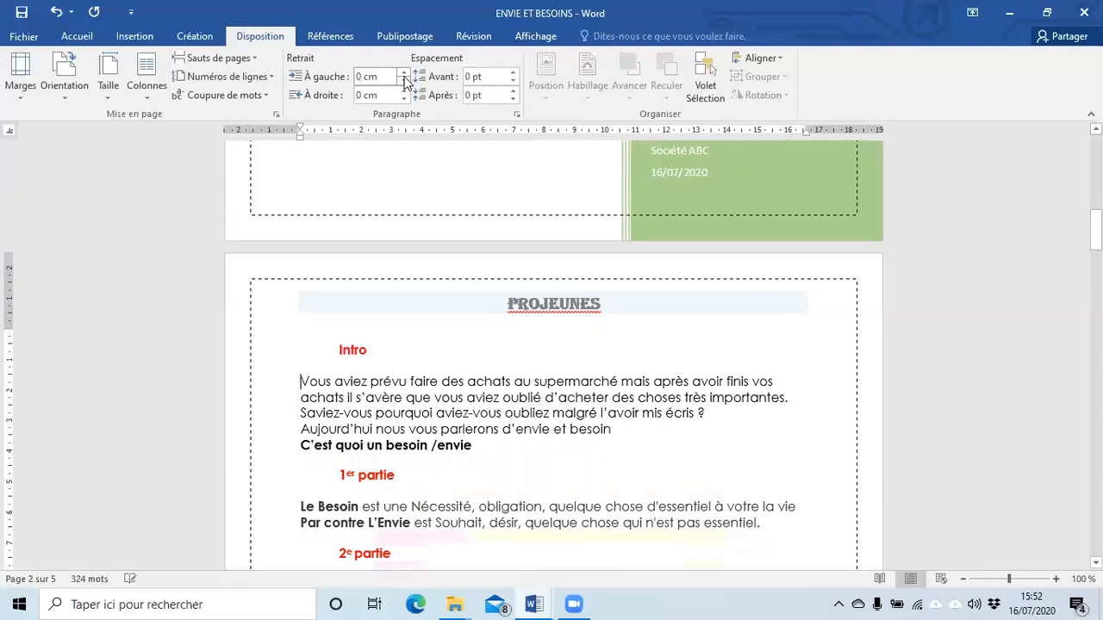
- Set the spacing before the first Intro paragraph to 42 pt
double_click(466, 414)
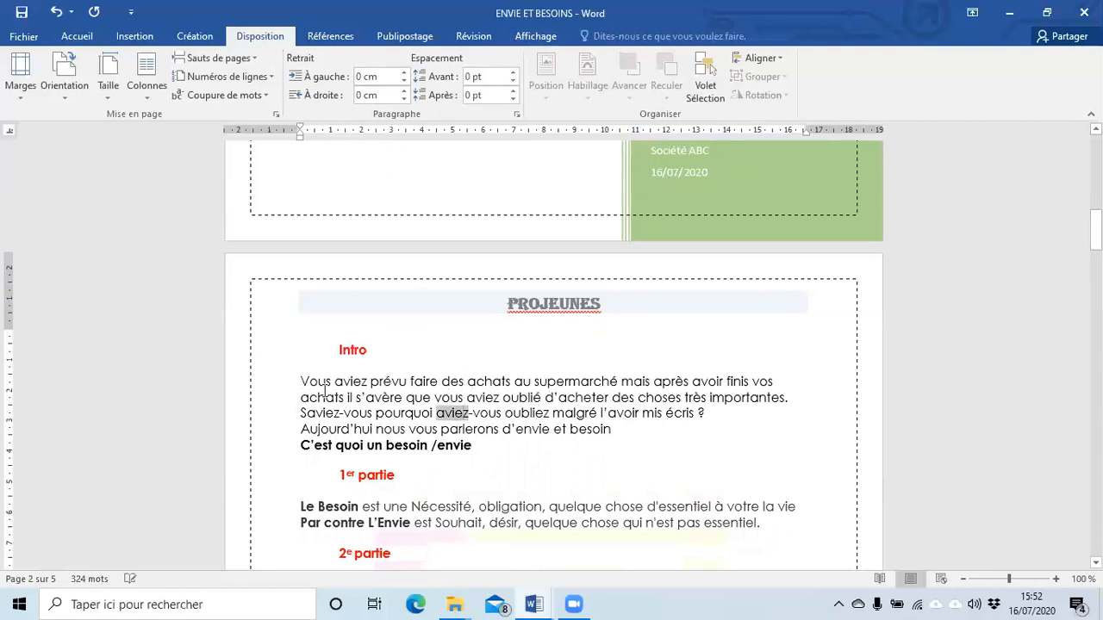
left_click(301, 381)
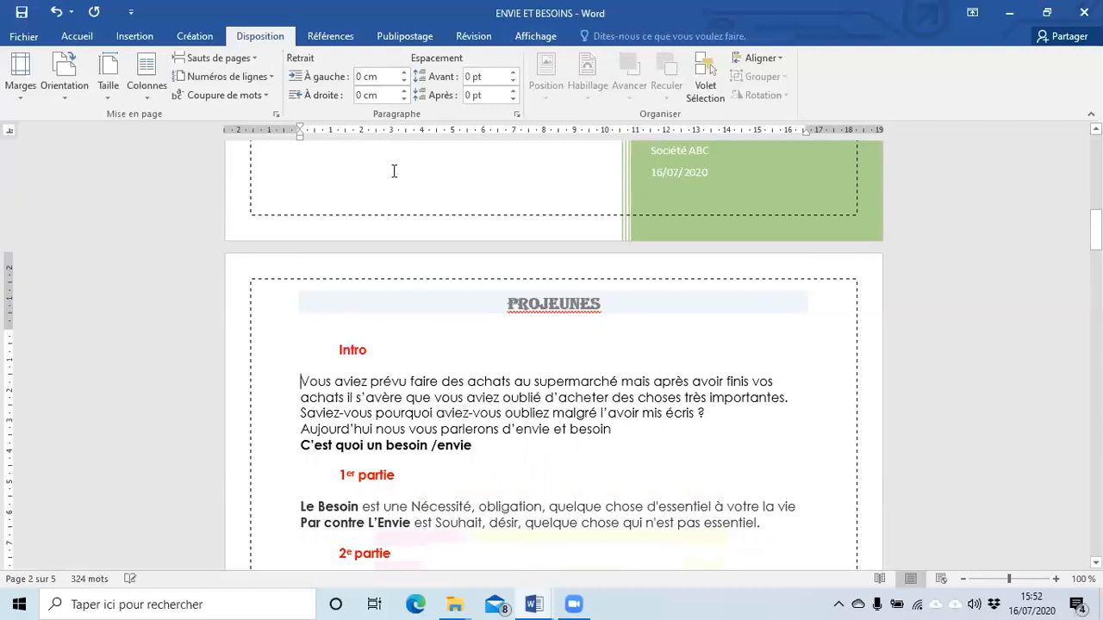
left_click(515, 72)
left_click(514, 72)
left_click(514, 72)
left_click(514, 73)
left_click(514, 72)
left_click(514, 72)
left_click(515, 72)
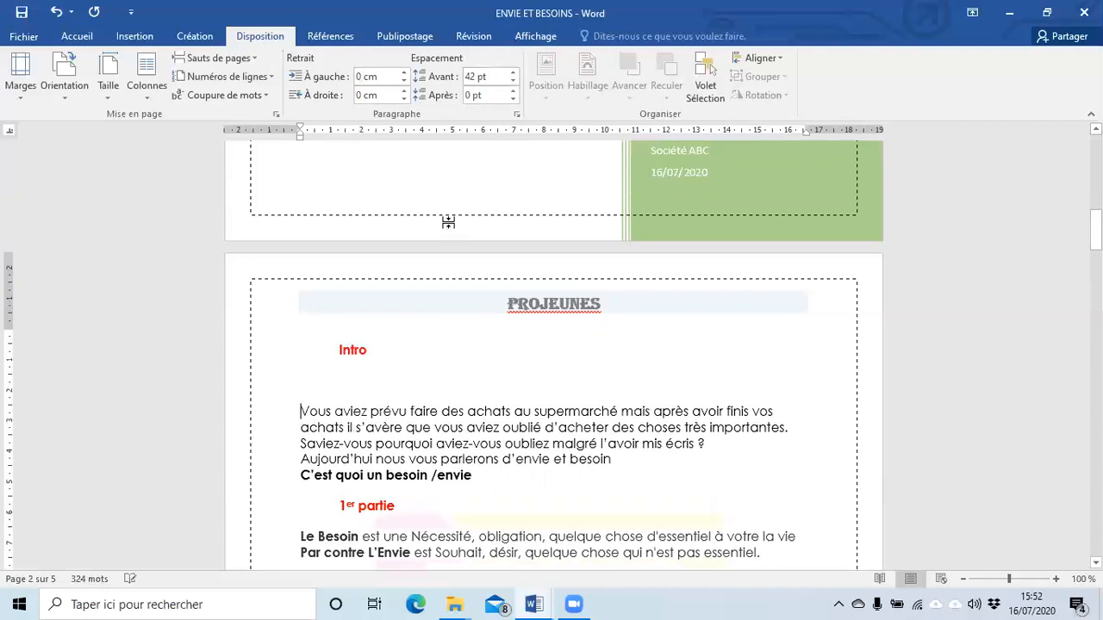
- Undo the spacing added before the first Intro paragraph, keeping its left indent at 0 cm
left_click(373, 352)
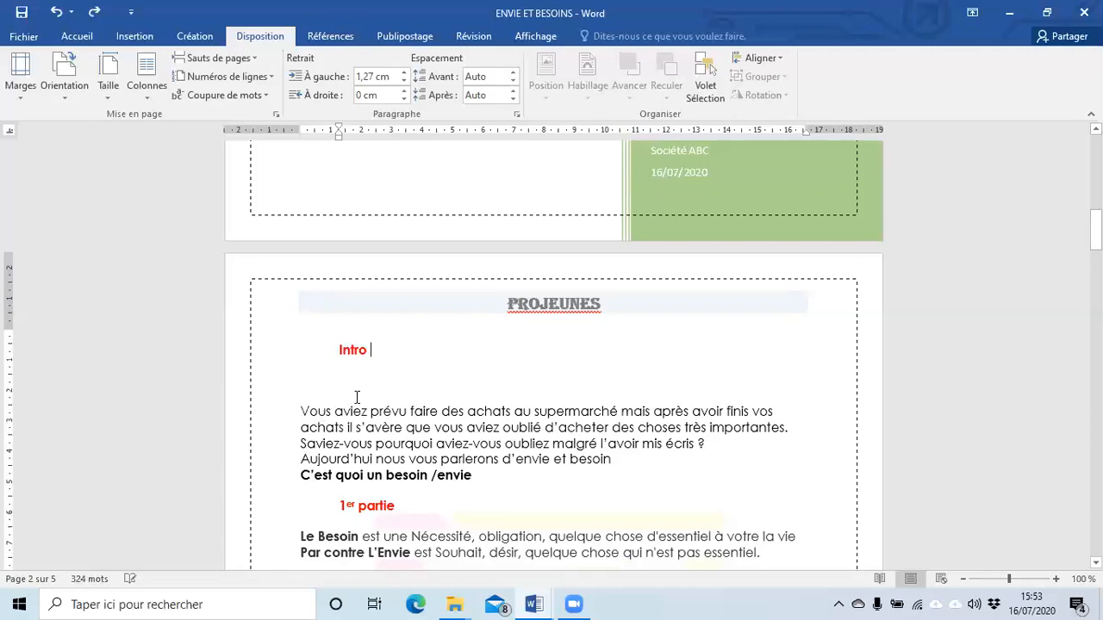
key("ctrl+z")
key("ctrl+z")
key("ctrl+z")
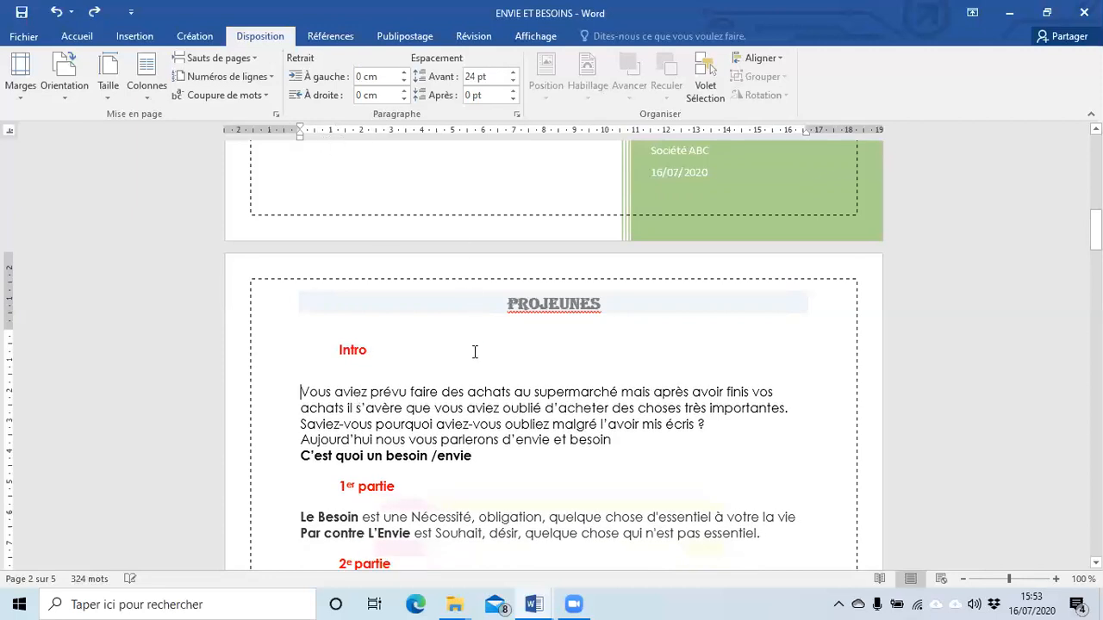
key("ctrl+z")
key("ctrl+z")
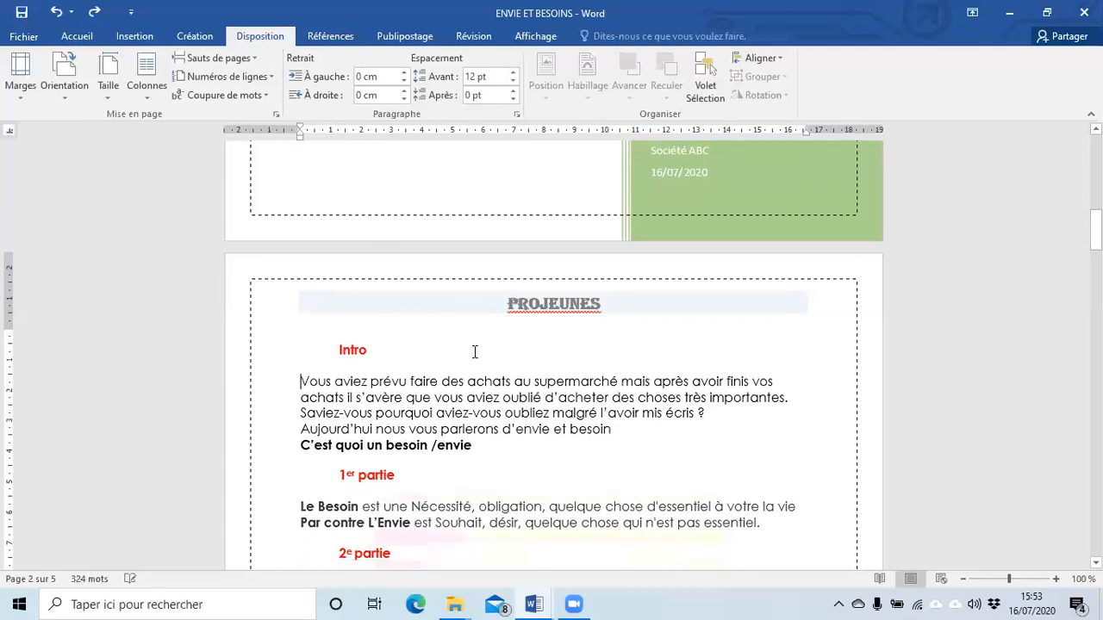
key("ctrl+z")
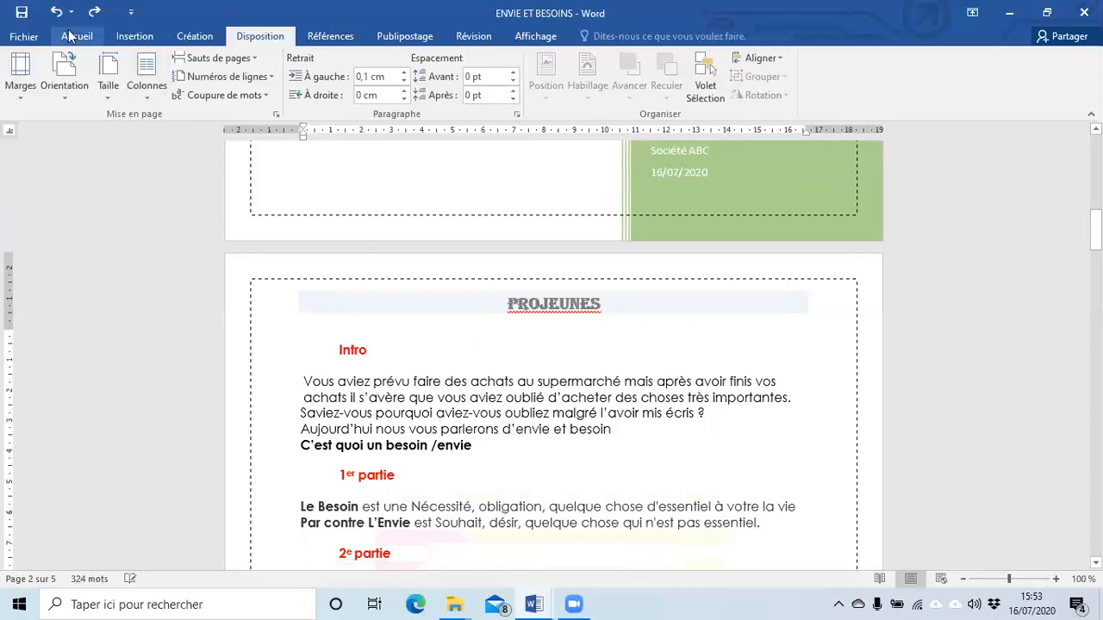
left_click(95, 15)
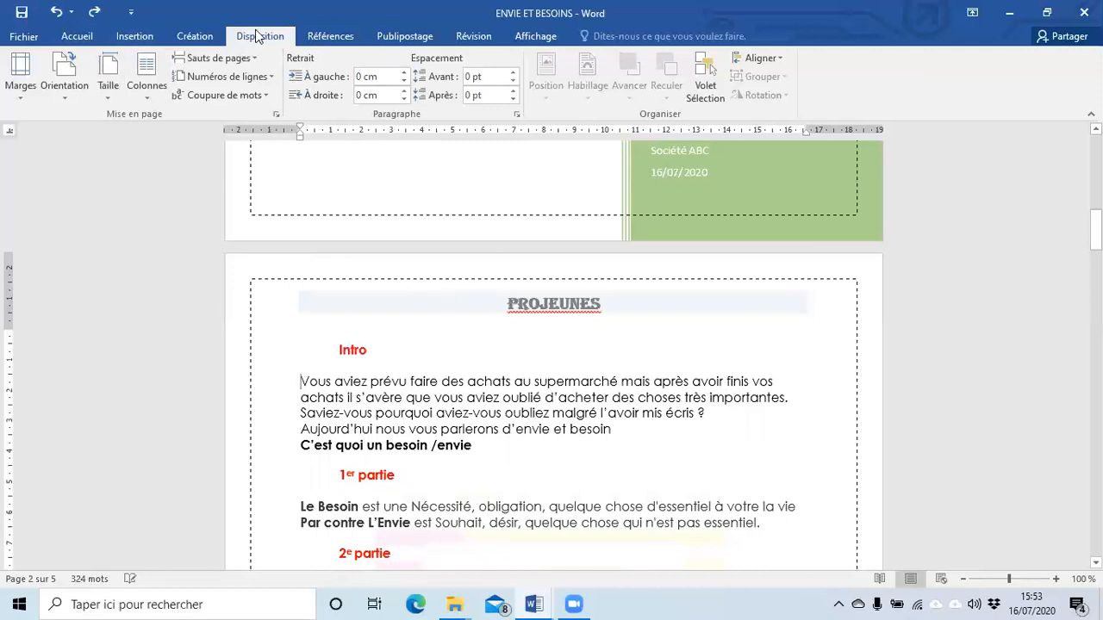
- Mark the "Intro" heading as a Niveau 1 entry for the table of contents
left_click(324, 37)
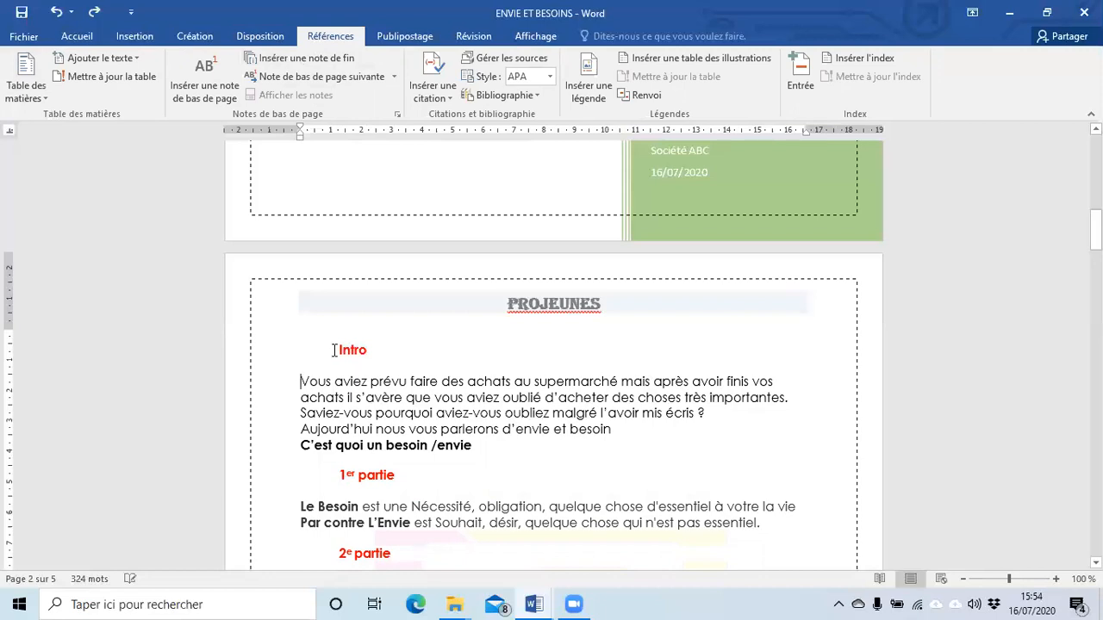
left_click_drag(334, 350, 370, 353)
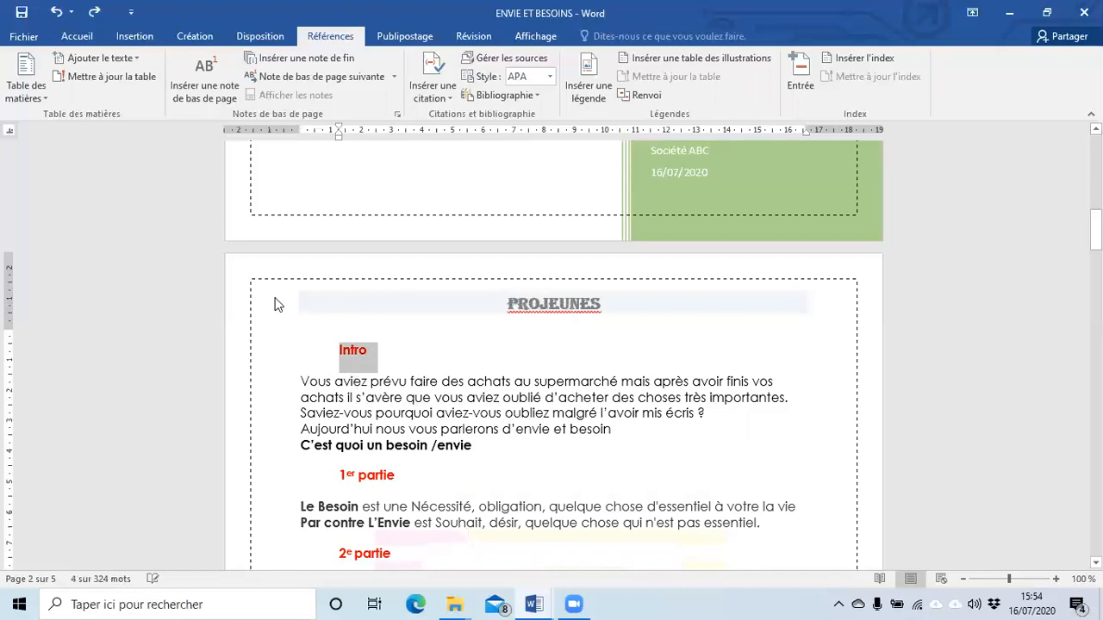
left_click(132, 56)
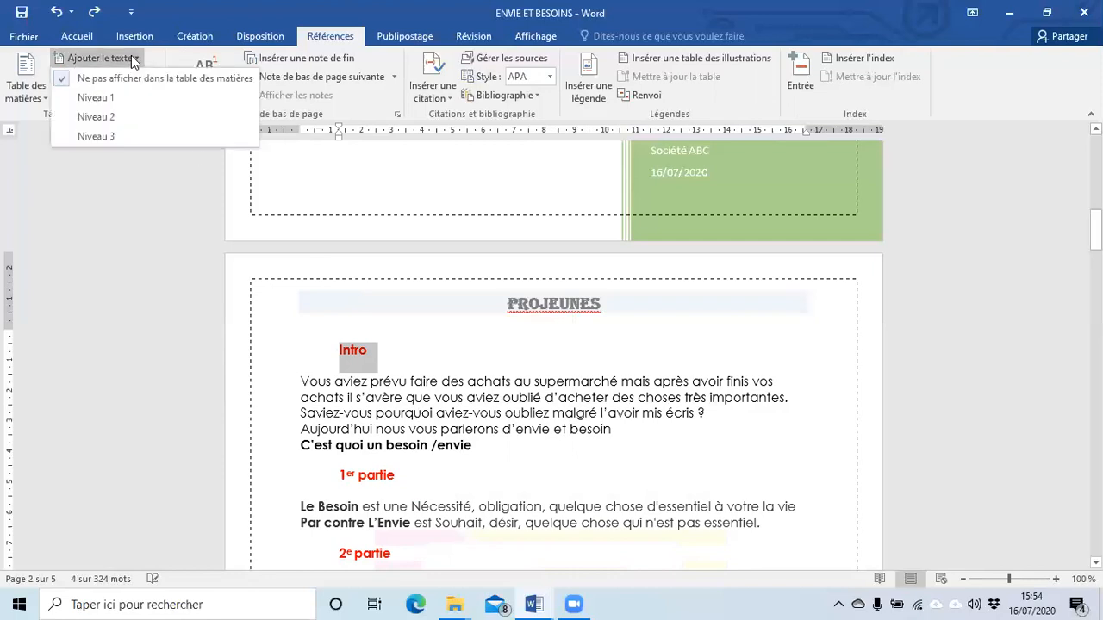
left_click(126, 99)
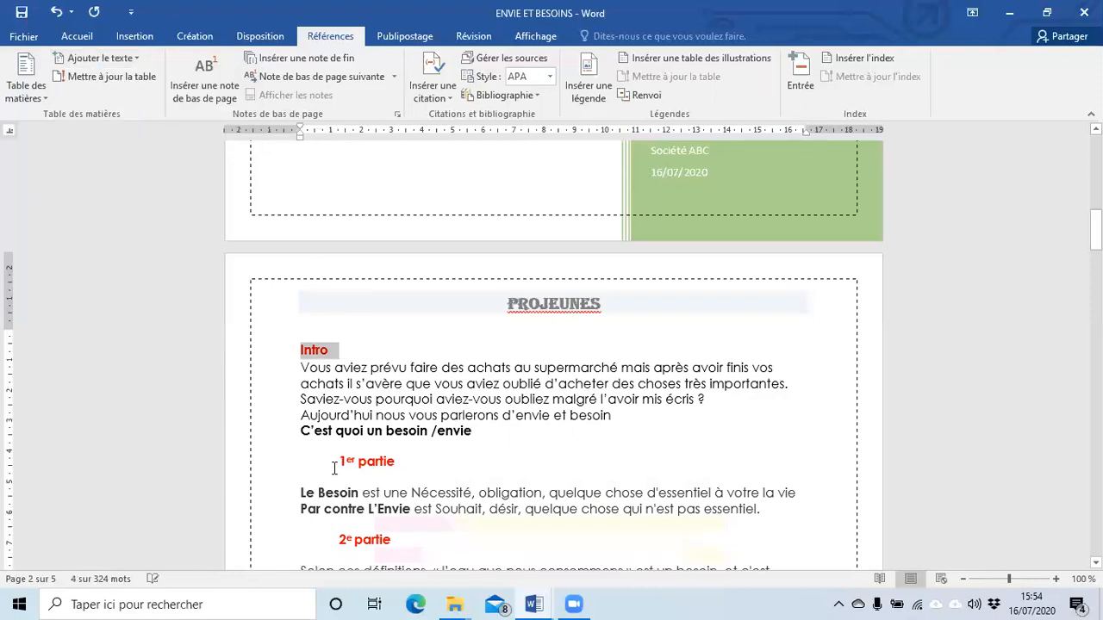
- Mark the "1er partie" heading as a Niveau 1 entry for the table of contents
left_click_drag(335, 465, 411, 472)
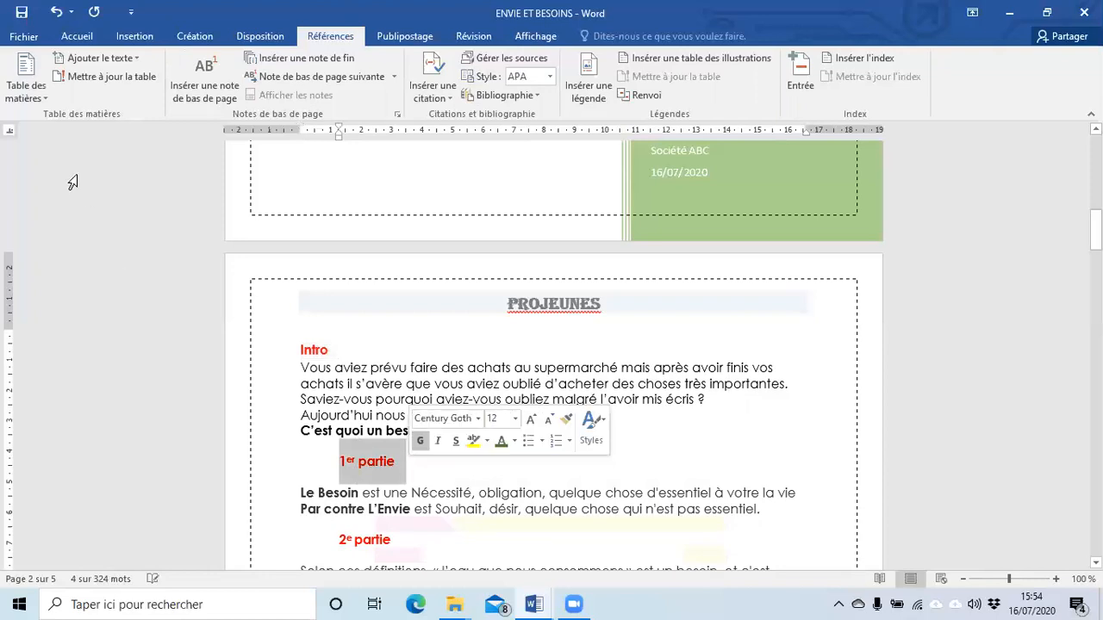
left_click(106, 58)
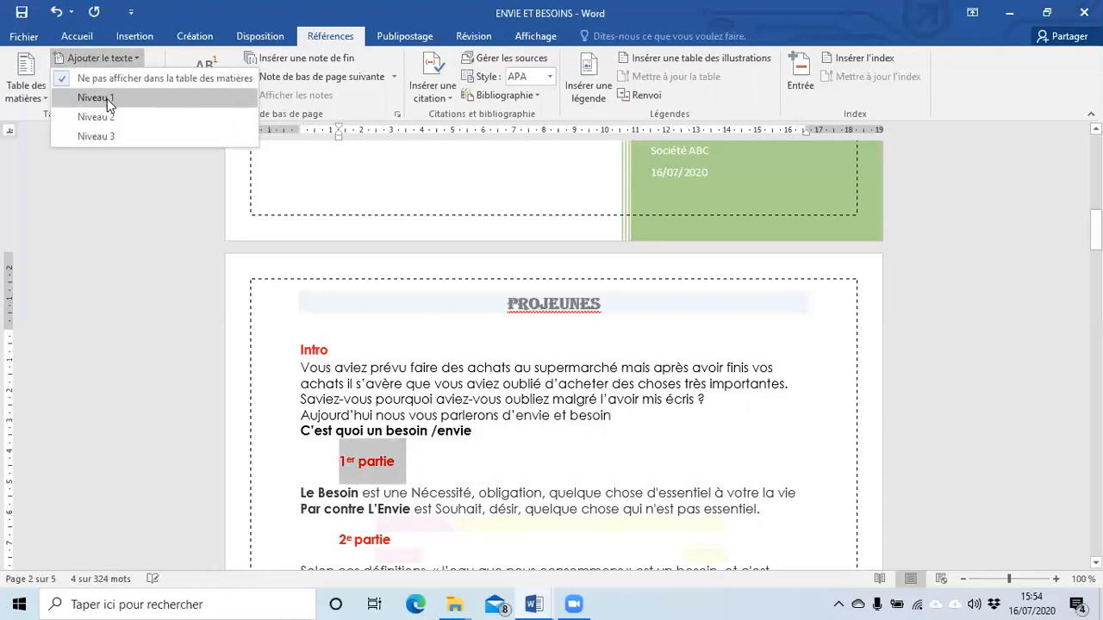
left_click(104, 102)
- Mark the "2e partie" heading as a Niveau 1 entry for the table of contents
scroll(355, 318, "down", 3)
left_click(399, 367)
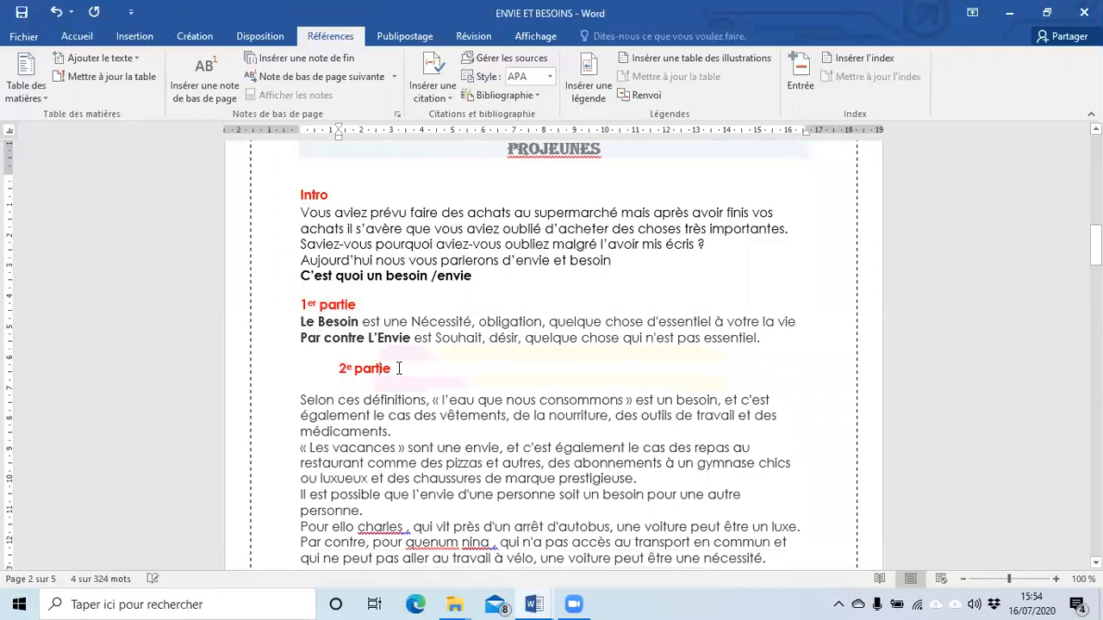
triple_click(382, 368)
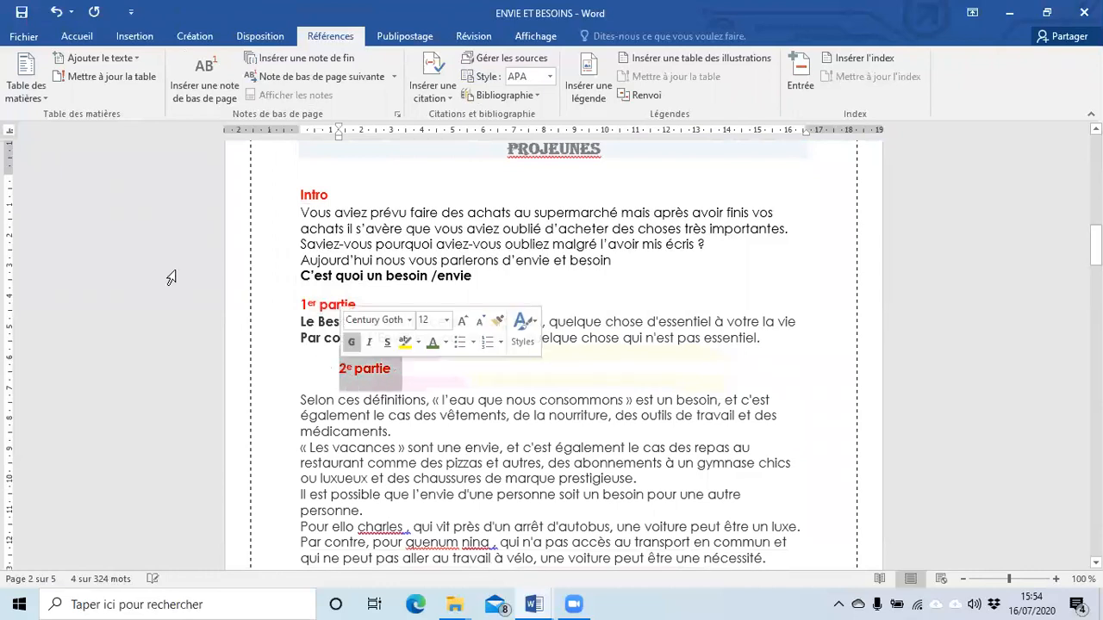
left_click(95, 59)
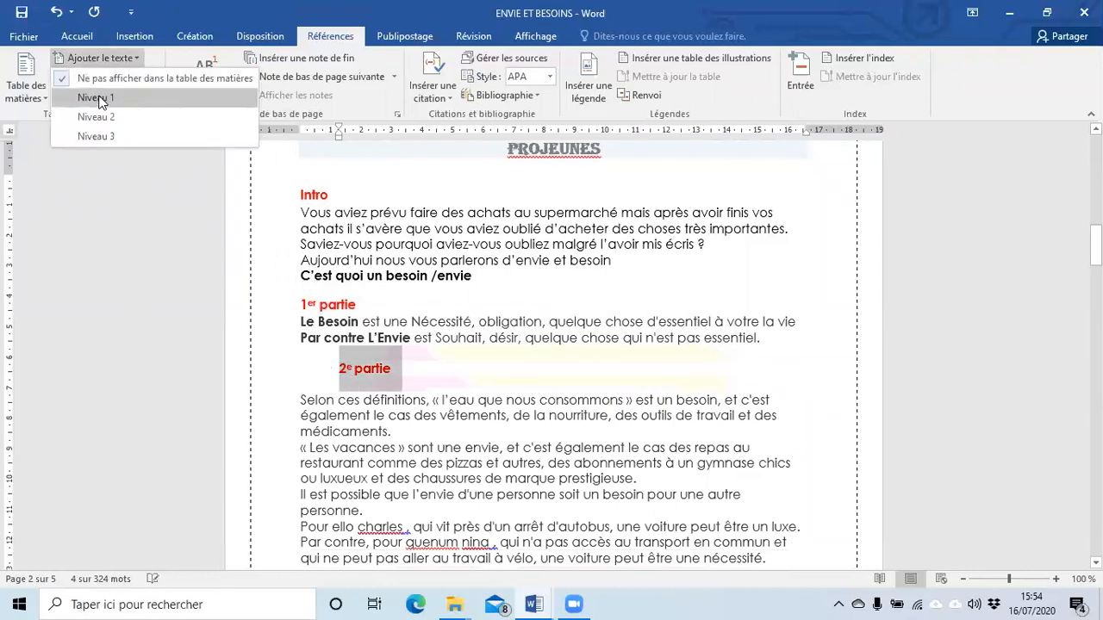
left_click(100, 91)
- Mark the "3e partie" heading as a Niveau 1 entry for the table of contents
scroll(379, 414, "down", 5)
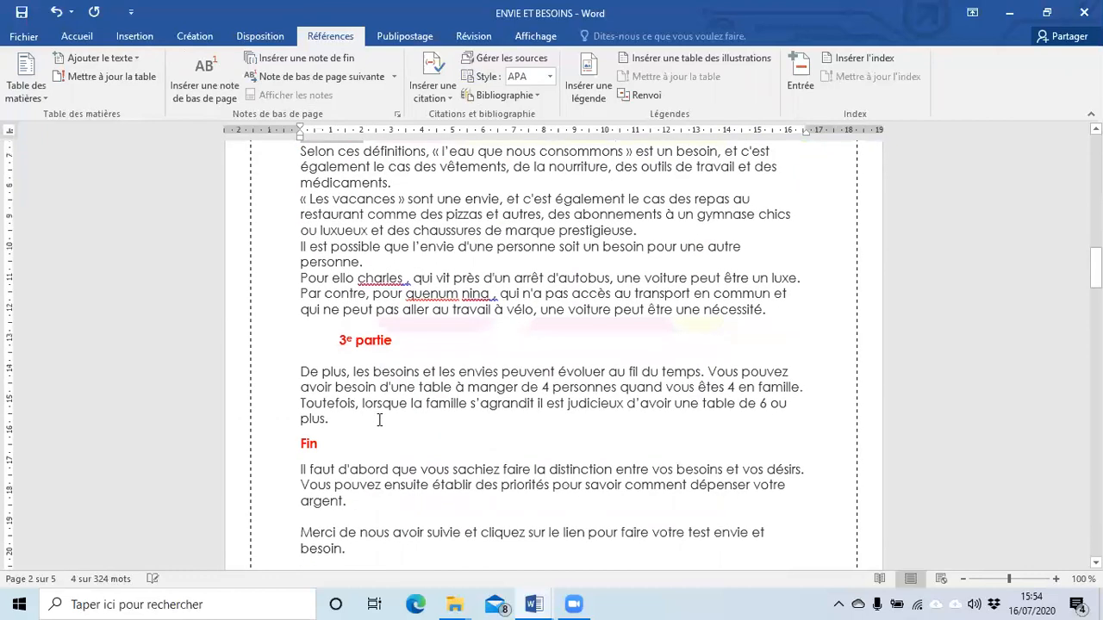
scroll(379, 420, "up", 2)
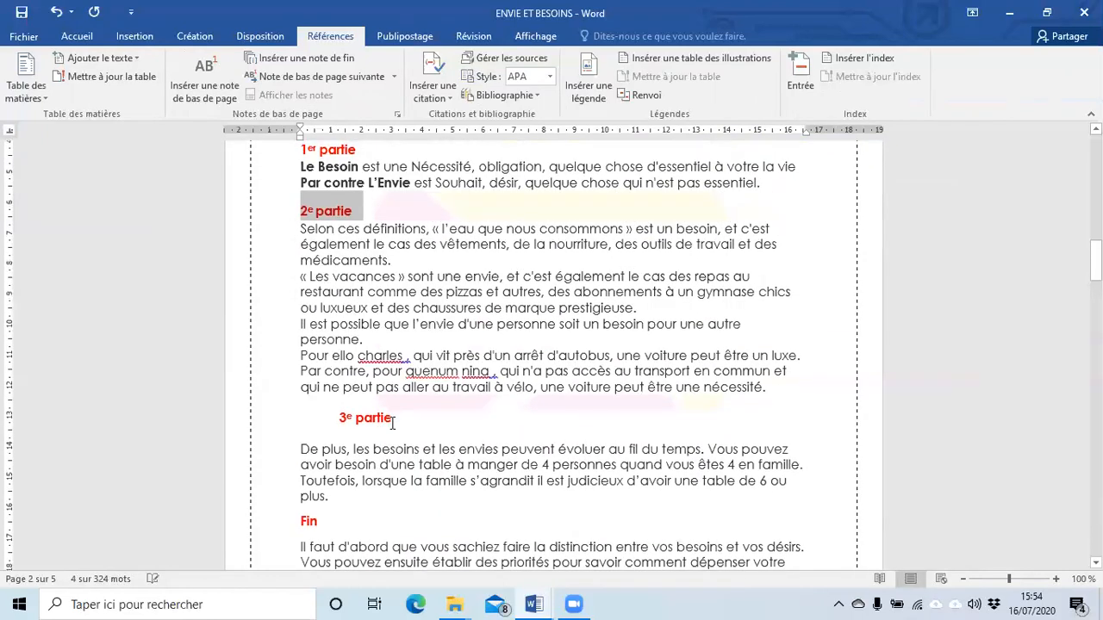
left_click_drag(395, 422, 339, 421)
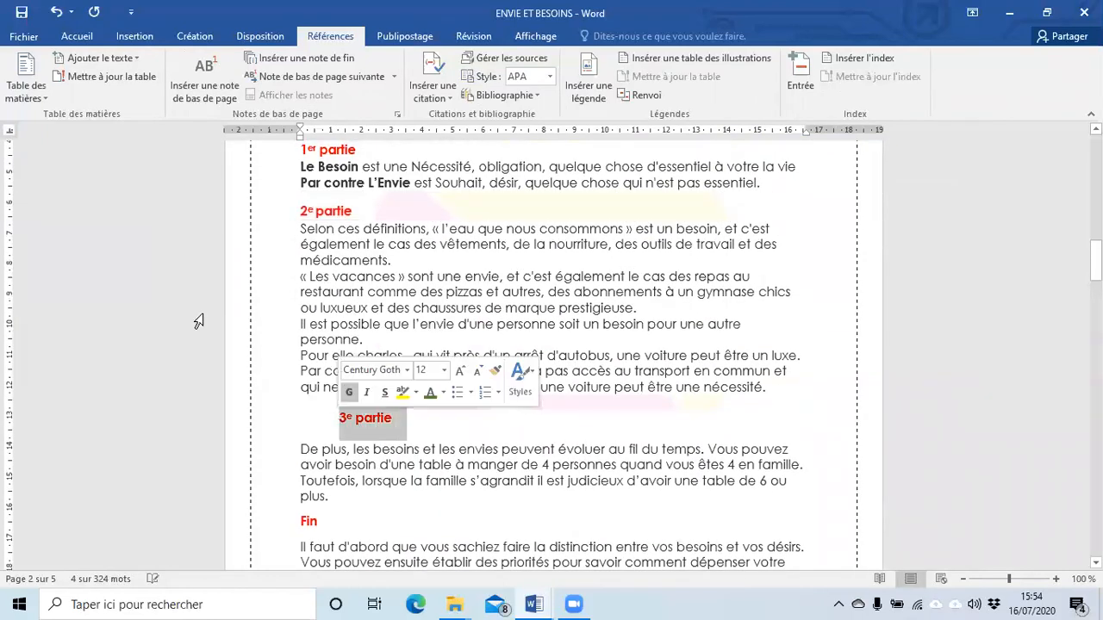
left_click(137, 58)
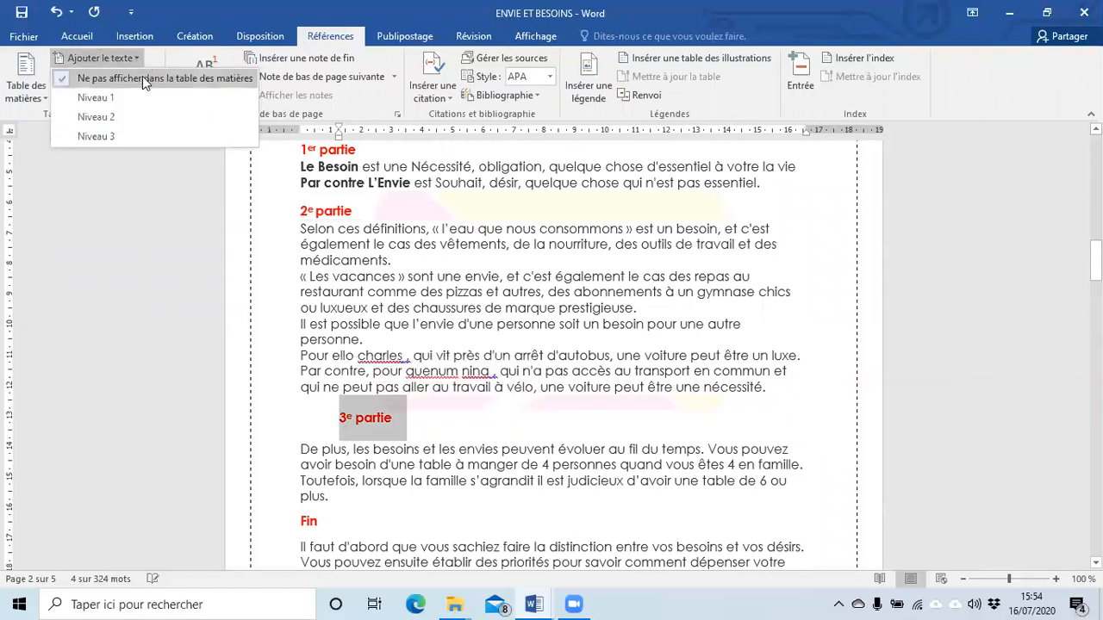
left_click(141, 100)
- Mark the opening line under "Intro", starting "Vous aviez prévu", as a Niveau 2 table of contents entry
scroll(452, 346, "down", 10)
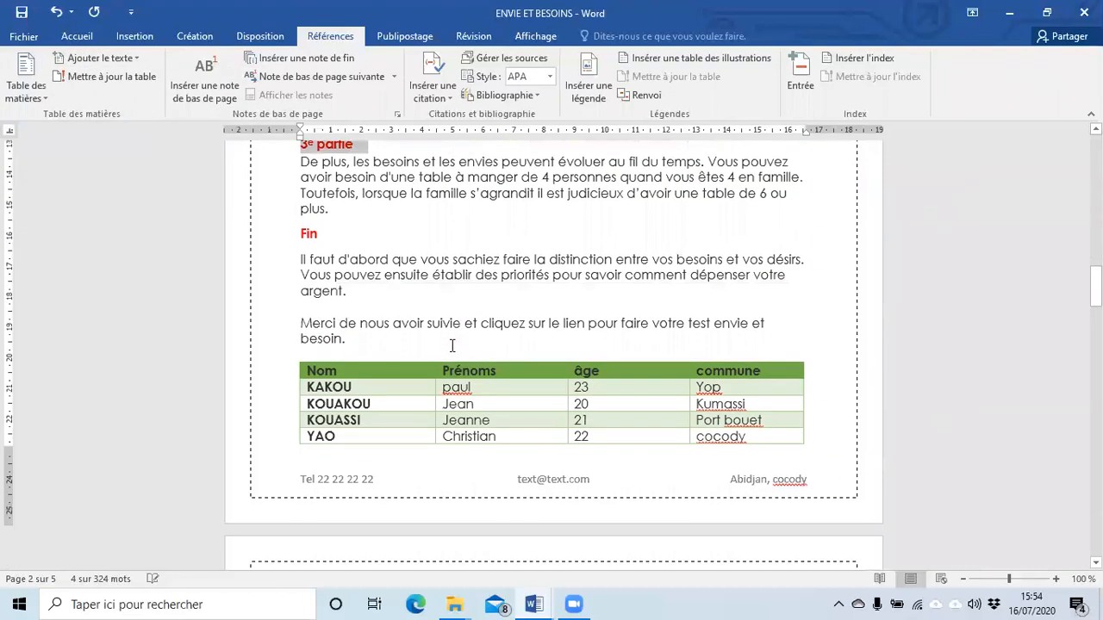
scroll(450, 345, "down", 3)
scroll(448, 345, "up", 15)
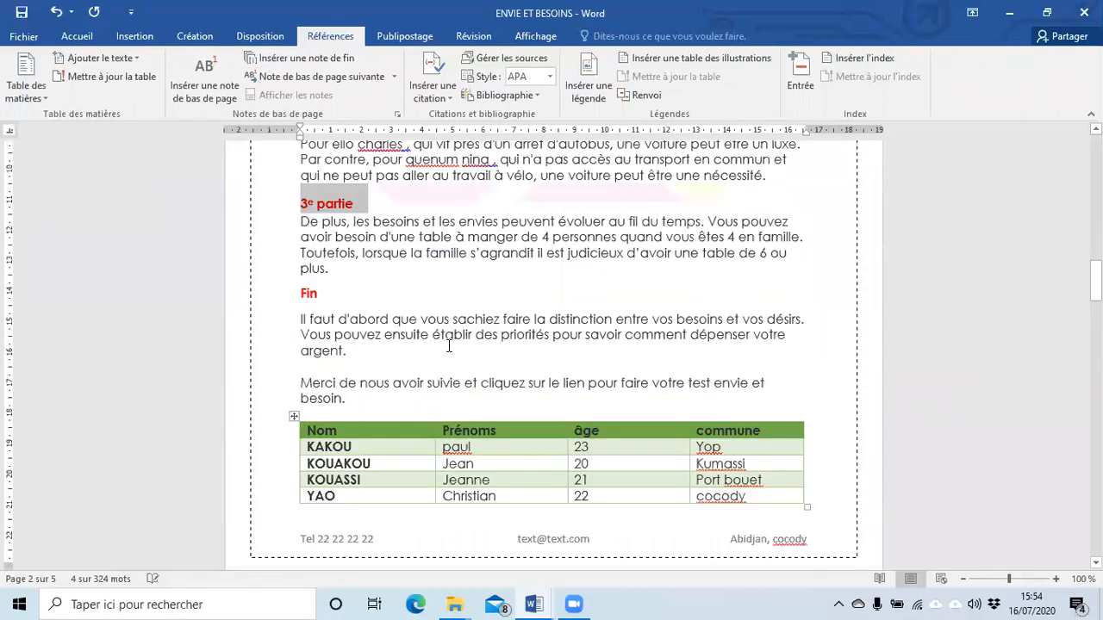
scroll(448, 346, "down", 4)
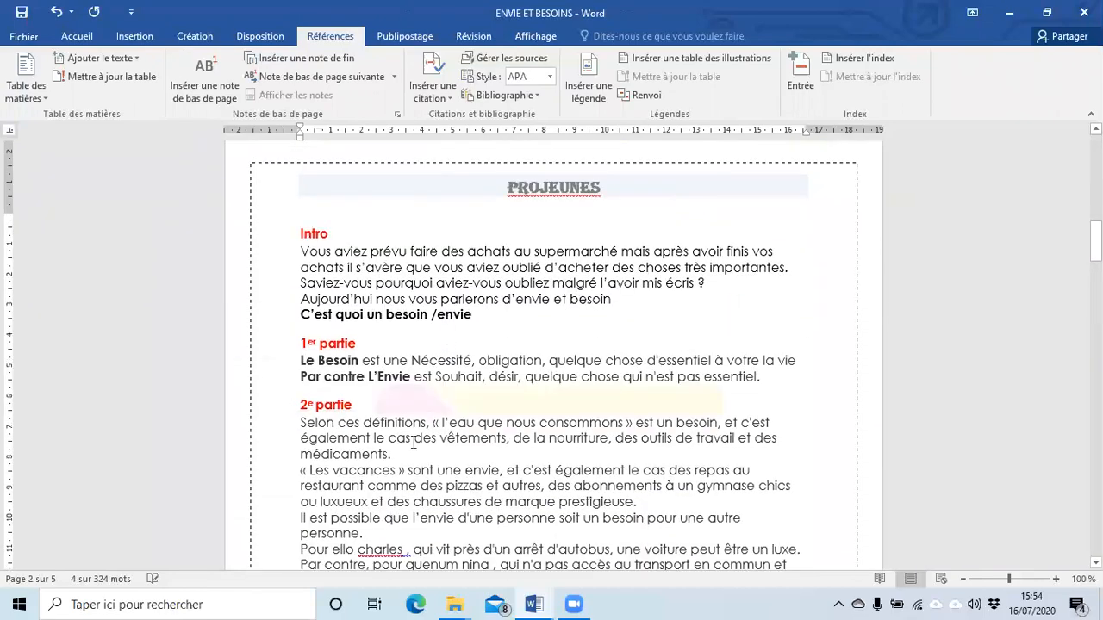
left_click_drag(300, 250, 781, 255)
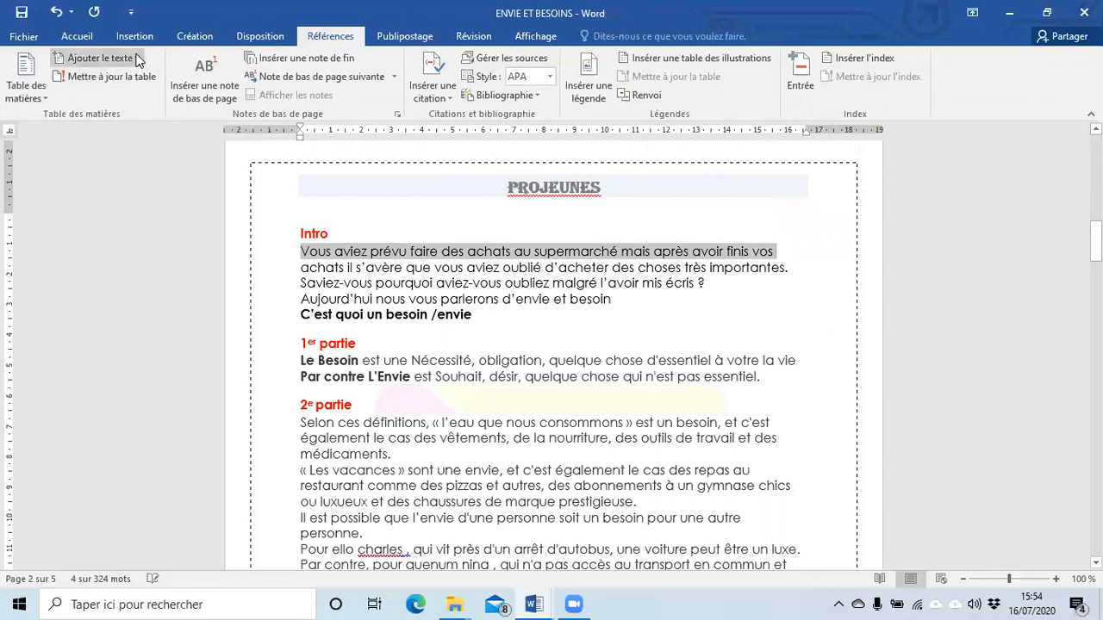
left_click(96, 57)
left_click(129, 116)
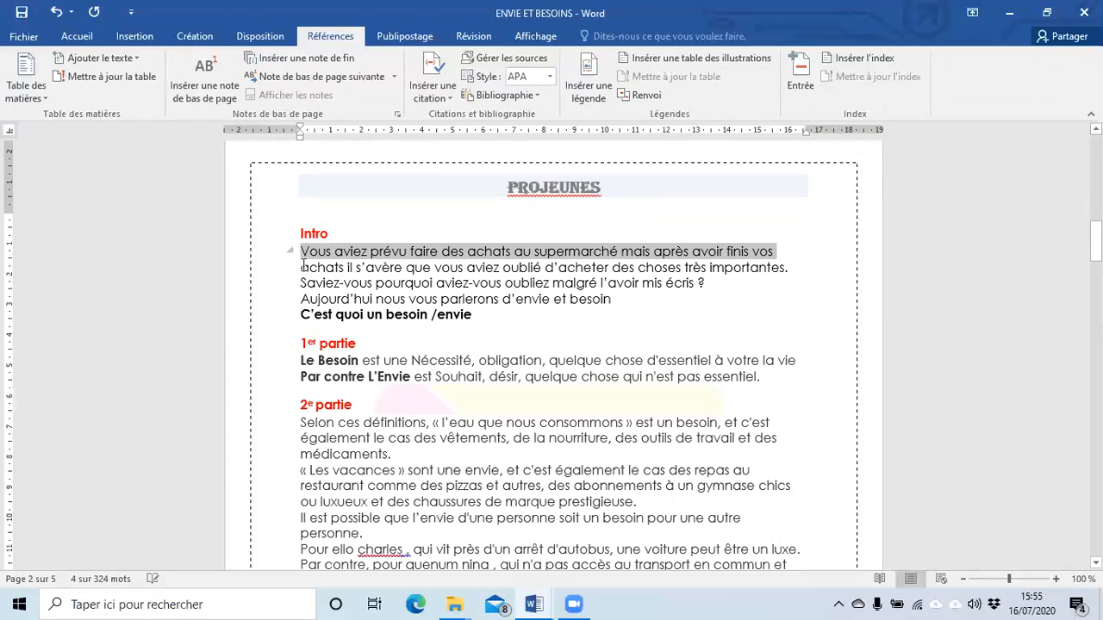
- Mark the opening line under "2e partie", starting "Selon ces définitions", as a Niveau 2 table of contents entry
left_click(344, 285)
scroll(329, 330, "down", 2)
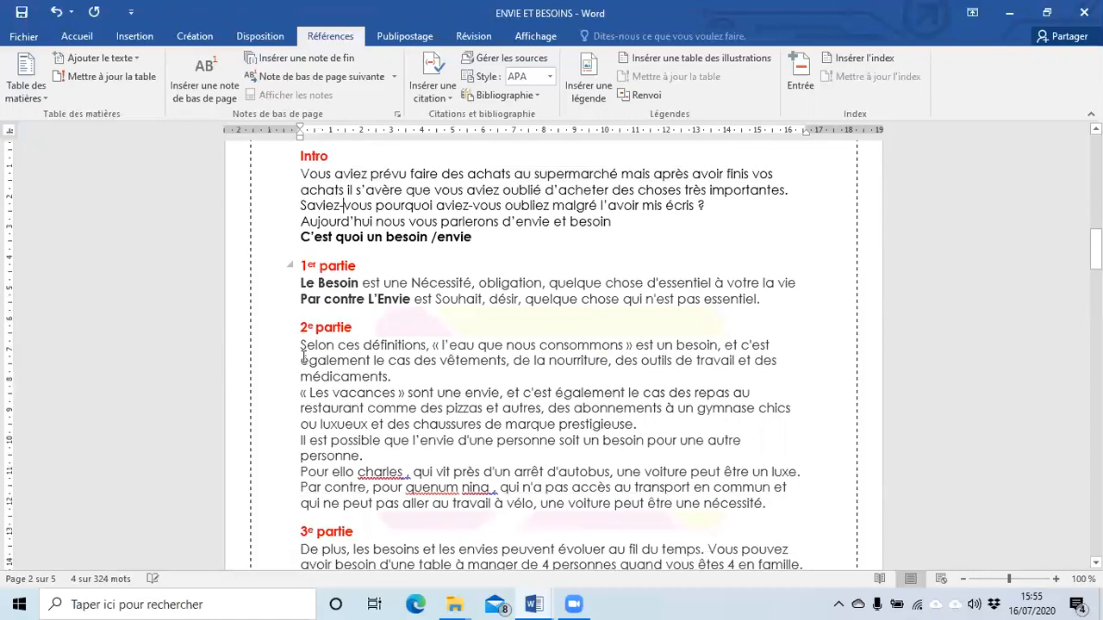
left_click_drag(304, 348, 772, 343)
left_click(133, 58)
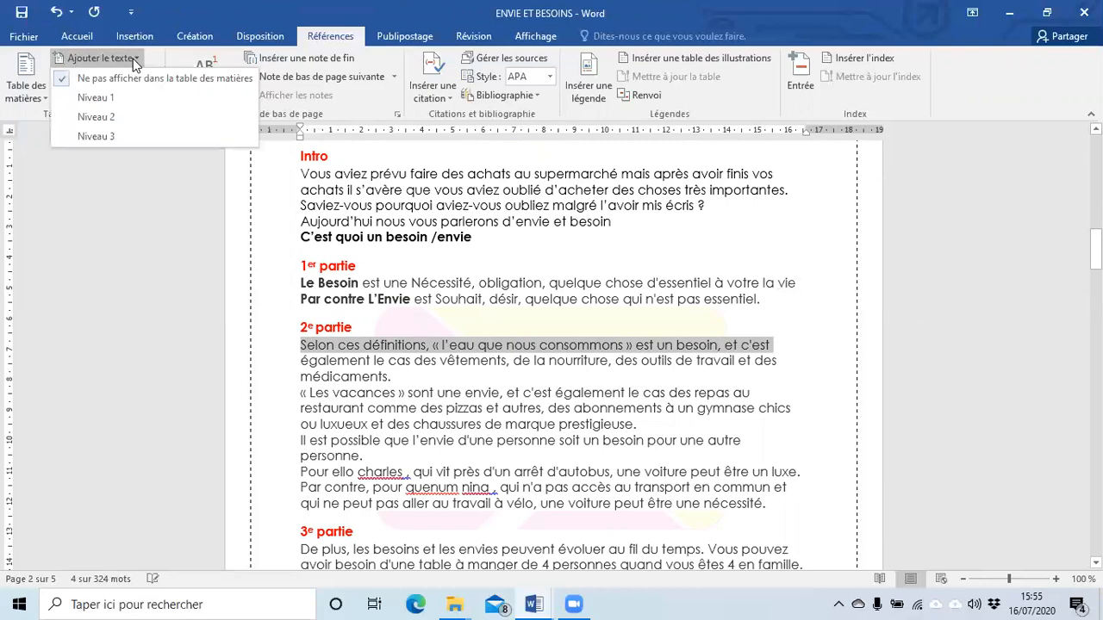
left_click(112, 116)
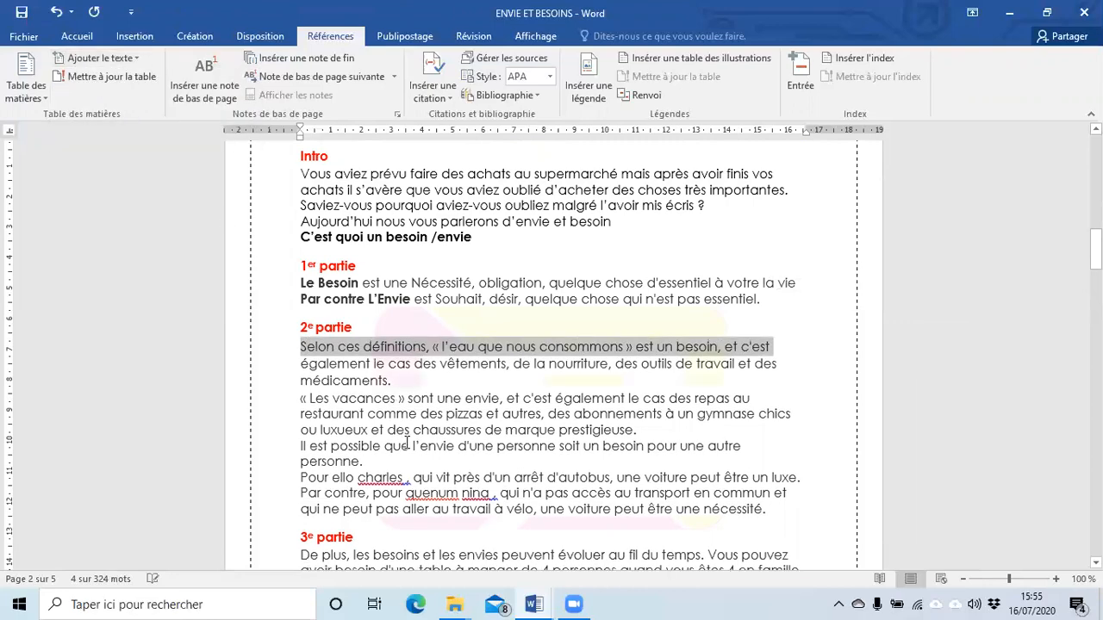
scroll(405, 439, "up", 15)
scroll(399, 422, "down", 8)
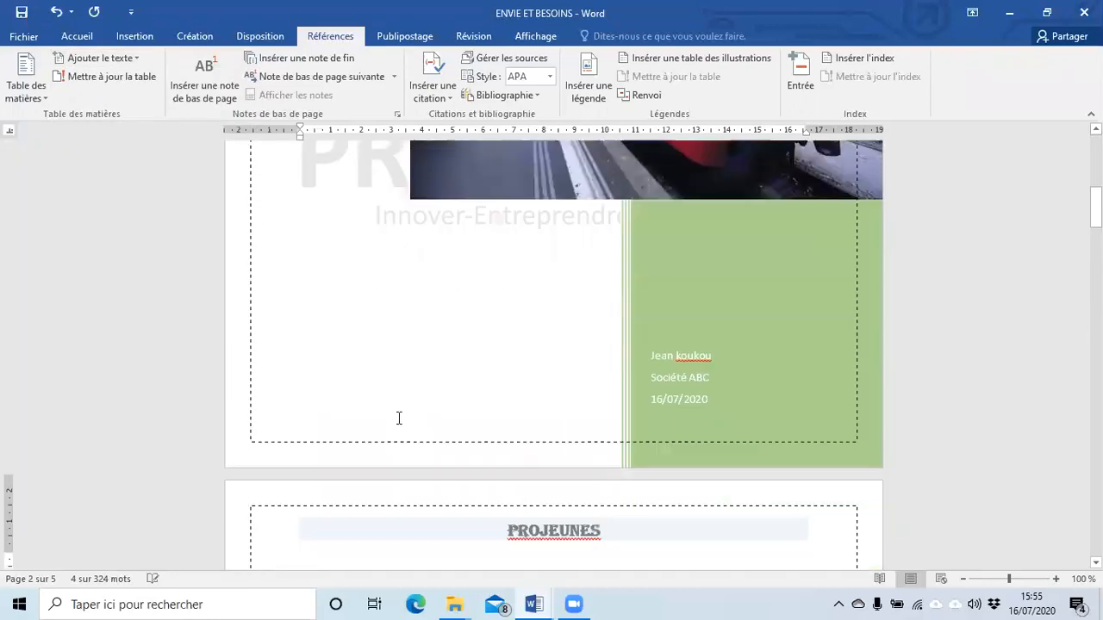
- Try to insert a blank page right after the "Intro" heading
scroll(399, 418, "down", 6)
scroll(168, 256, "up", 2)
scroll(168, 256, "down", 1)
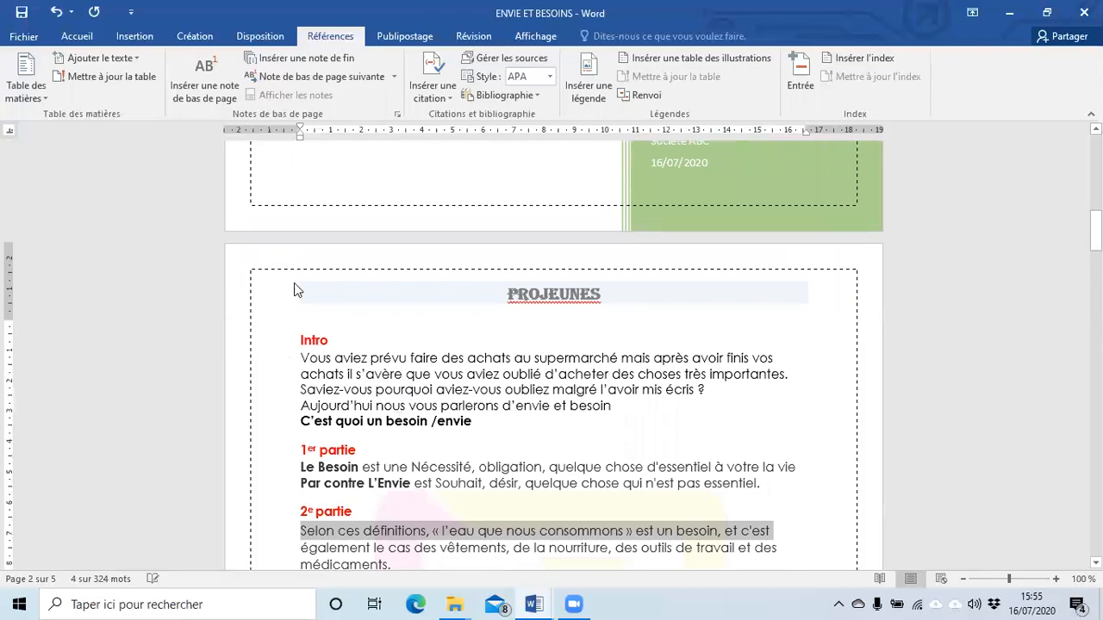
left_click(360, 298)
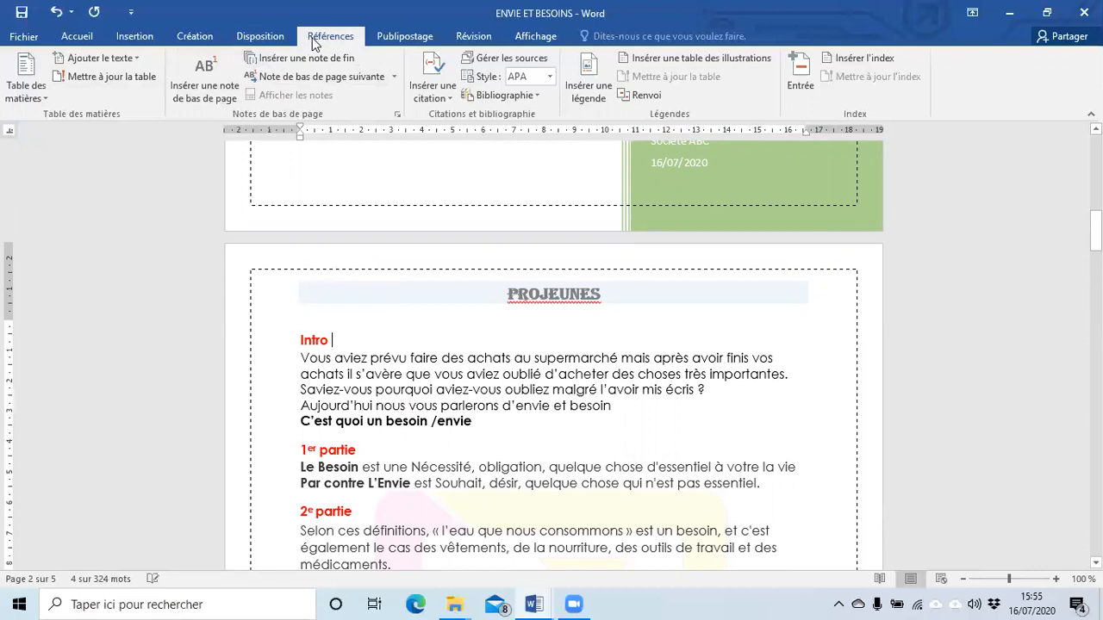
left_click(124, 40)
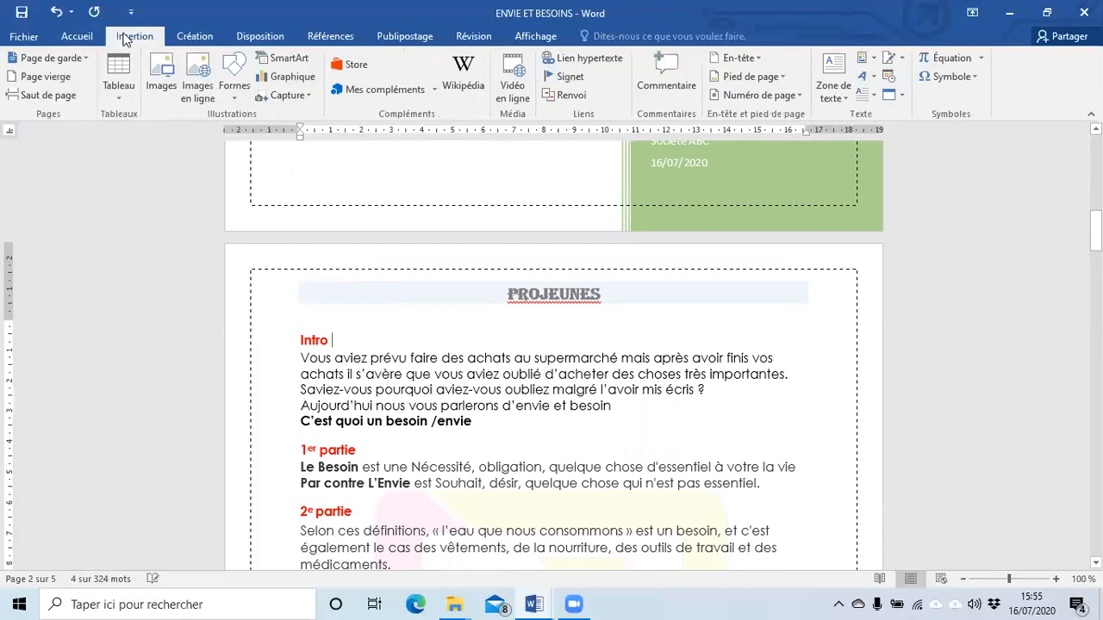
left_click(40, 77)
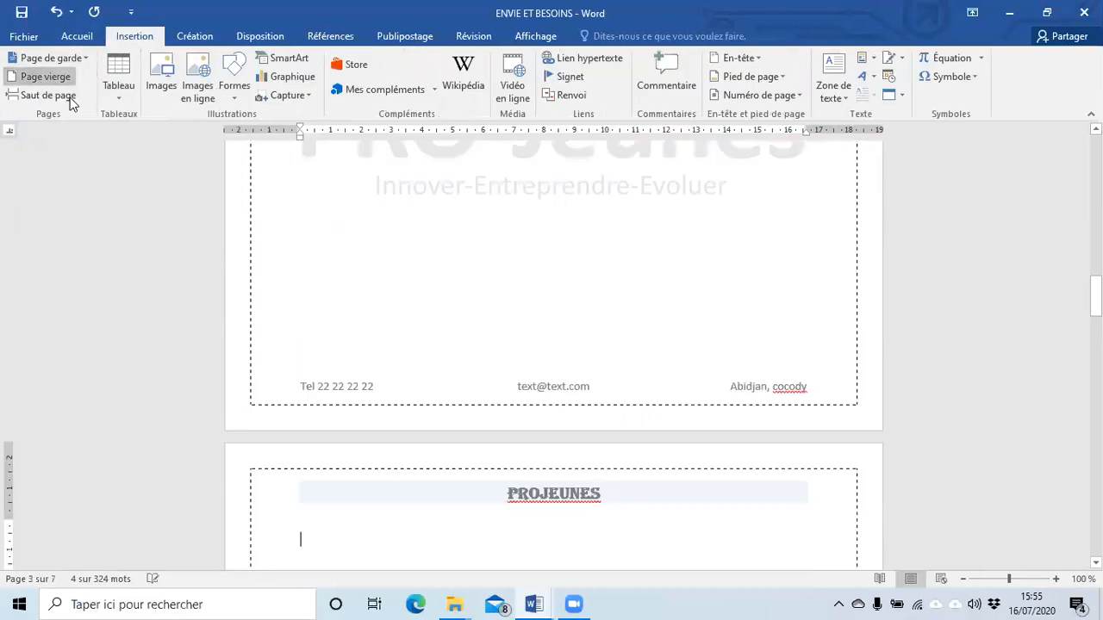
- Review the pages around the inserted blank page and undo its insertion
scroll(263, 283, "down", 3)
scroll(293, 280, "up", 4)
scroll(300, 335, "down", 5)
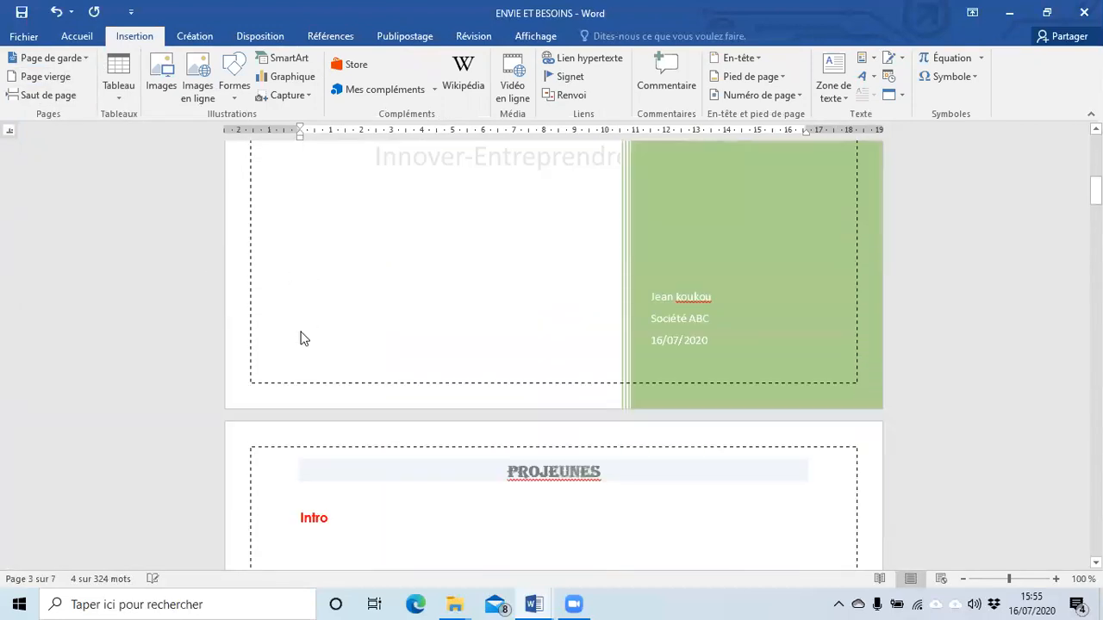
scroll(371, 386, "down", 5)
scroll(370, 385, "down", 5)
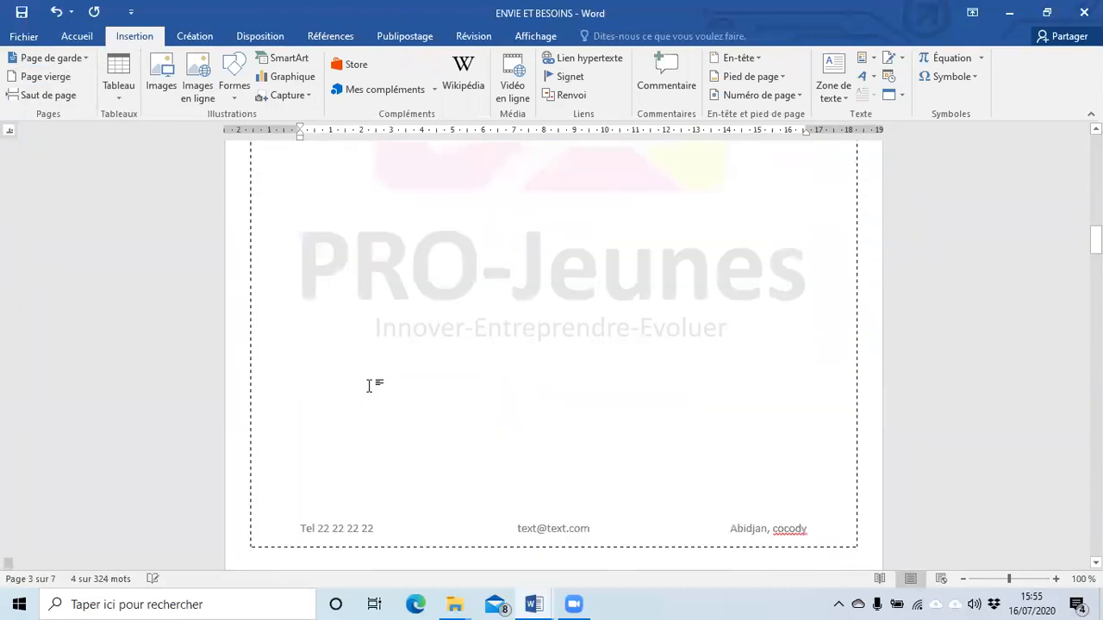
scroll(370, 386, "up", 5)
scroll(369, 386, "down", 3)
scroll(369, 386, "down", 5)
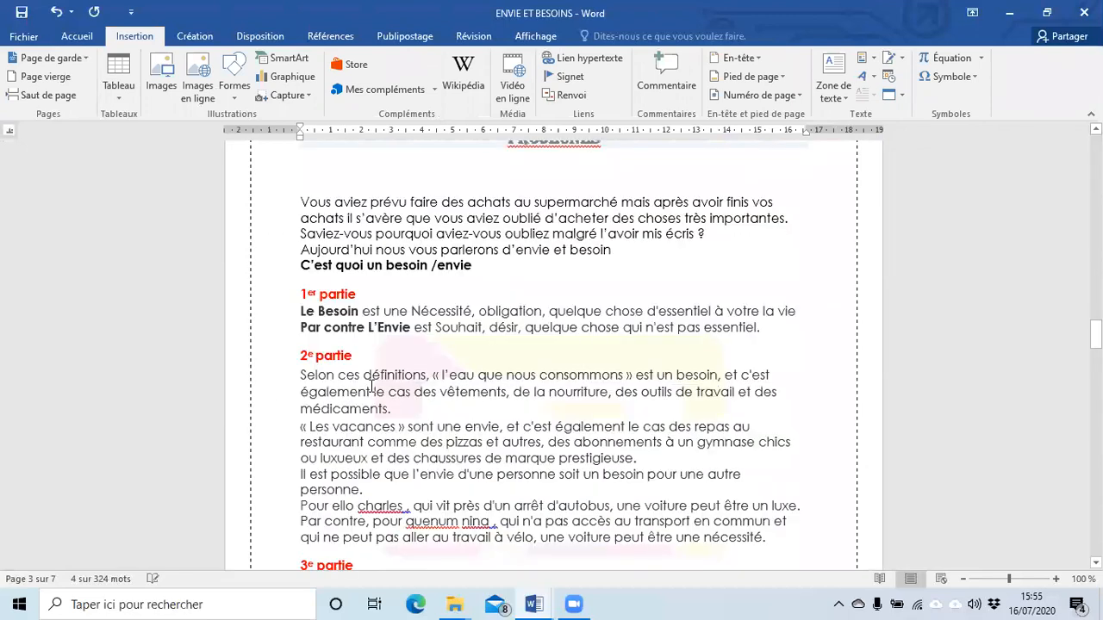
scroll(370, 386, "up", 3)
scroll(370, 386, "up", 1)
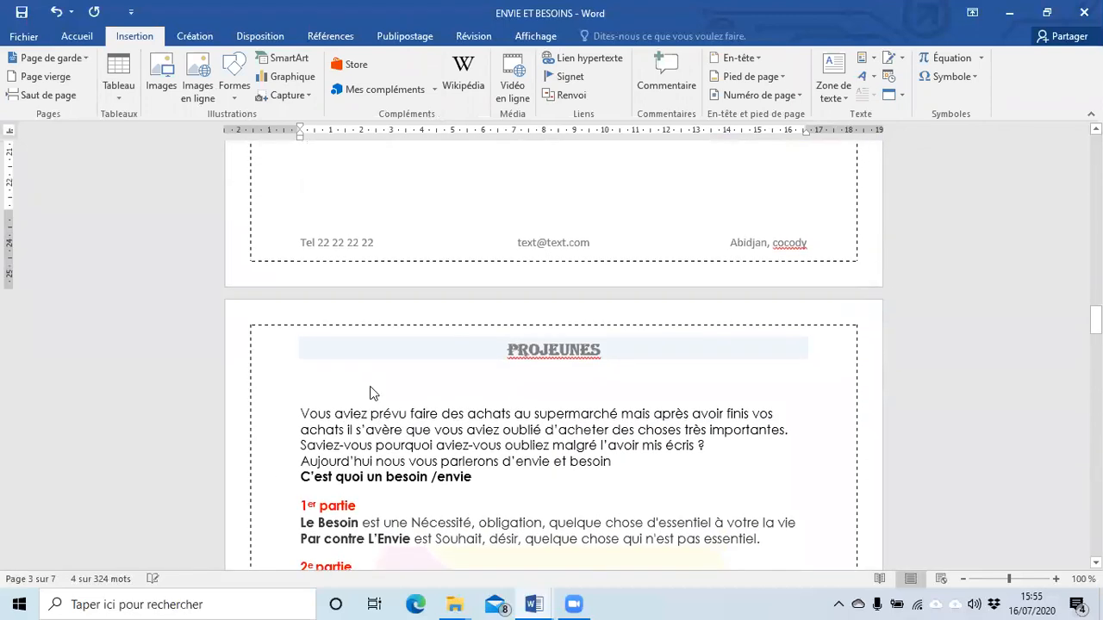
scroll(369, 386, "down", 4)
scroll(369, 386, "up", 5)
scroll(370, 386, "down", 1)
scroll(370, 386, "up", 5)
scroll(369, 386, "down", 5)
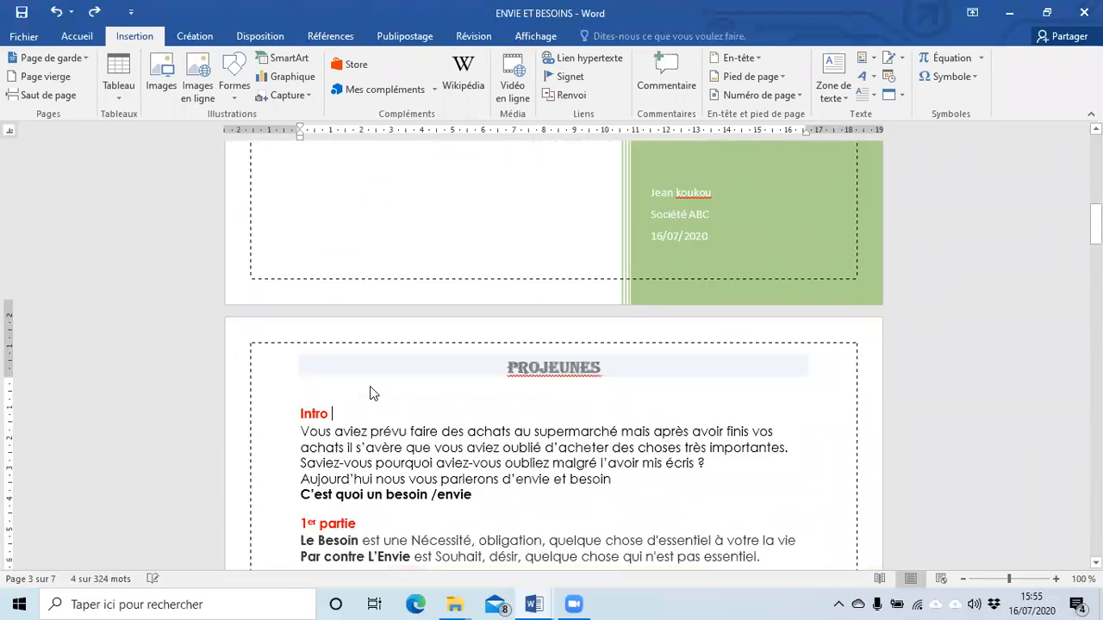
scroll(370, 394, "down", 1)
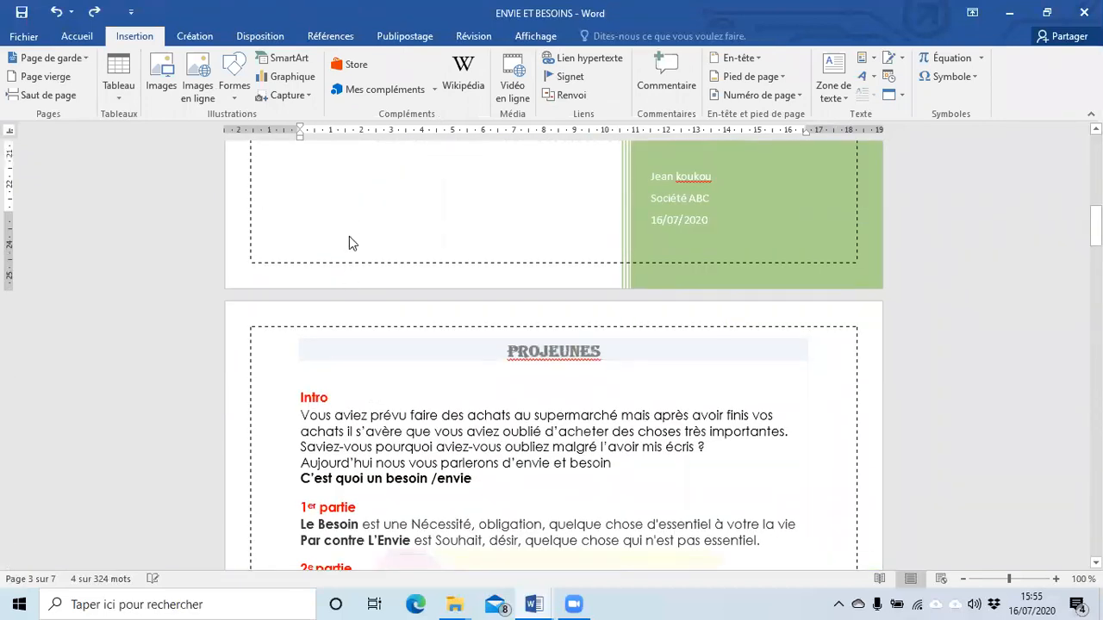
- Insert a blank page directly after the cover page and check its place in the report
scroll(349, 244, "up", 3)
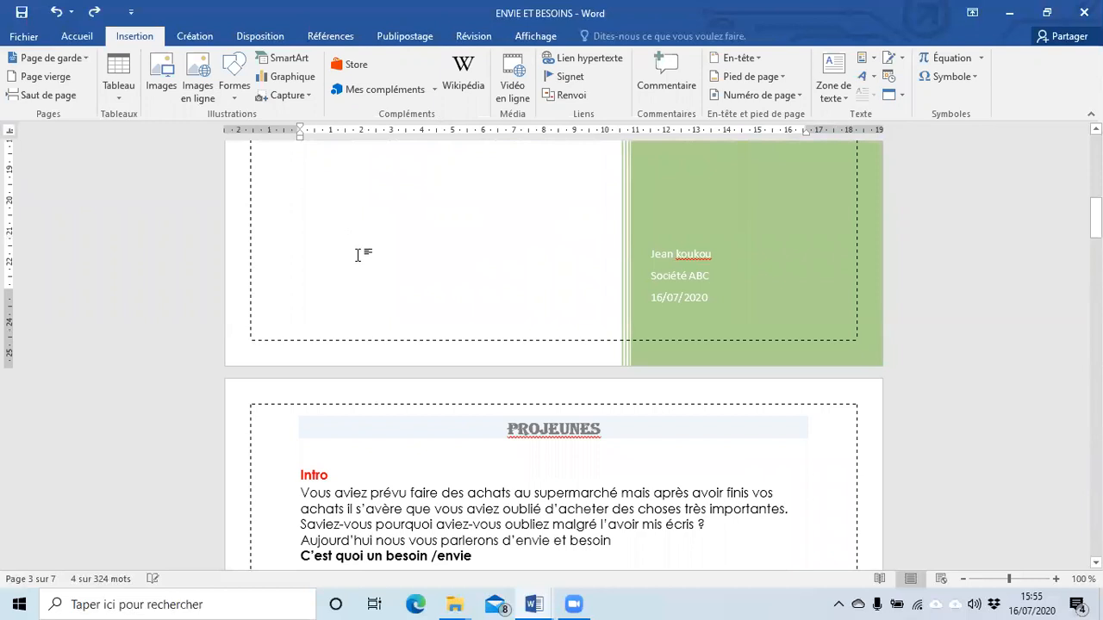
scroll(351, 270, "up", 10)
scroll(351, 323, "down", 4)
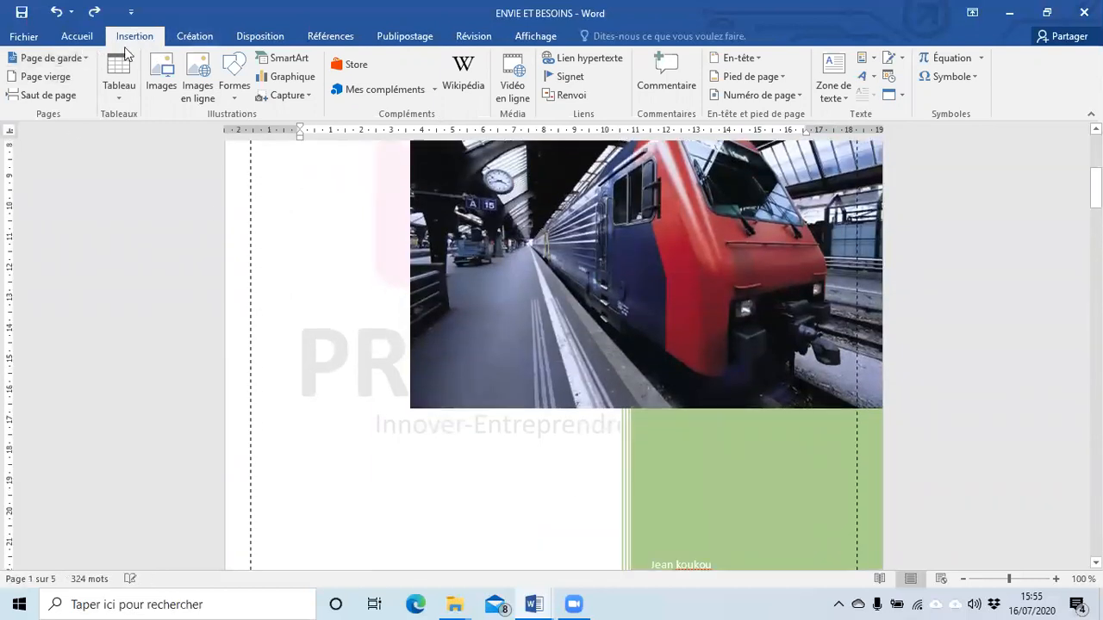
left_click(43, 78)
scroll(376, 335, "down", 10)
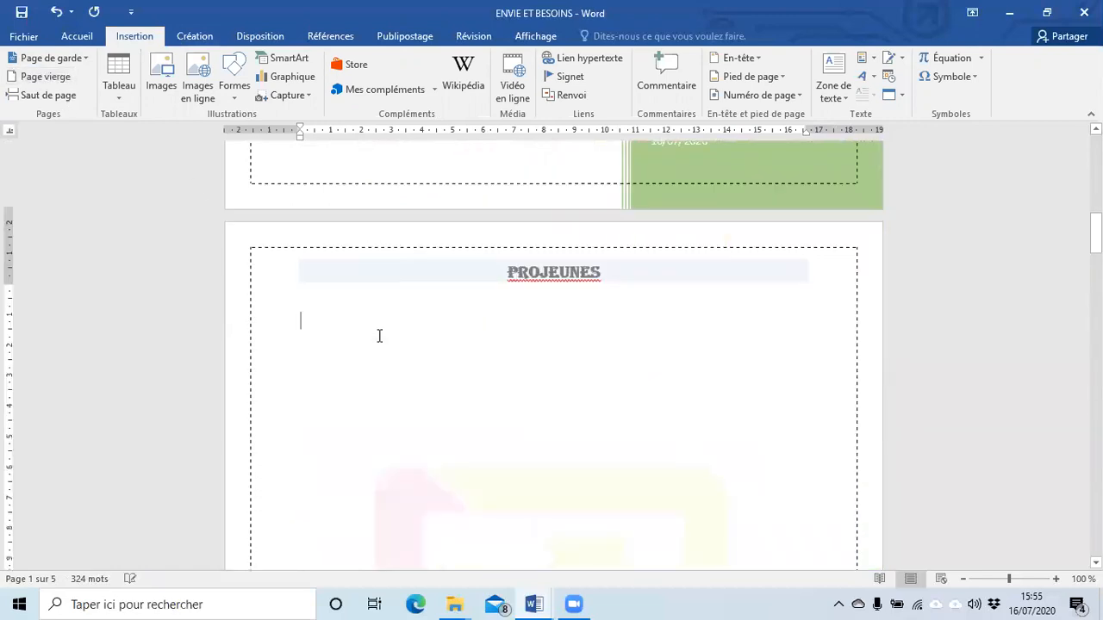
scroll(379, 339, "down", 6)
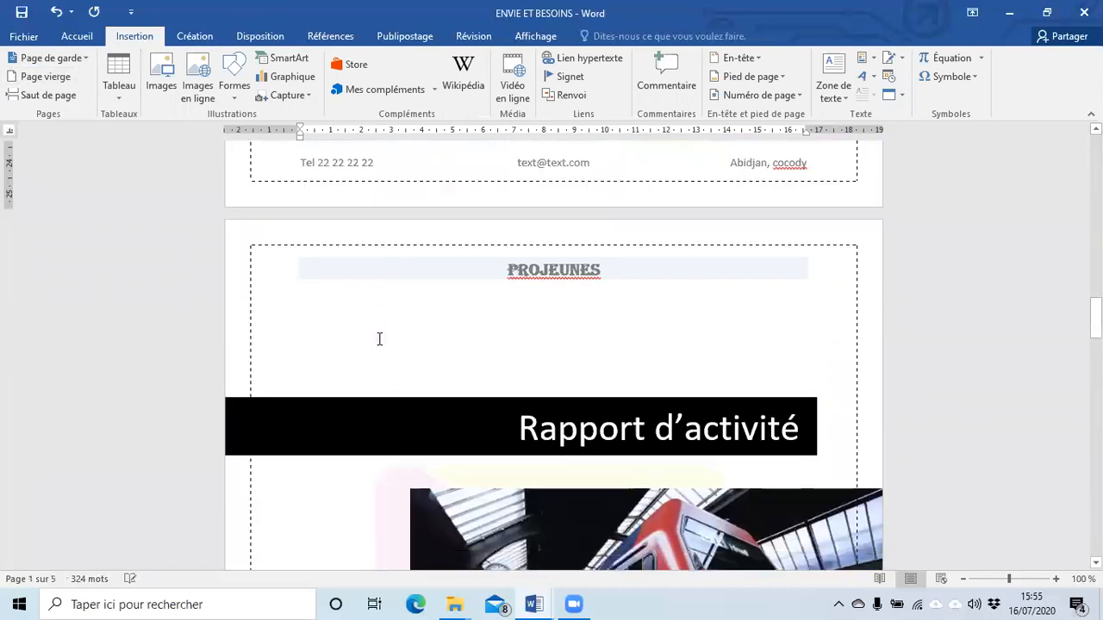
scroll(379, 340, "up", 14)
scroll(379, 340, "up", 9)
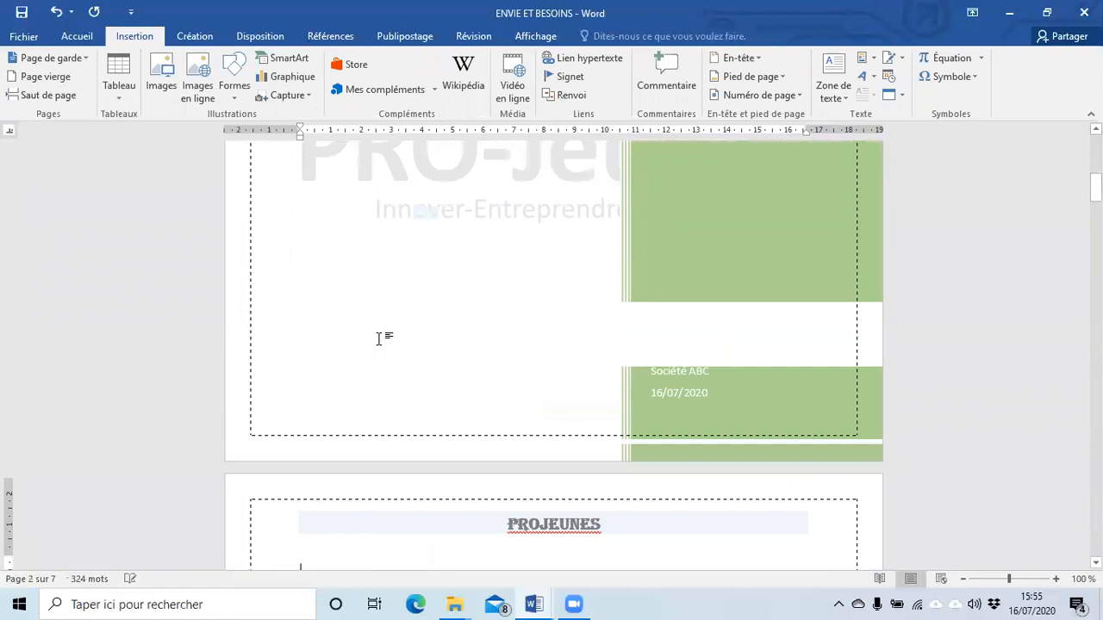
scroll(383, 340, "down", 3)
scroll(382, 342, "down", 10)
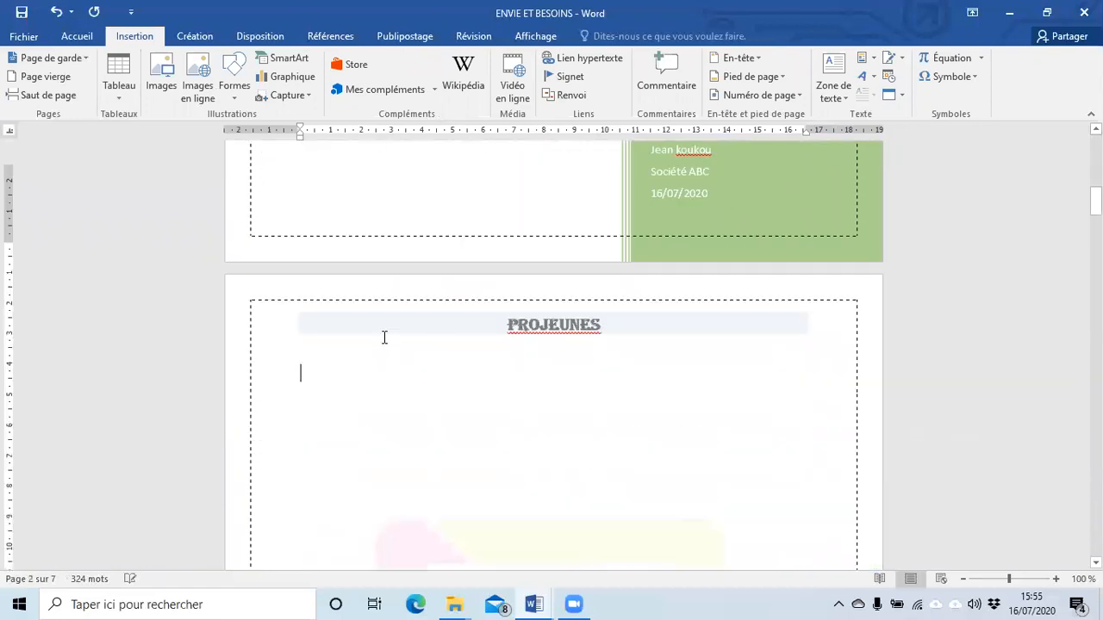
scroll(384, 337, "up", 3)
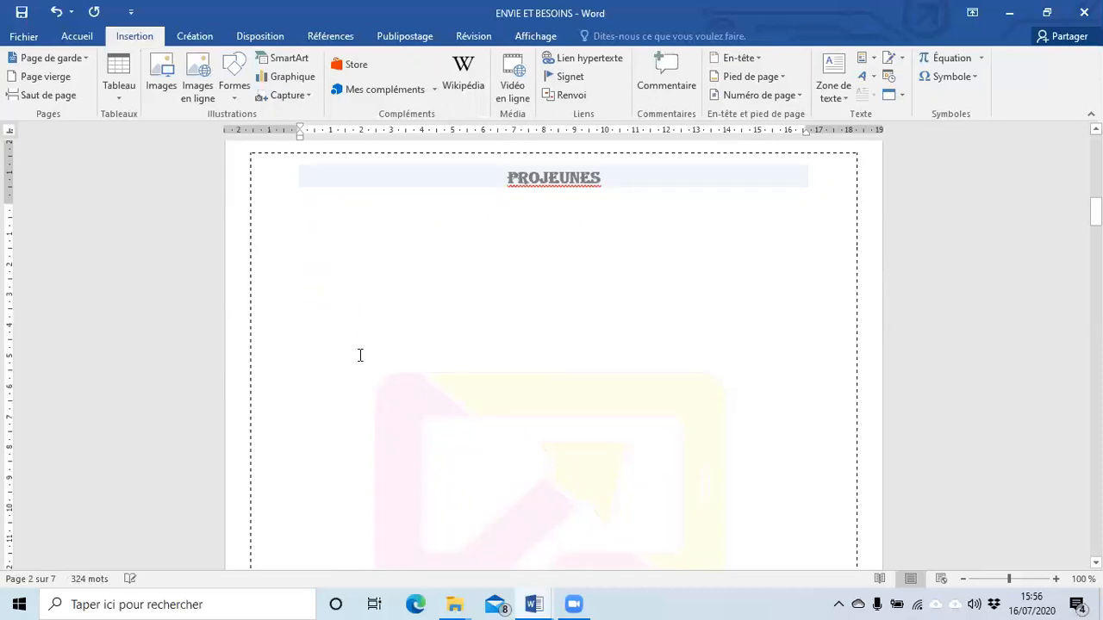
- Insert a table of contents on the blank page using the "Table automatique 1" model
left_click(338, 36)
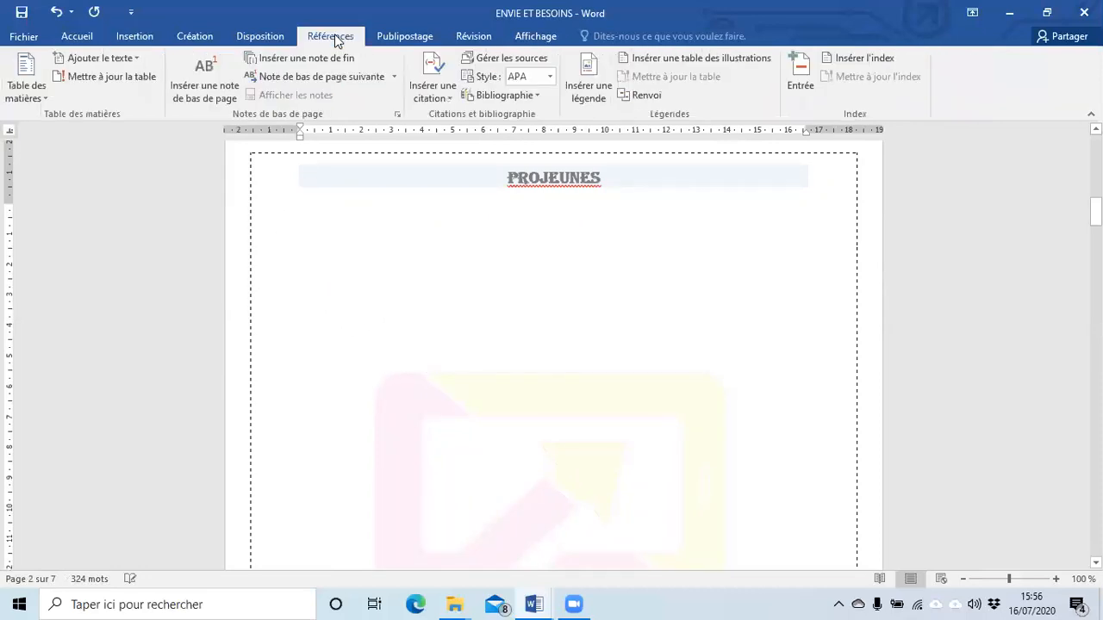
left_click(26, 87)
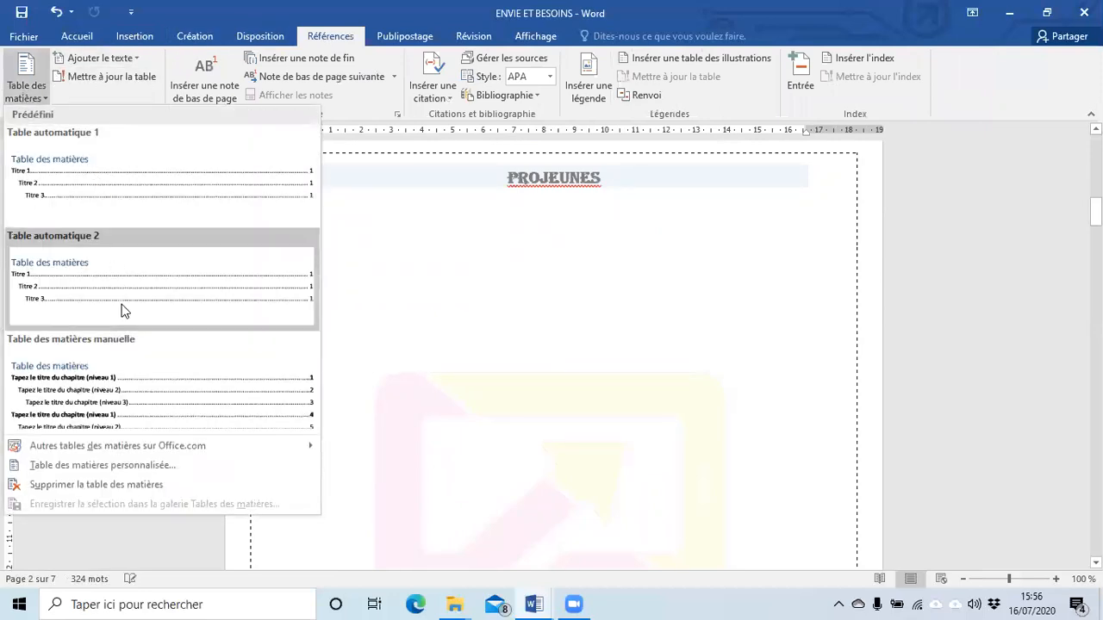
left_click(123, 169)
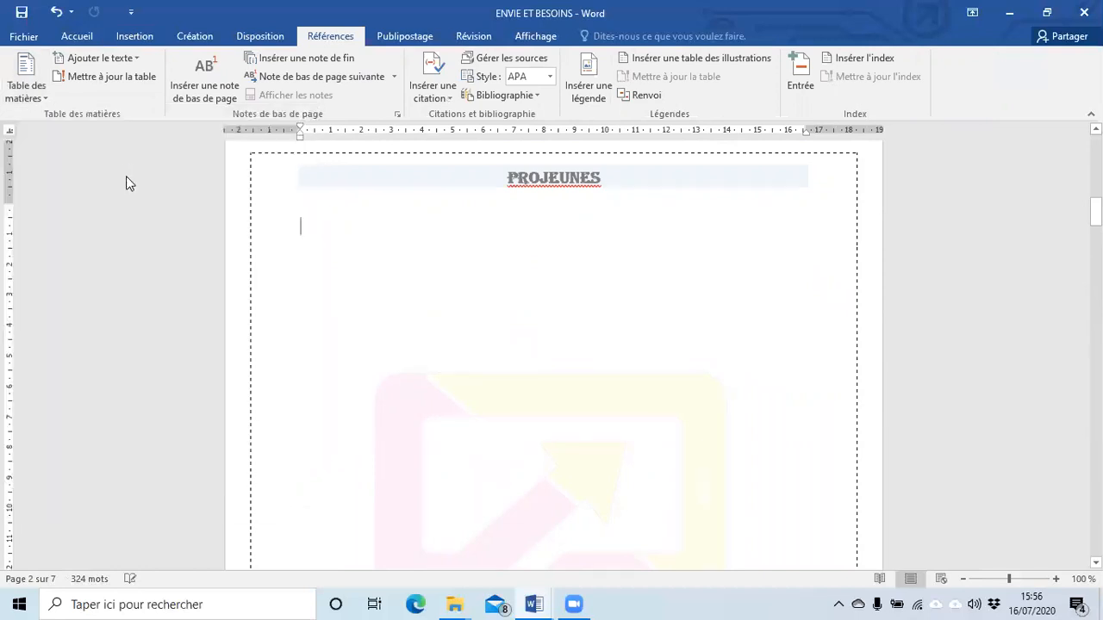
left_click(454, 397)
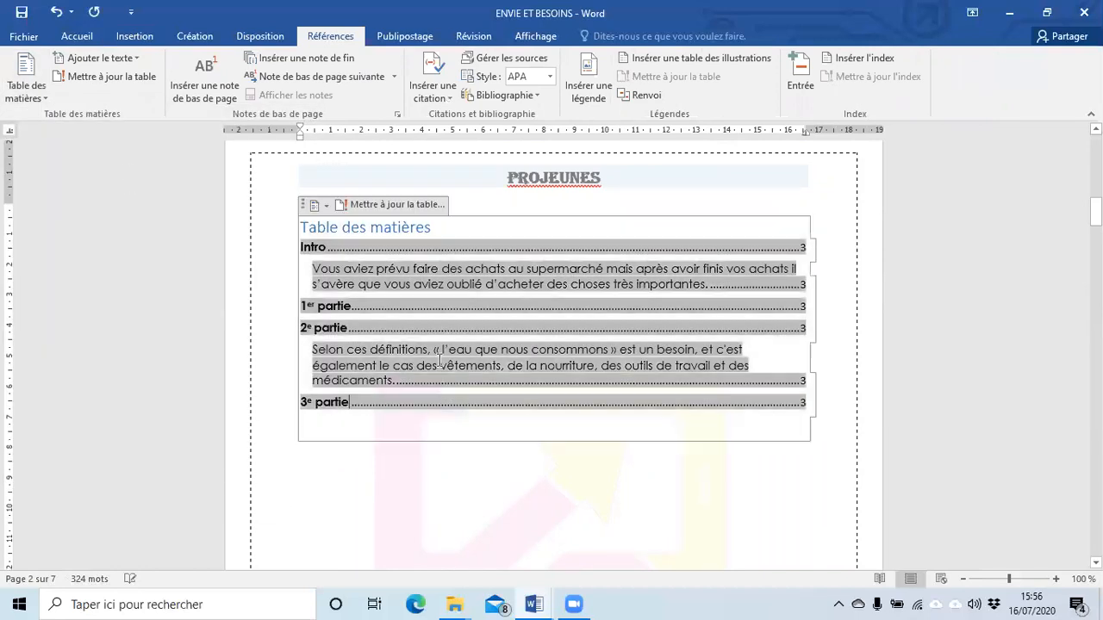
left_click(409, 478)
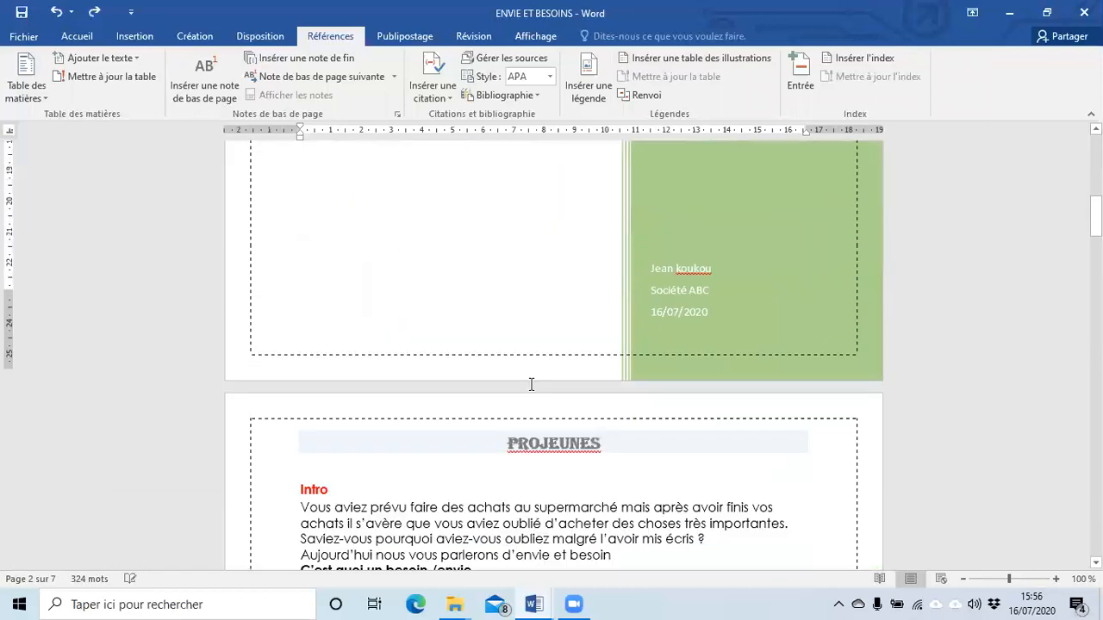
- Insert a footnote at the start of the "Intro" heading with the note text "introduction"
scroll(531, 384, "down", 10)
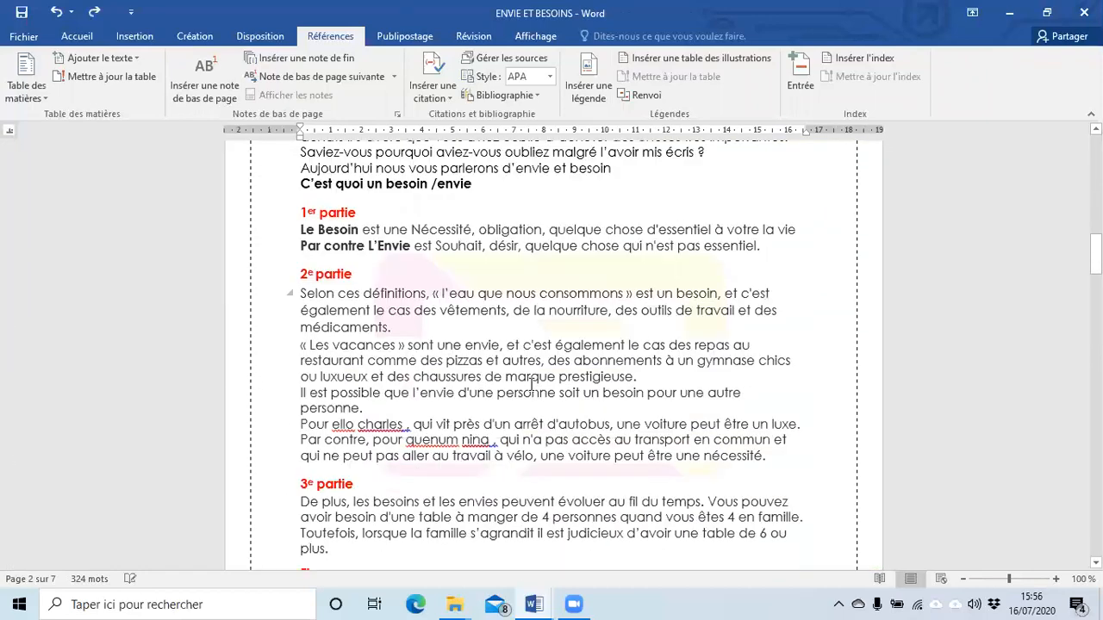
scroll(531, 379, "up", 3)
scroll(532, 385, "up", 2)
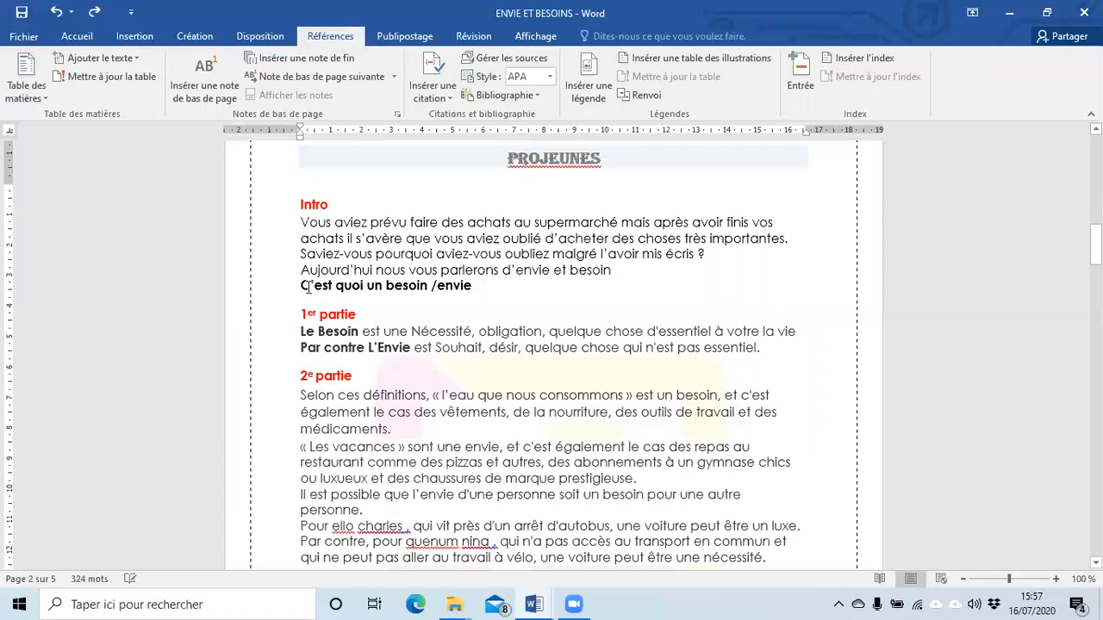
left_click(203, 68)
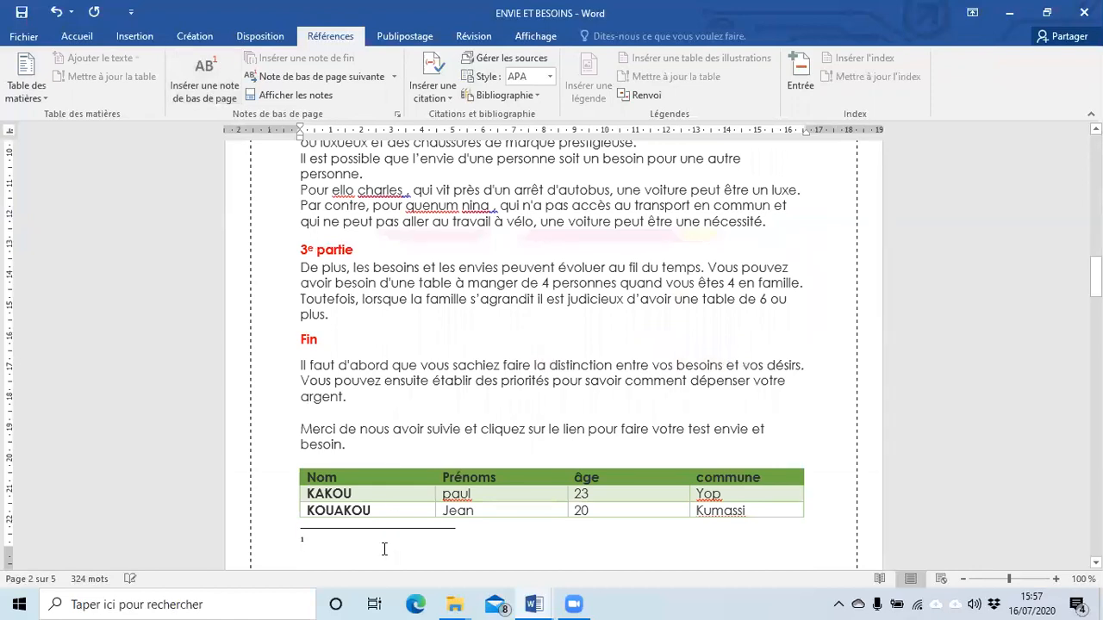
scroll(356, 524, "down", 3)
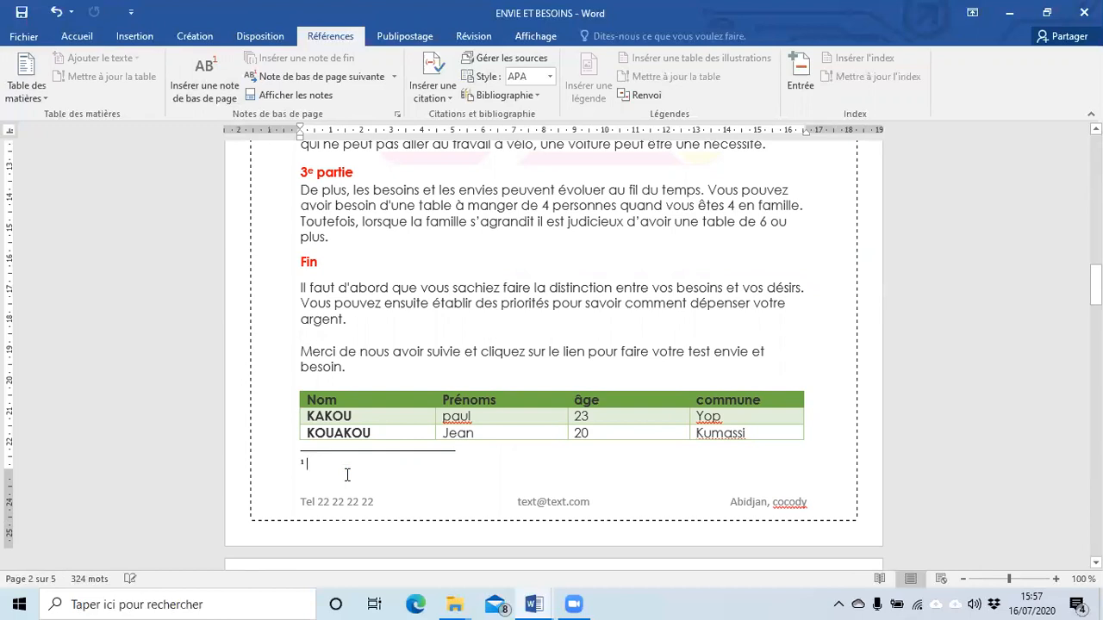
type("introduction")
left_click(364, 260)
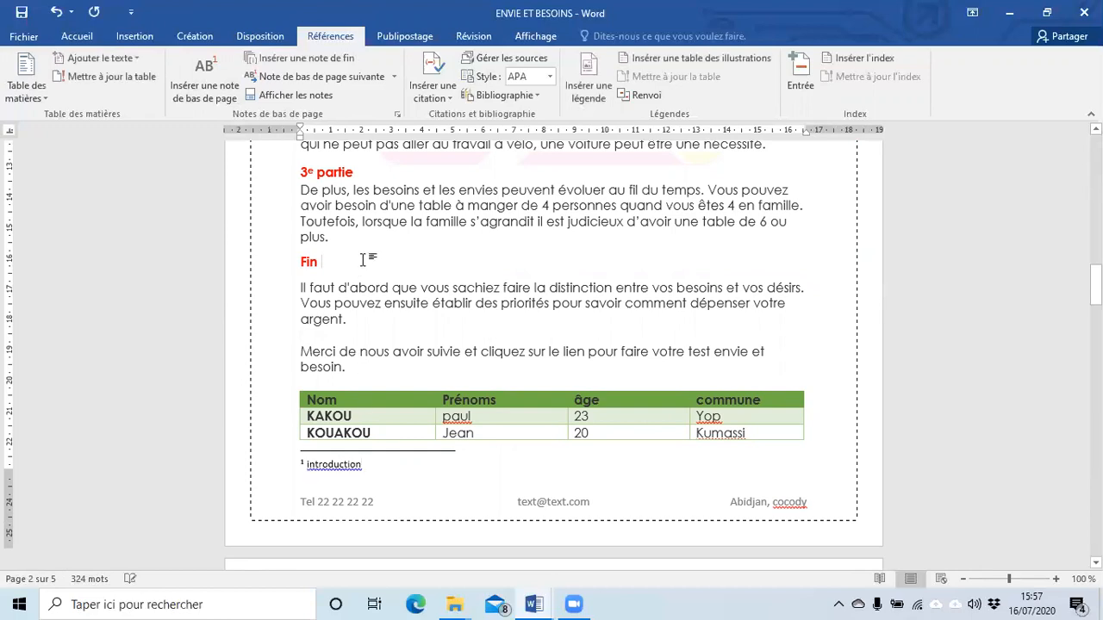
- Locate the footnote mark before "Intro" and follow it to its note text at the foot of the page
scroll(336, 276, "up", 8)
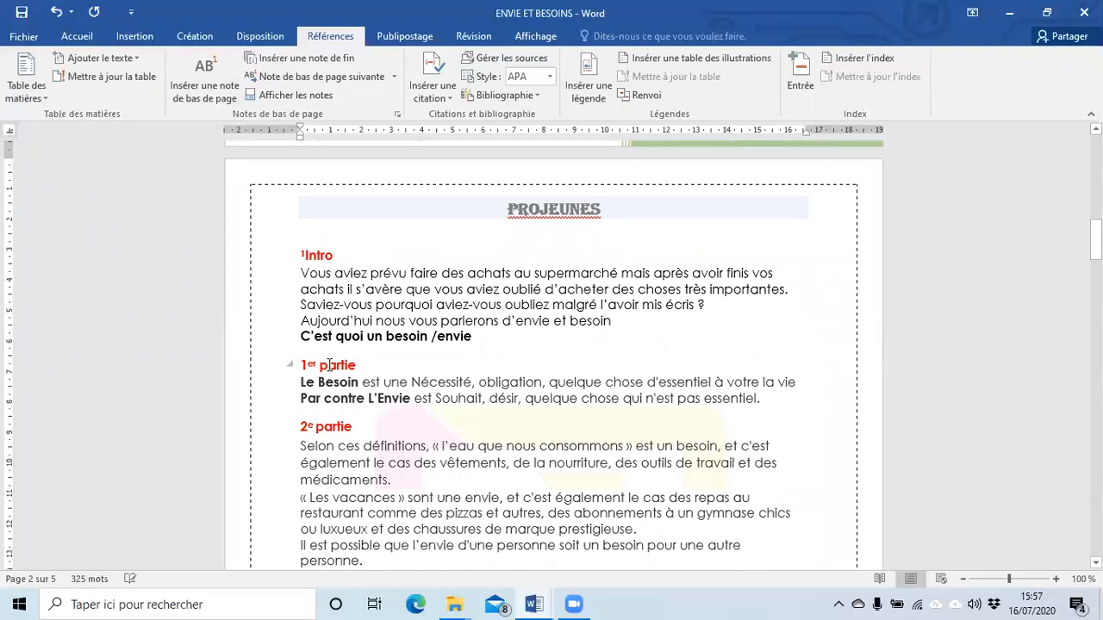
scroll(319, 357, "up", 5)
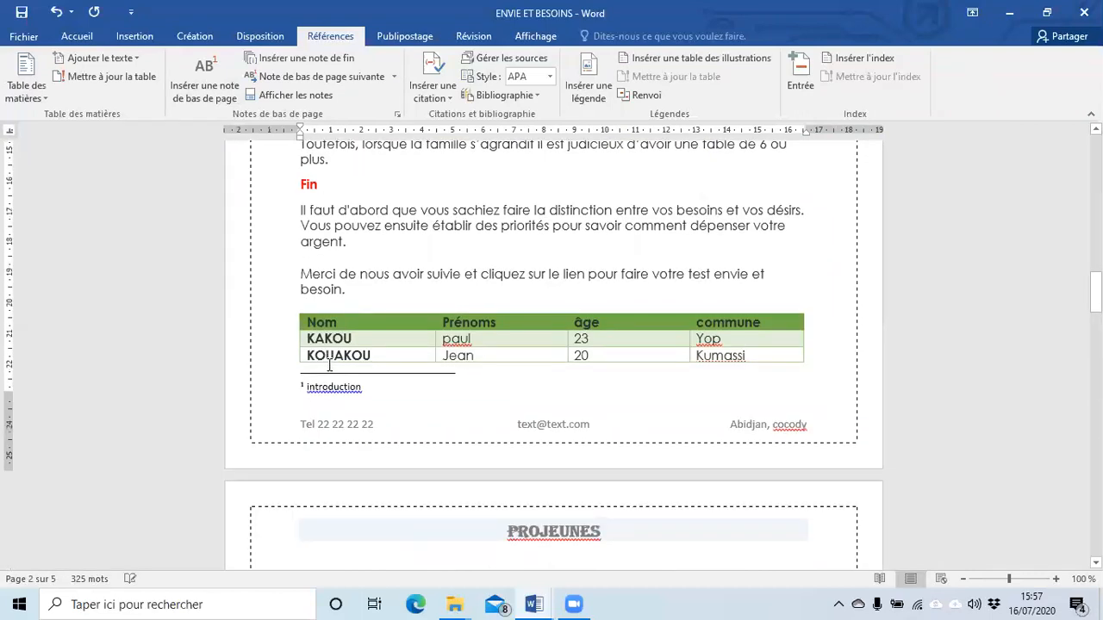
scroll(512, 200, "up", 12)
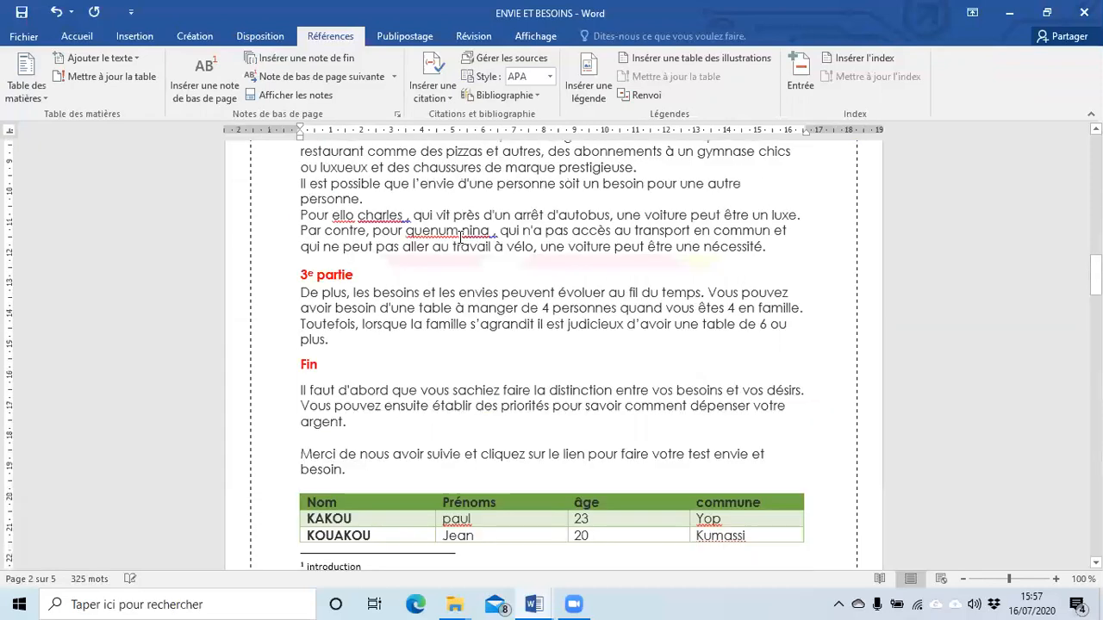
scroll(460, 237, "up", 5)
scroll(458, 394, "down", 4)
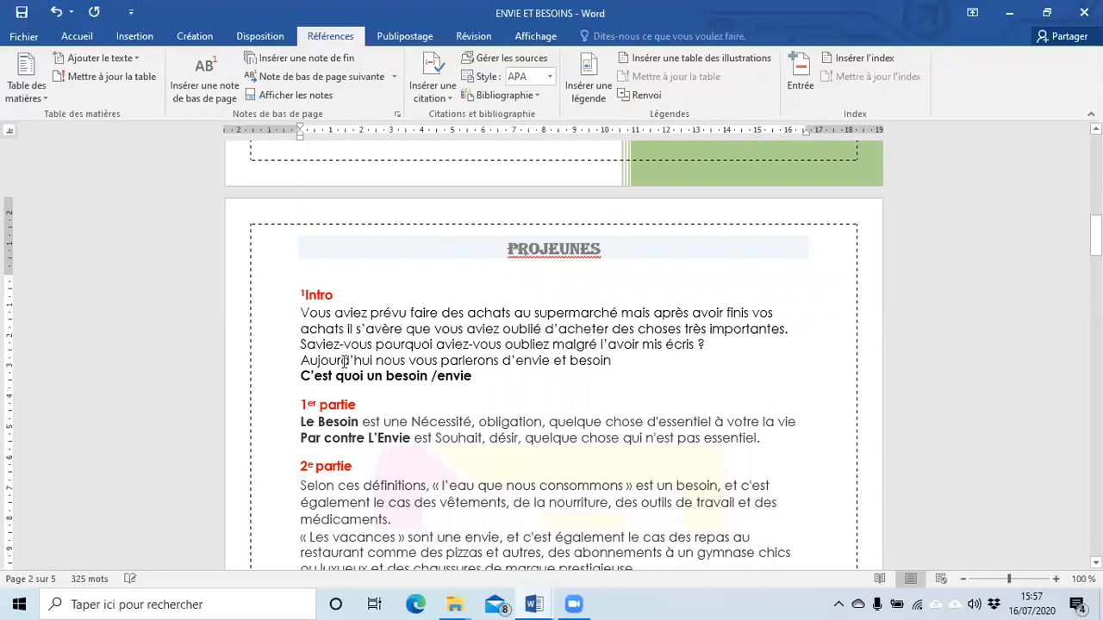
double_click(304, 295)
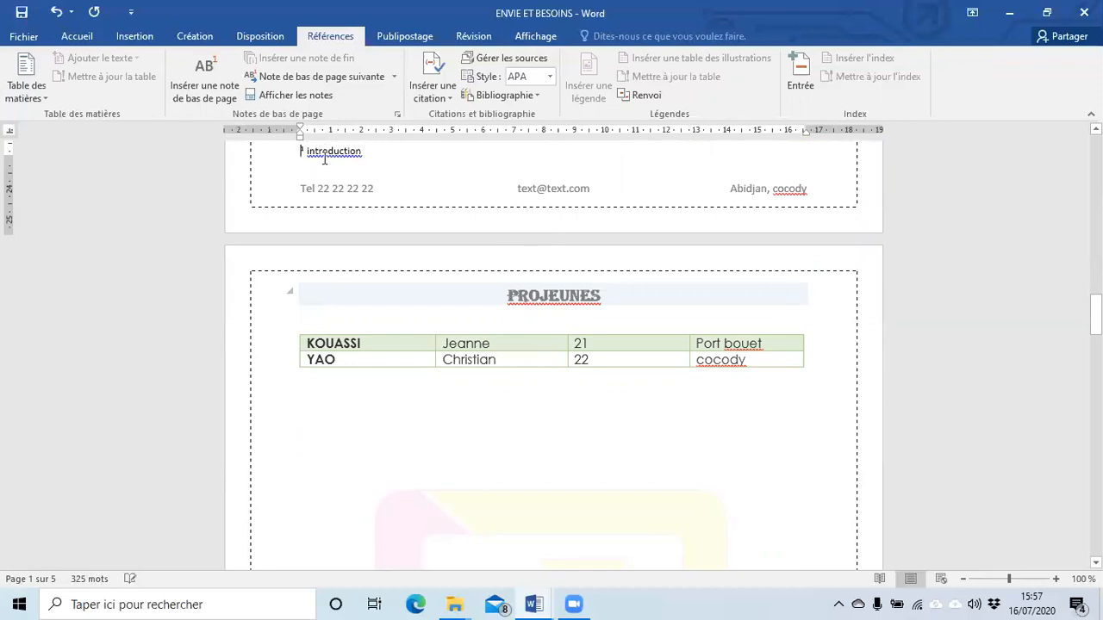
scroll(431, 196, "up", 7)
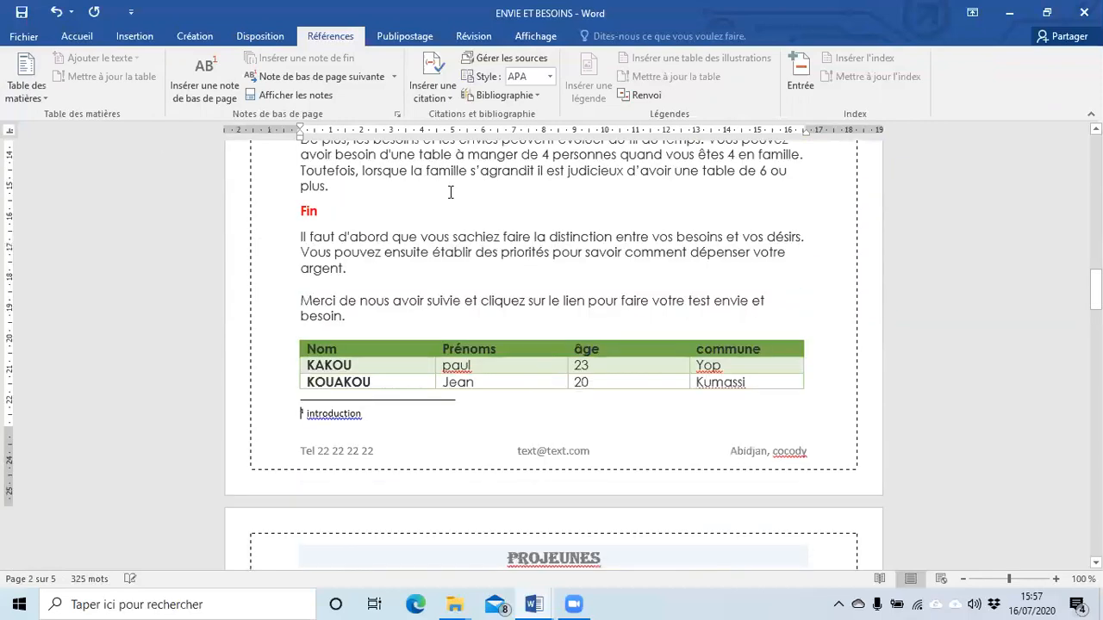
scroll(256, 245, "up", 6)
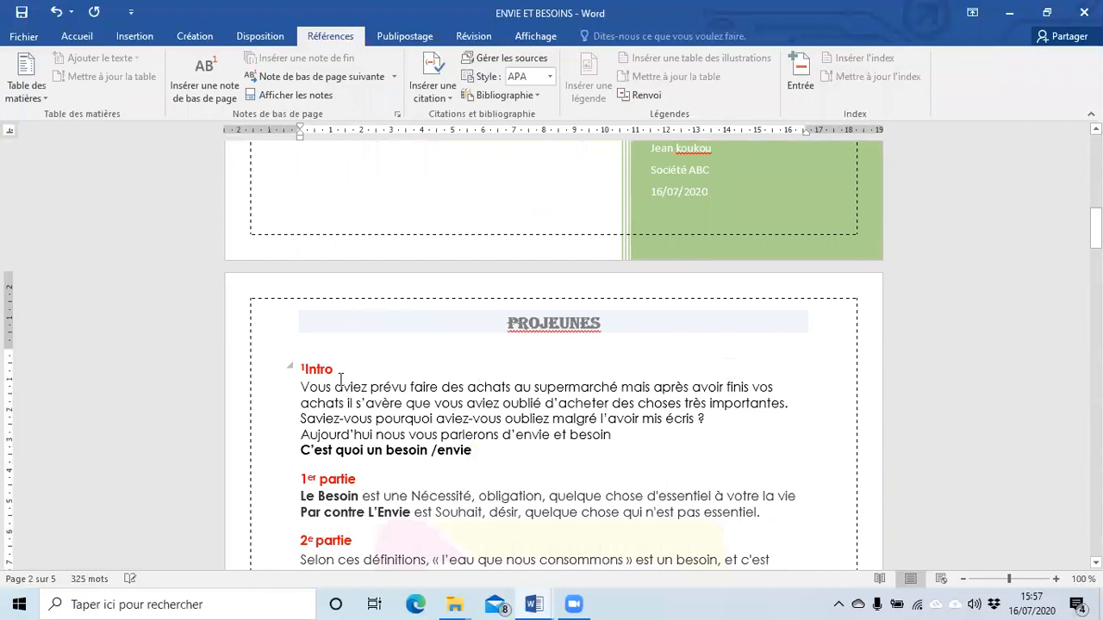
double_click(305, 369)
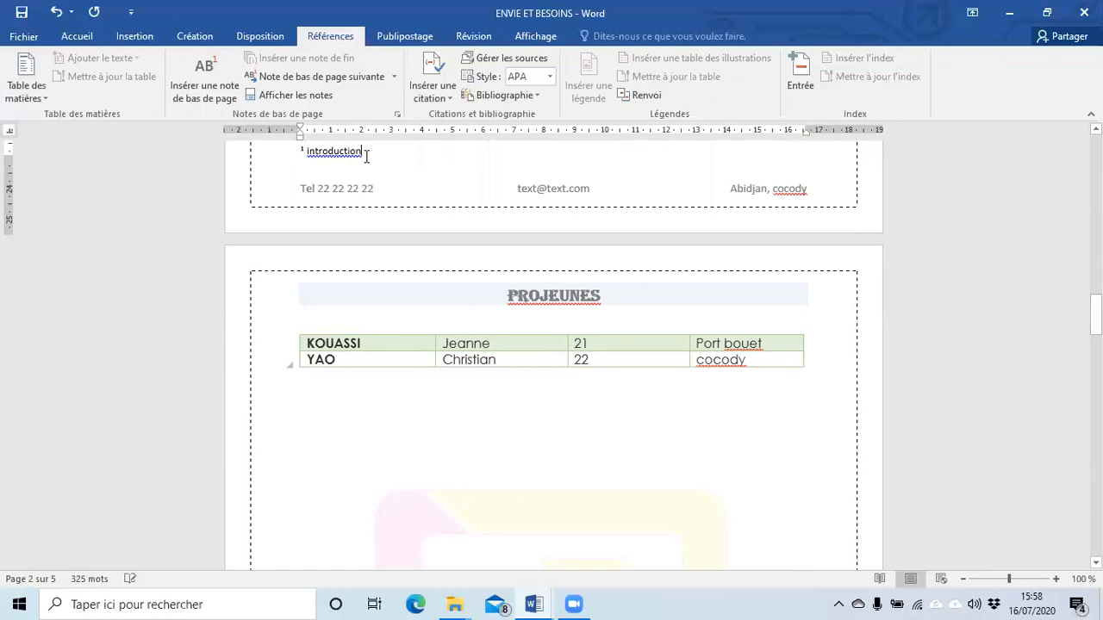
- Change the footnote's text to "Intro = introduction"
key("BackSpace")
key("BackSpace")
key("BackSpace")
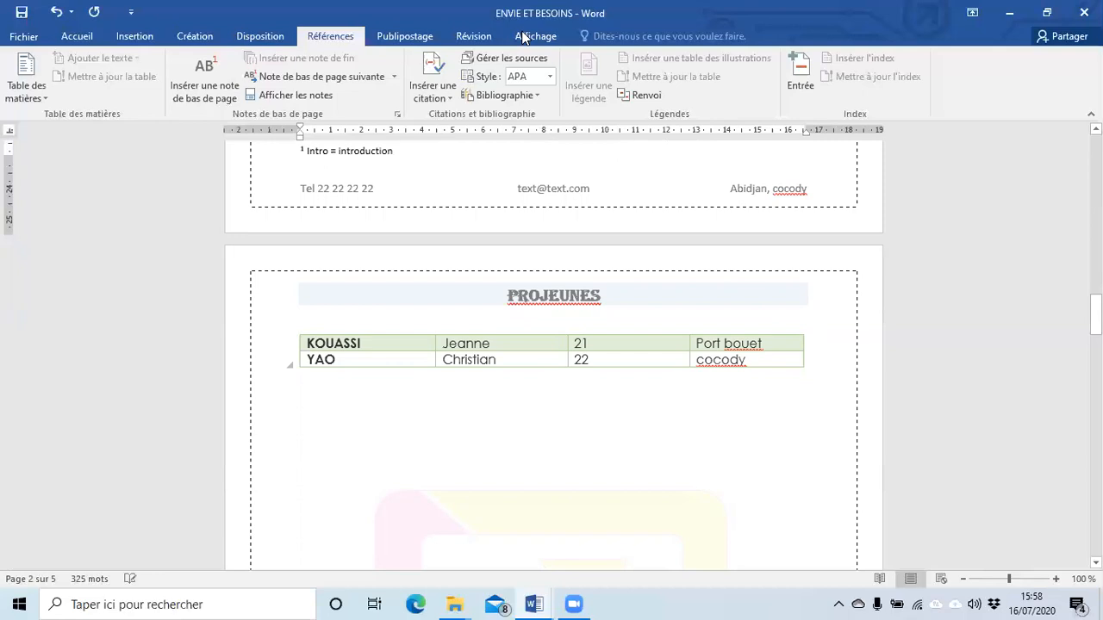
- Follow the footnote mark before "Intro" to its note, and return from the note to the mark in the text
scroll(478, 136, "up", 1)
scroll(390, 204, "up", 5)
scroll(391, 205, "up", 12)
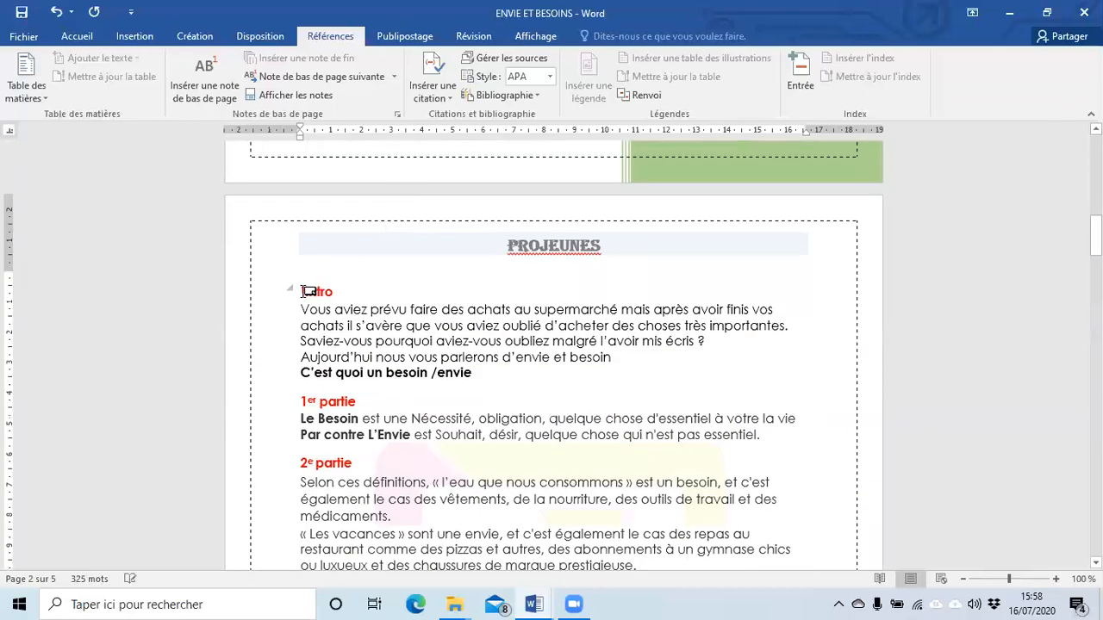
left_click(302, 291)
double_click(303, 291)
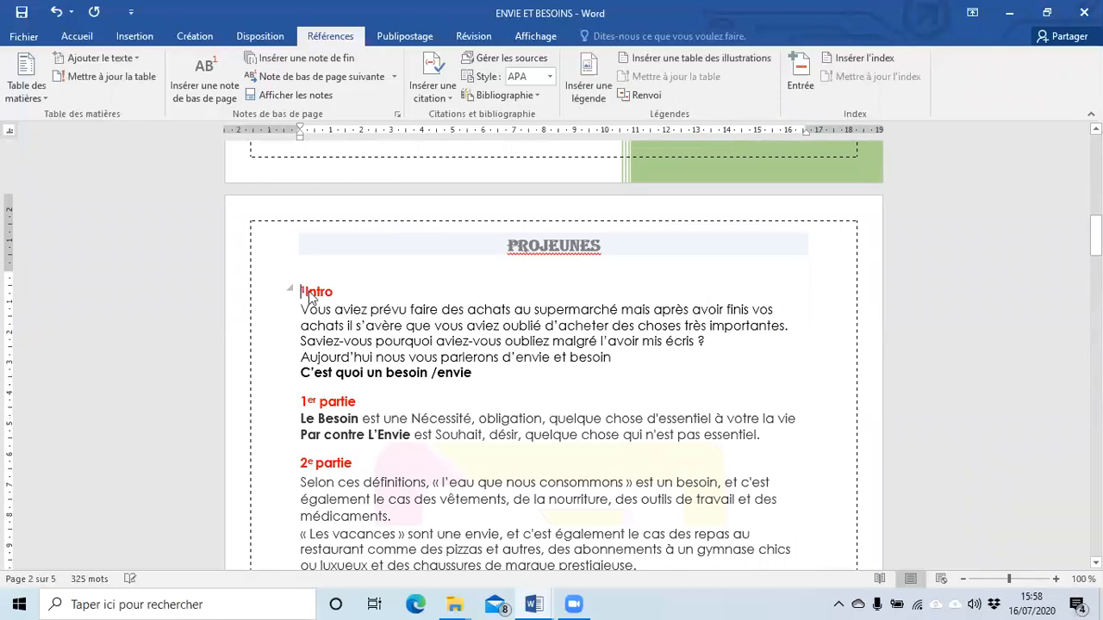
double_click(298, 152)
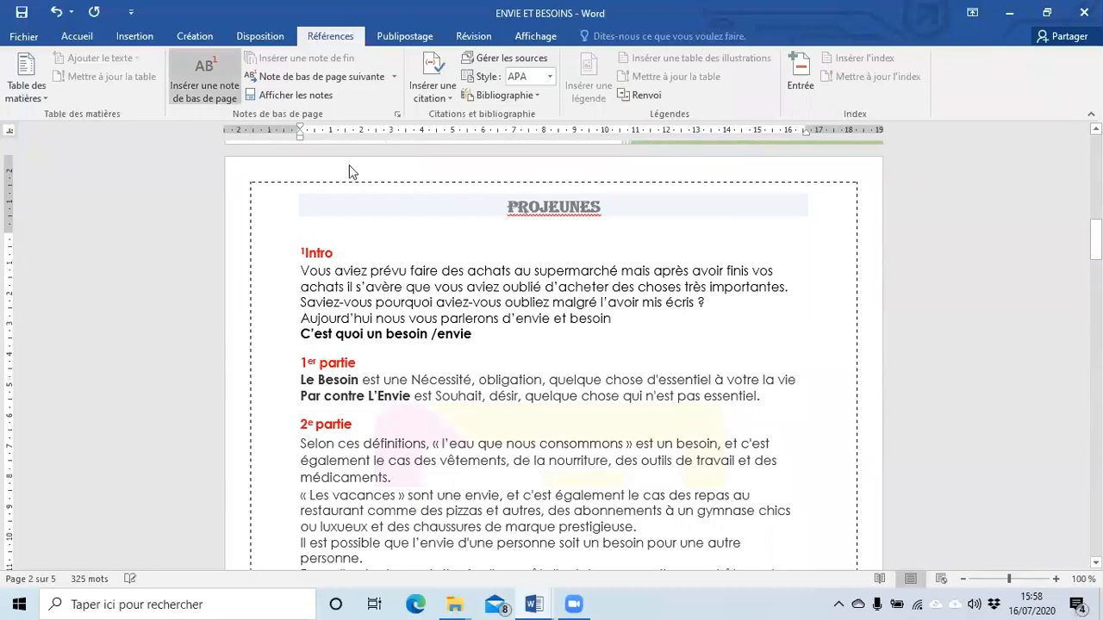
- Insert an endnote after the word "Aujourd'hui" in the introduction paragraph
left_click(355, 317)
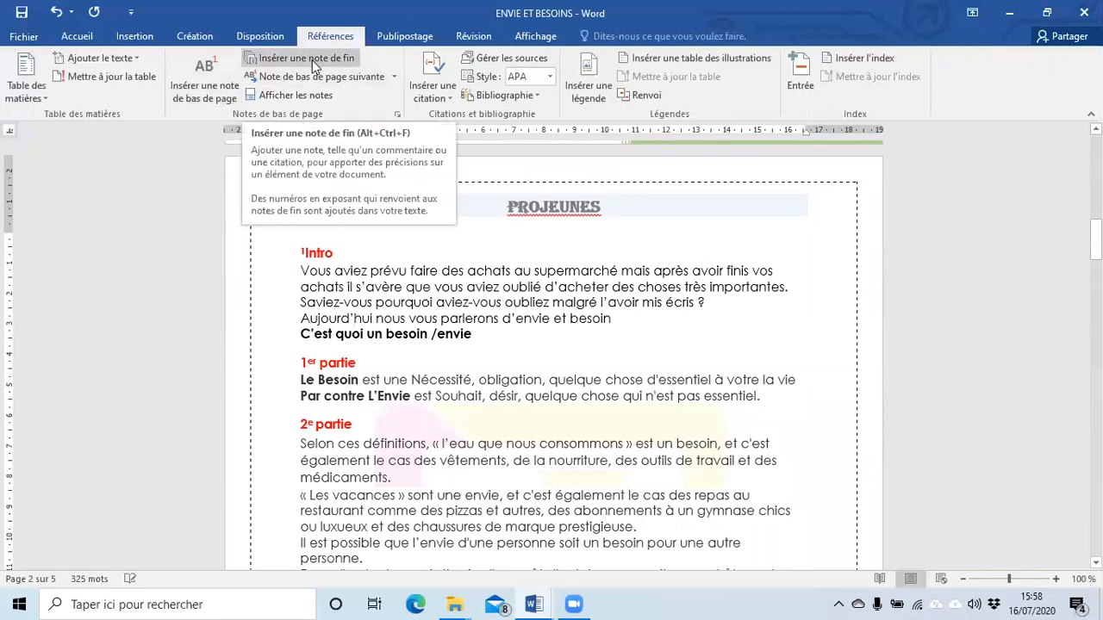
double_click(300, 324)
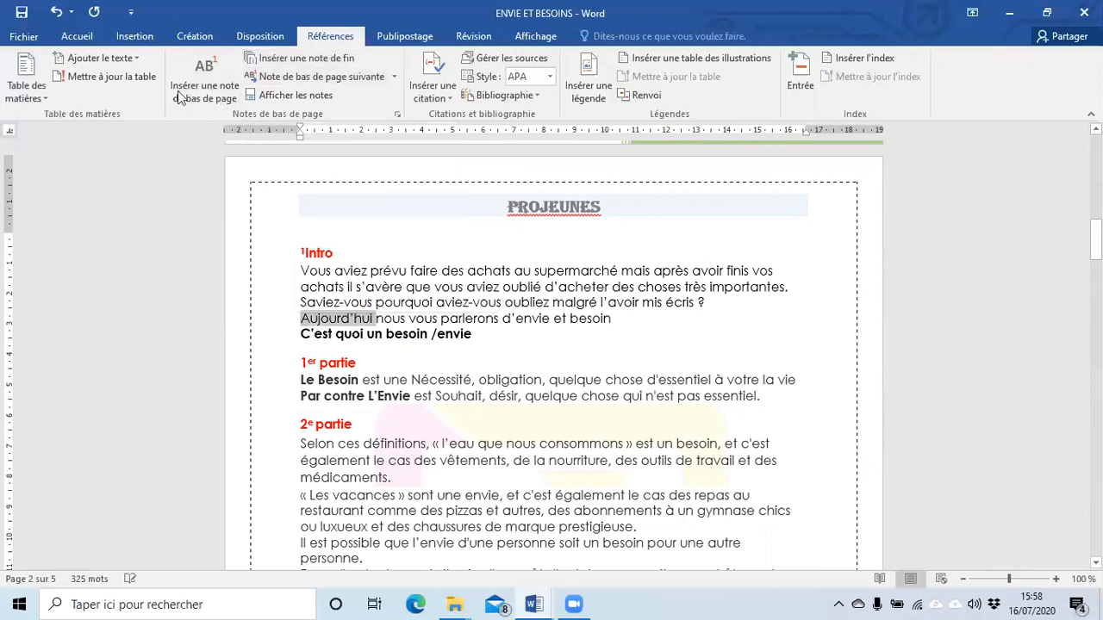
left_click(302, 62)
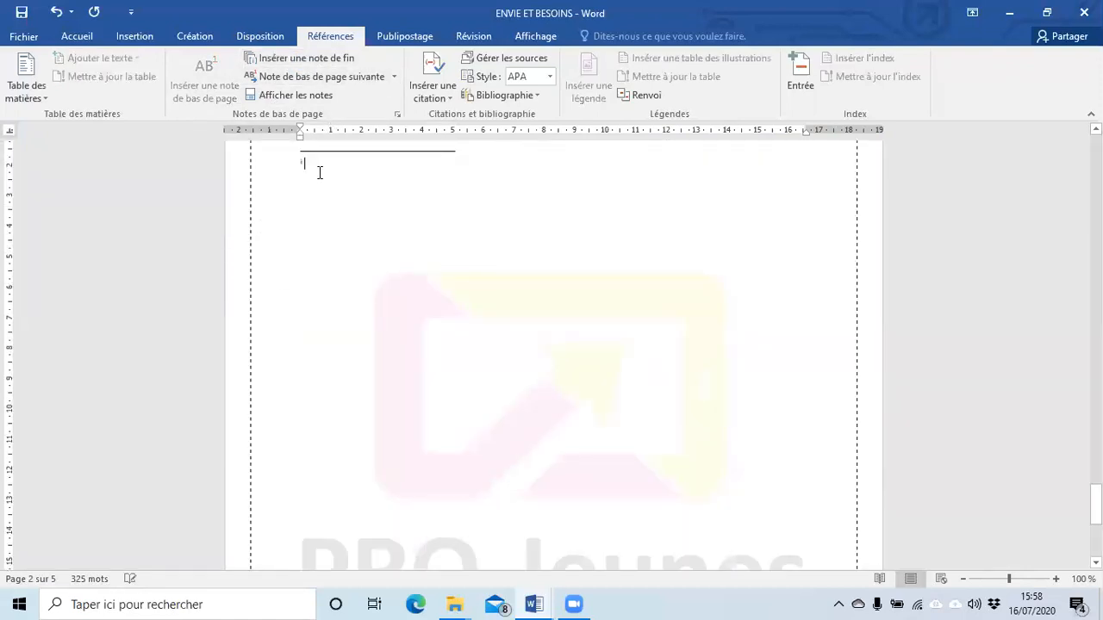
- Compare the two note marks in the introduction with the footnote at the foot of the page and the endnote at the document's end
scroll(356, 167, "up", 15)
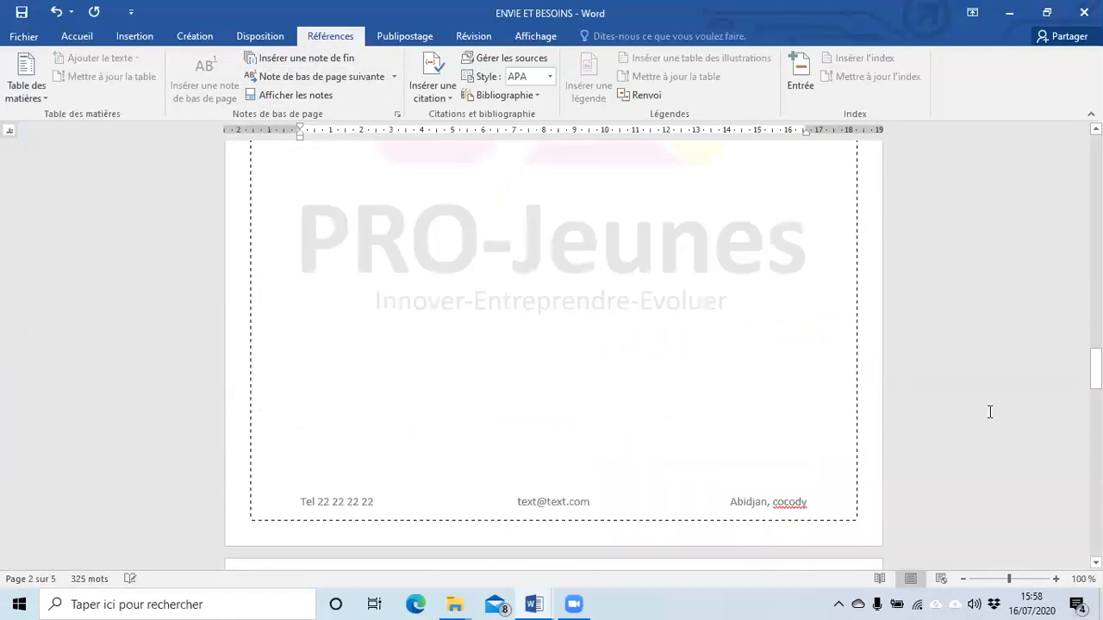
left_click_drag(1095, 370, 1095, 241)
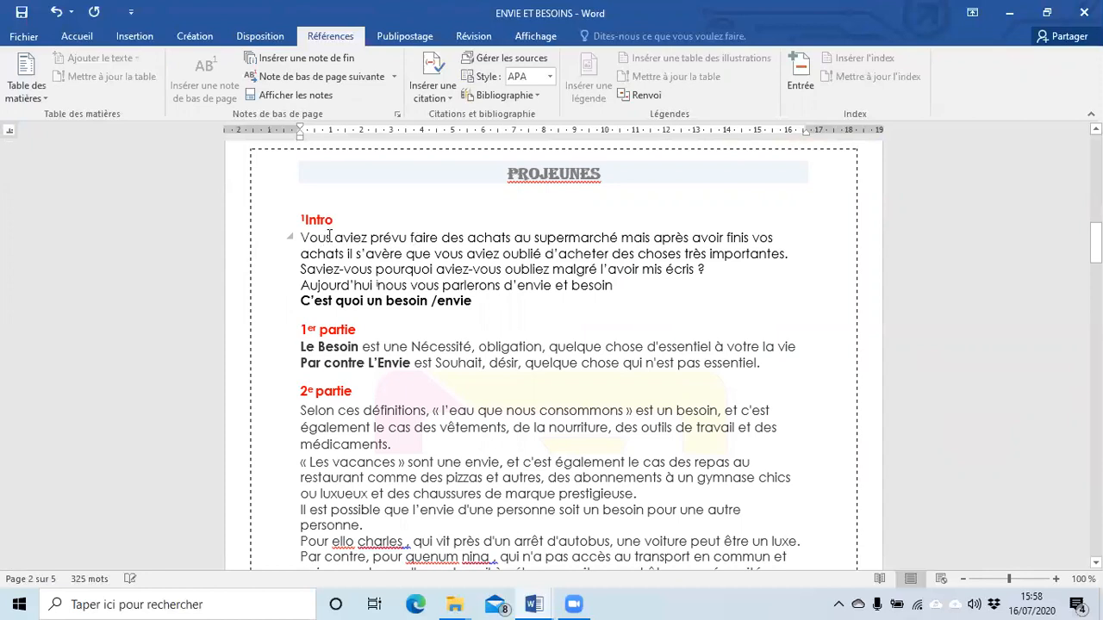
scroll(330, 235, "down", 10)
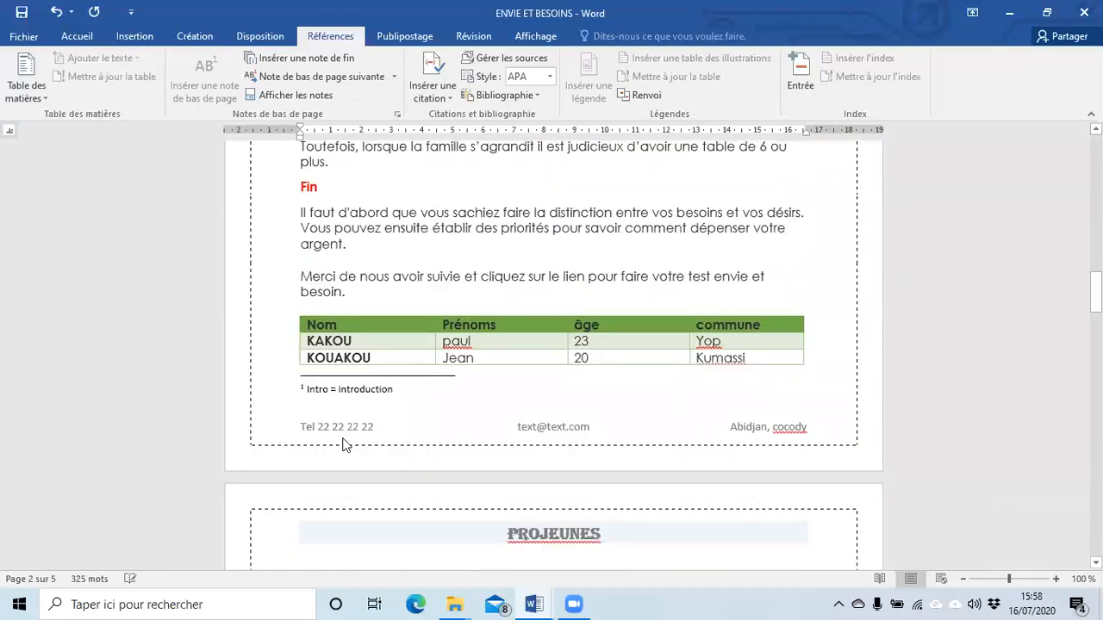
scroll(503, 212, "up", 10)
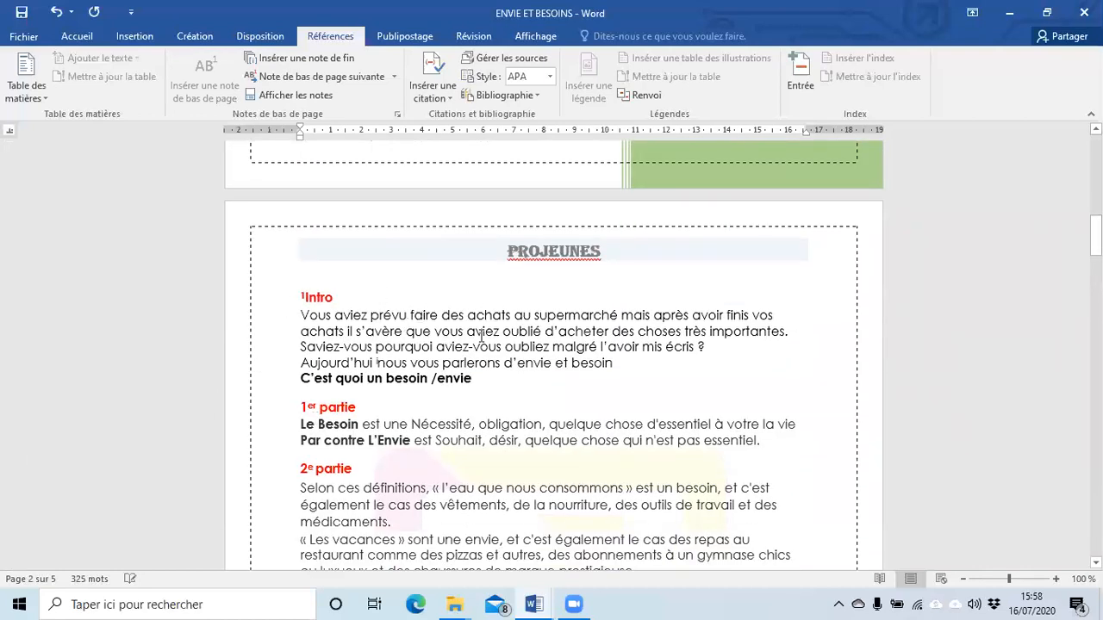
scroll(465, 331, "down", 3)
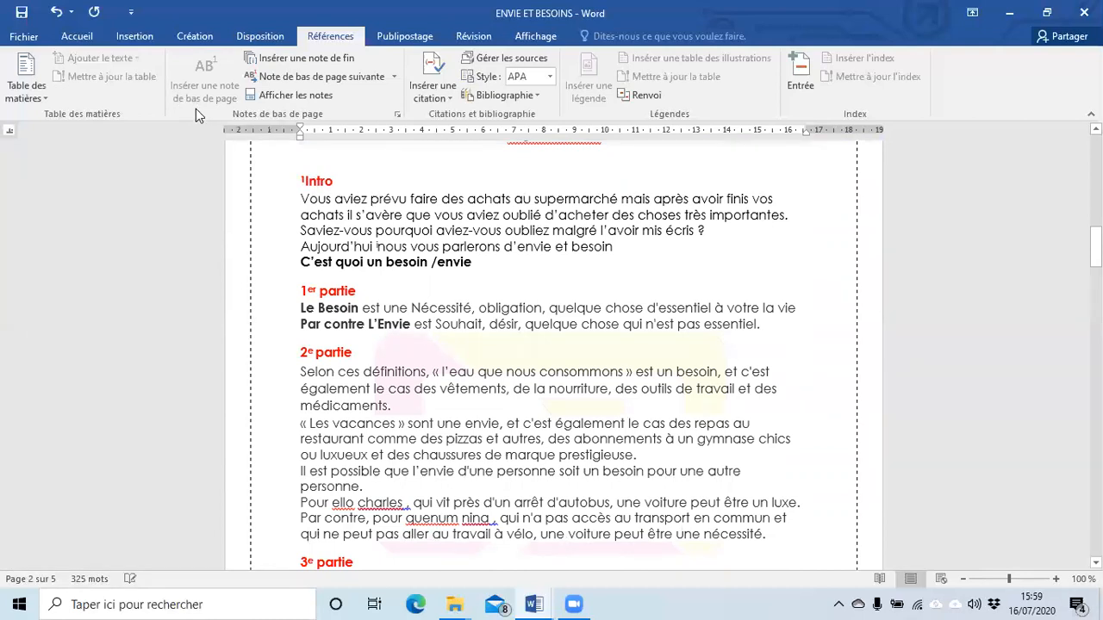
scroll(347, 287, "down", 10)
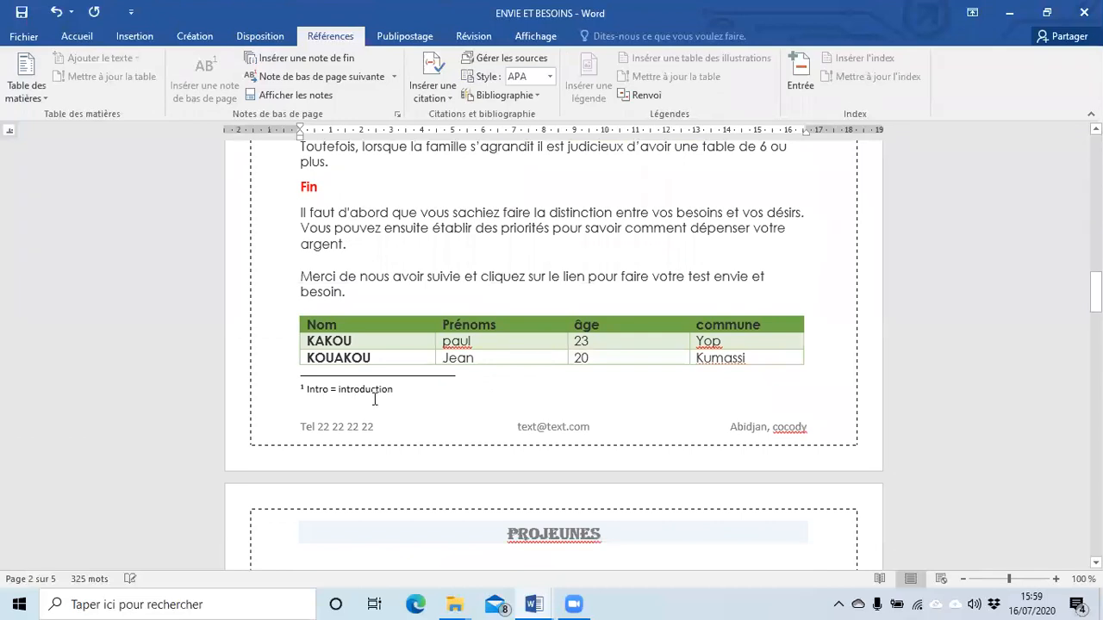
scroll(301, 204, "up", 5)
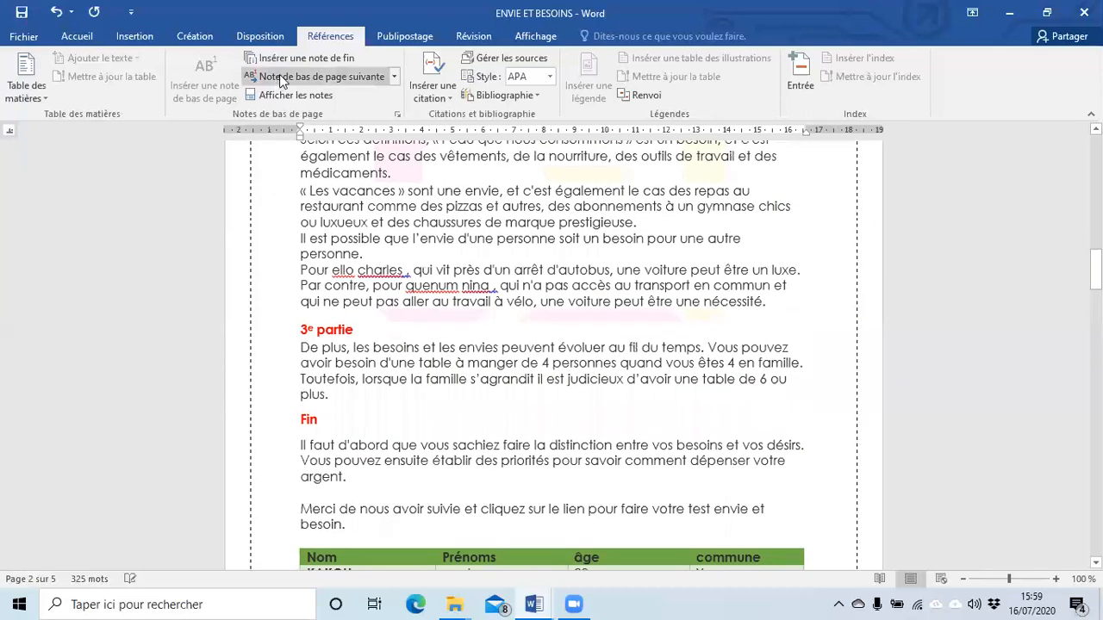
scroll(384, 234, "down", 15)
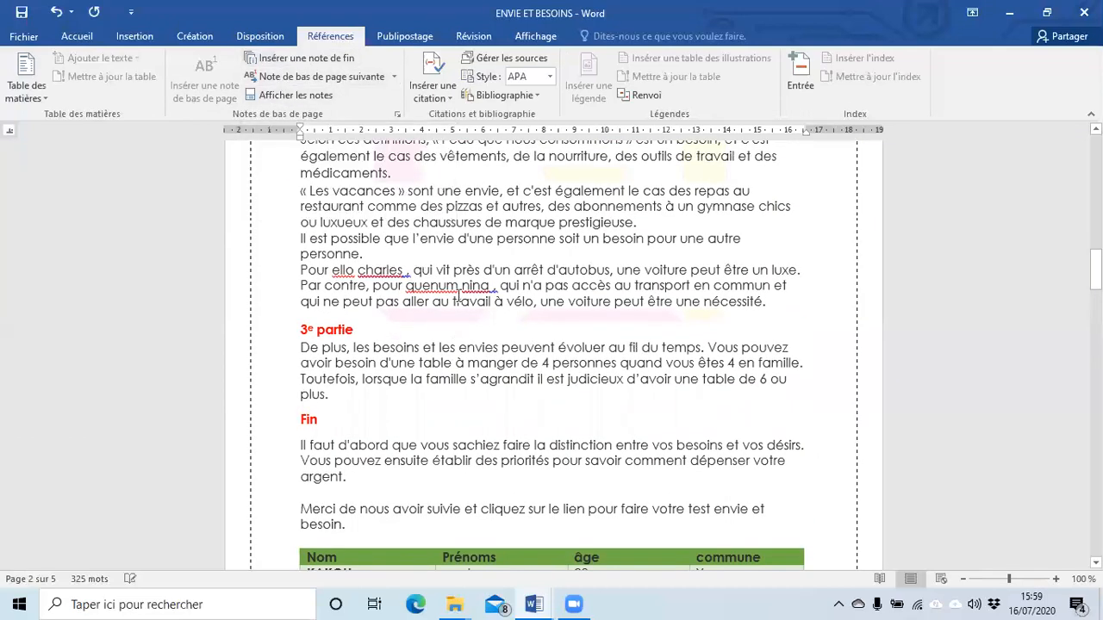
scroll(276, 277, "down", 20)
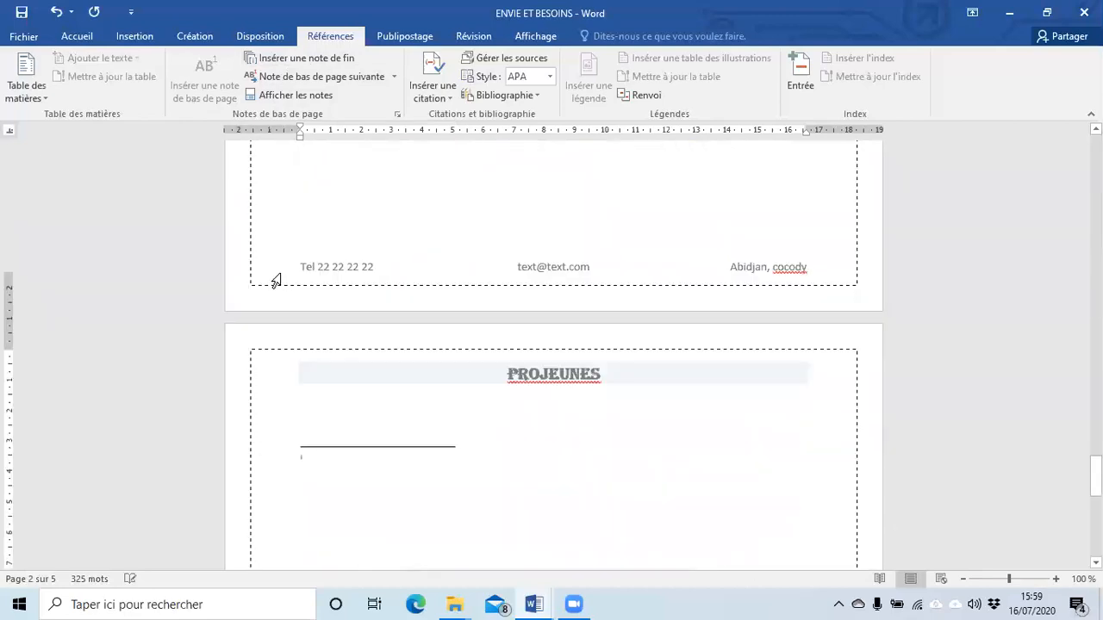
scroll(279, 278, "up", 10)
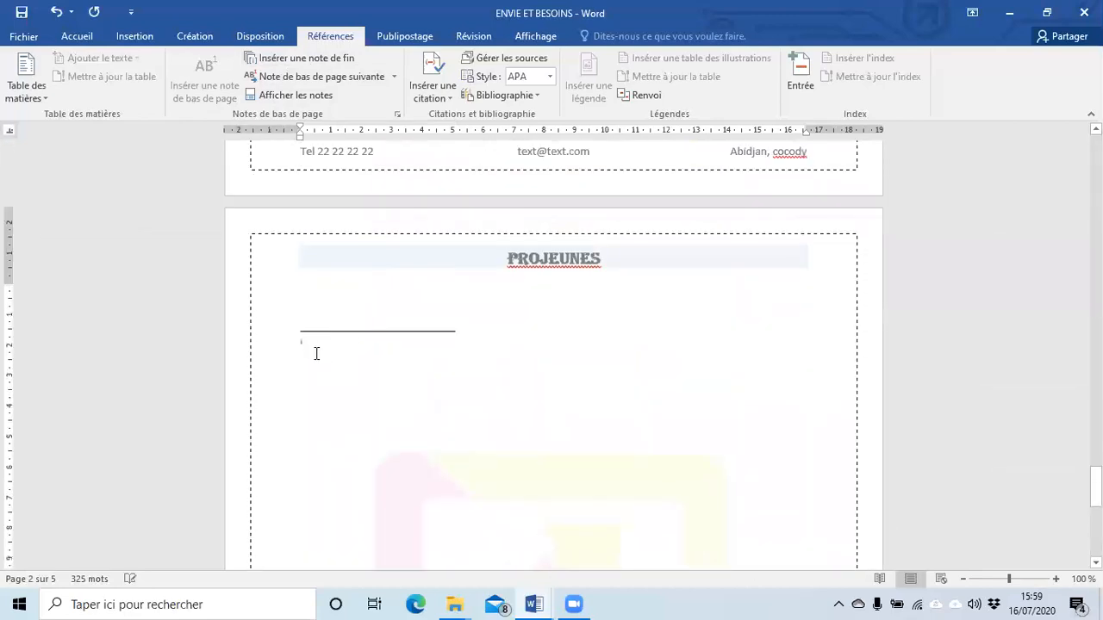
- Enter trial text in the endnote on the last page and erase it again
type("dfsdfs")
key("BackSpace")
key("BackSpace")
key("BackSpace")
key("BackSpace")
key("BackSpace")
key("BackSpace")
key("BackSpace")
key("BackSpace")
key("BackSpace")
key("BackSpace")
key("BackSpace")
- Return to the introduction page and try the jumps to the next footnote and the previous footnote
scroll(560, 451, "up", 15)
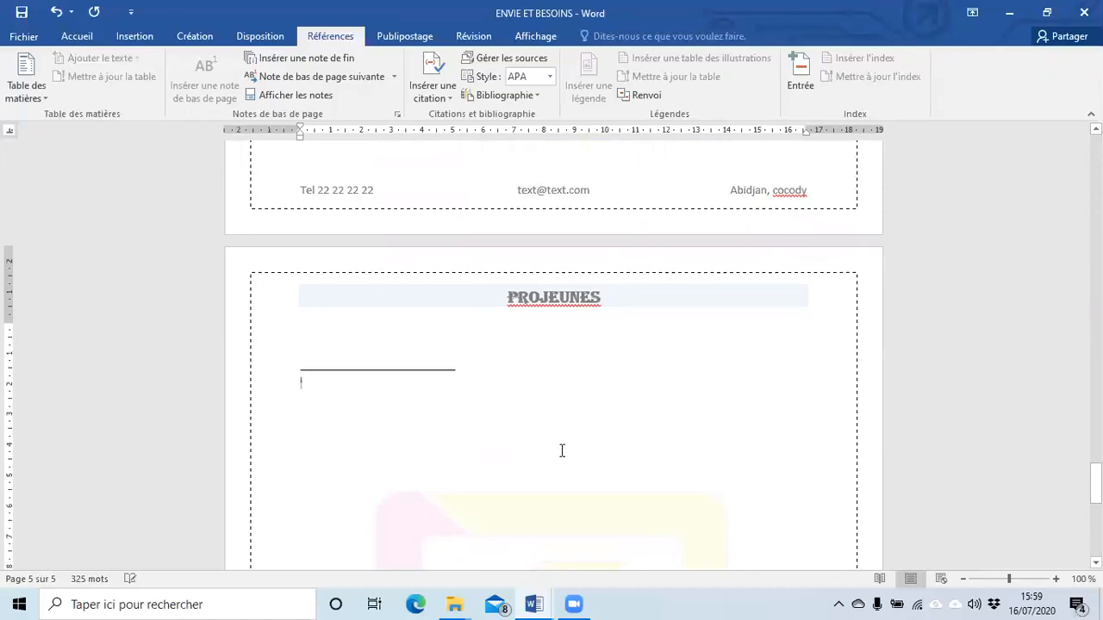
scroll(561, 451, "up", 1)
left_click_drag(1095, 401, 1095, 241)
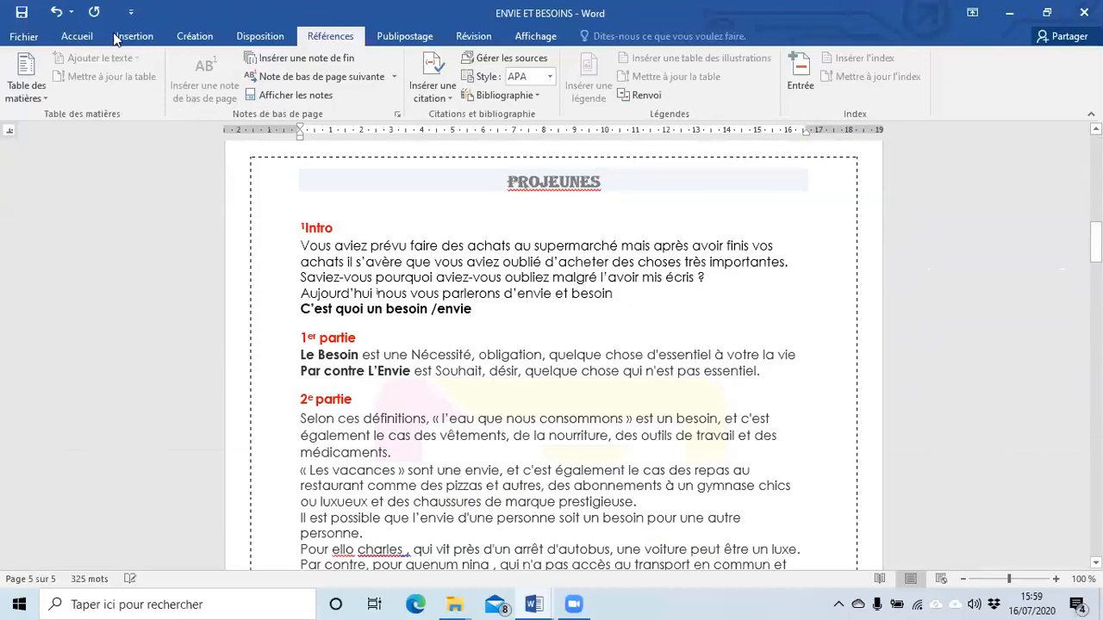
left_click(393, 80)
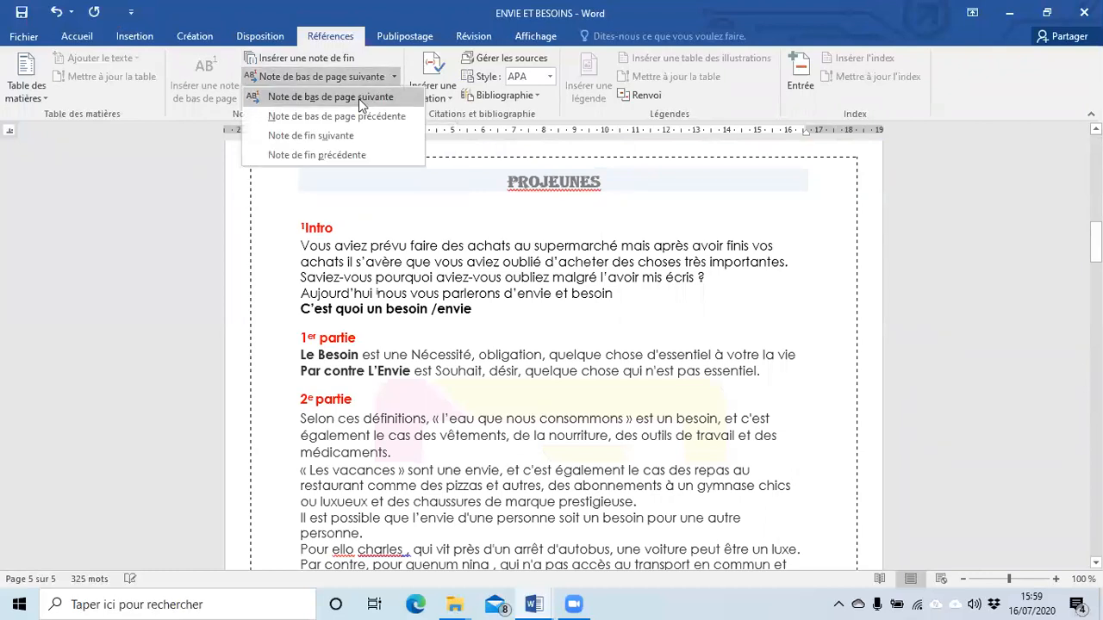
left_click(358, 98)
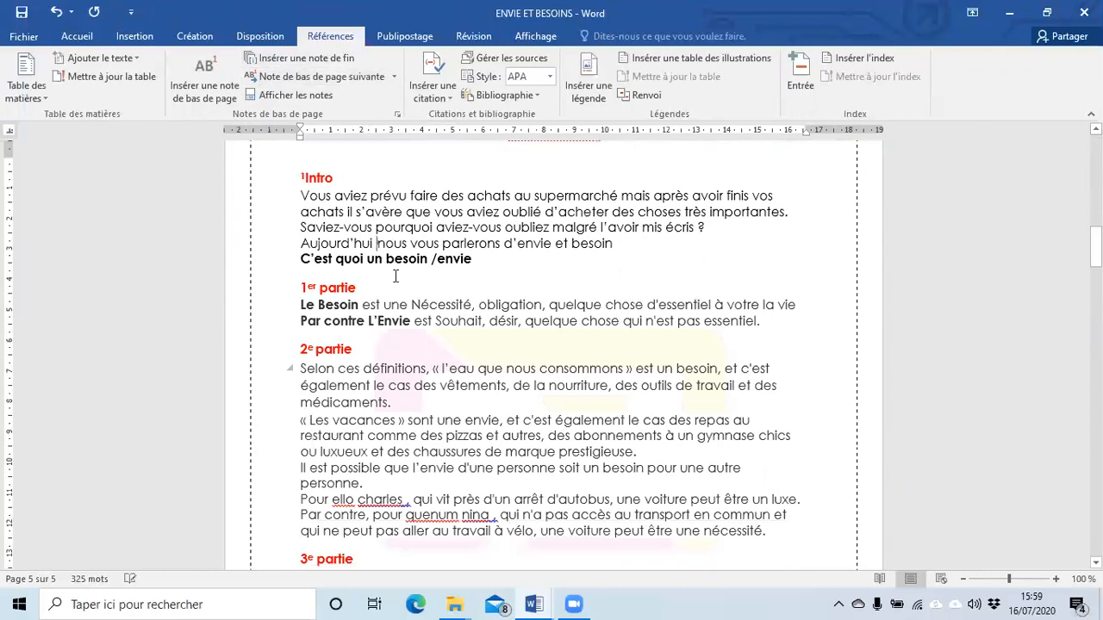
left_click(395, 77)
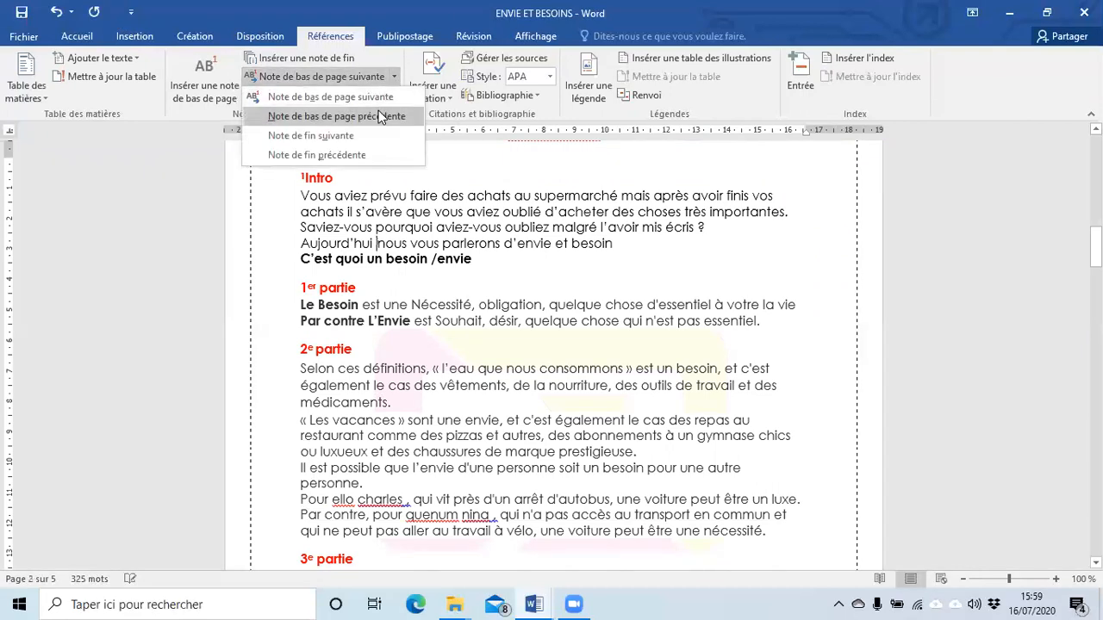
left_click(379, 116)
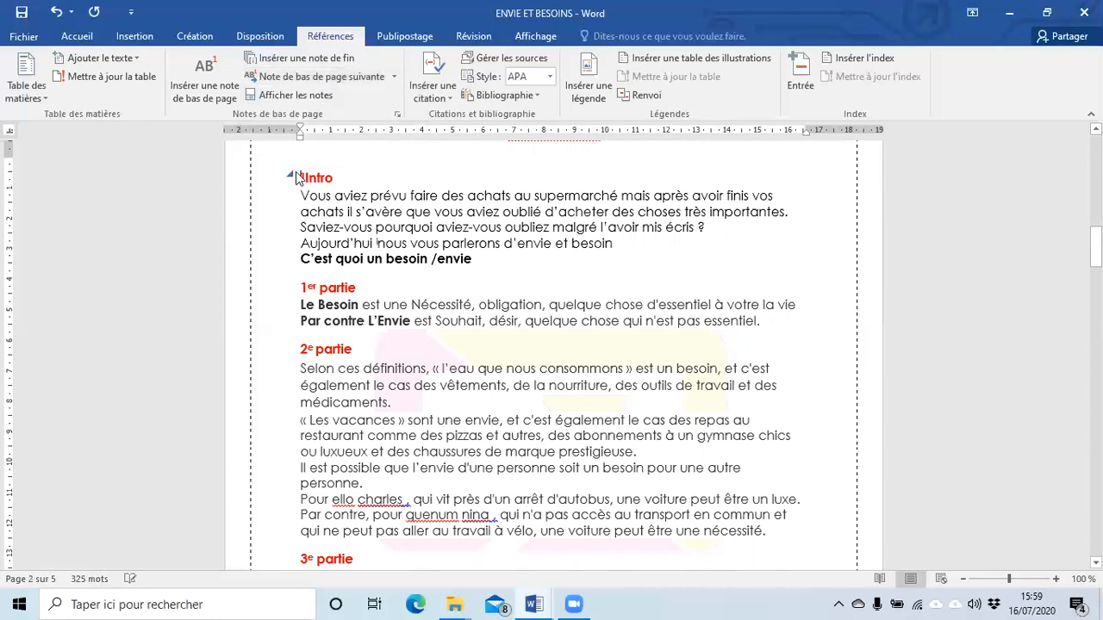
- Try the jumps to the next endnote and the previous endnote from the introduction
left_click(393, 77)
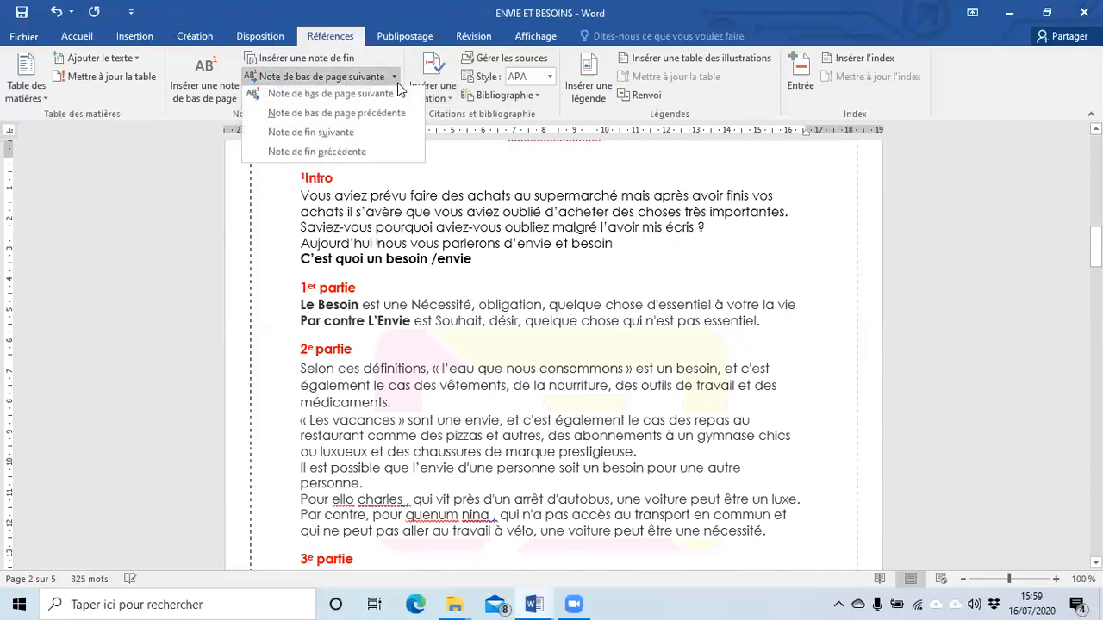
left_click(357, 138)
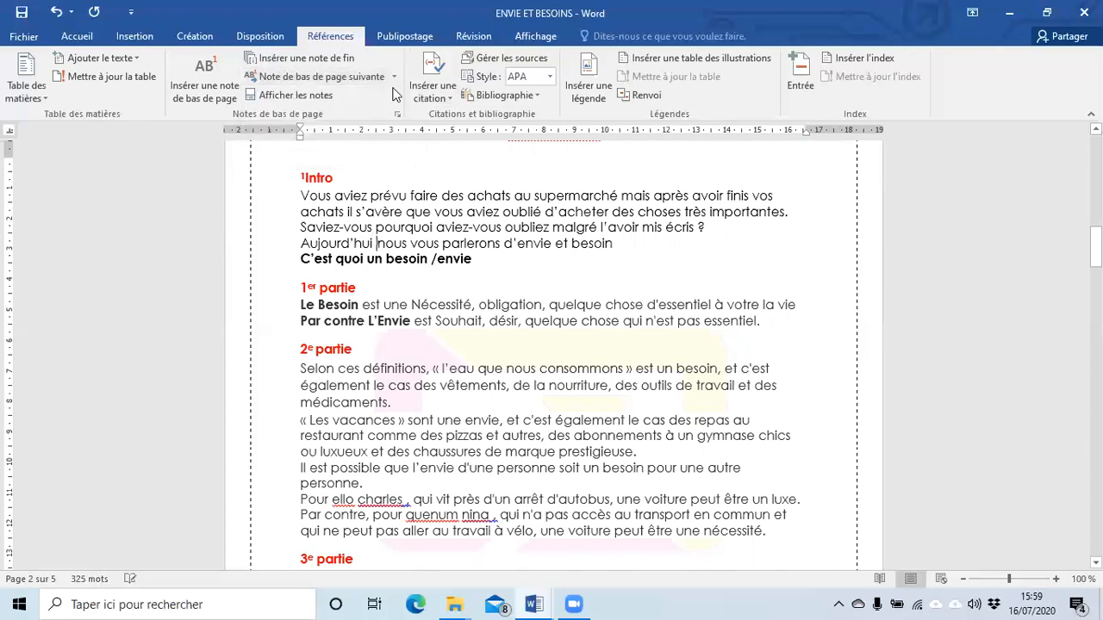
left_click(393, 76)
left_click(360, 145)
- Show the document's footnotes through the show-notes command and check the "Intro" note against its mark
left_click(297, 97)
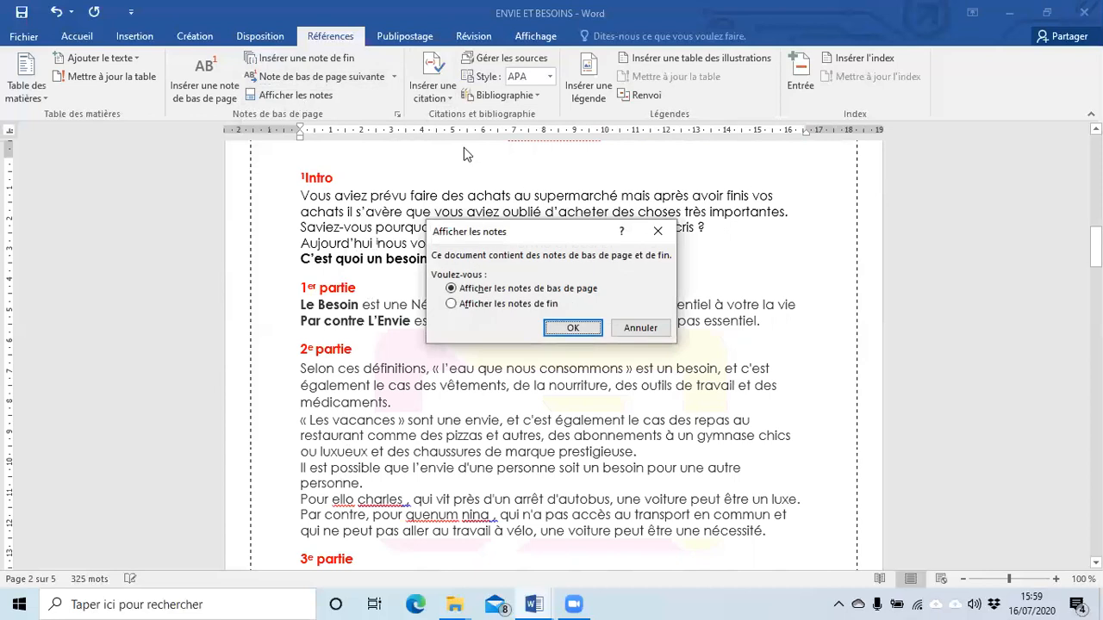
left_click(577, 332)
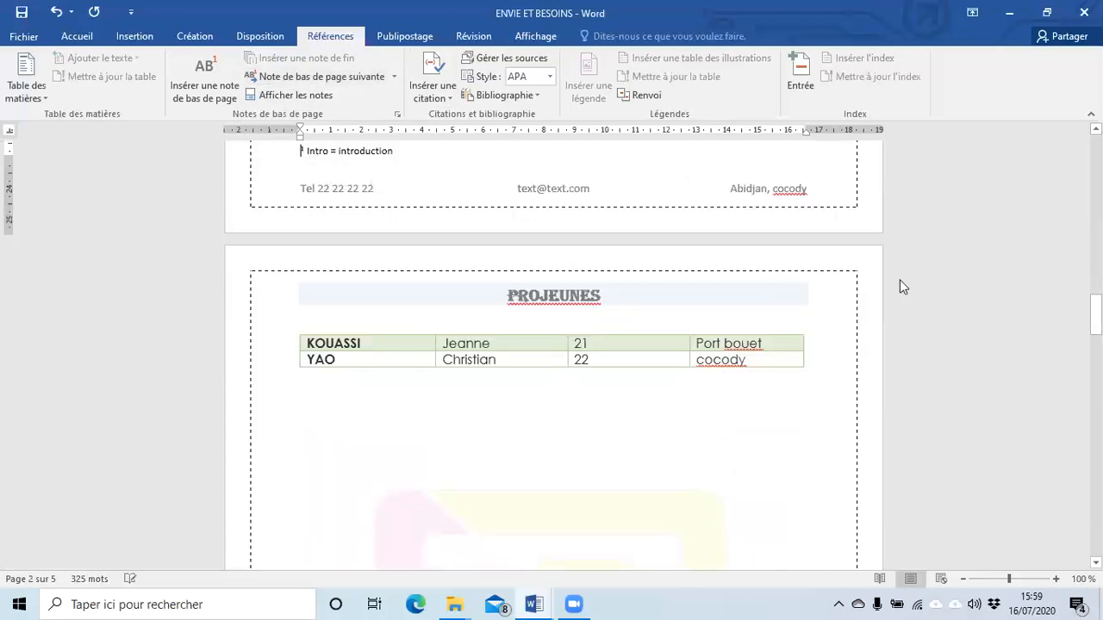
scroll(948, 353, "up", 2)
scroll(953, 355, "up", 20)
scroll(415, 332, "down", 2)
scroll(415, 335, "down", 10)
scroll(332, 152, "up", 5)
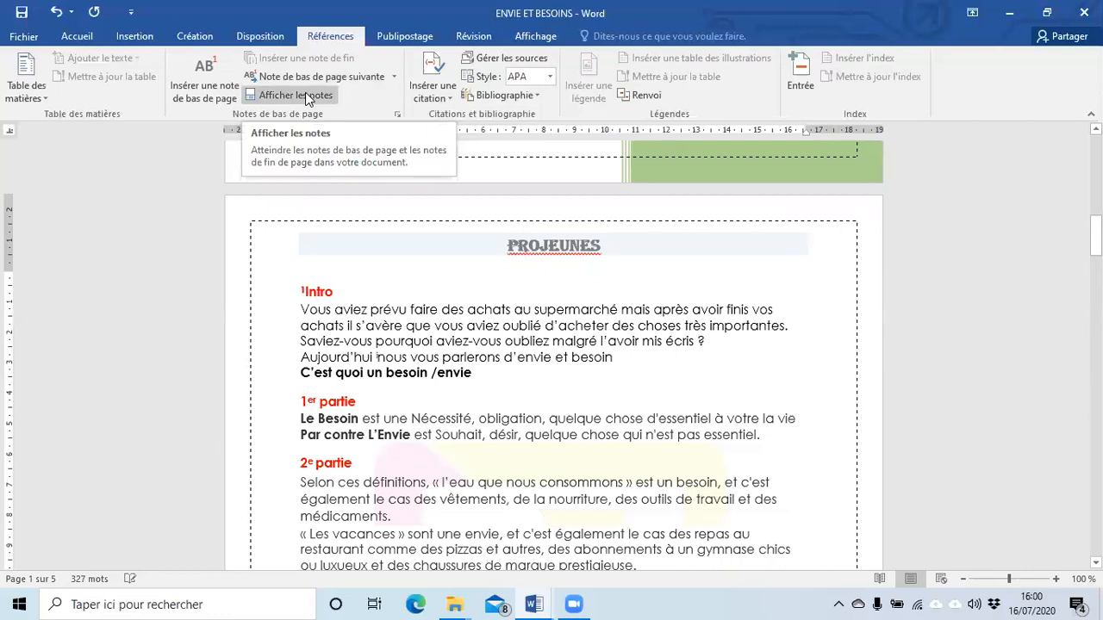
- Show the document's endnotes with the show-notes command
left_click(308, 96)
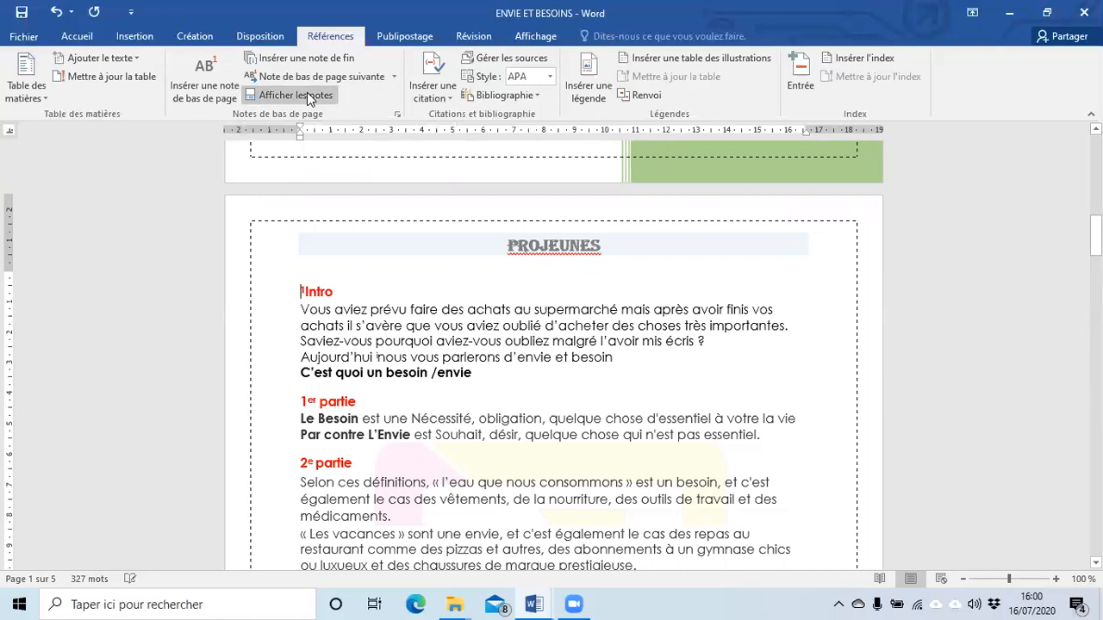
left_click(307, 93)
left_click(517, 304)
left_click(572, 327)
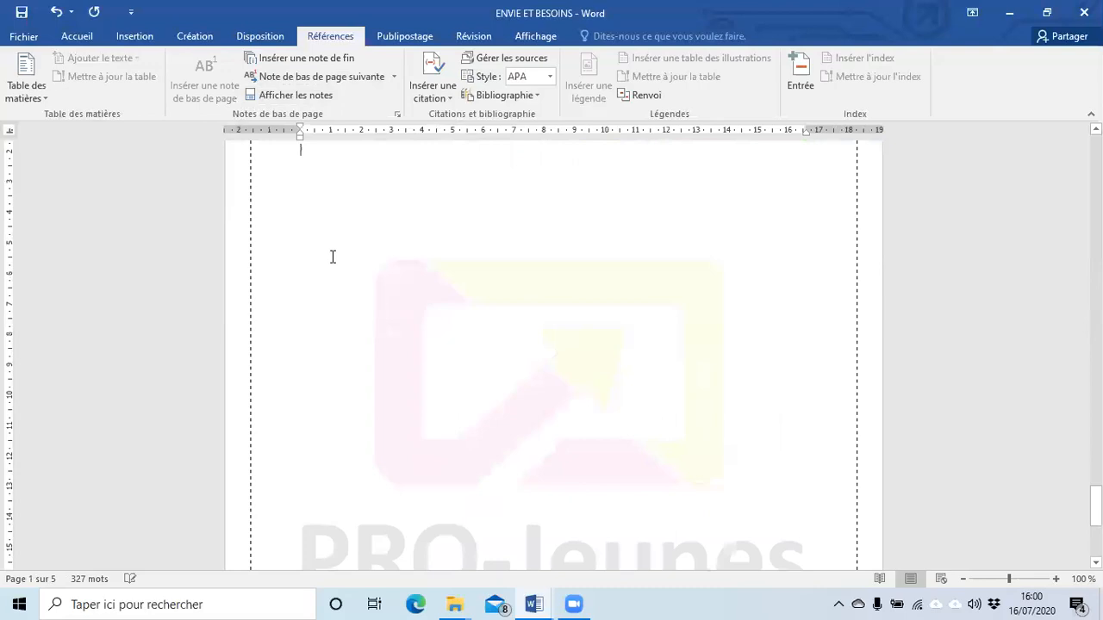
- Try out writing in the endnote area under the separator line with random text, and delete that text
scroll(305, 220, "up", 2)
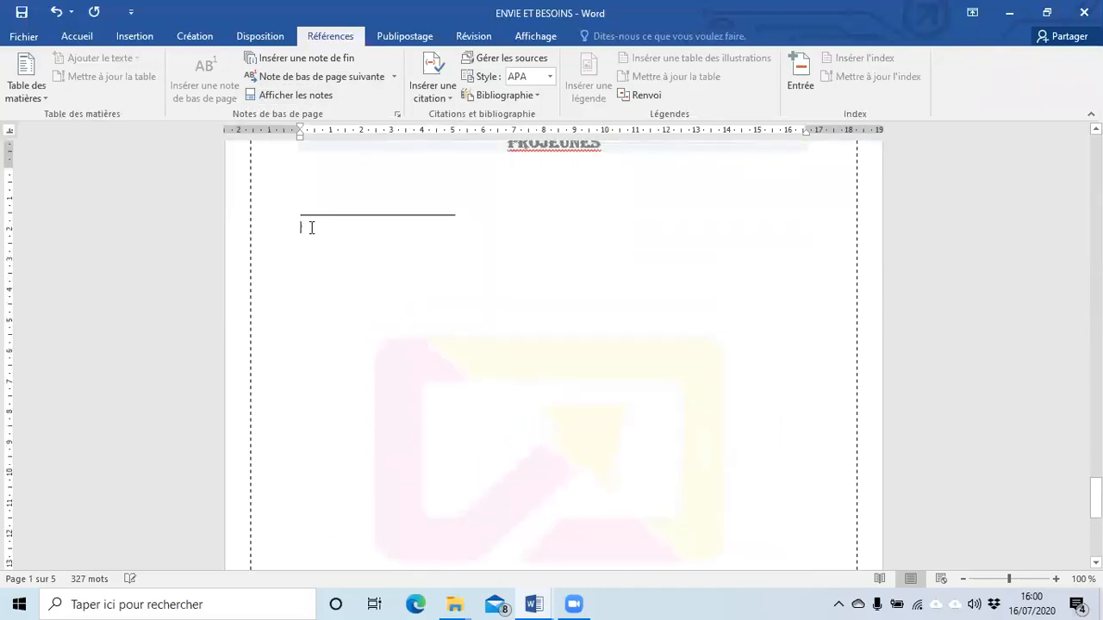
type("fdsfsfsdf")
key("BackSpace")
key("BackSpace")
key("BackSpace")
key("BackSpace")
key("BackSpace")
key("BackSpace")
key("BackSpace")
key("BackSpace")
scroll(444, 292, "up", 15)
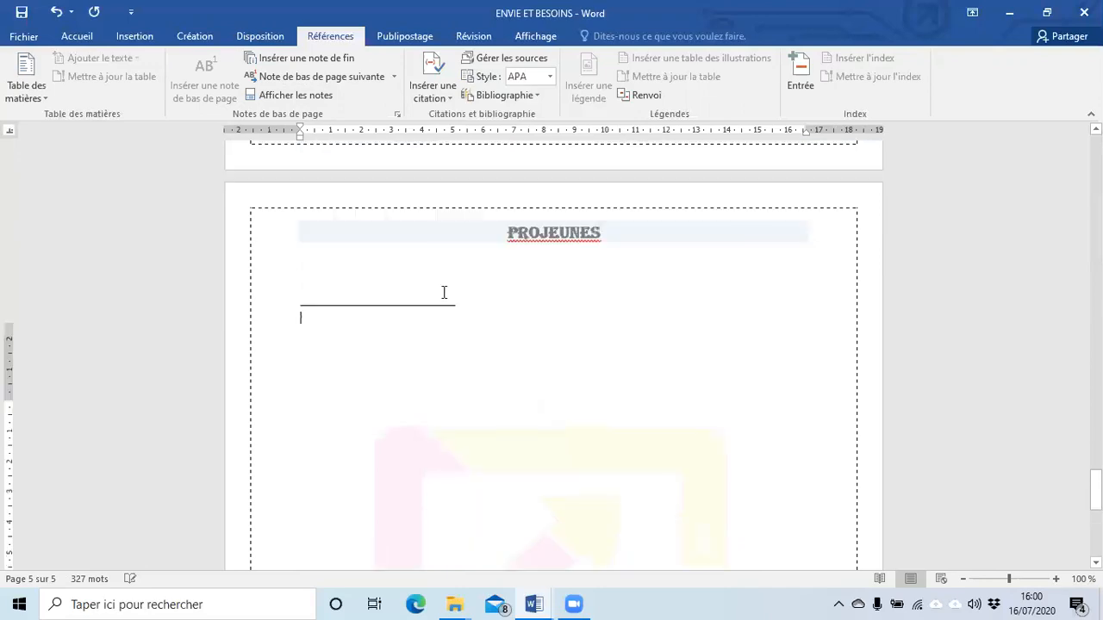
scroll(445, 299, "up", 15)
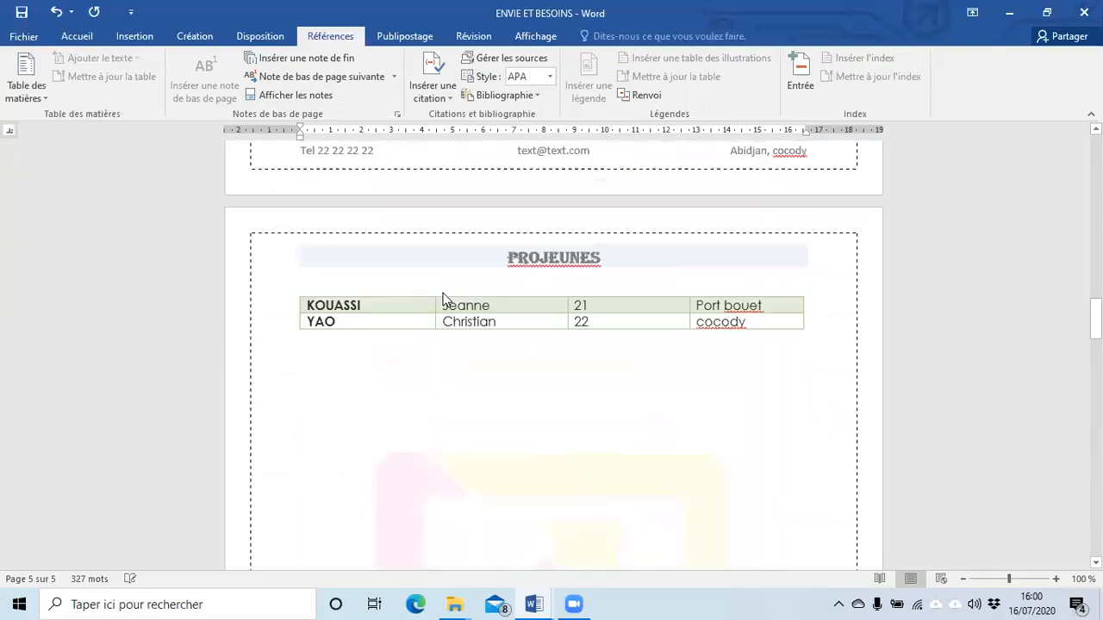
scroll(444, 295, "up", 8)
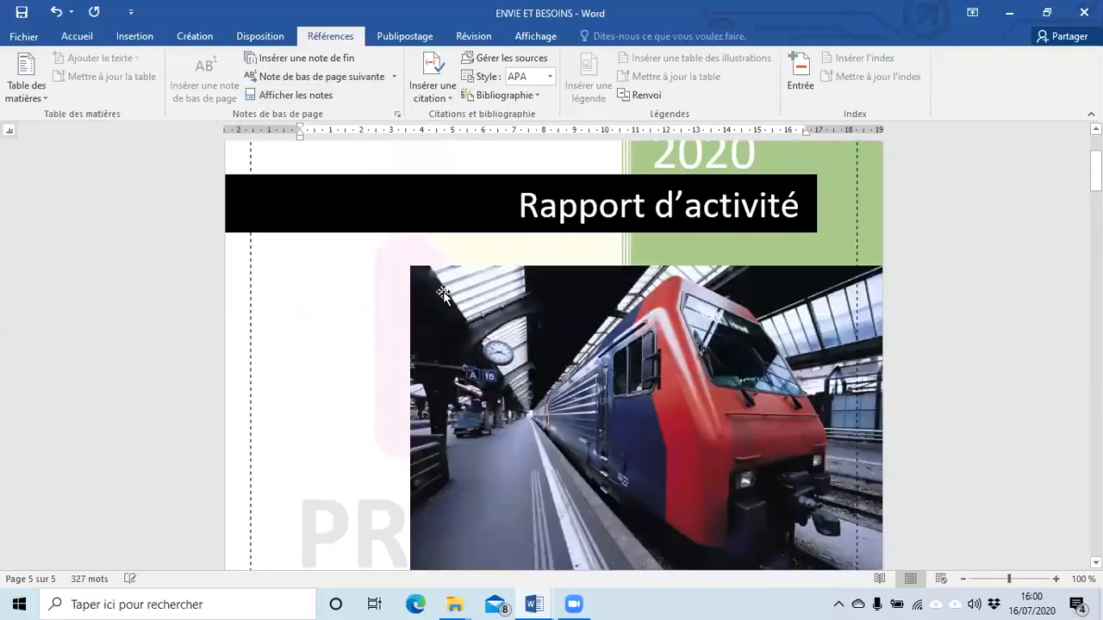
scroll(322, 284, "down", 10)
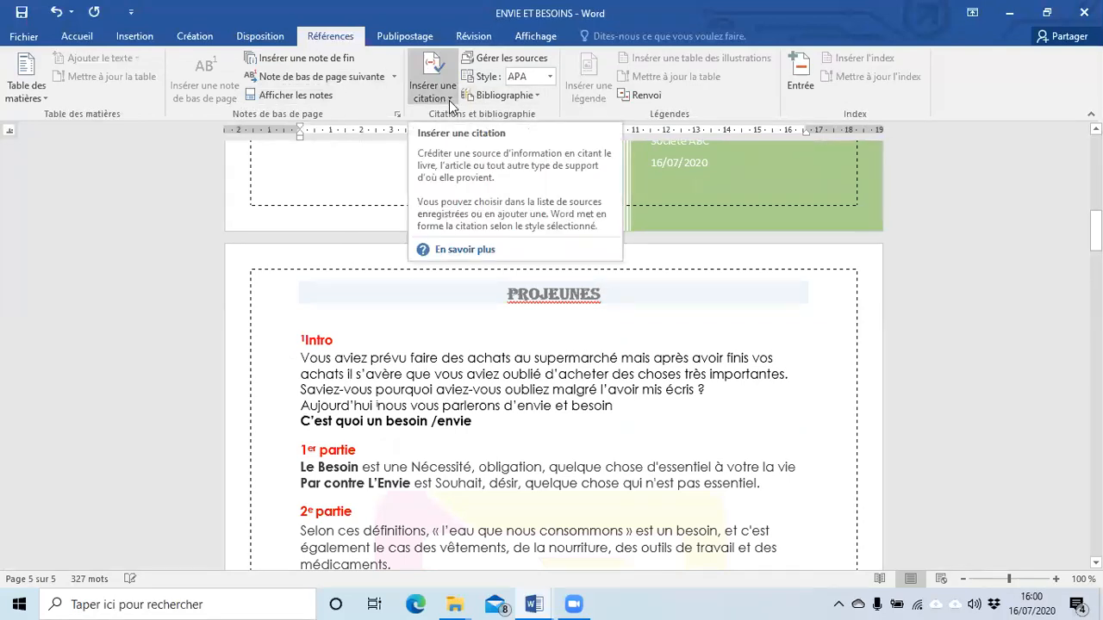
- Try creating a new Section source to cite the selected "Les vacances" passage in the second part, entering the author's name, and discard it
scroll(323, 323, "down", 4)
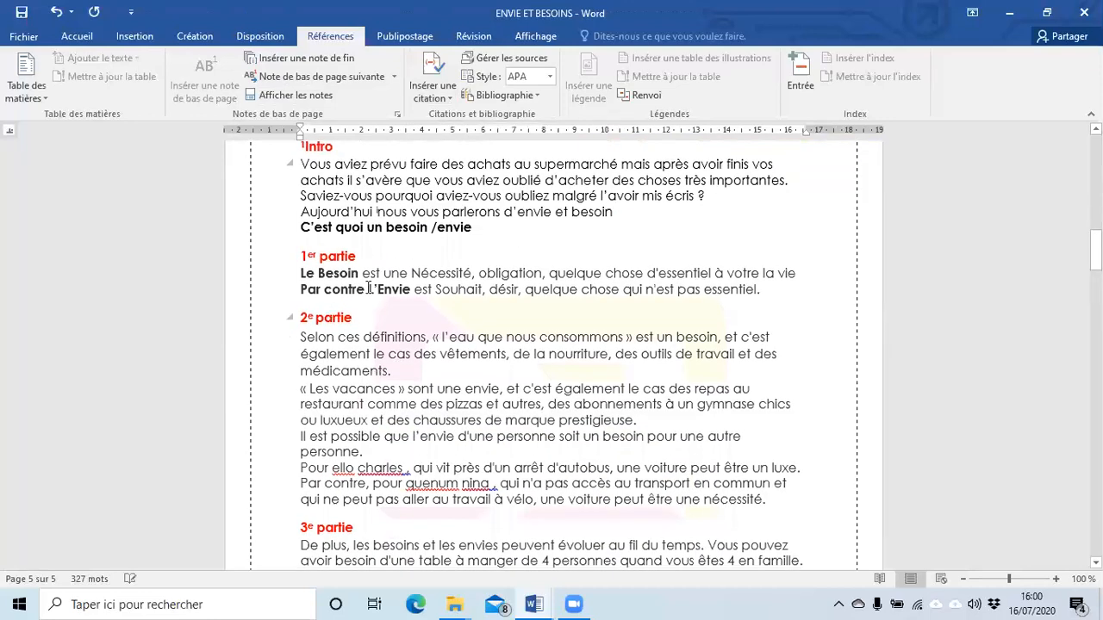
scroll(255, 474, "down", 2)
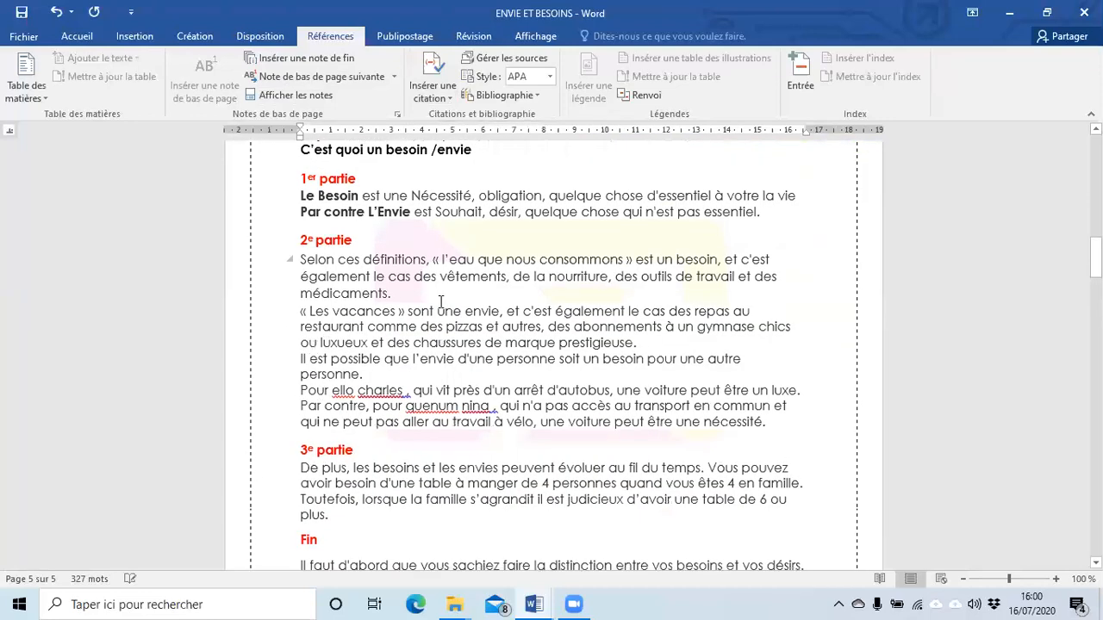
left_click_drag(310, 313, 546, 372)
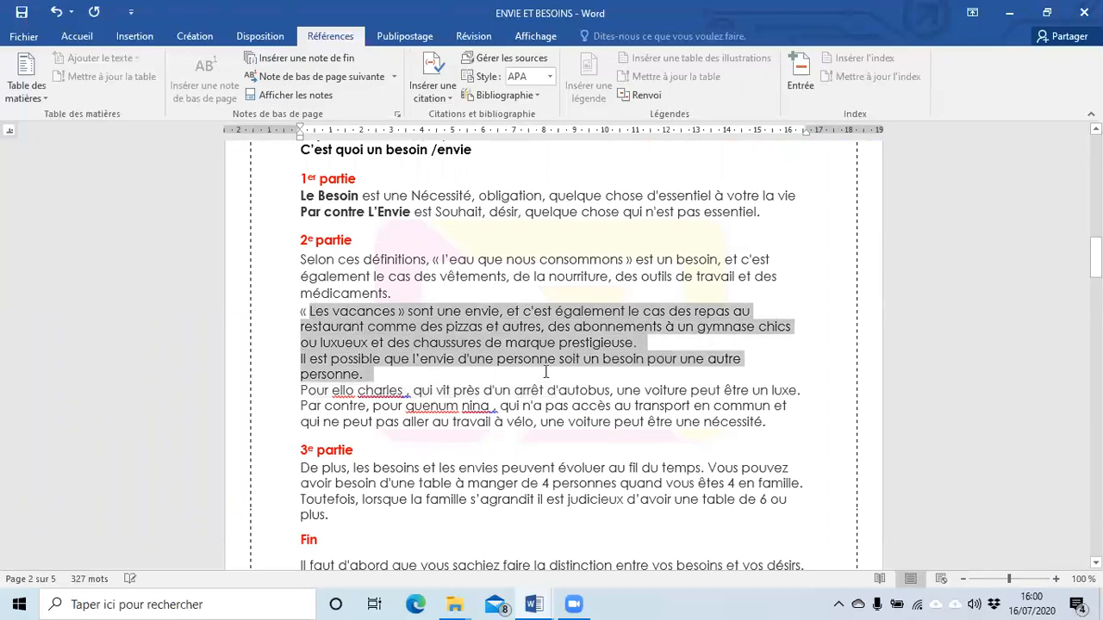
left_click(424, 84)
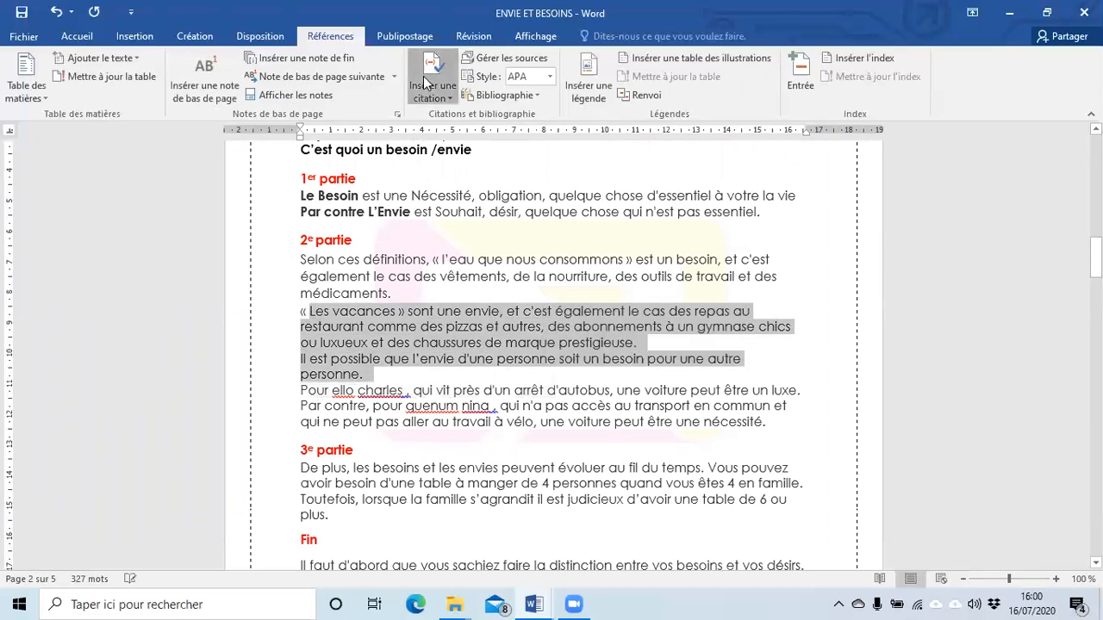
left_click(457, 114)
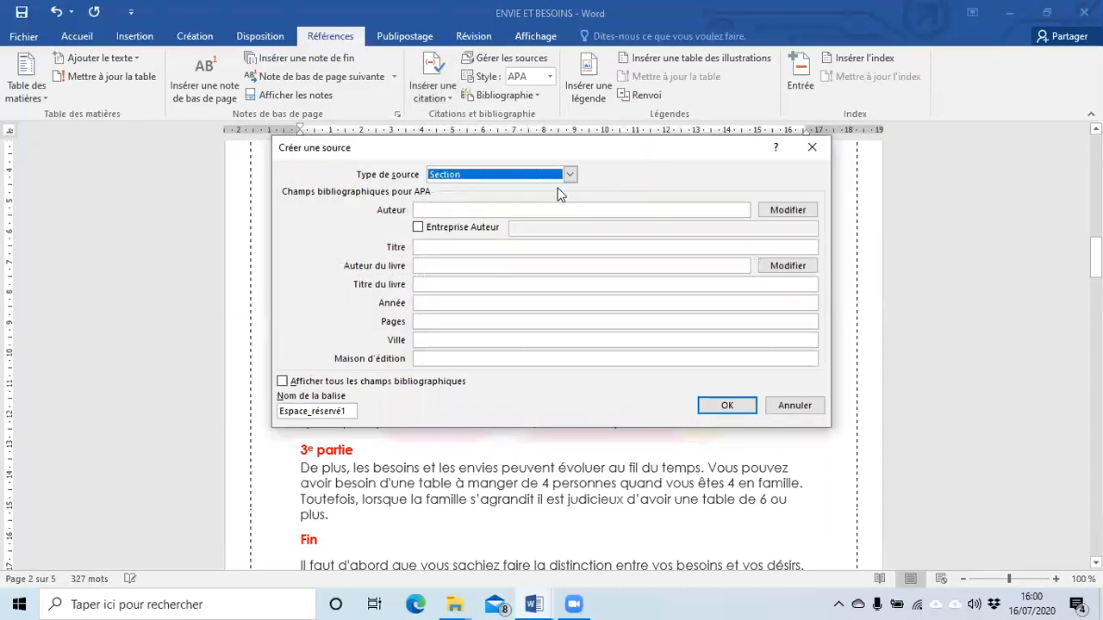
left_click(518, 209)
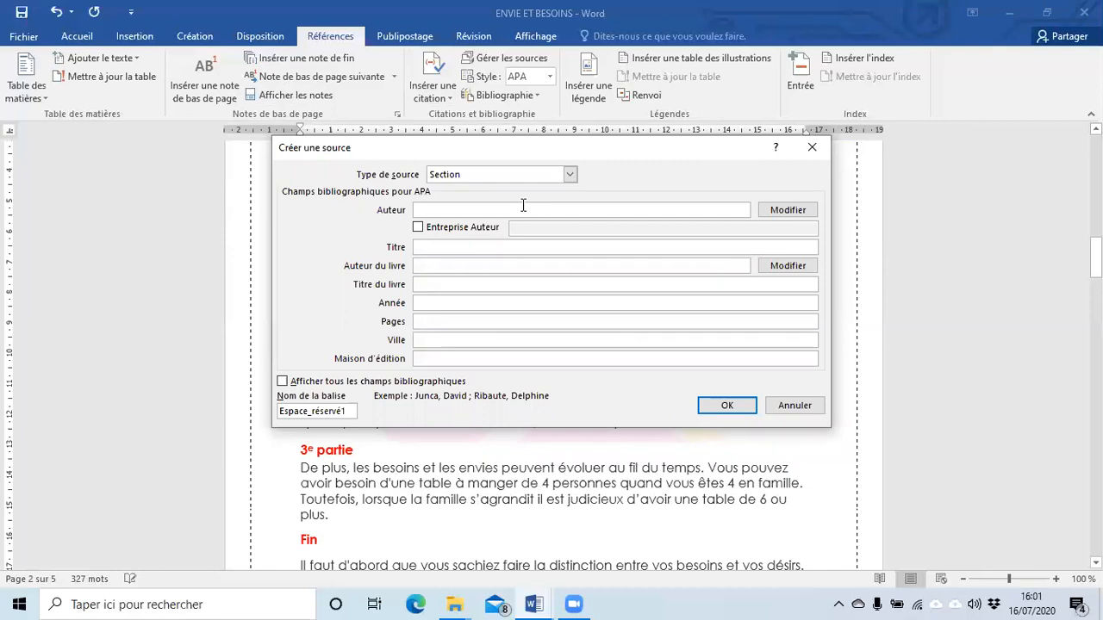
left_click(523, 210)
type("henri durant")
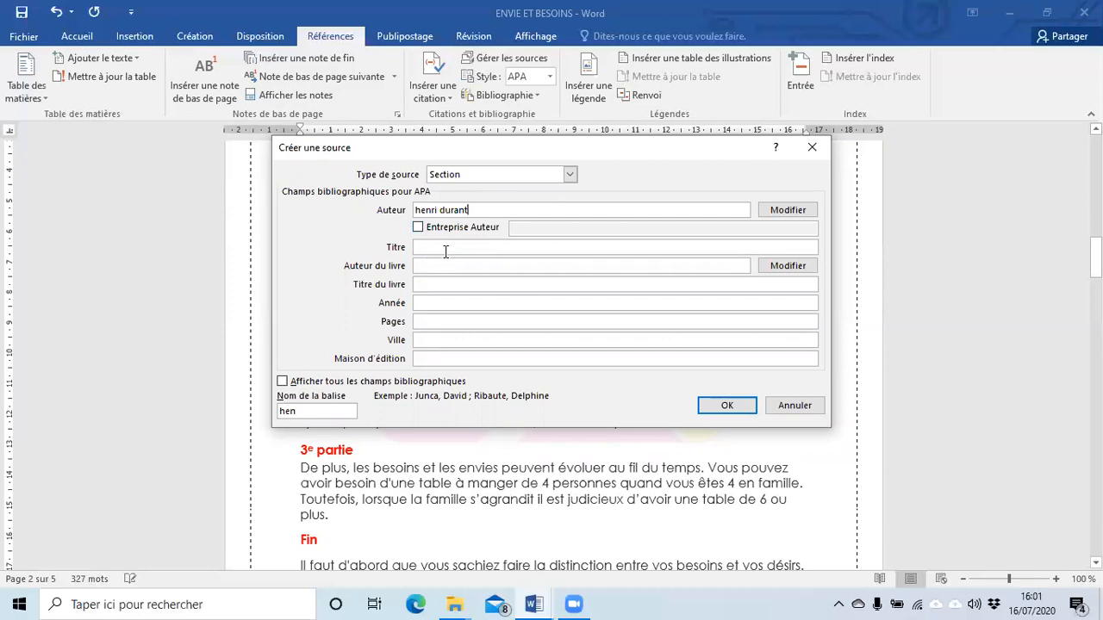
left_click(456, 285)
left_click(462, 303)
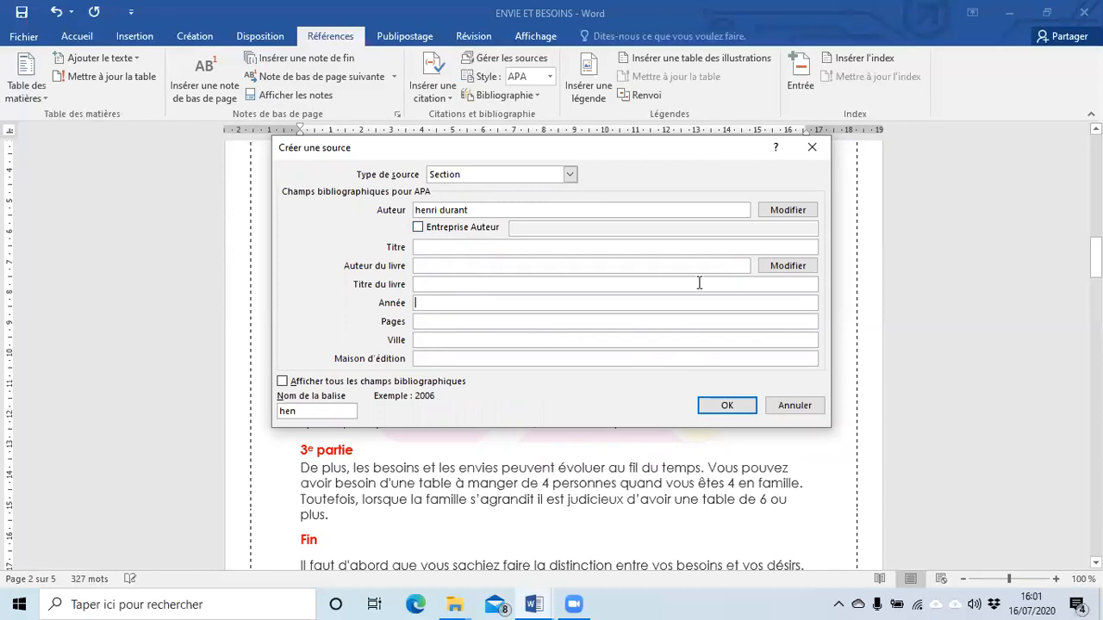
left_click(810, 150)
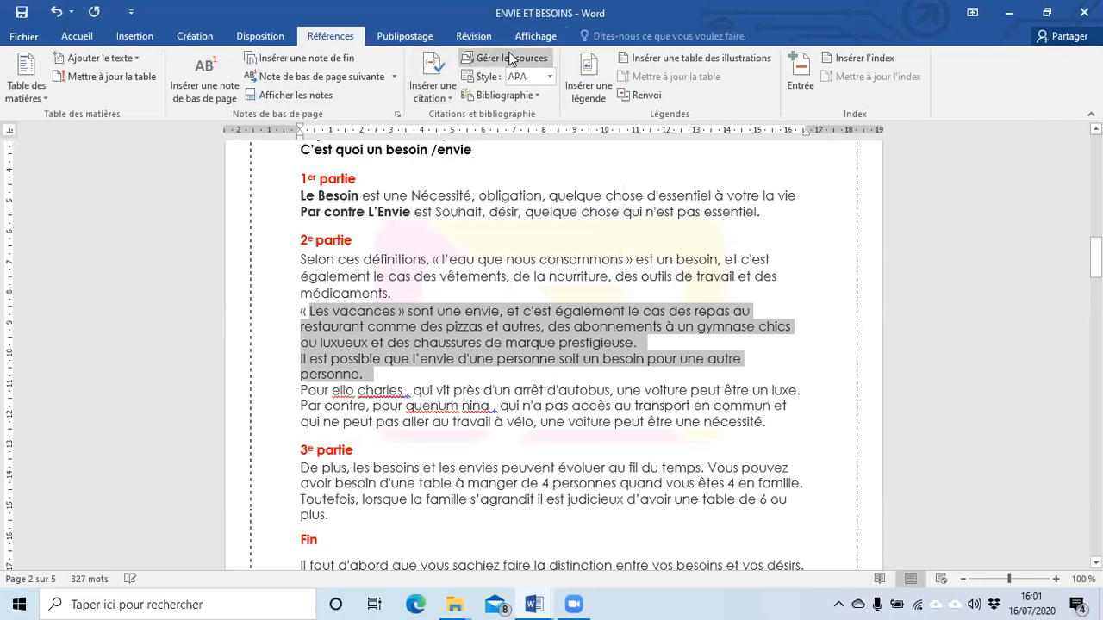
- Look through the available citation styles and the built-in bibliography layouts without choosing one
left_click(549, 77)
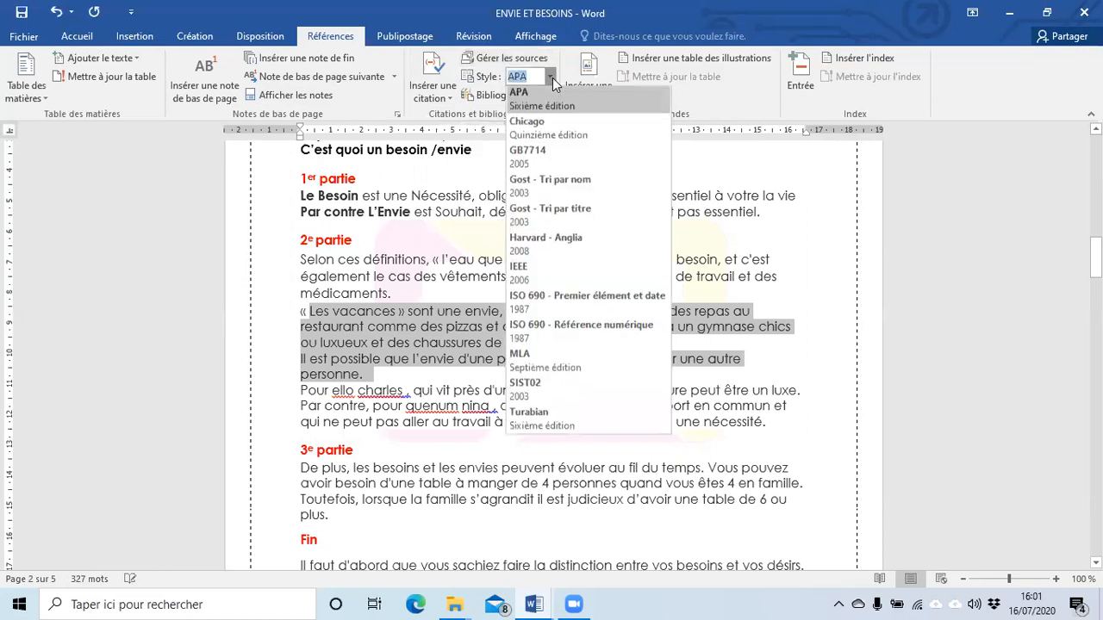
left_click(552, 77)
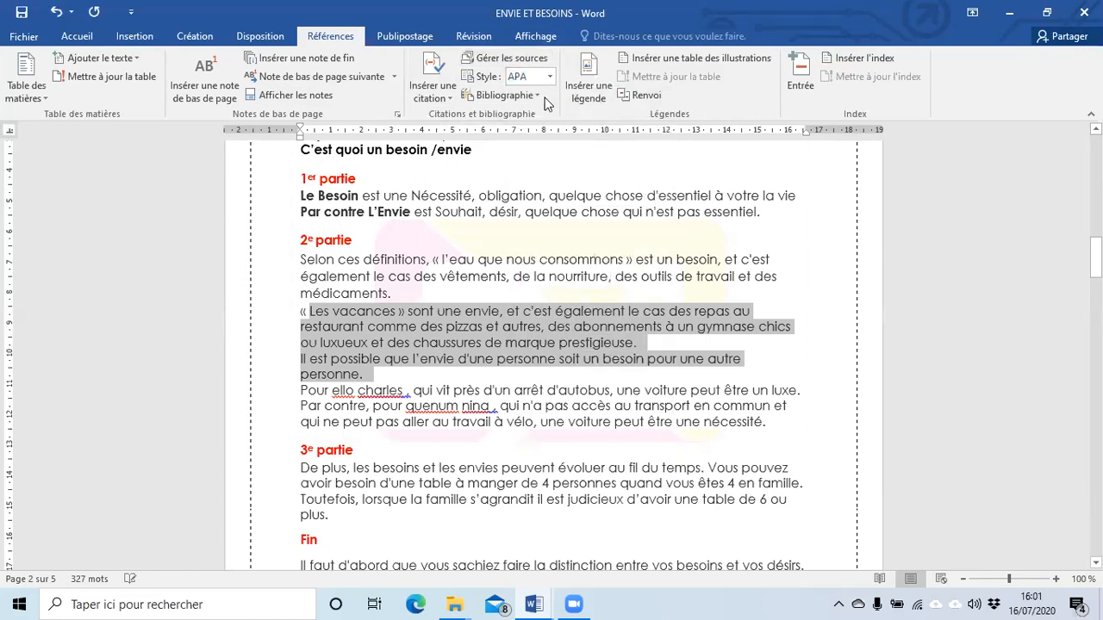
left_click(541, 100)
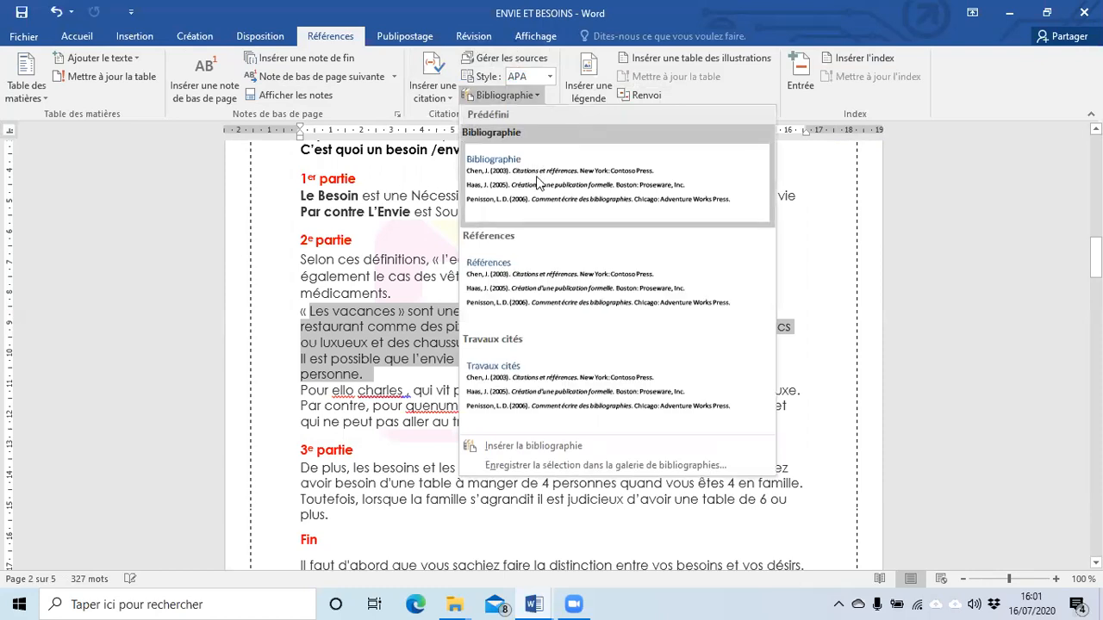
left_click(358, 332)
- Insert a bibliography in the endnote area under the separator line on the last page, and select its text
scroll(359, 332, "down", 15)
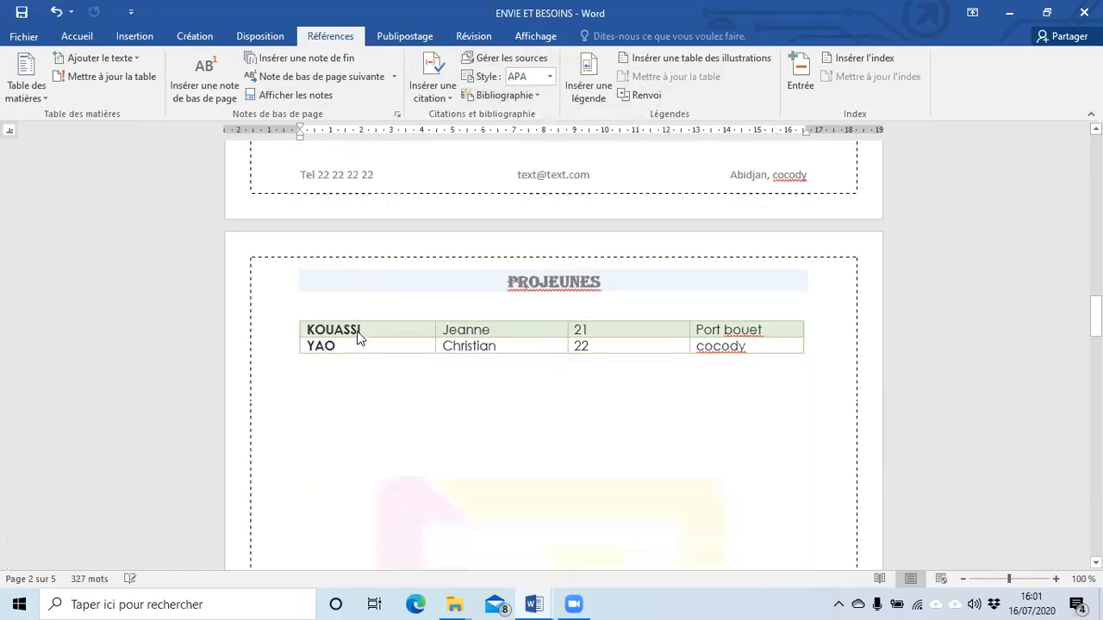
scroll(357, 333, "down", 20)
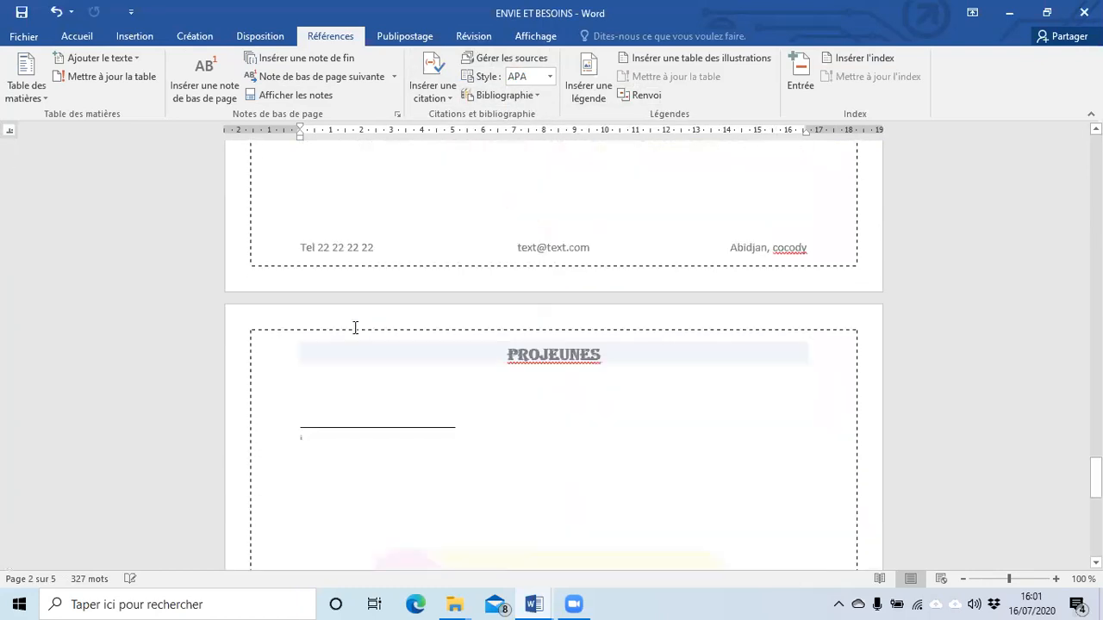
scroll(357, 335, "down", 4)
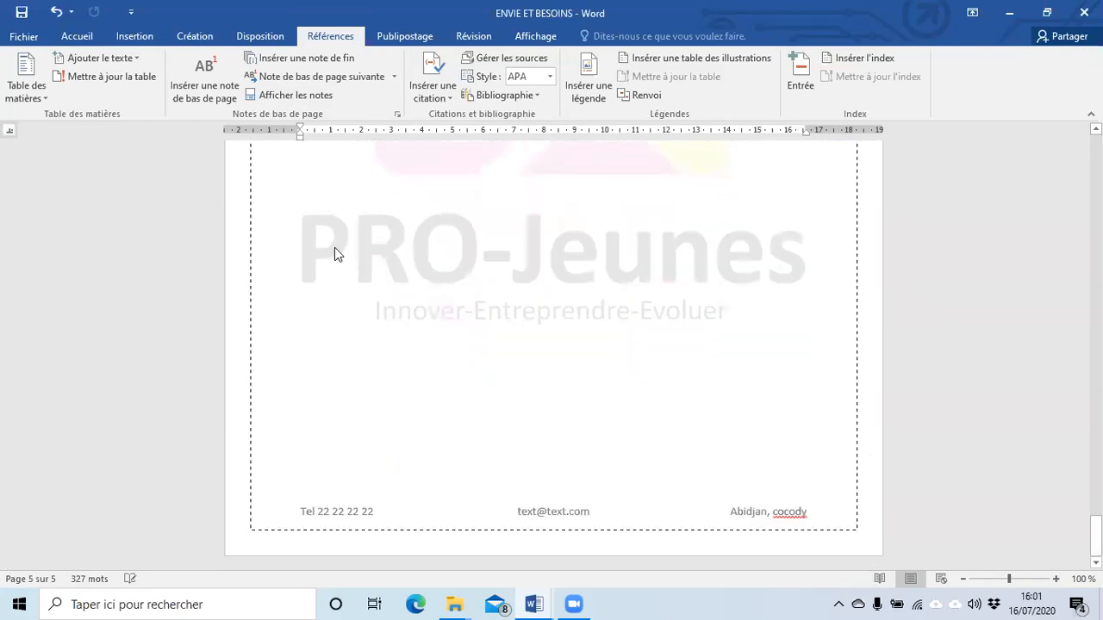
scroll(334, 249, "up", 8)
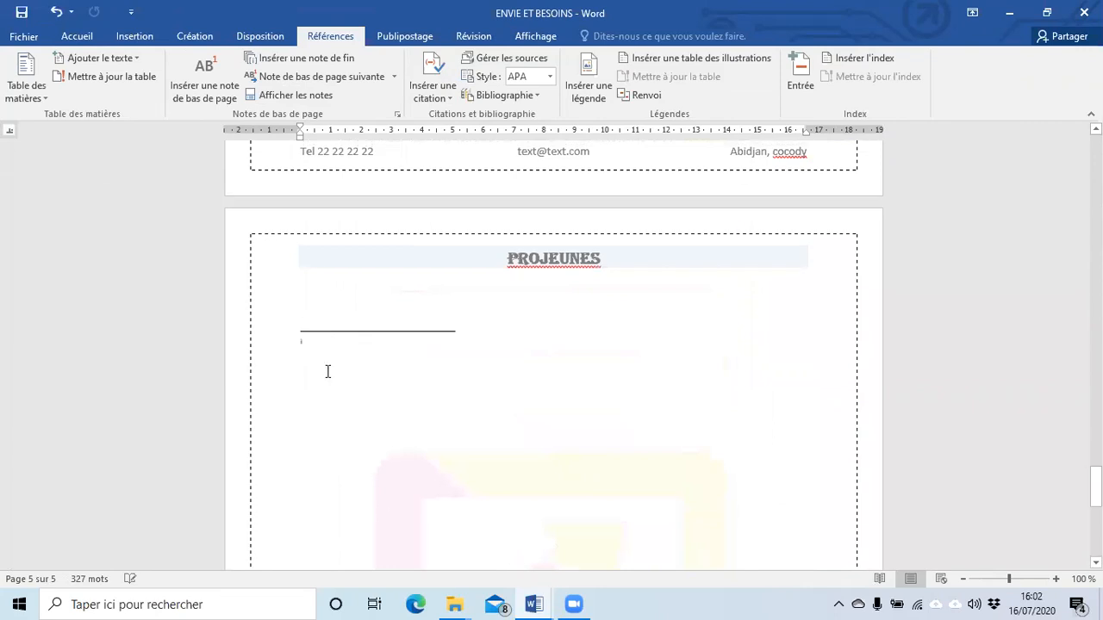
left_click(328, 372)
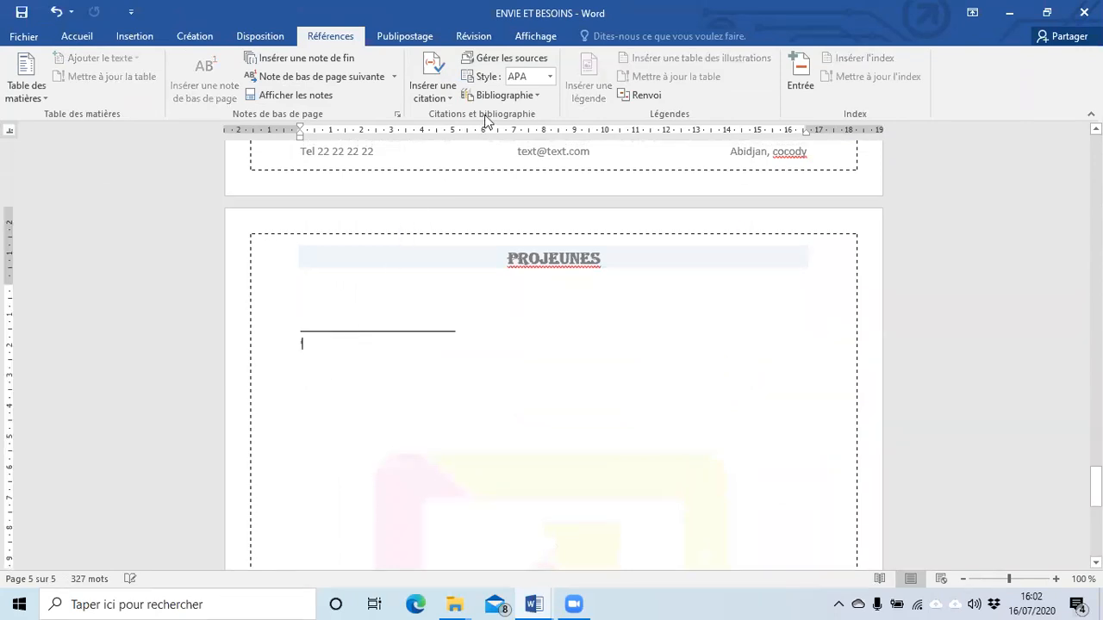
left_click(538, 96)
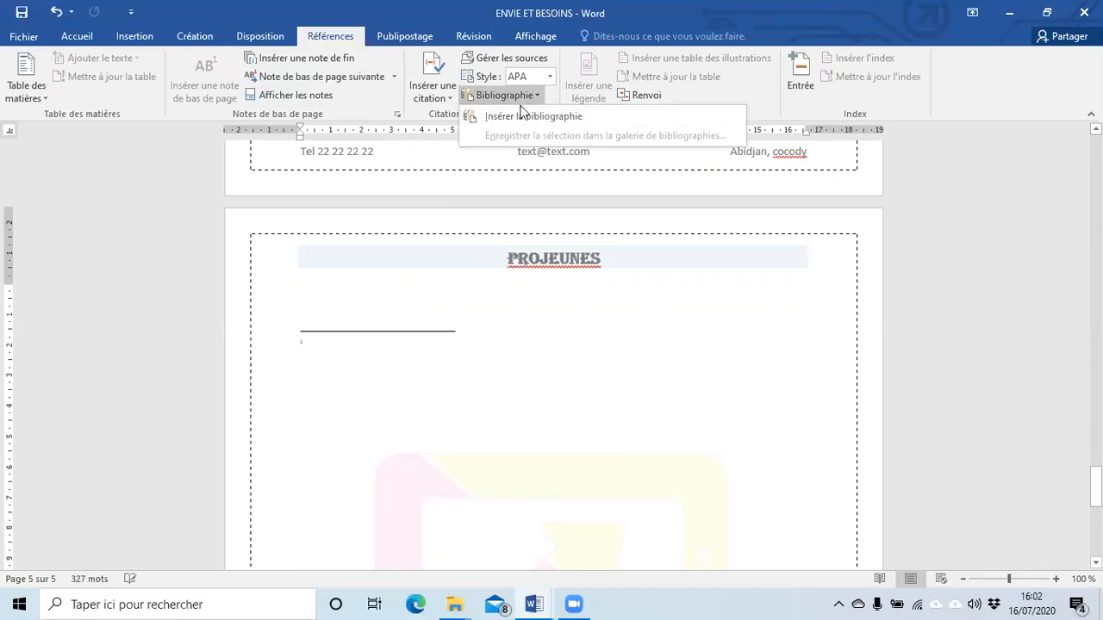
left_click(527, 115)
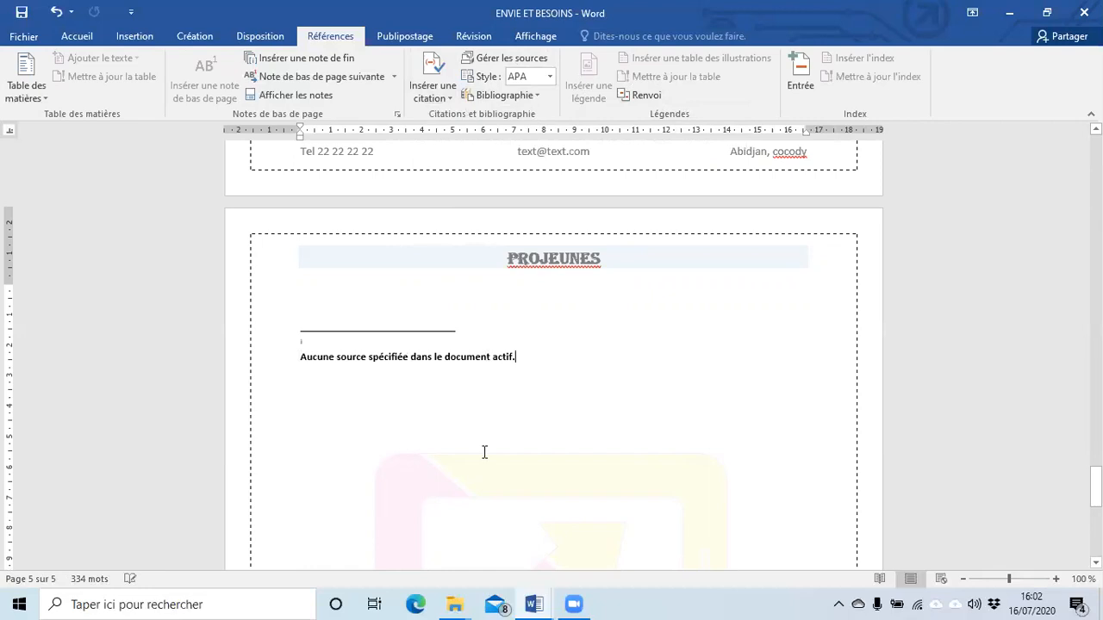
left_click_drag(529, 367, 340, 361)
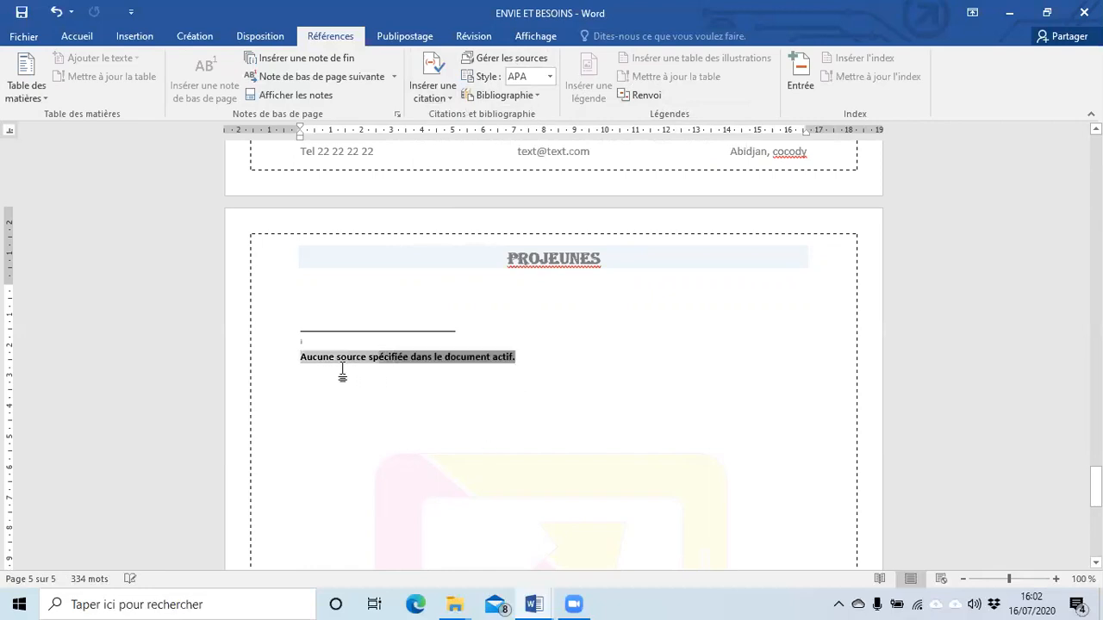
left_click(398, 36)
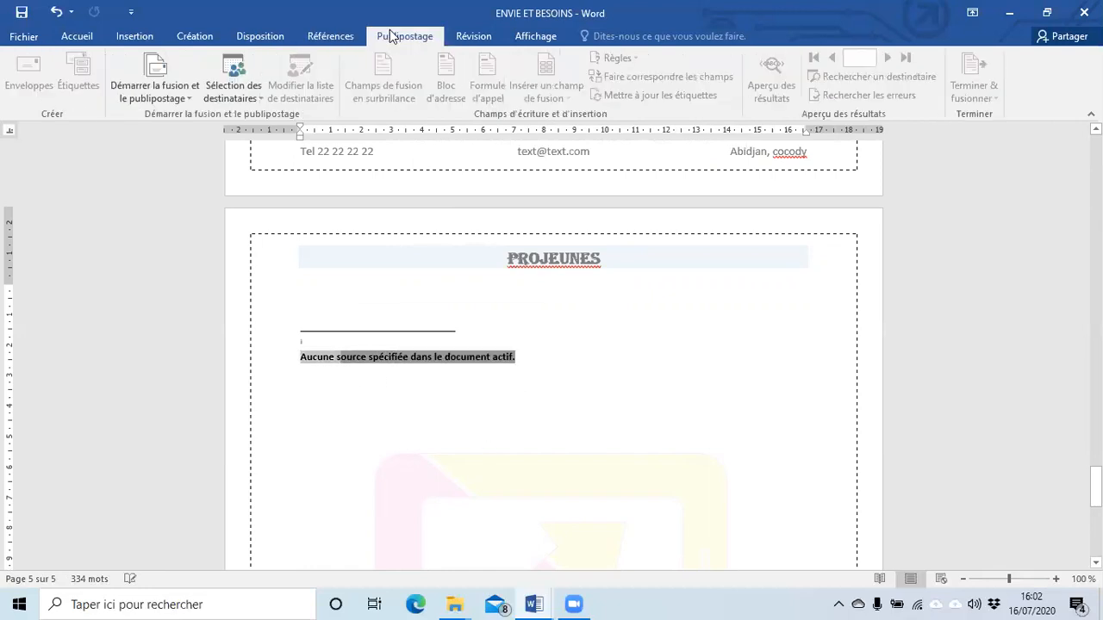
left_click(472, 38)
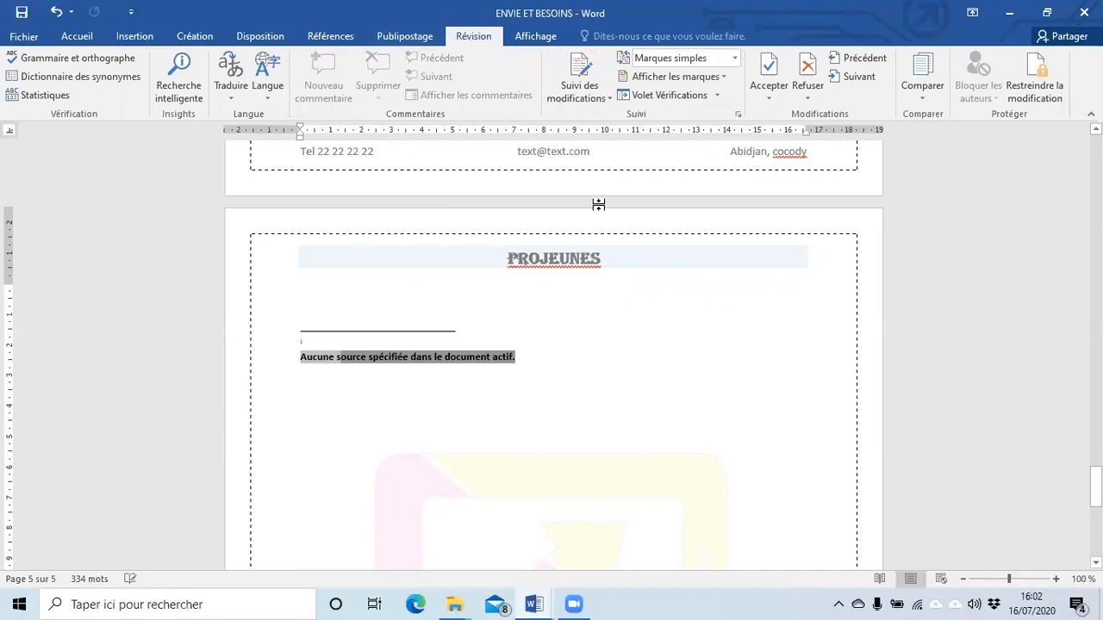
left_click(739, 301)
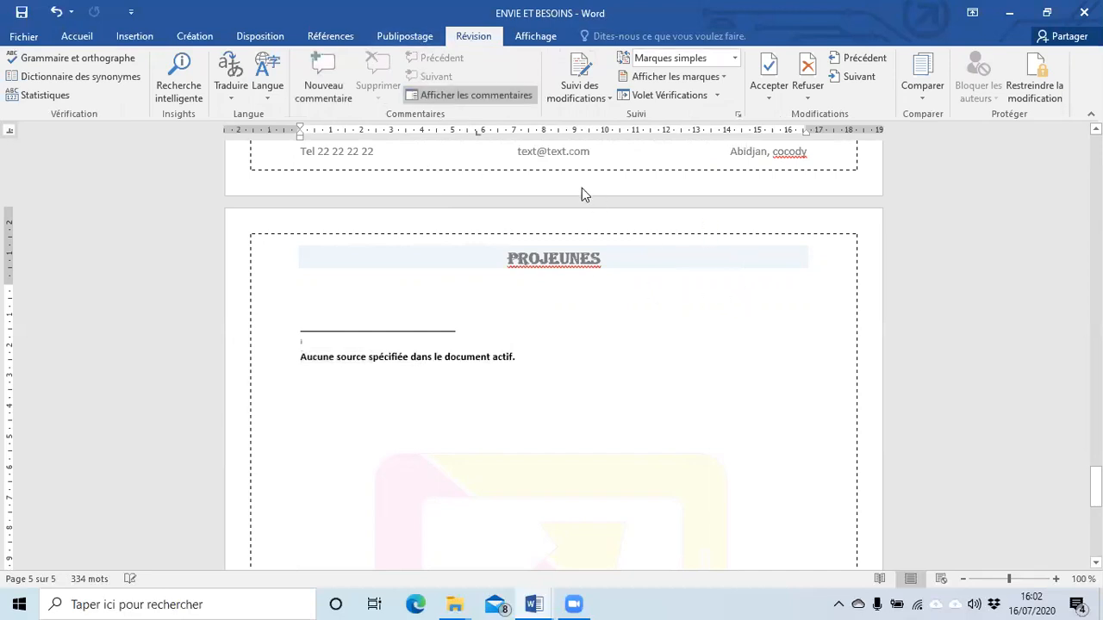
left_click(543, 40)
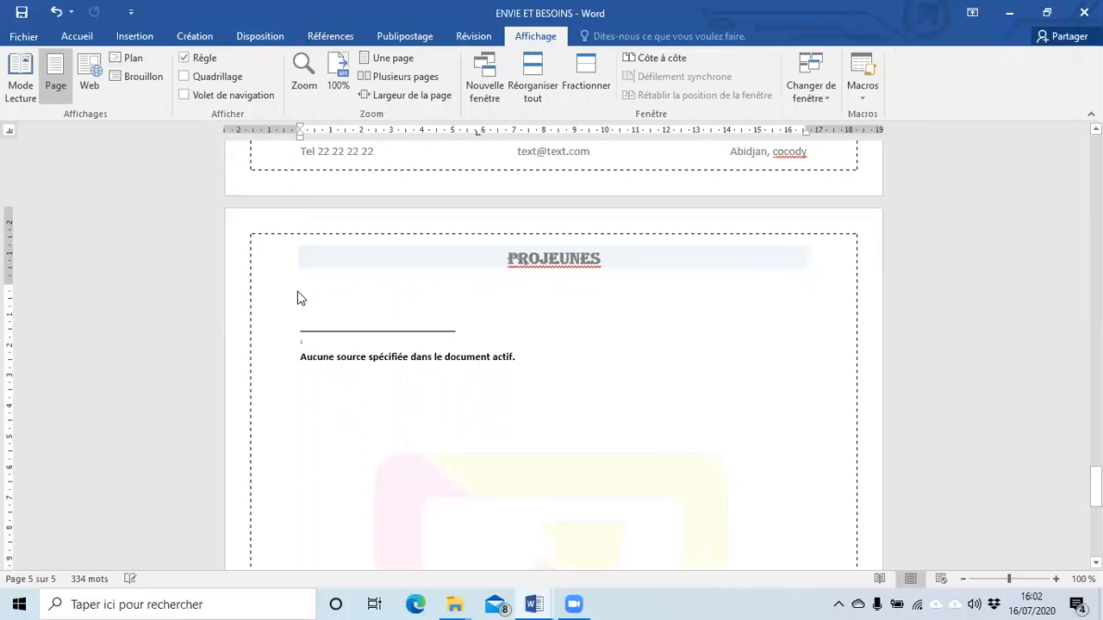
left_click(71, 35)
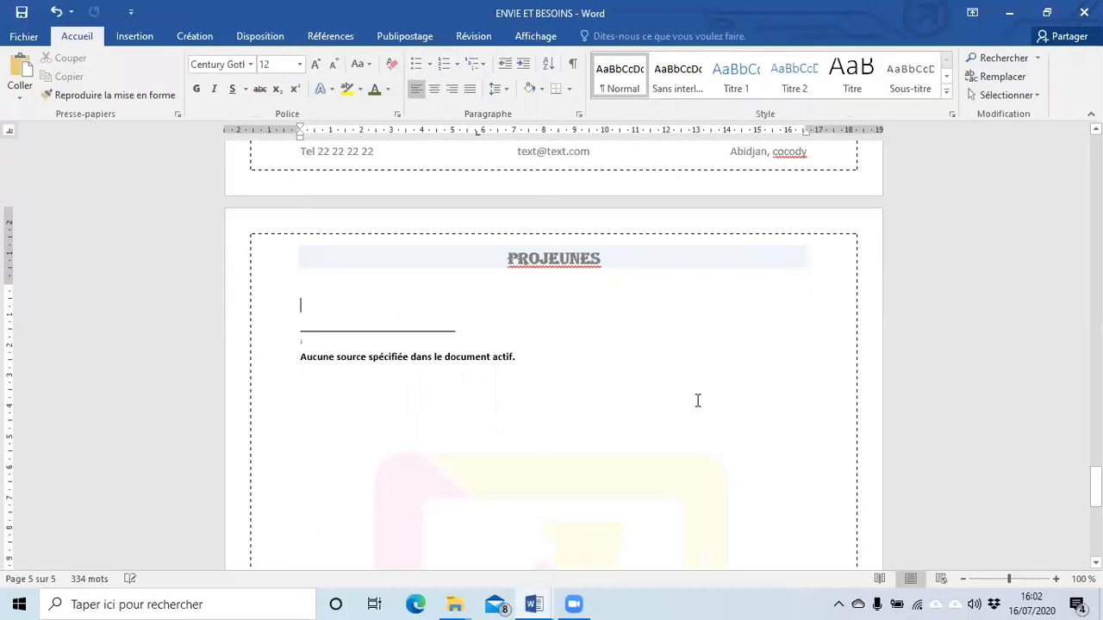